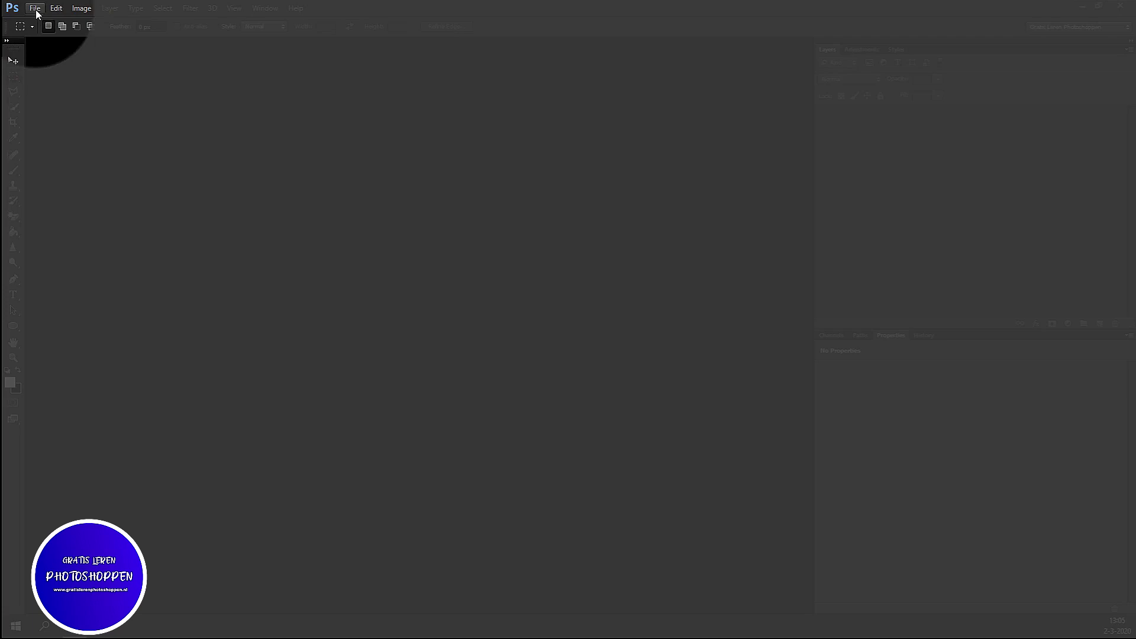
# Create a new 2000 × 1400 pixel document at 300 pixels/inch.
pyautogui.click(34, 8)
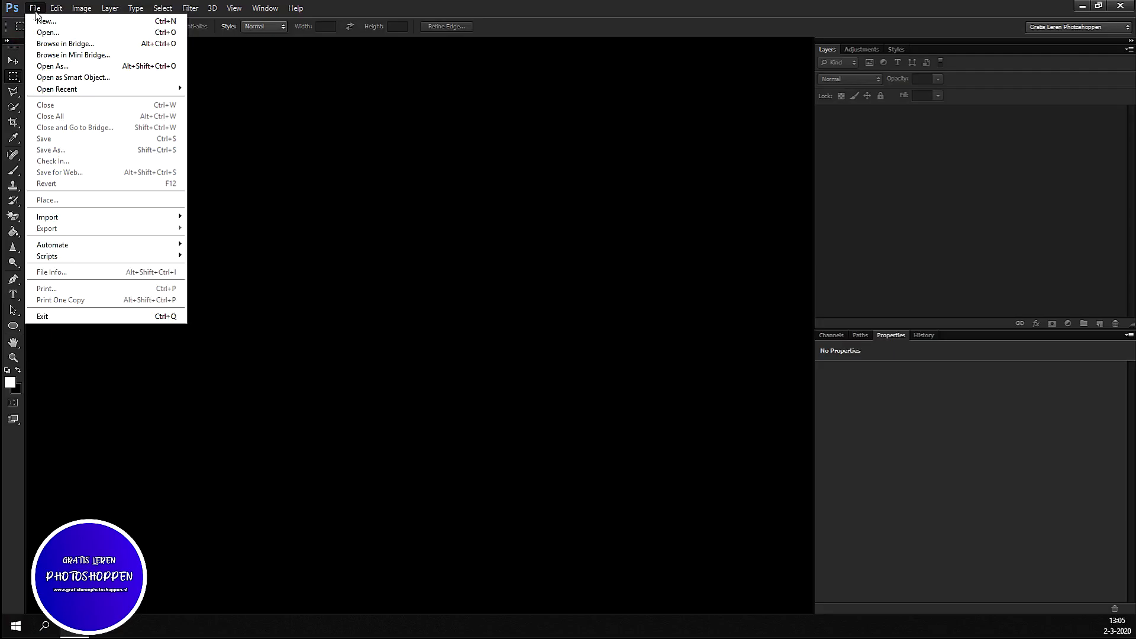
pyautogui.click(47, 22)
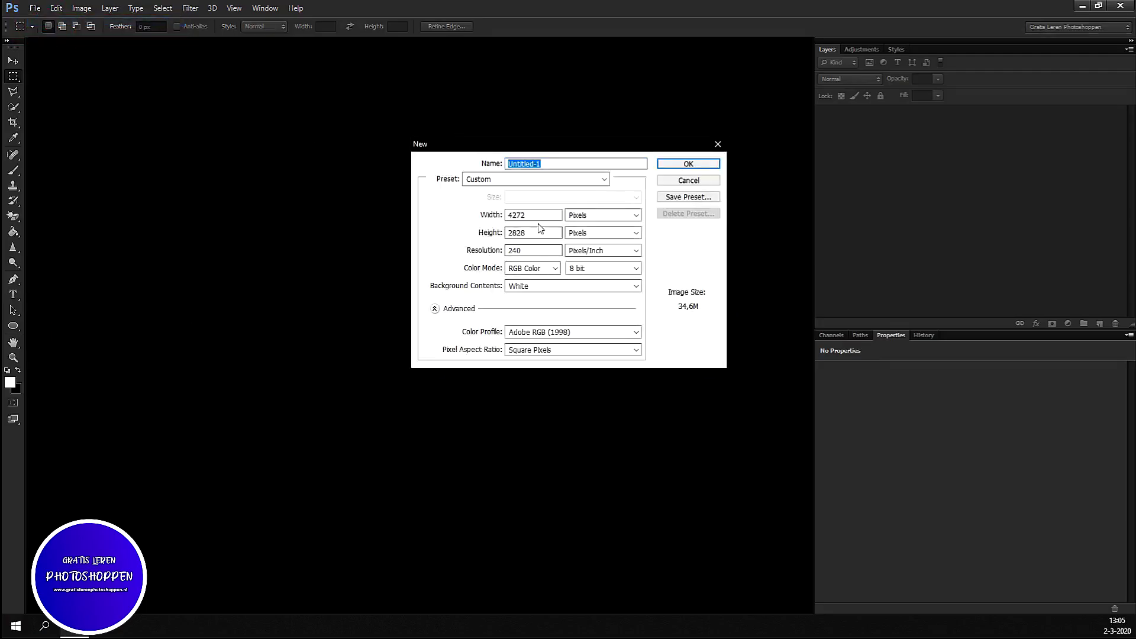
pyautogui.click(491, 215)
pyautogui.write('2000')
pyautogui.press('Tab')
pyautogui.write('100')
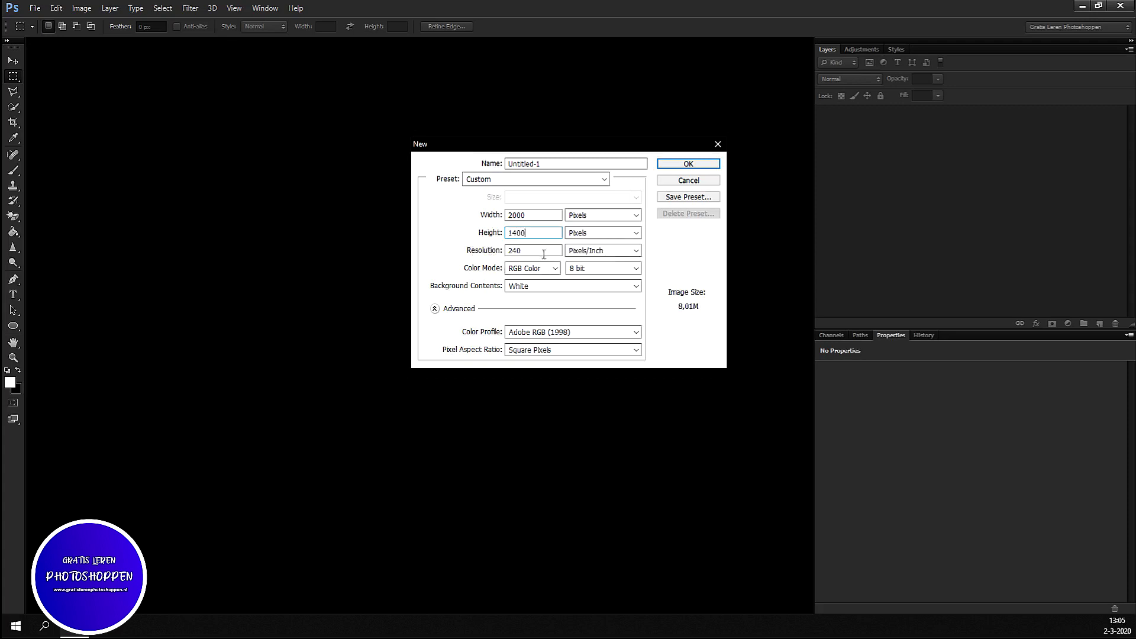
pyautogui.write('00')
pyautogui.click(688, 168)
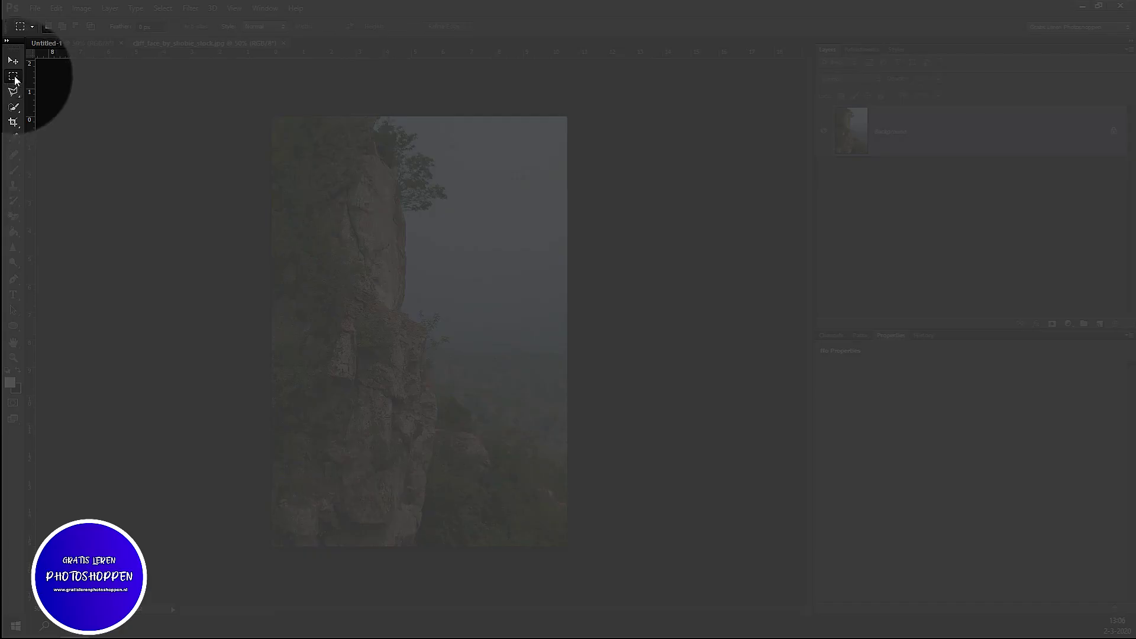
# Cut the whole cliff photo, close cliff_face unsaved, and paste it into Untitled-1.
pyautogui.hotkey('ctrl', 'a')
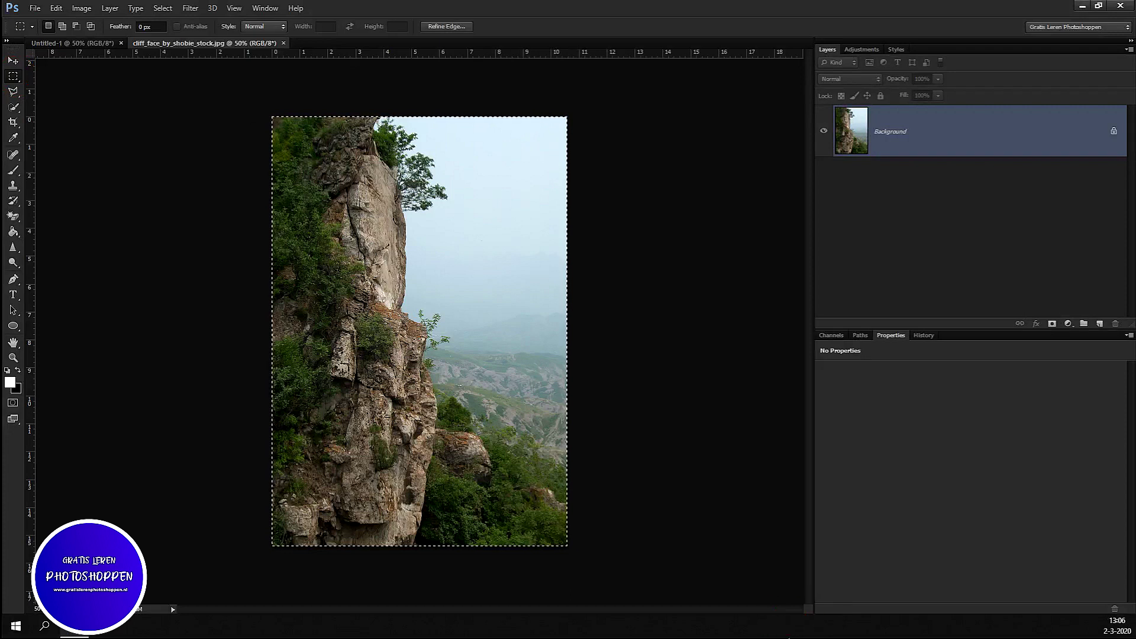
pyautogui.hotkey('ctrl', 'BackSpace')
pyautogui.click(289, 43)
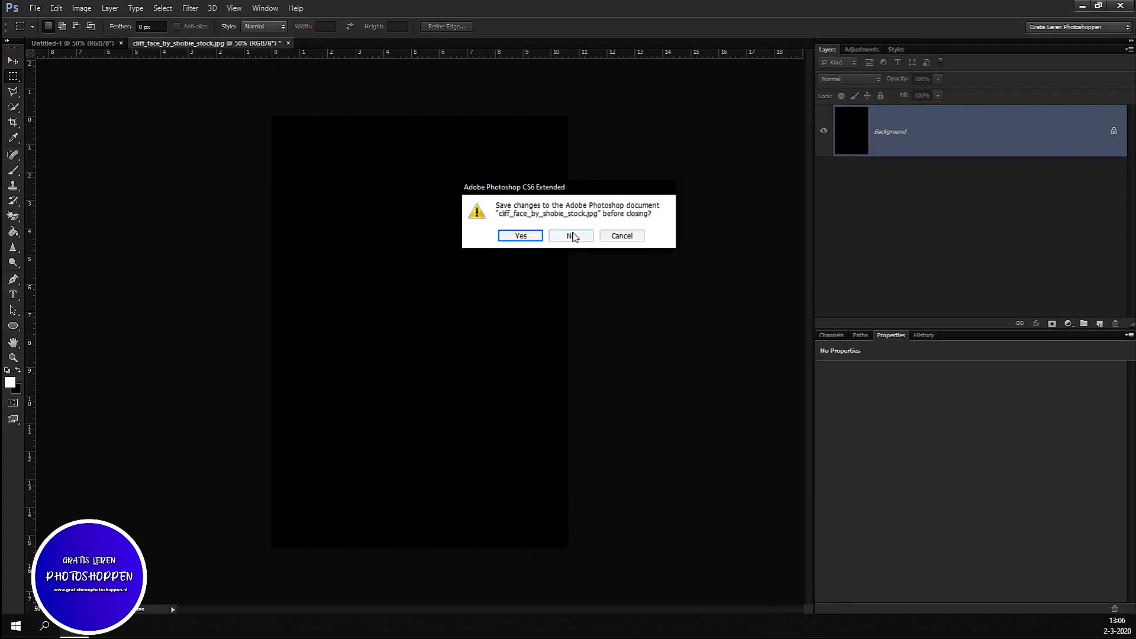
pyautogui.click(572, 237)
pyautogui.moveTo(574, 237); pyautogui.dragTo(574, 238)
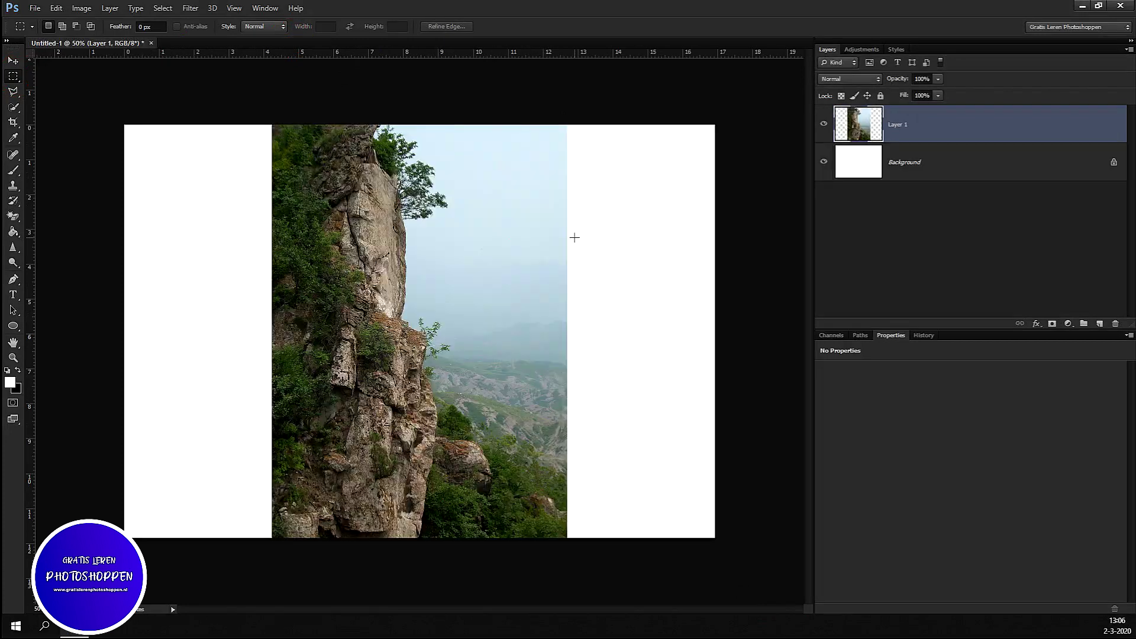
pyautogui.hotkey('ctrl', 't')
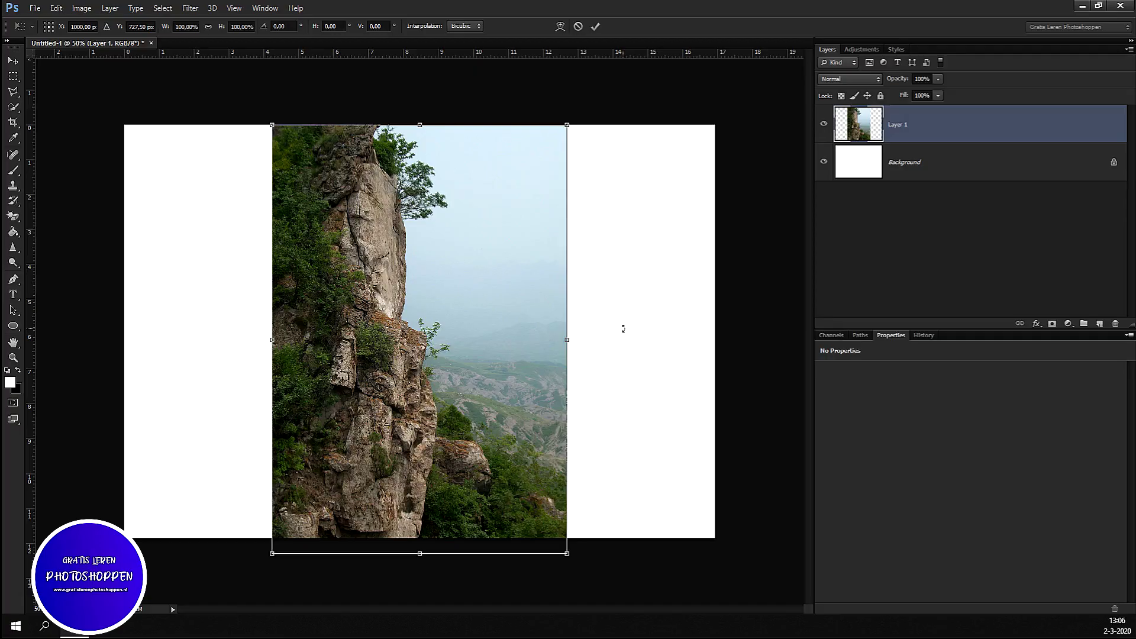
# Rotate the cliff layer a quarter turn and enlarge it to about 142% to fill the canvas.
pyautogui.moveTo(623, 329)
pyautogui.mouseDown()
pyautogui.moveTo(588, 236)
pyautogui.moveTo(450, 189)
pyautogui.moveTo(401, 201)
pyautogui.mouseUp()
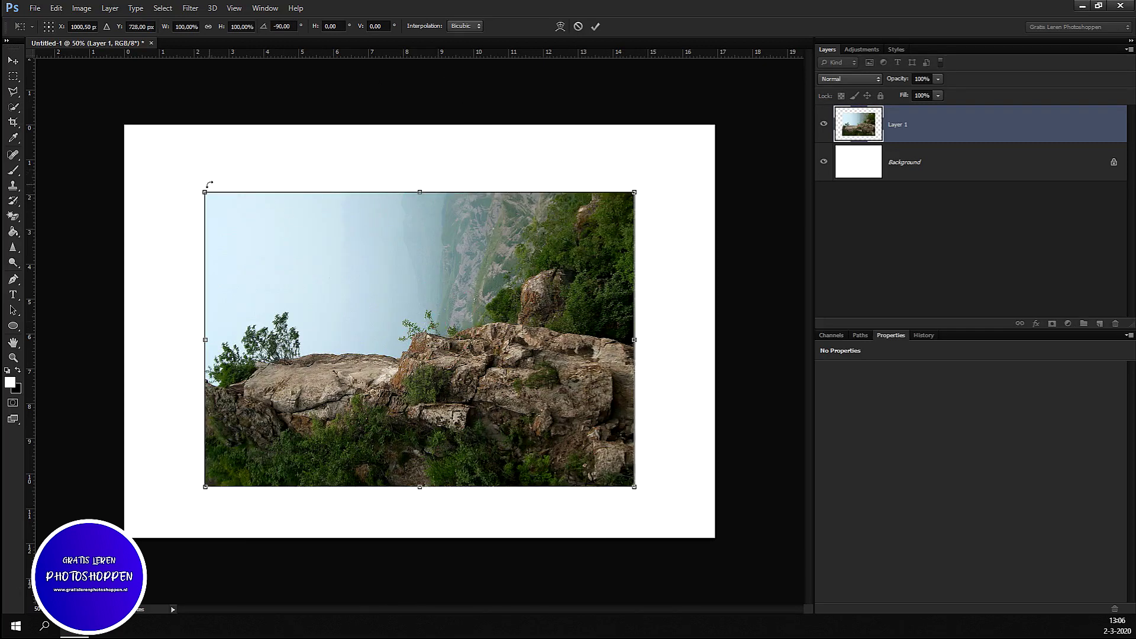
pyautogui.moveTo(199, 190); pyautogui.dragTo(112, 104)
pyautogui.moveTo(636, 490); pyautogui.dragTo(723, 541)
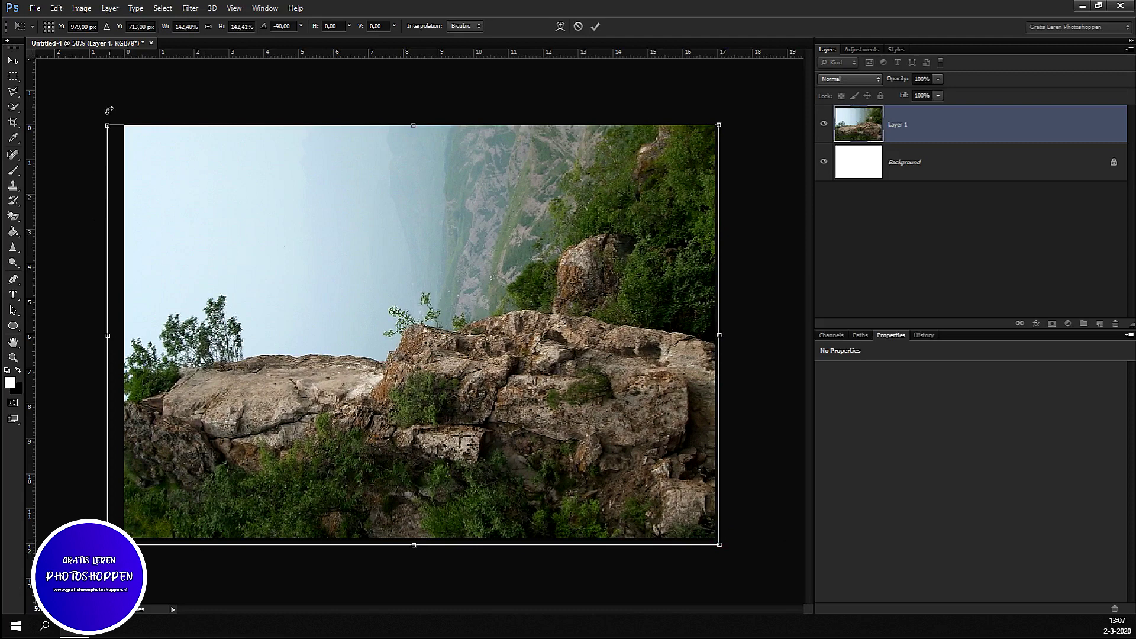
pyautogui.press('Up')
pyautogui.press('Up')
pyautogui.press('Up')
pyautogui.press('Up')
pyautogui.press('Up')
pyautogui.press('Up')
pyautogui.press('Up')
pyautogui.press('Up')
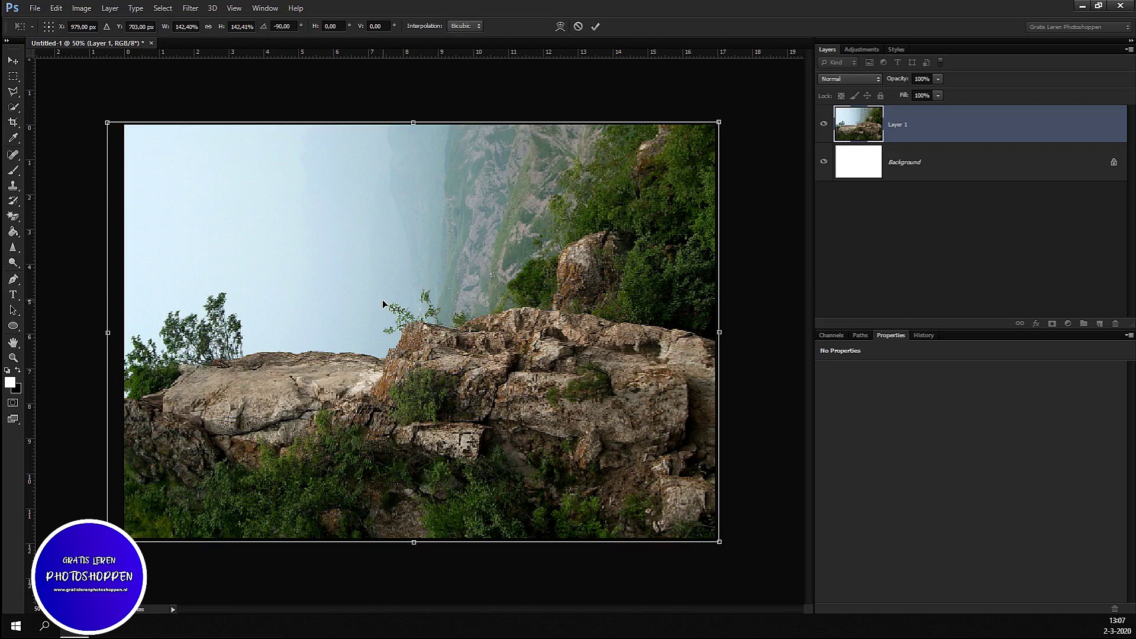
pyautogui.press('Return')
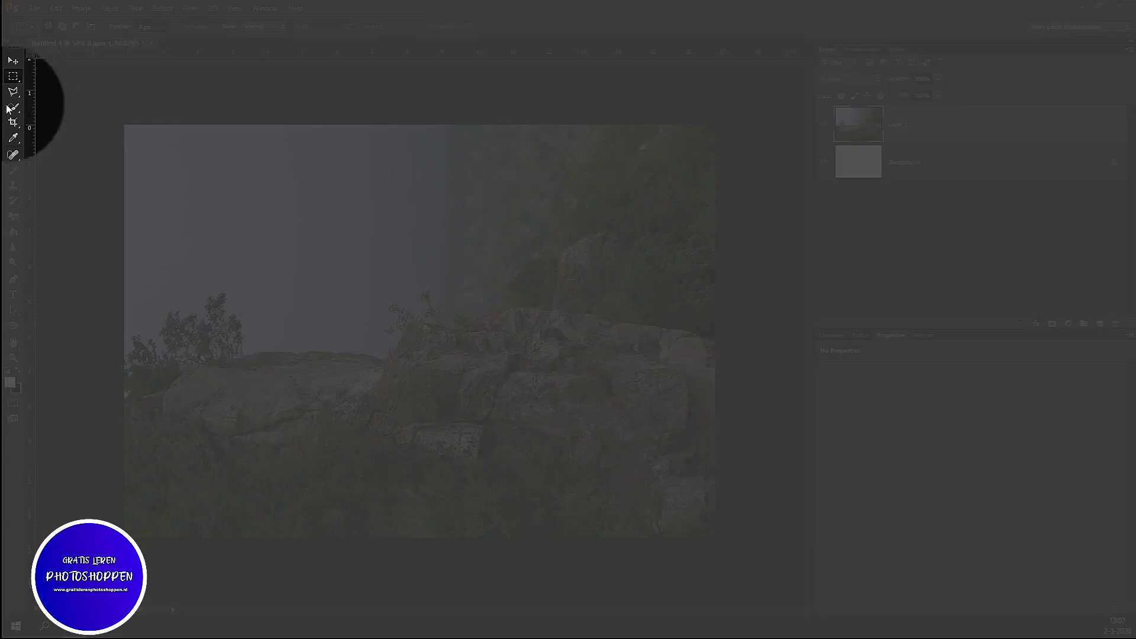
# Paint a Quick Selection over the rocky ledge and small trees.
pyautogui.click(8, 108)
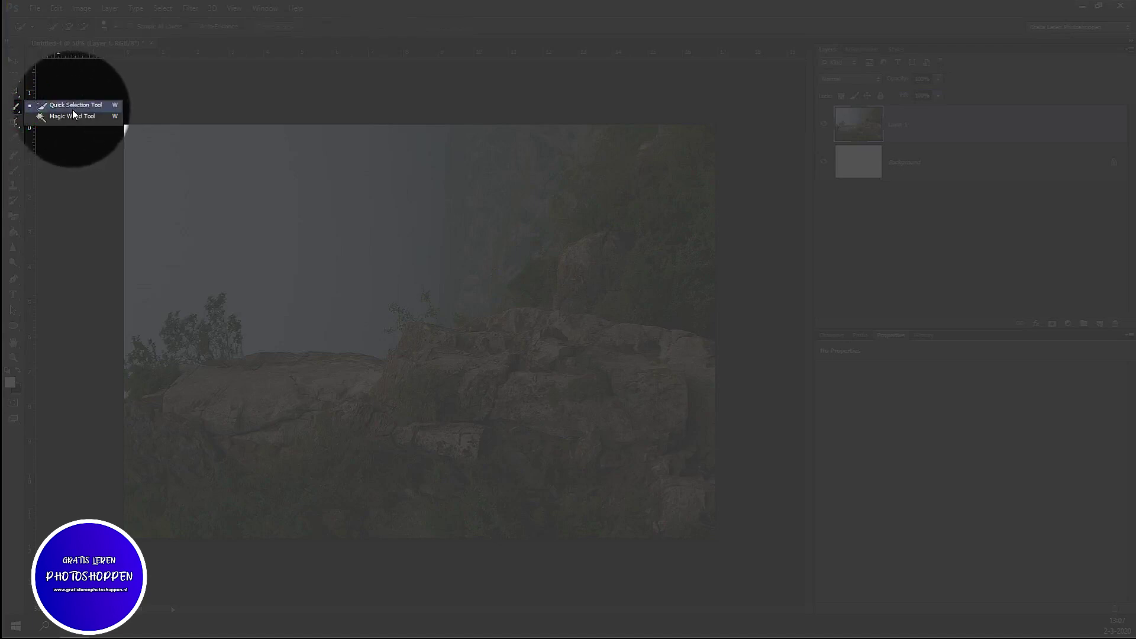
pyautogui.click(73, 108)
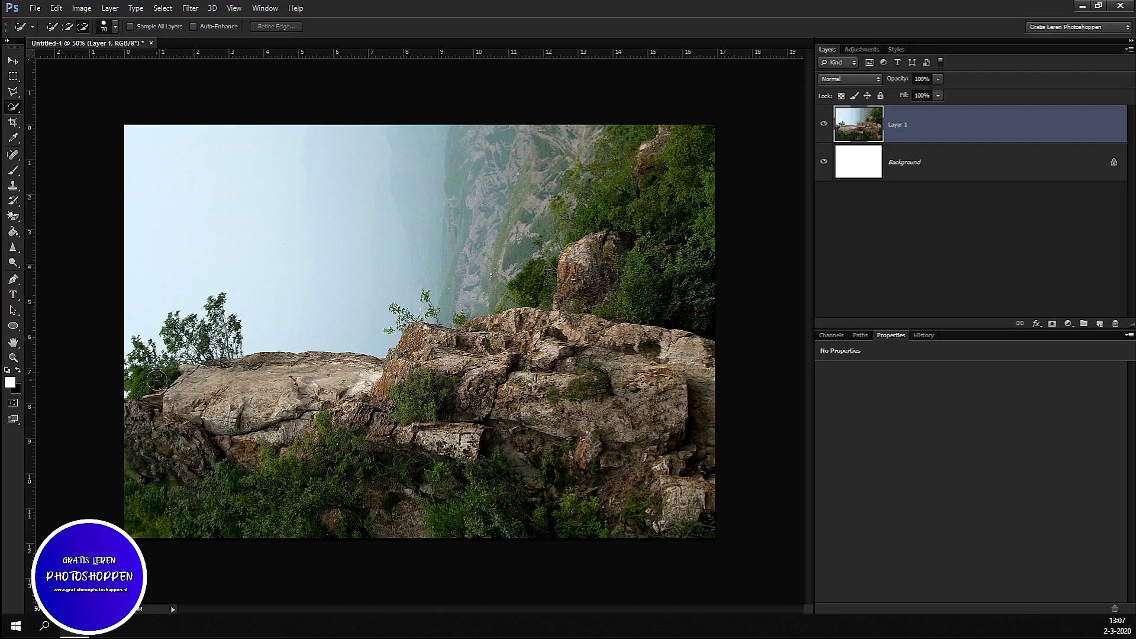
pyautogui.moveTo(153, 381)
pyautogui.mouseDown()
pyautogui.moveTo(210, 313)
pyautogui.moveTo(233, 355)
pyautogui.moveTo(284, 390)
pyautogui.moveTo(414, 378)
pyautogui.moveTo(425, 337)
pyautogui.moveTo(500, 342)
pyautogui.moveTo(554, 326)
pyautogui.moveTo(485, 332)
pyautogui.moveTo(511, 349)
pyautogui.moveTo(635, 350)
pyautogui.moveTo(707, 388)
pyautogui.moveTo(627, 517)
pyautogui.mouseUp()
pyautogui.moveTo(463, 513)
pyautogui.mouseDown()
pyautogui.moveTo(370, 452)
pyautogui.moveTo(209, 452)
pyautogui.moveTo(234, 405)
pyautogui.mouseUp()
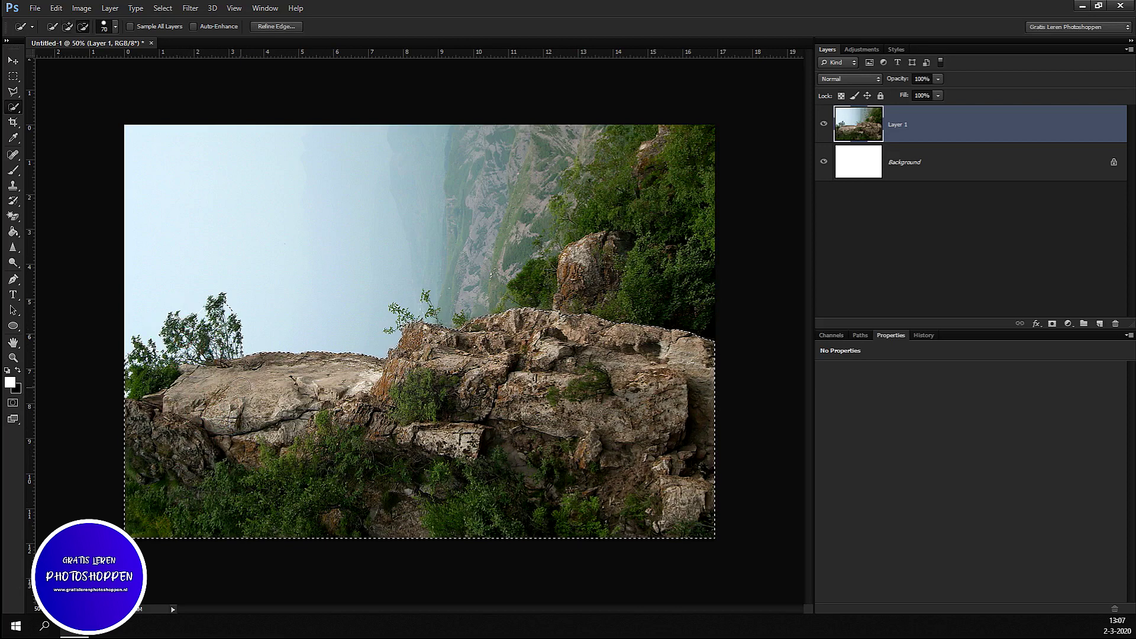
pyautogui.click(275, 26)
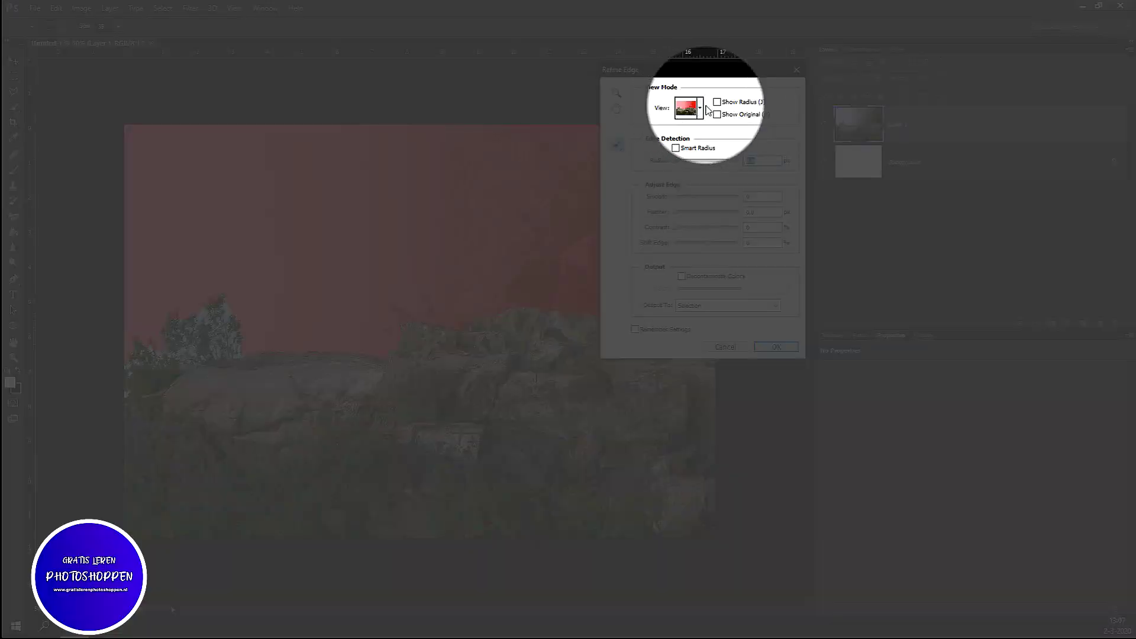
# Refine the selection edge in Overlay view with a size-93 brush along the tree tops.
pyautogui.click(701, 109)
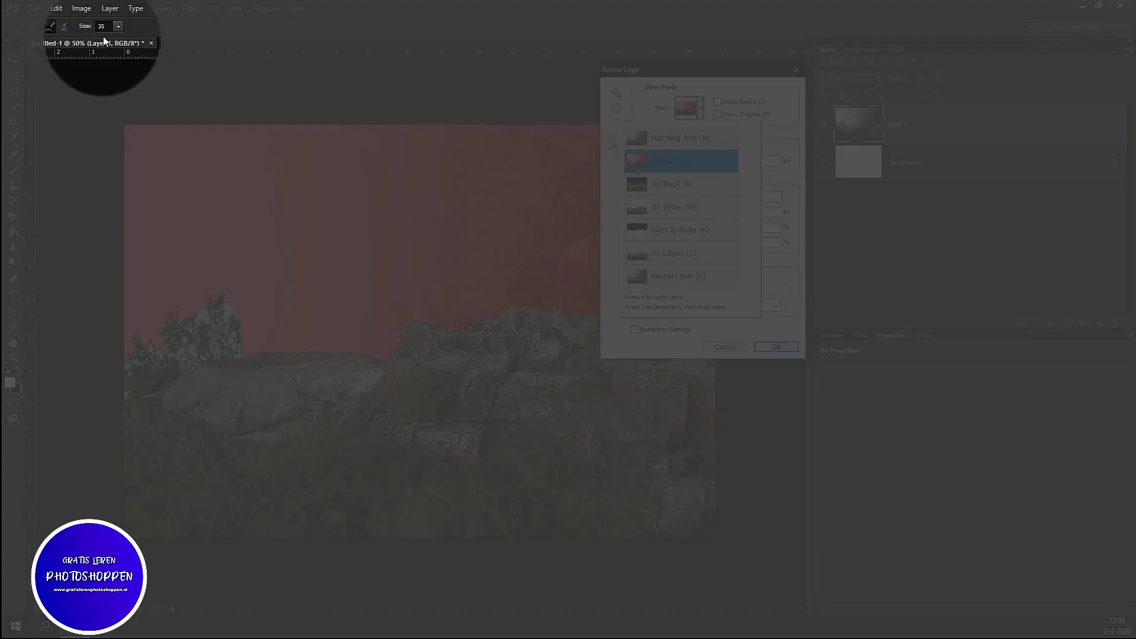
pyautogui.click(118, 26)
pyautogui.click(151, 39)
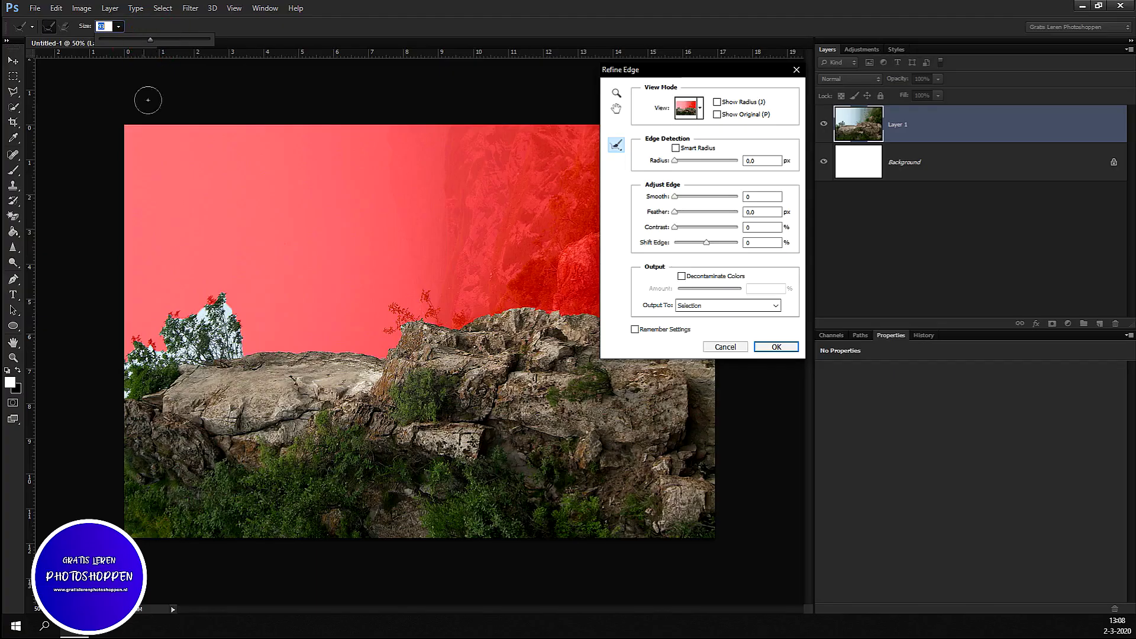
pyautogui.moveTo(127, 362)
pyautogui.mouseDown()
pyautogui.moveTo(232, 306)
pyautogui.moveTo(189, 361)
pyautogui.mouseUp()
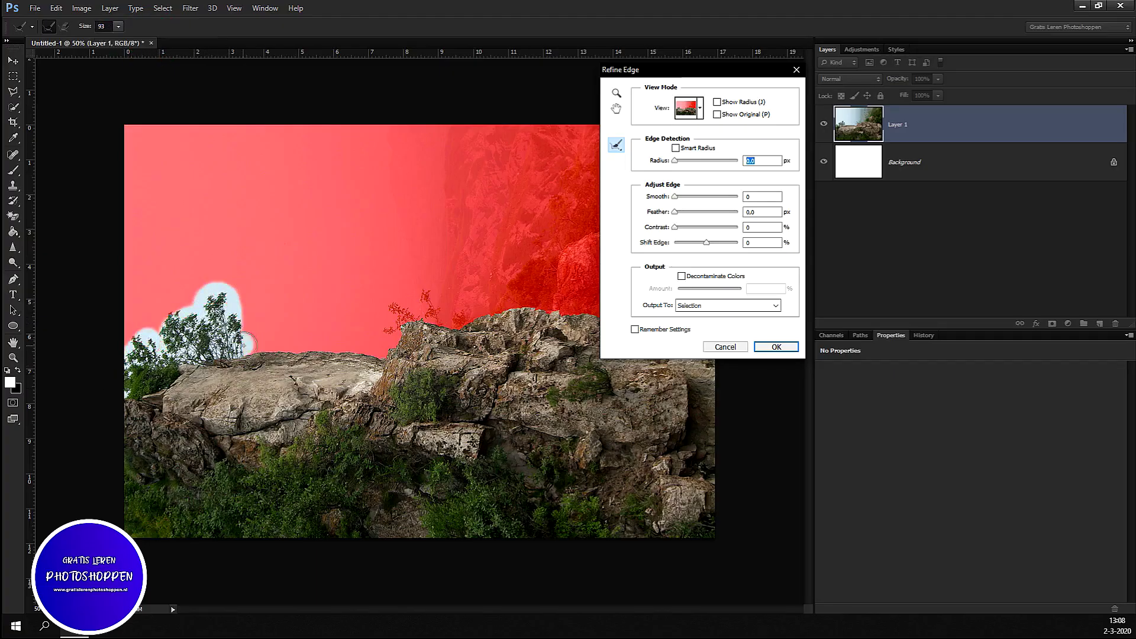
pyautogui.moveTo(227, 307); pyautogui.dragTo(284, 341)
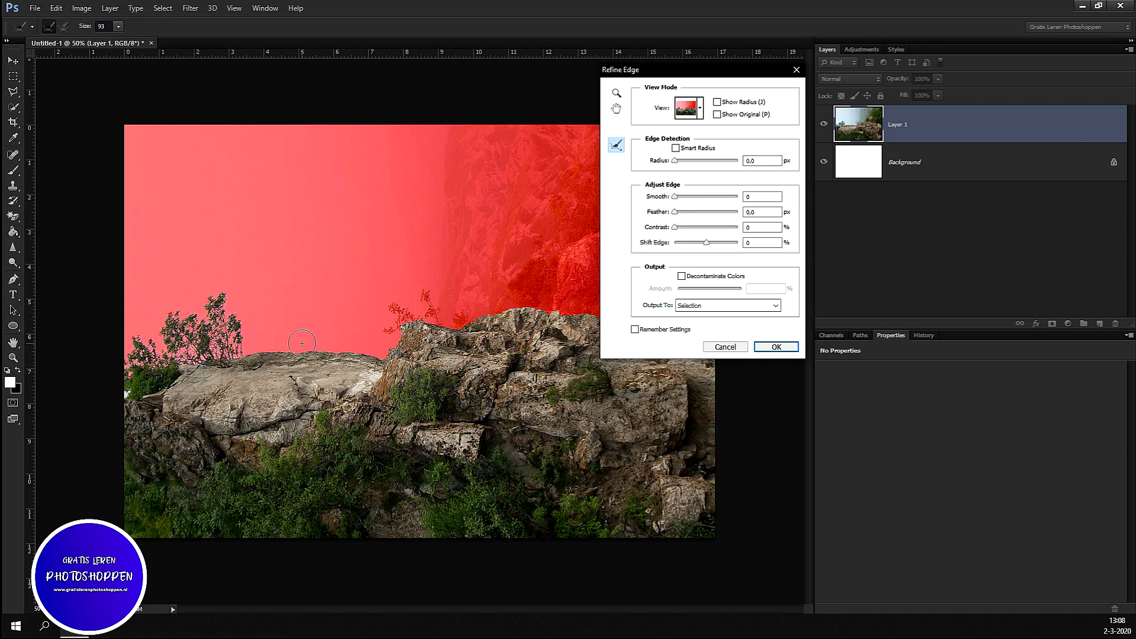
pyautogui.click(106, 395)
pyautogui.click(115, 395)
pyautogui.moveTo(389, 330); pyautogui.dragTo(438, 327)
pyautogui.scroll(-2, 441, 373)
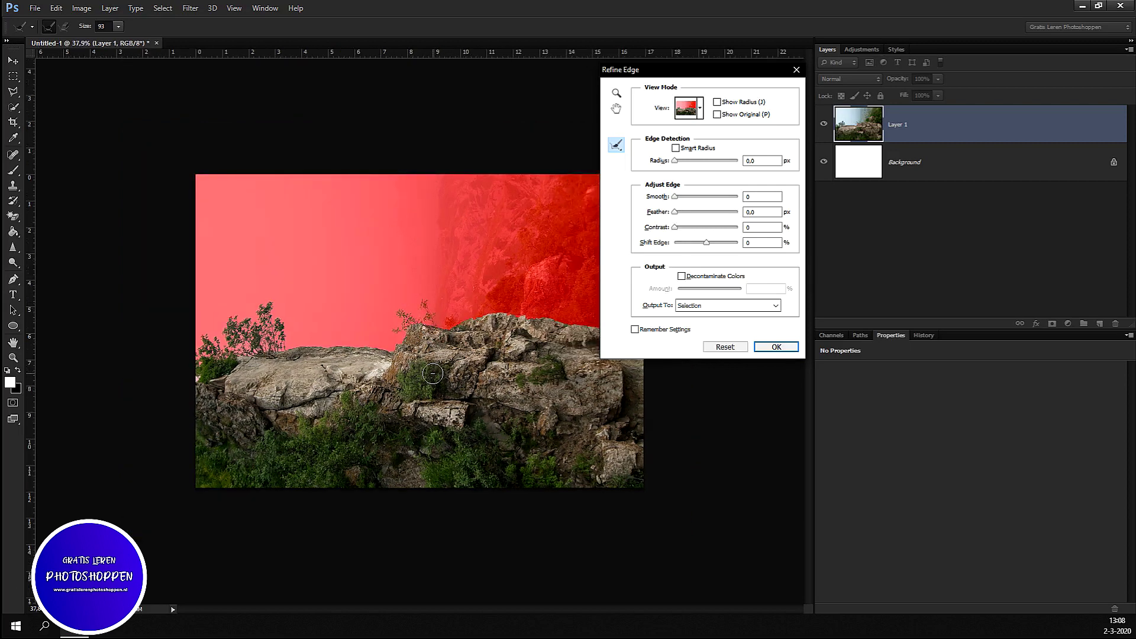
pyautogui.scroll(-2, 433, 373)
pyautogui.scroll(2, 432, 373)
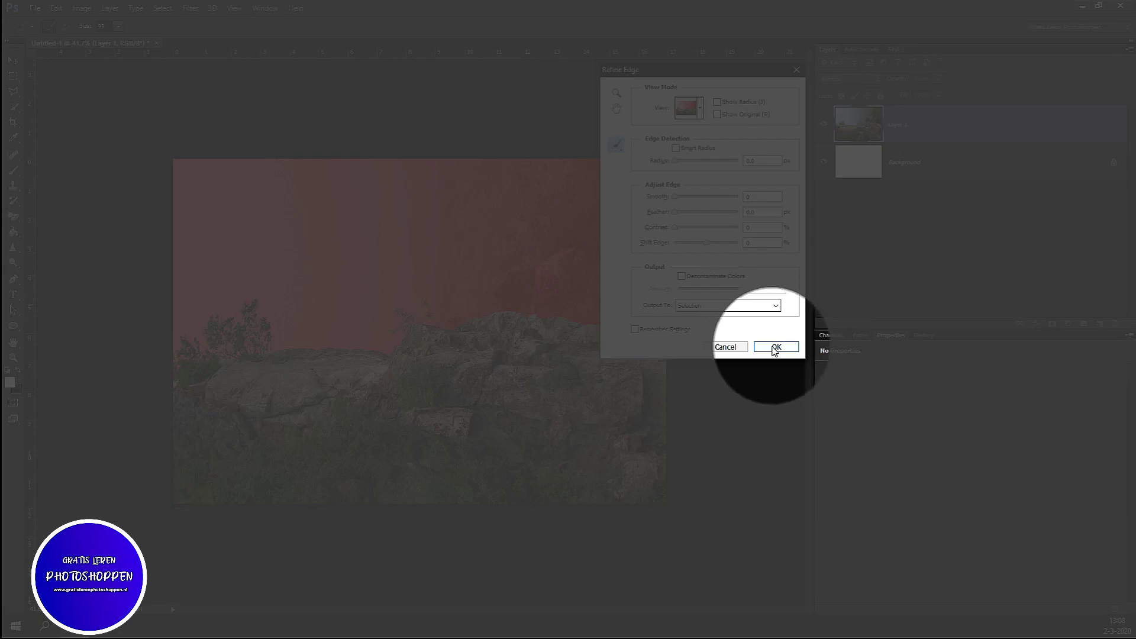
pyautogui.click(775, 349)
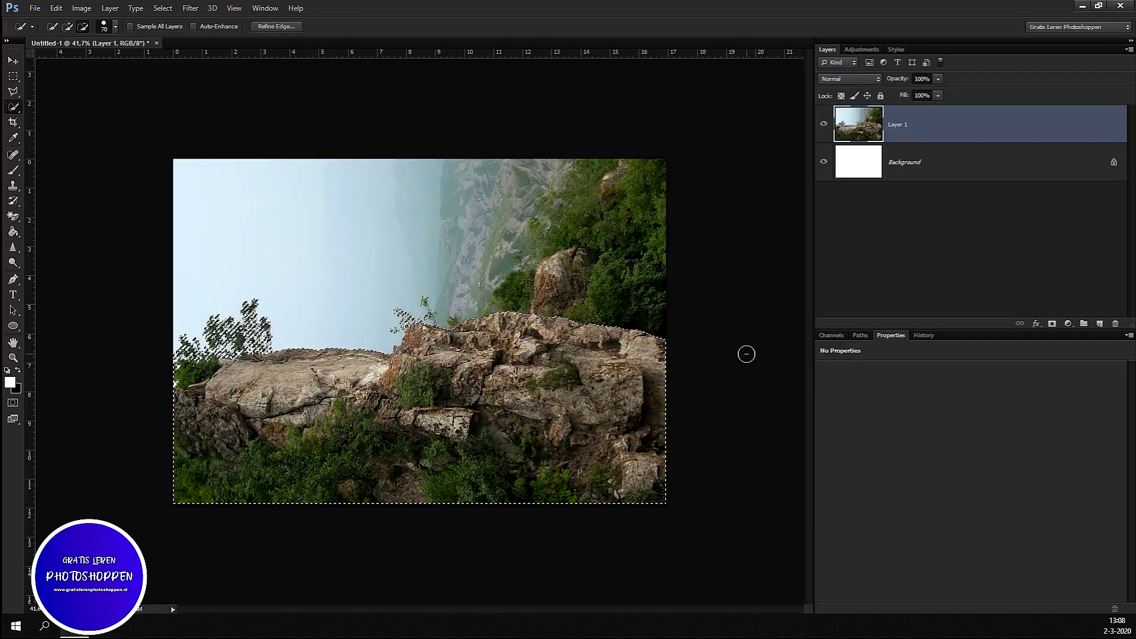
# Invert the selection, delete the sky from Layer 1, and deselect.
pyautogui.rightClick(346, 395)
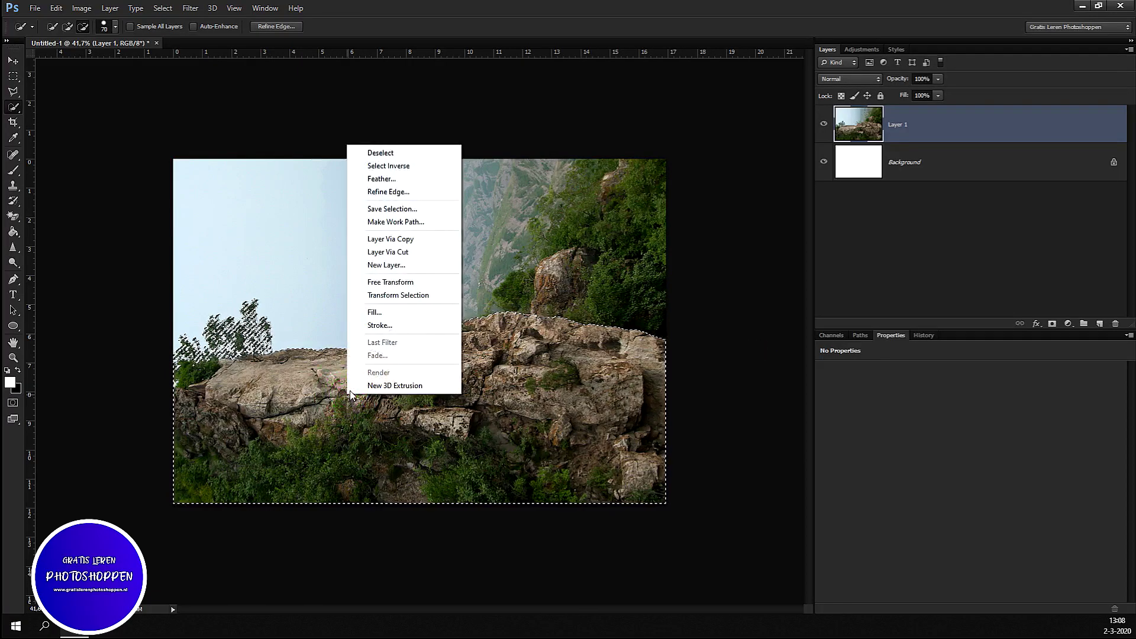
pyautogui.click(401, 167)
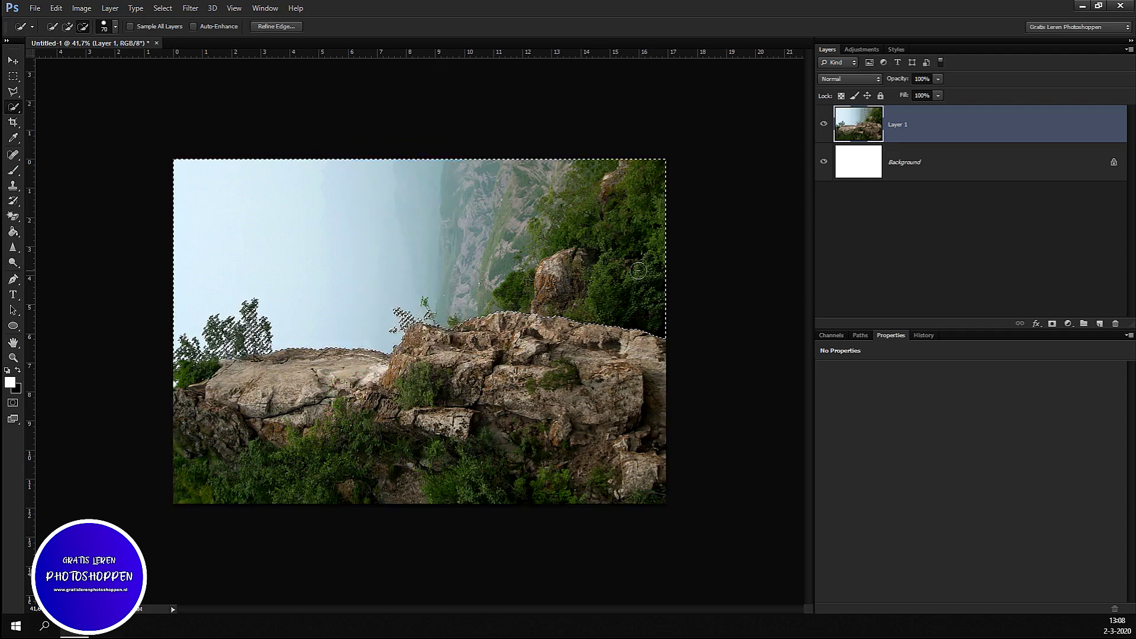
pyautogui.press('Delete')
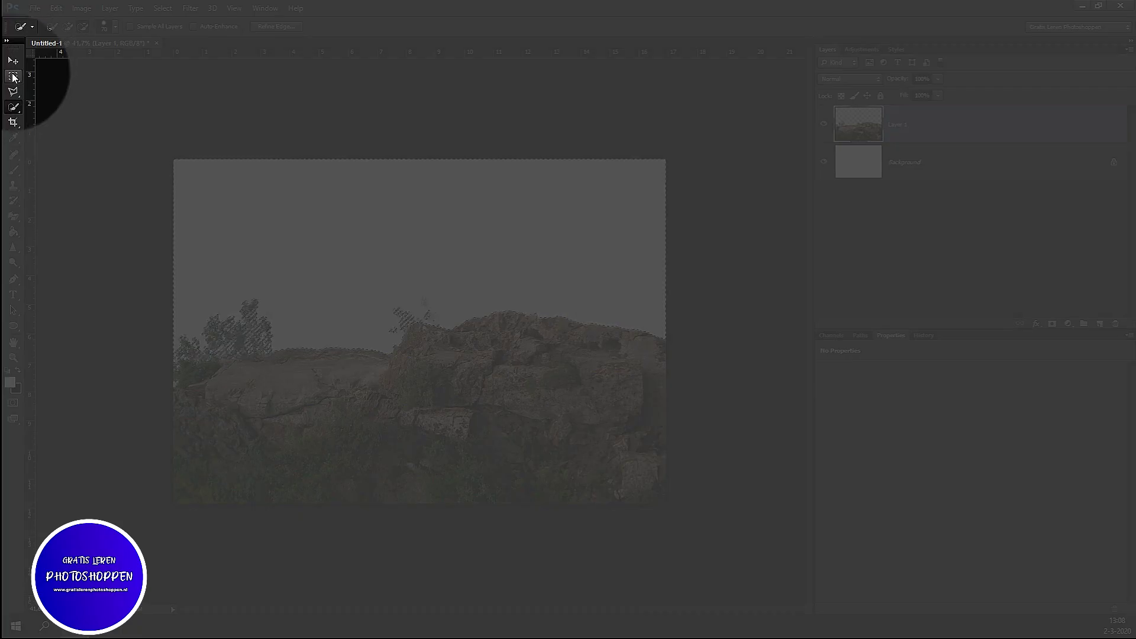
pyautogui.click(13, 77)
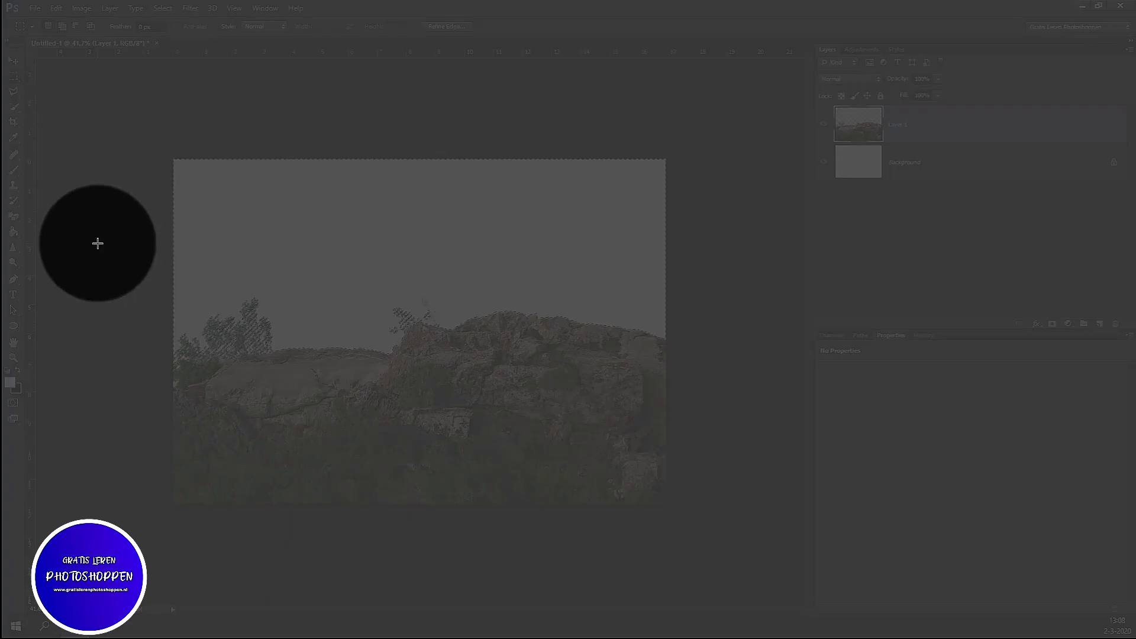
pyautogui.click(97, 243)
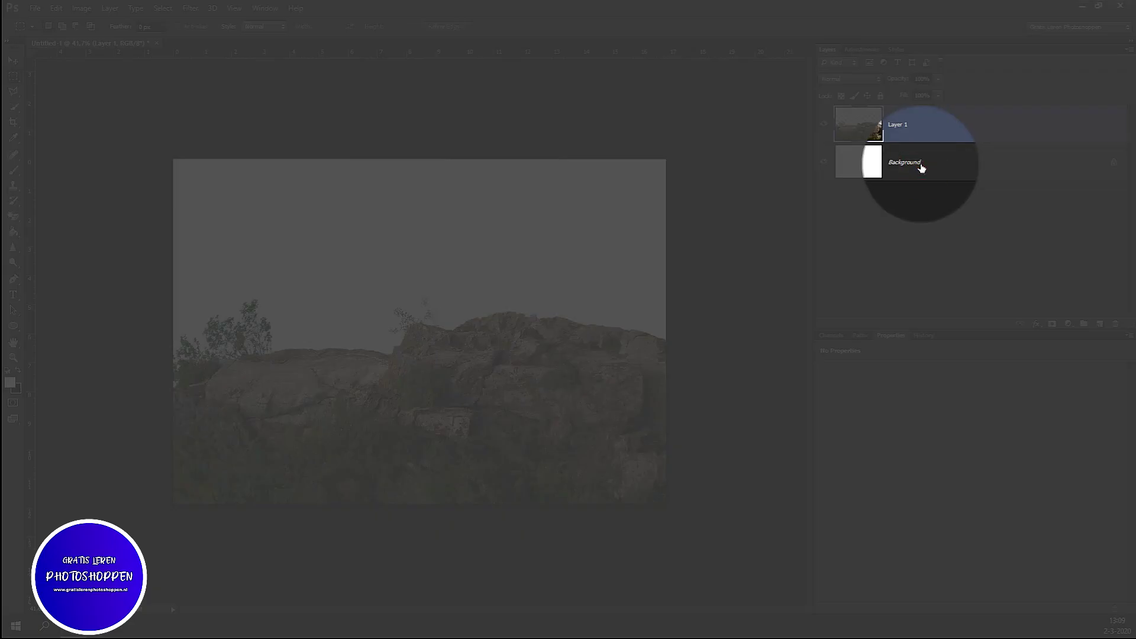
# Delete the white Background layer.
pyautogui.click(921, 168)
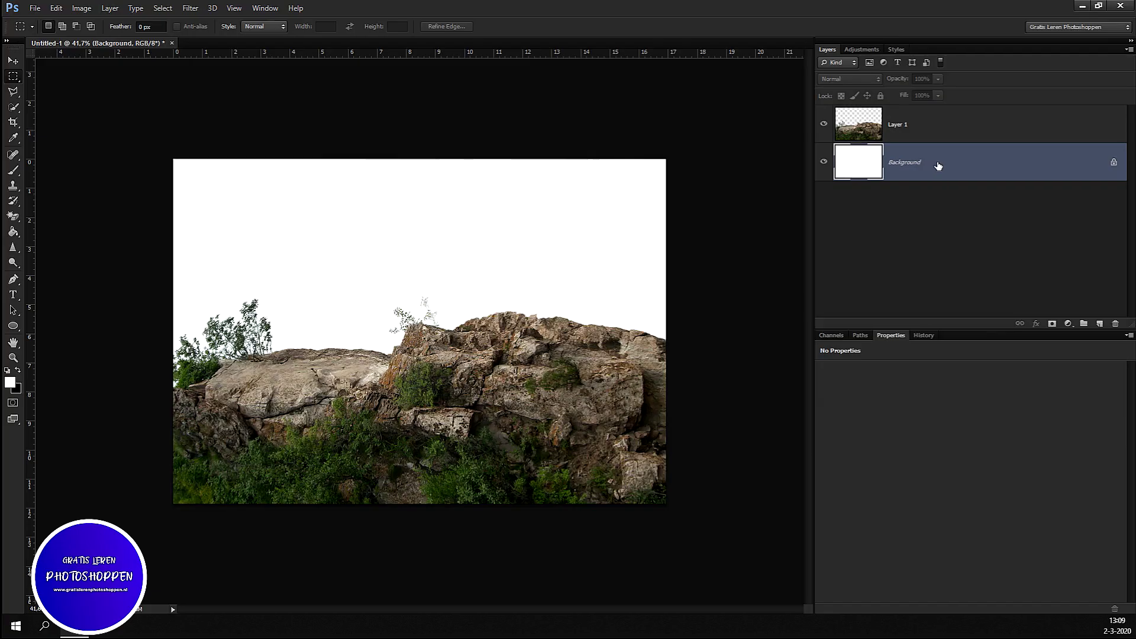
pyautogui.moveTo(938, 166); pyautogui.dragTo(1108, 309)
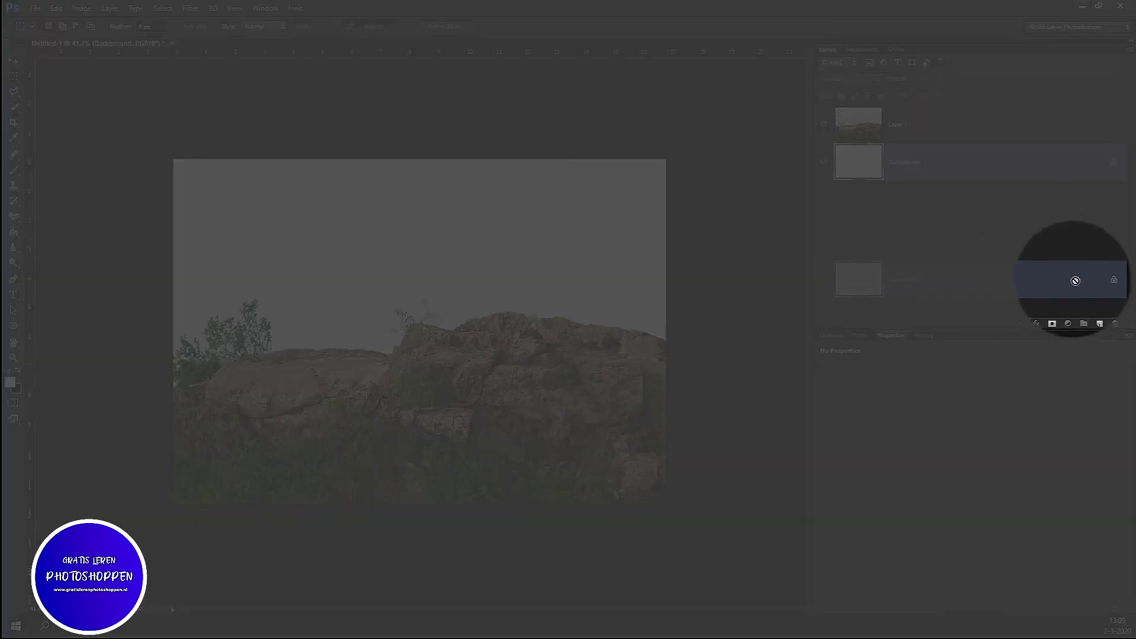
pyautogui.moveTo(1108, 309); pyautogui.dragTo(1115, 322)
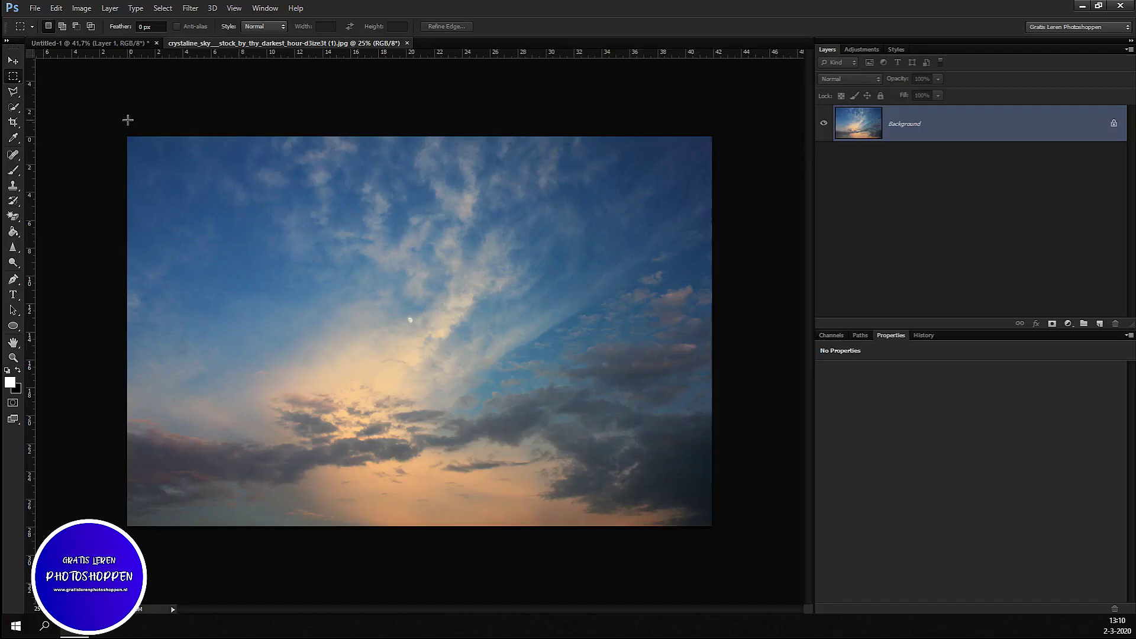
# Cut the sunset sky, close its document unsaved, and place it below Layer 1.
pyautogui.moveTo(110, 116); pyautogui.dragTo(872, 622)
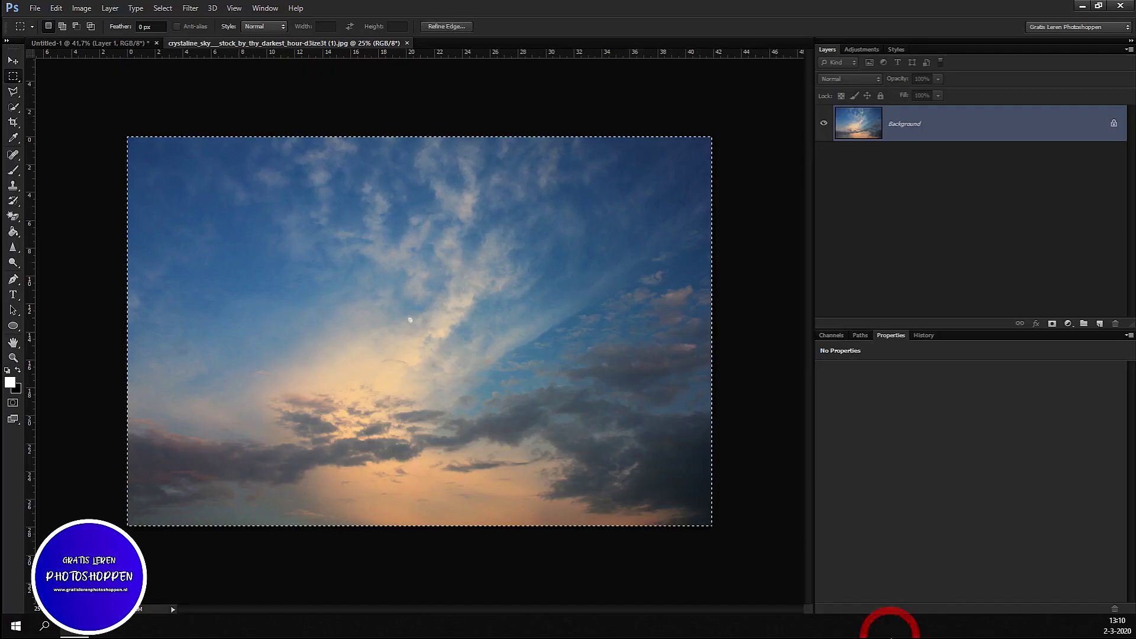
pyautogui.hotkey('ctrl', 'BackSpace')
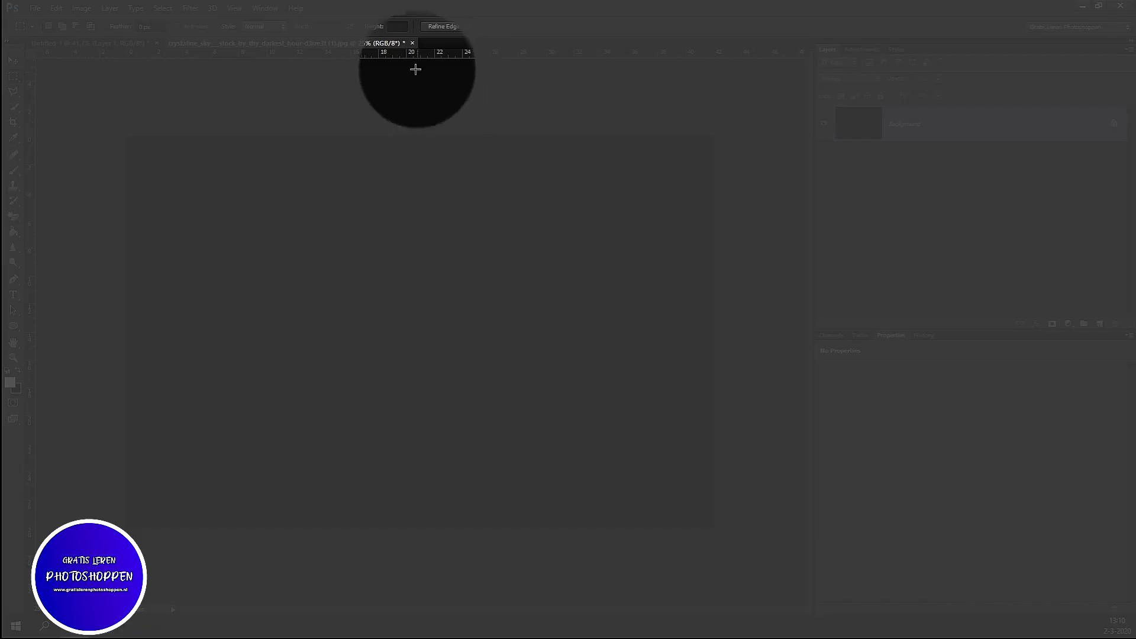
pyautogui.click(412, 43)
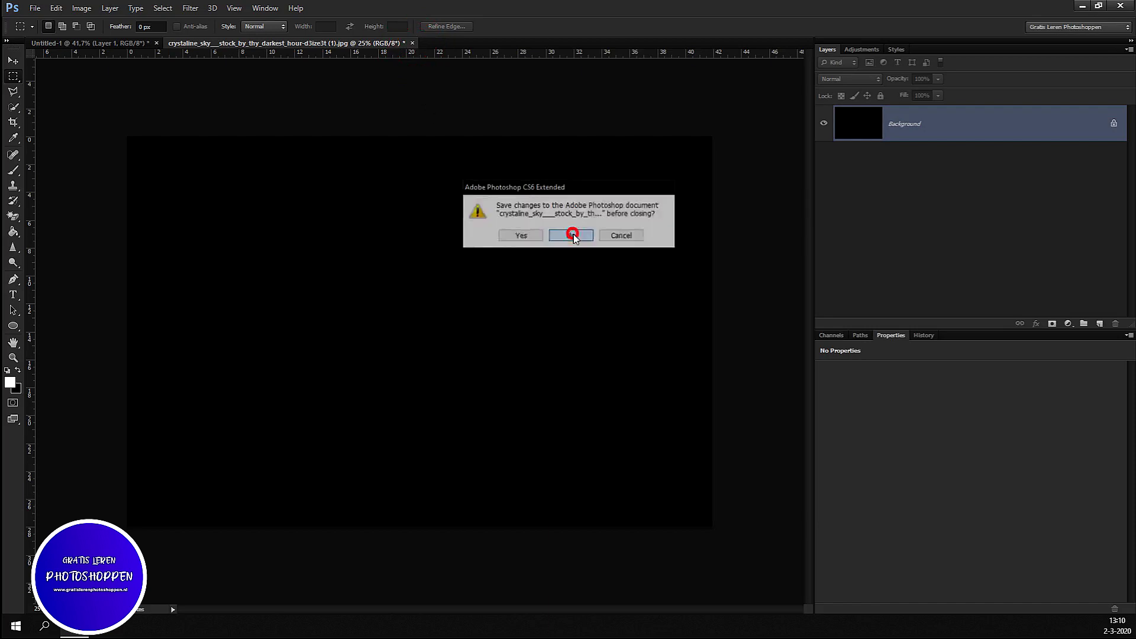
pyautogui.click(572, 235)
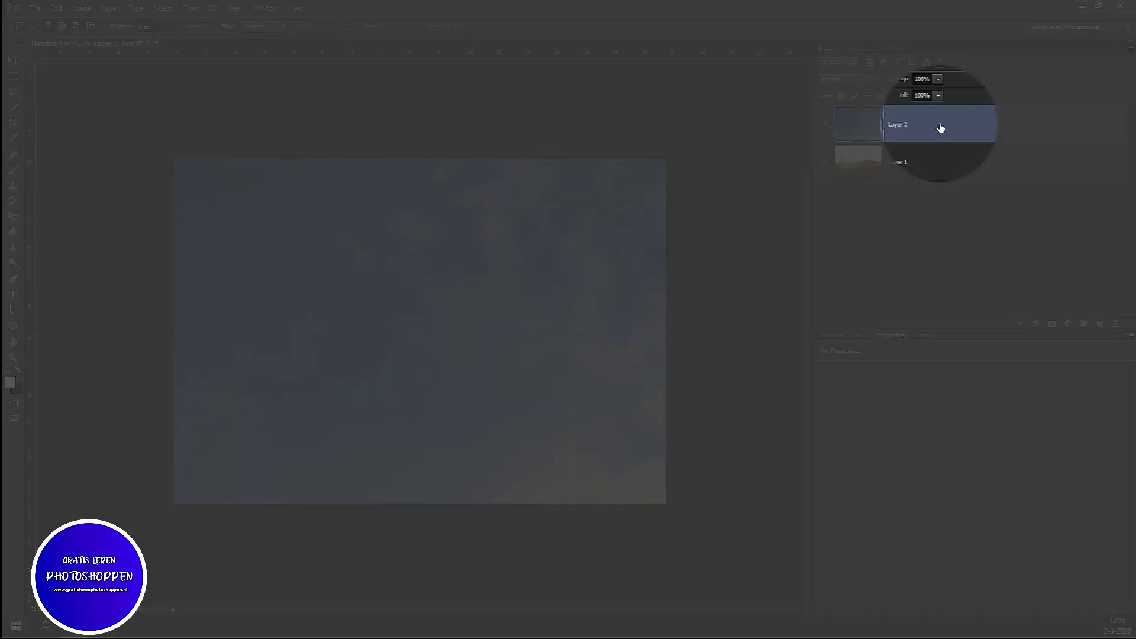
pyautogui.moveTo(940, 128); pyautogui.dragTo(950, 177)
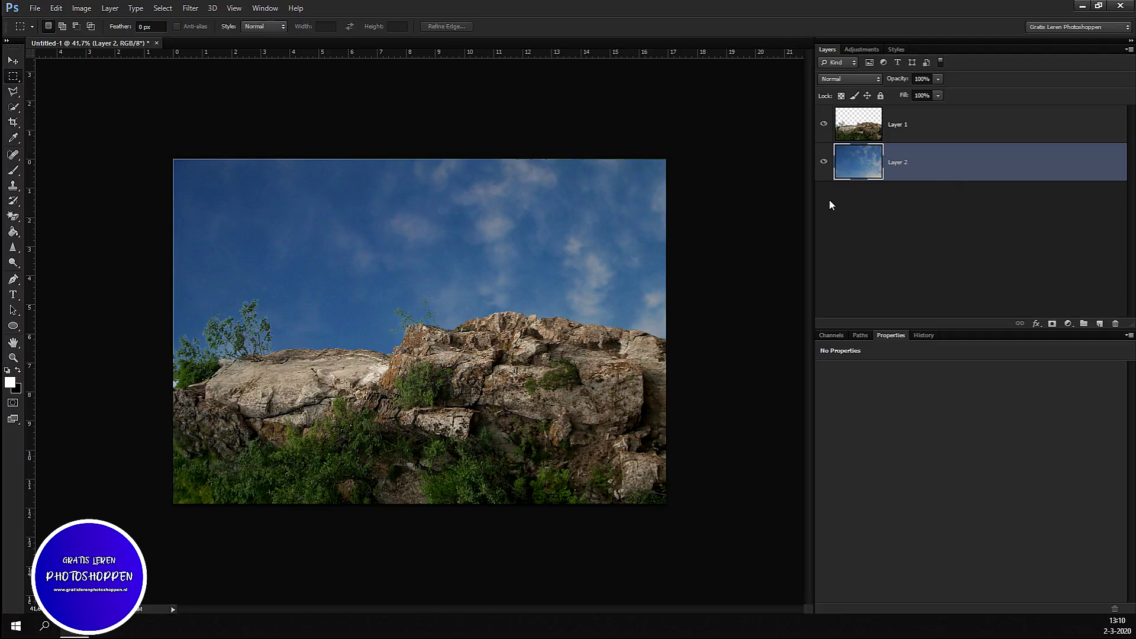
# Scale the sky layer down to about 52% so it covers the canvas.
pyautogui.hotkey('ctrl', 't')
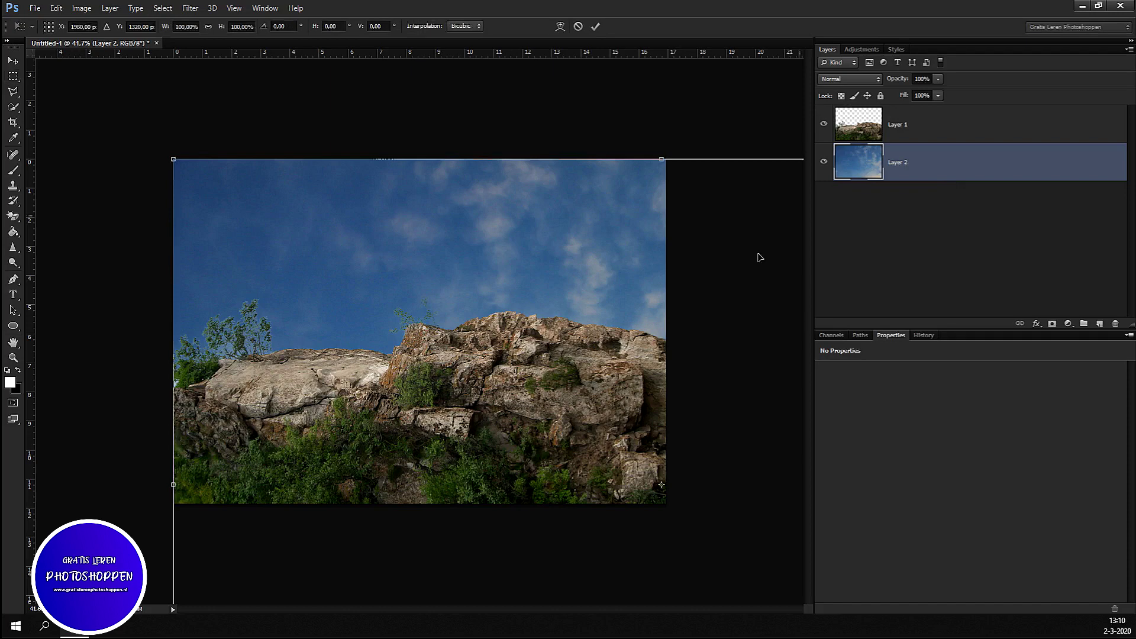
pyautogui.hotkey('ctrl', '-')
pyautogui.hotkey('ctrl', '-')
pyautogui.hotkey('ctrl', '-')
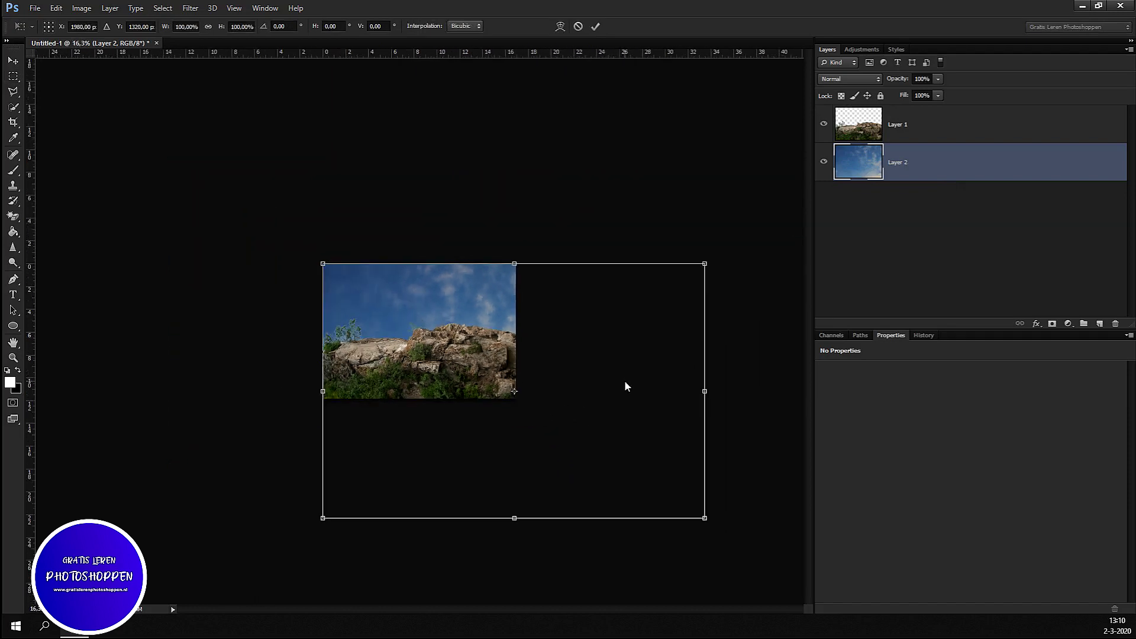
pyautogui.moveTo(624, 381); pyautogui.dragTo(622, 381)
pyautogui.press('Right')
pyautogui.press('Right')
pyautogui.press('Right')
pyautogui.press('Up')
pyautogui.press('Up')
pyautogui.press('Up')
pyautogui.press('Up')
pyautogui.press('Up')
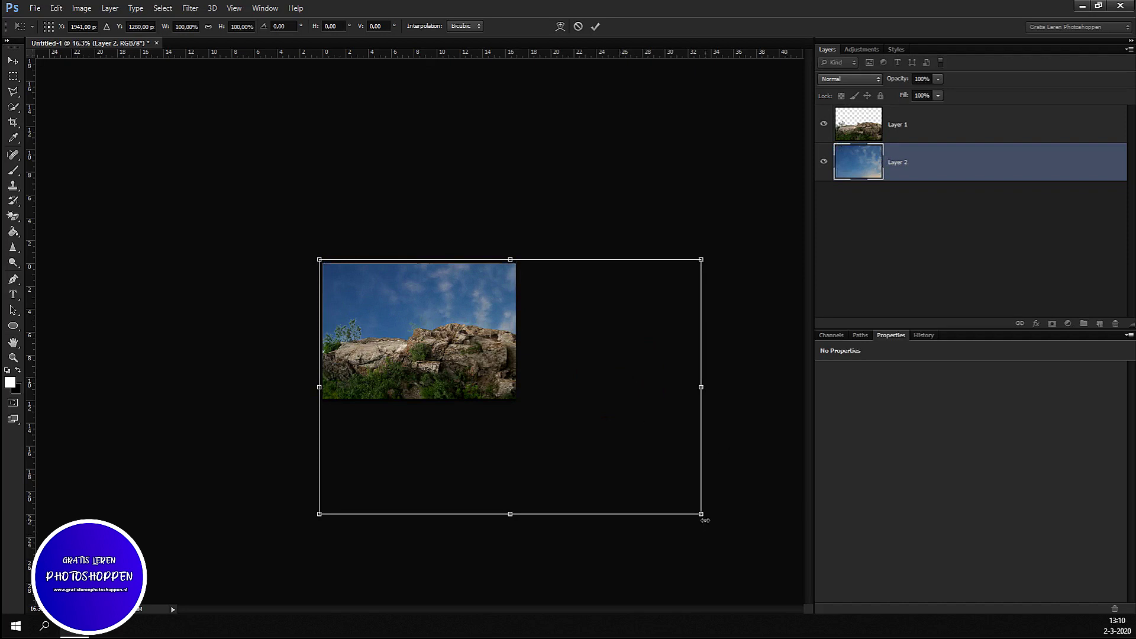
pyautogui.moveTo(701, 511); pyautogui.dragTo(565, 322)
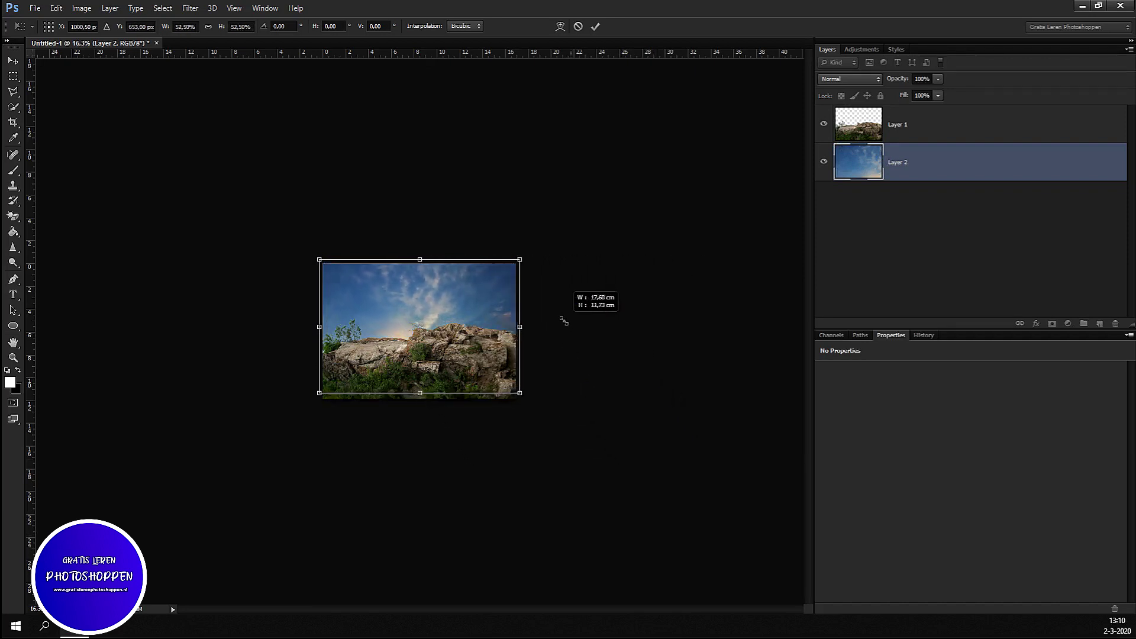
pyautogui.moveTo(564, 321); pyautogui.dragTo(563, 322)
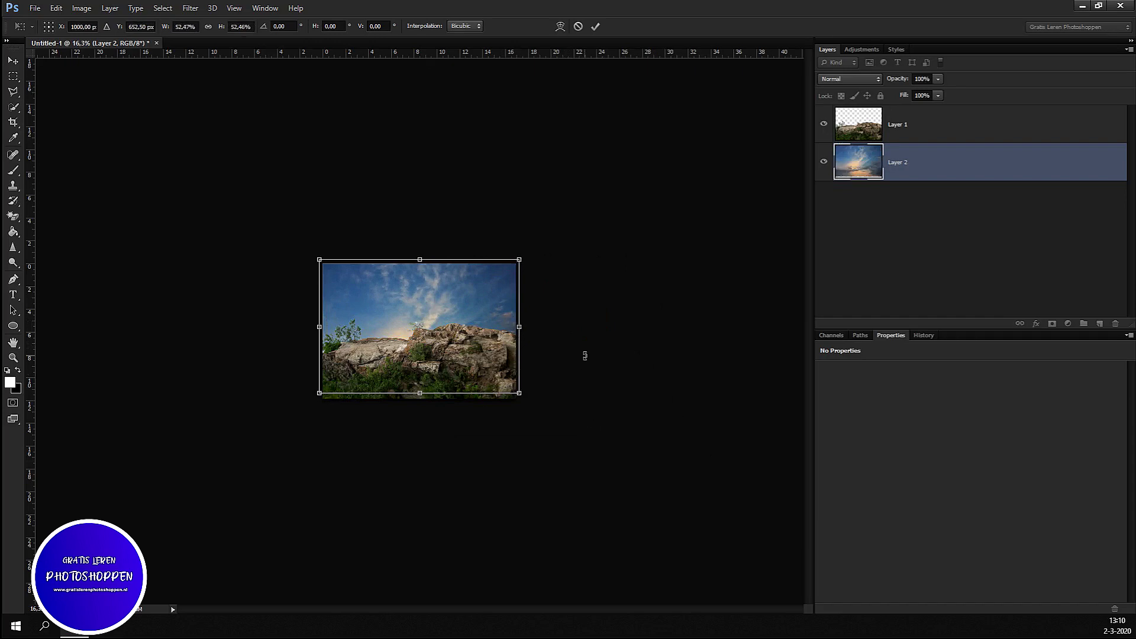
pyautogui.press('Return')
pyautogui.press('m')
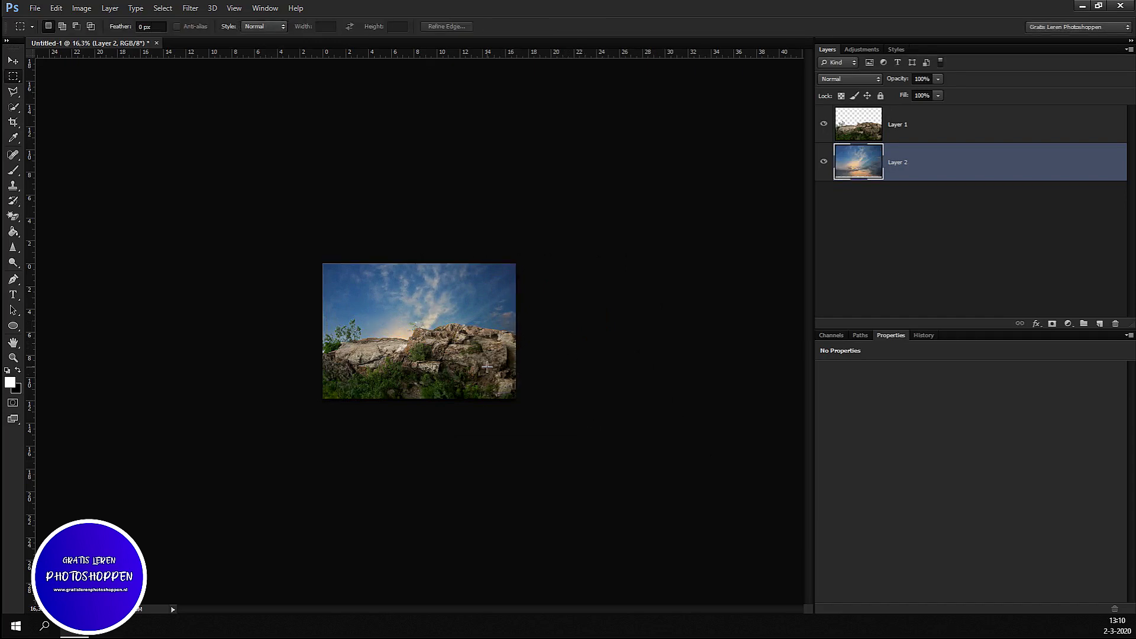
# Heal the small moon out of the sky with a reduced Spot Healing Brush.
pyautogui.hotkey('ctrl', '0')
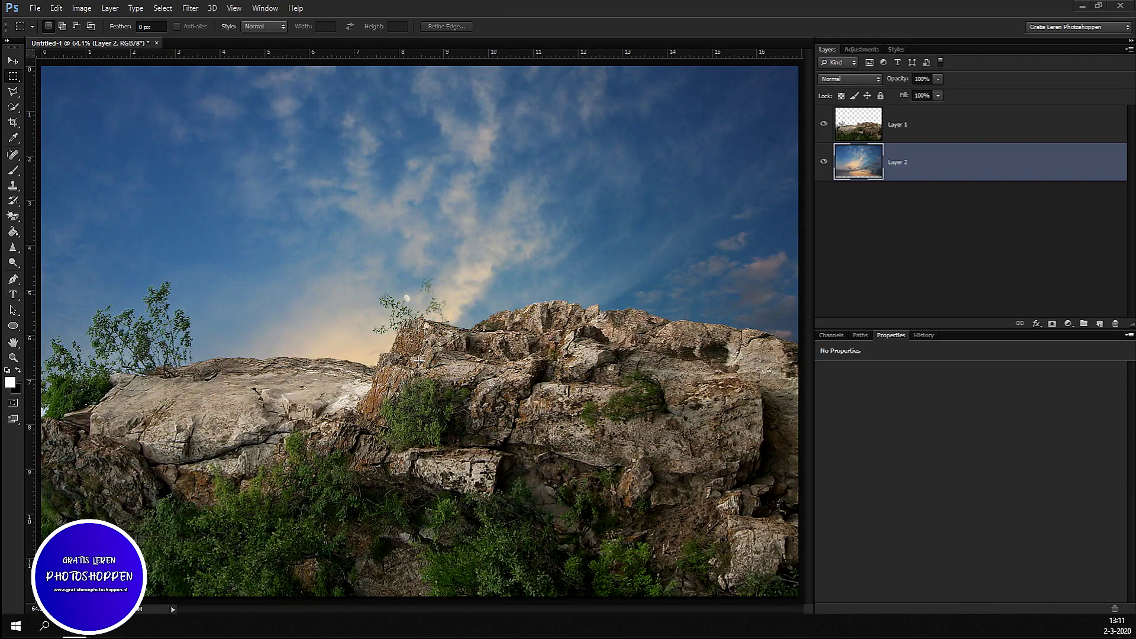
pyautogui.scroll(2, 433, 348)
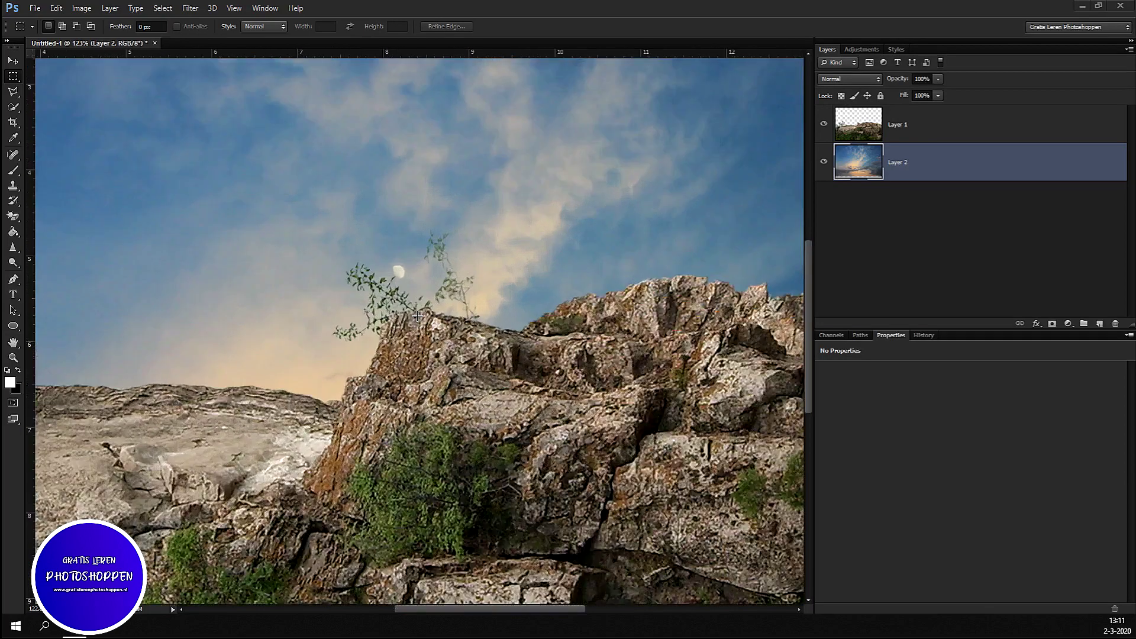
pyautogui.scroll(2, 430, 323)
pyautogui.scroll(2, 425, 298)
pyautogui.scroll(2, 422, 273)
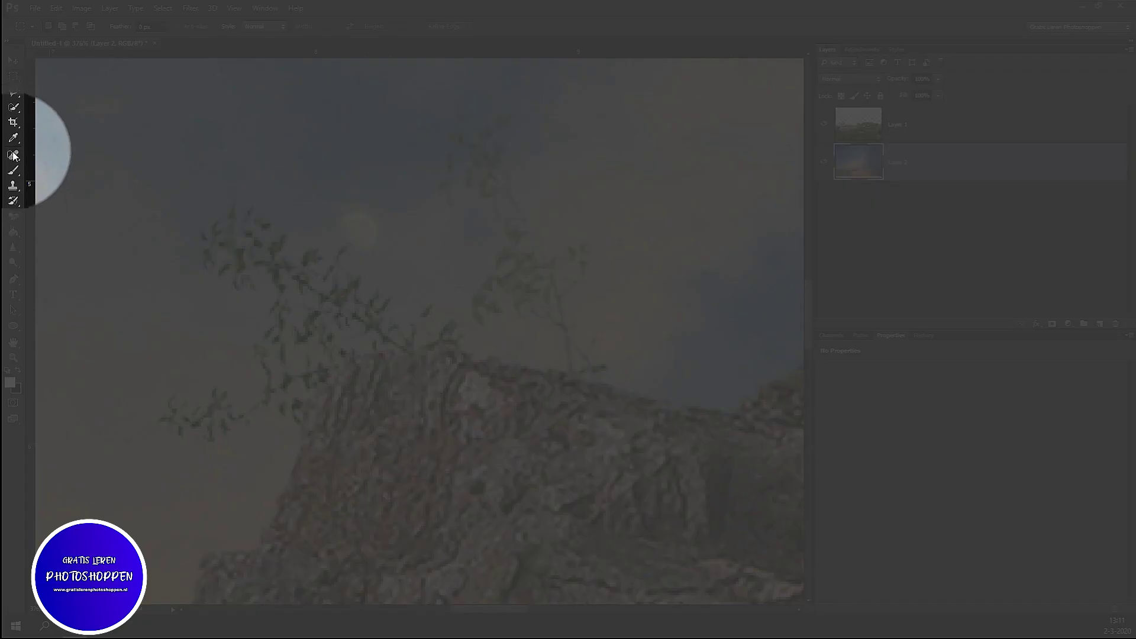
pyautogui.click(13, 153)
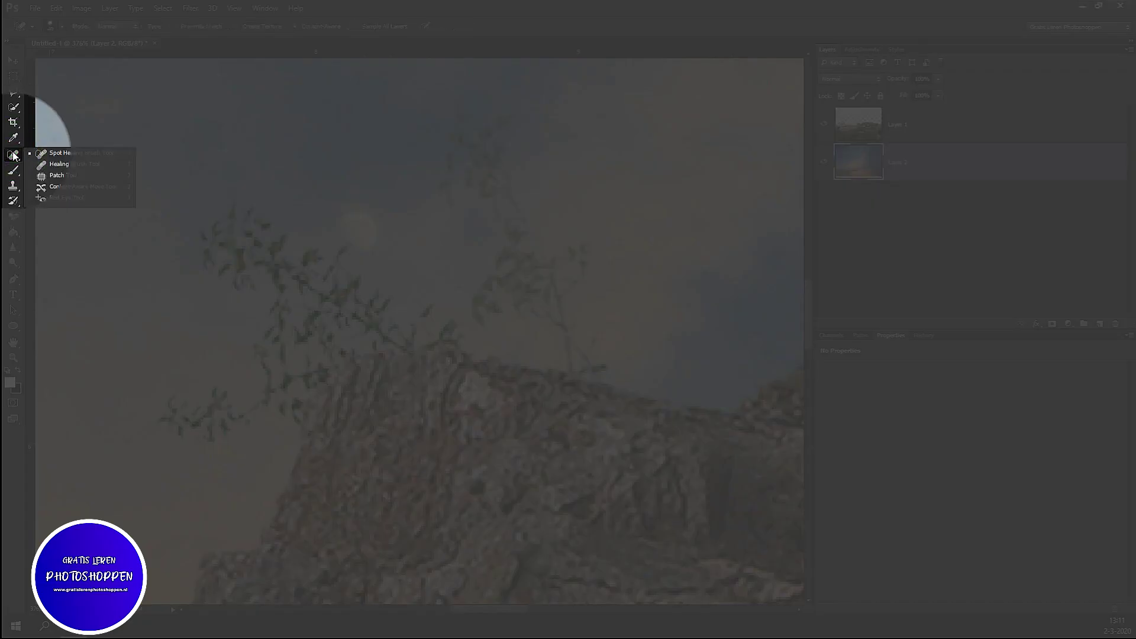
pyautogui.click(75, 153)
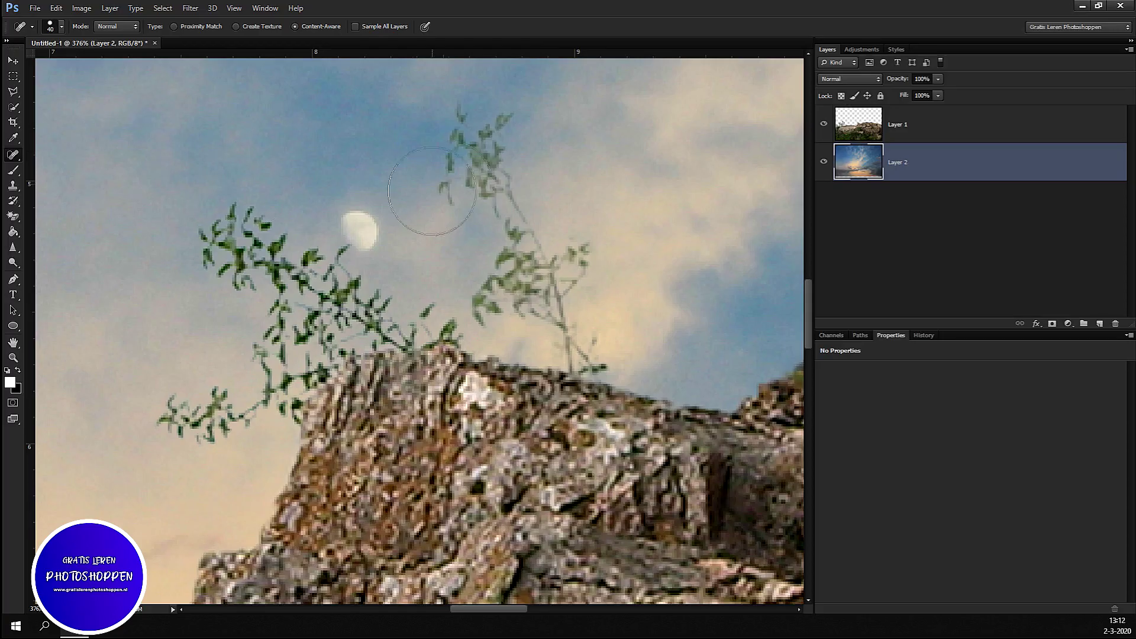
pyautogui.press('[')
pyautogui.press('[')
pyautogui.press('[')
pyautogui.press('[')
pyautogui.press('[')
pyautogui.moveTo(358, 201)
pyautogui.mouseDown()
pyautogui.moveTo(376, 236)
pyautogui.moveTo(346, 216)
pyautogui.moveTo(355, 237)
pyautogui.moveTo(365, 246)
pyautogui.moveTo(372, 233)
pyautogui.mouseUp()
pyautogui.moveTo(379, 184)
pyautogui.mouseDown()
pyautogui.moveTo(381, 233)
pyautogui.moveTo(354, 238)
pyautogui.moveTo(342, 192)
pyautogui.moveTo(338, 206)
pyautogui.moveTo(379, 205)
pyautogui.moveTo(332, 200)
pyautogui.mouseUp()
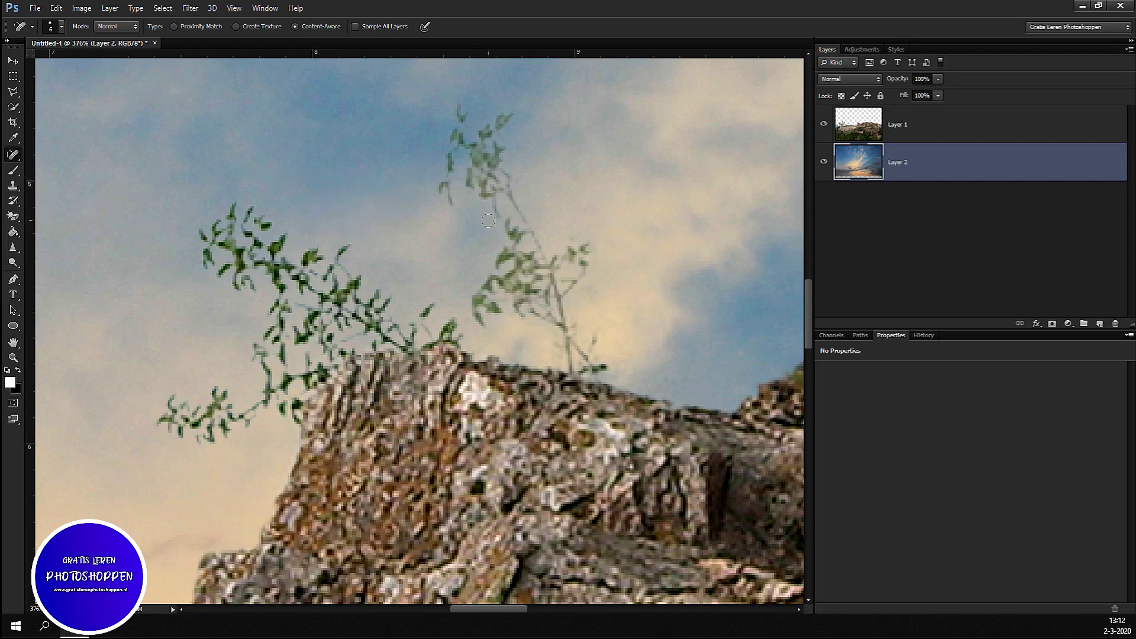
pyautogui.hotkey('ctrl', '0')
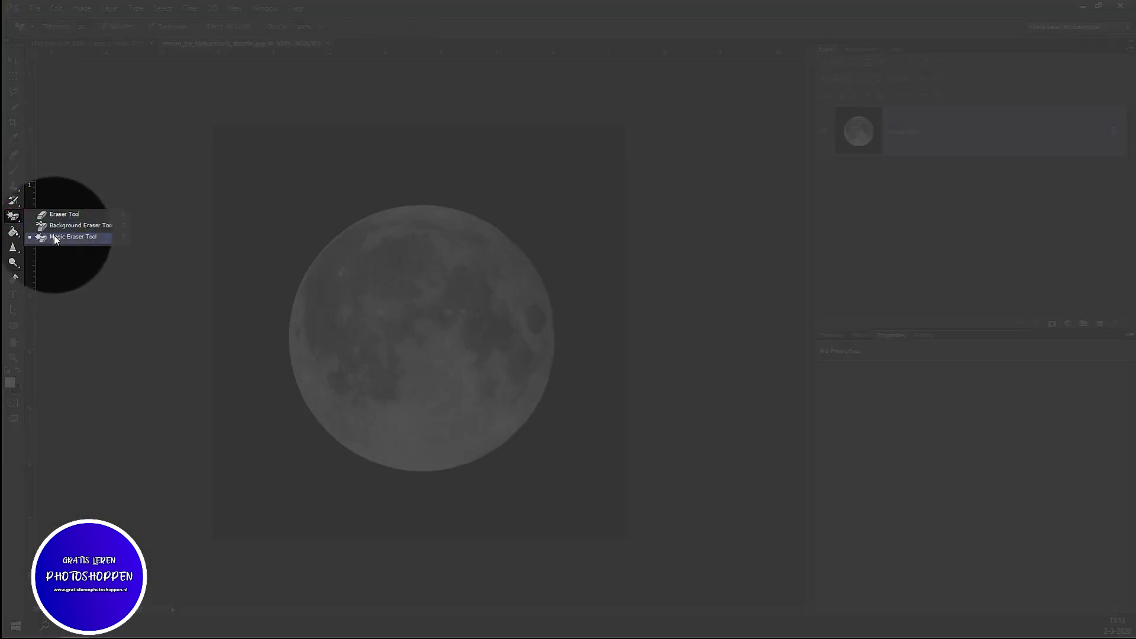
# Magic-erase the moon's black background, cut the moon, and close its document unsaved.
pyautogui.click(54, 238)
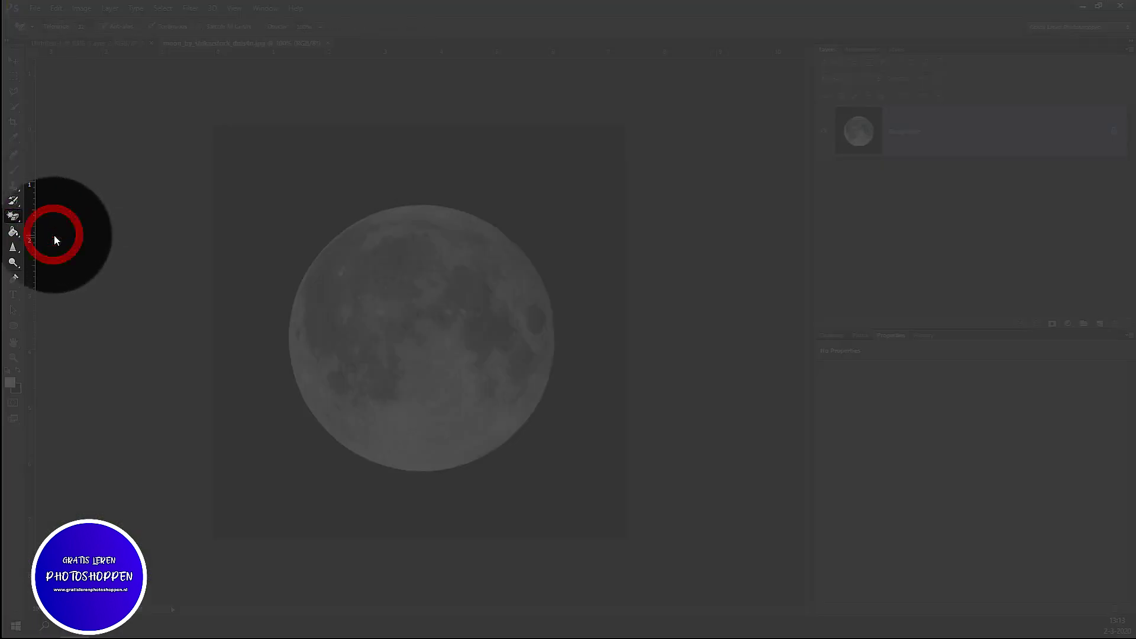
pyautogui.click(262, 192)
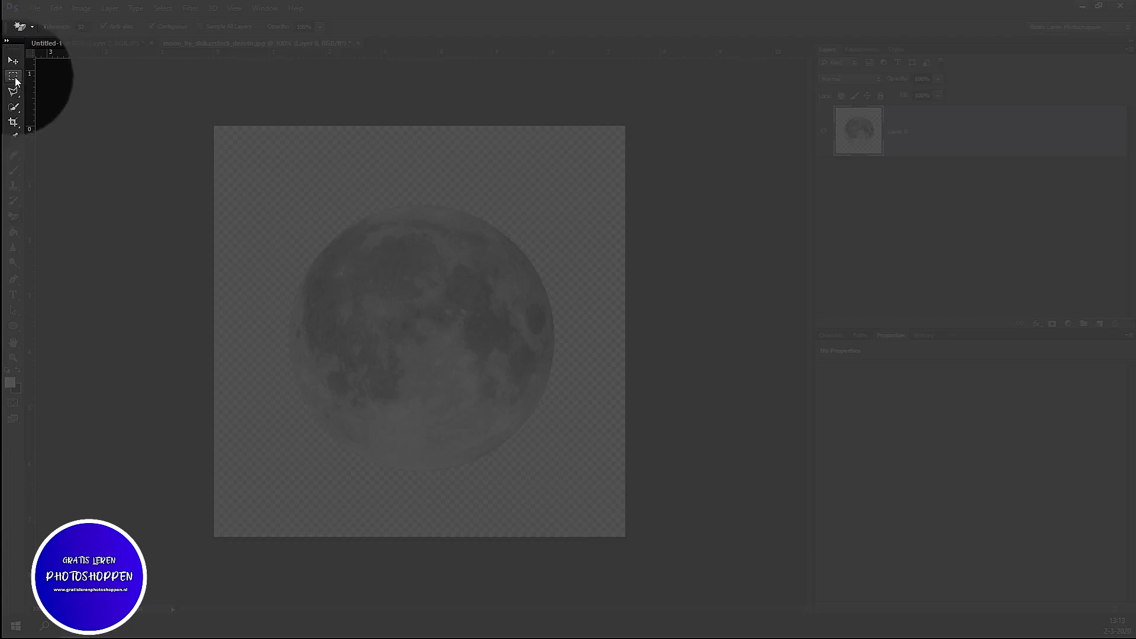
pyautogui.click(13, 76)
pyautogui.moveTo(207, 125); pyautogui.dragTo(774, 607)
pyautogui.press('Delete')
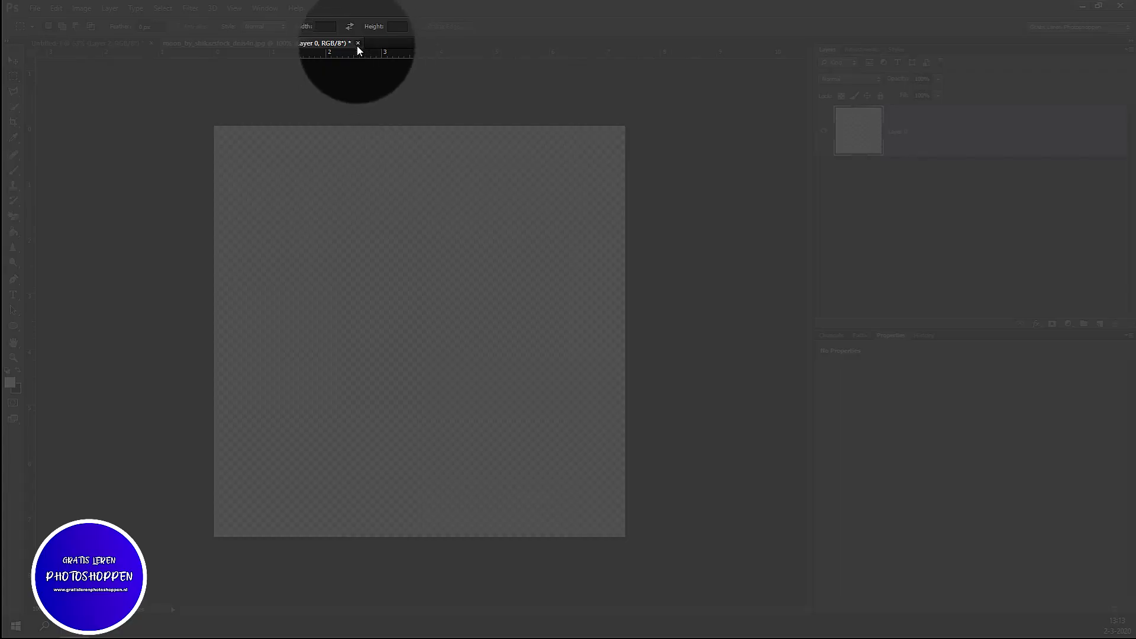
pyautogui.click(357, 44)
pyautogui.click(587, 238)
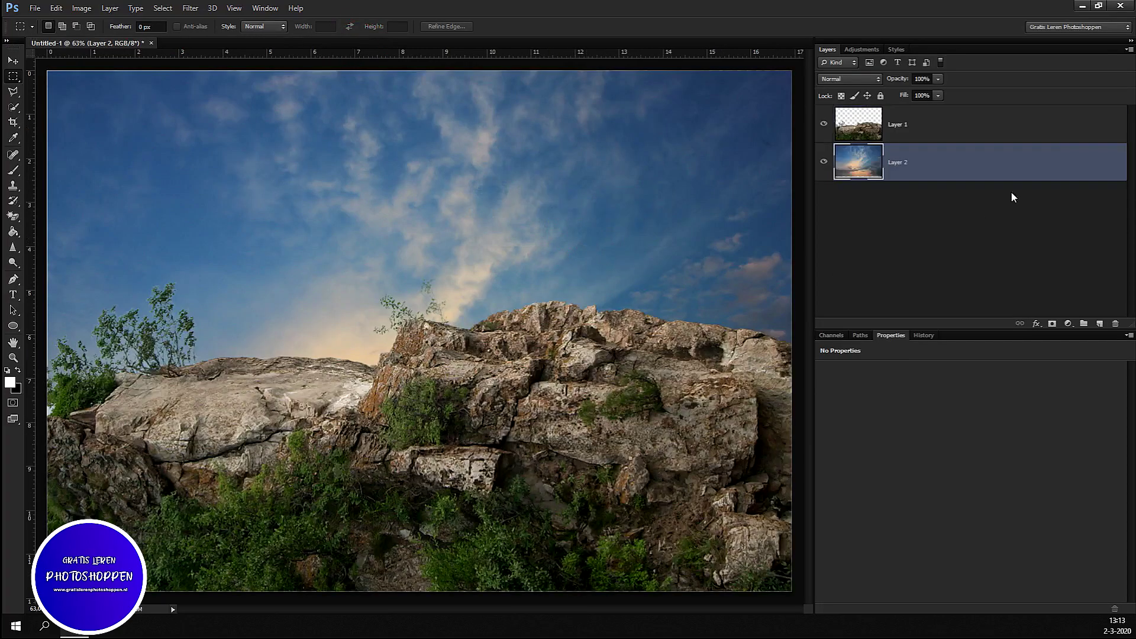
pyautogui.click(991, 123)
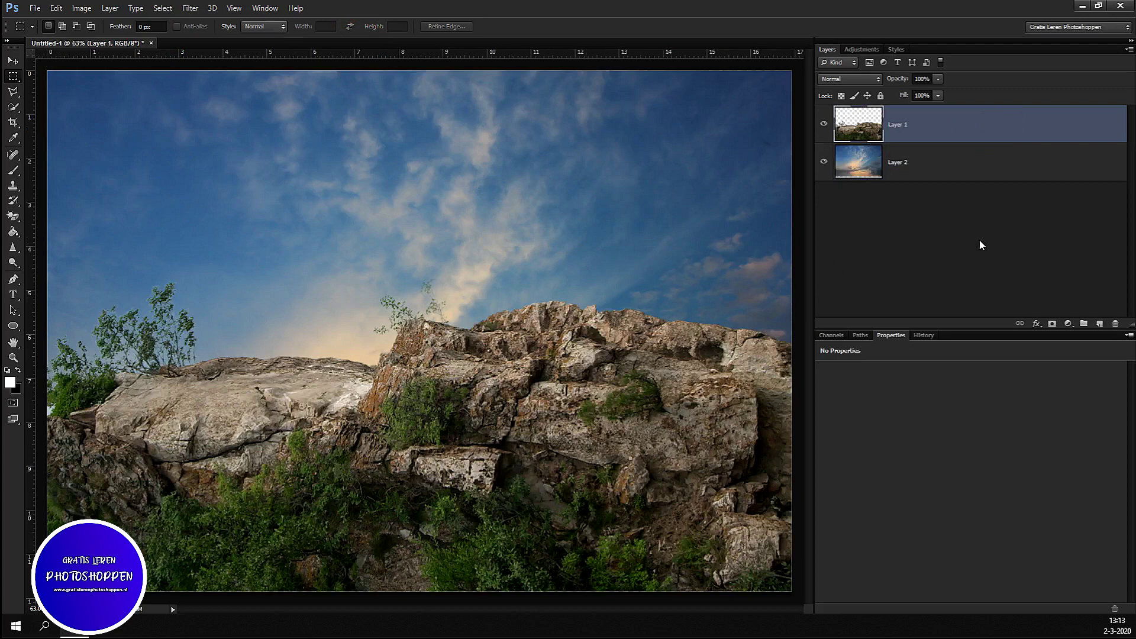
# Paste the moon, scale it to about 65% in the upper-right sky, and add a layer mask.
pyautogui.hotkey('ctrl', 'v')
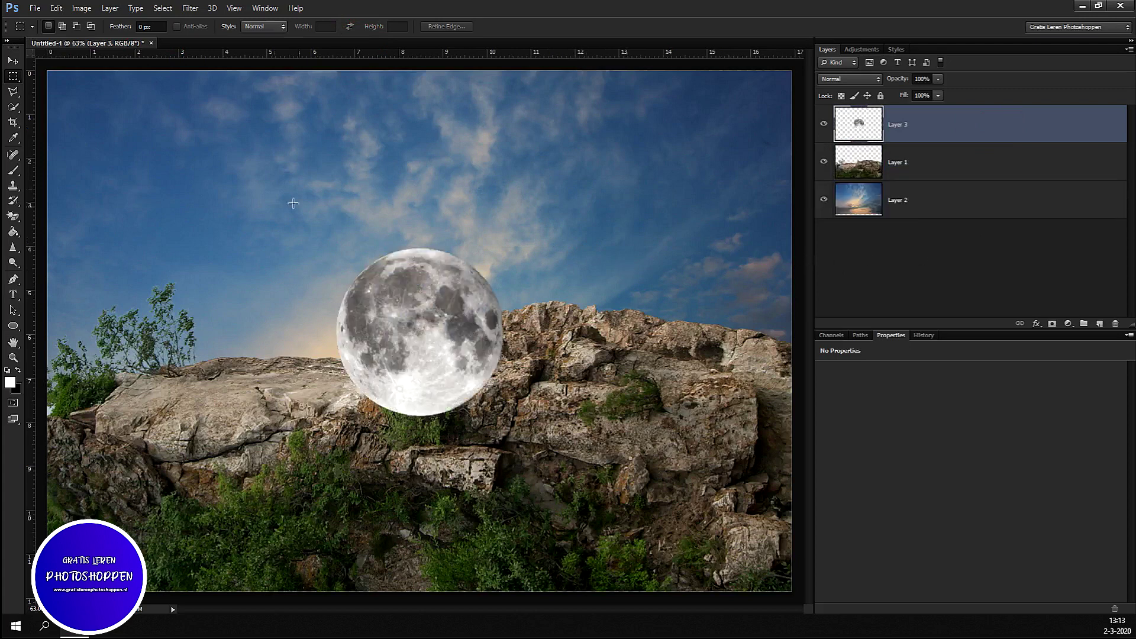
pyautogui.press('v')
pyautogui.moveTo(432, 327)
pyautogui.mouseDown()
pyautogui.moveTo(672, 152)
pyautogui.moveTo(672, 164)
pyautogui.mouseUp()
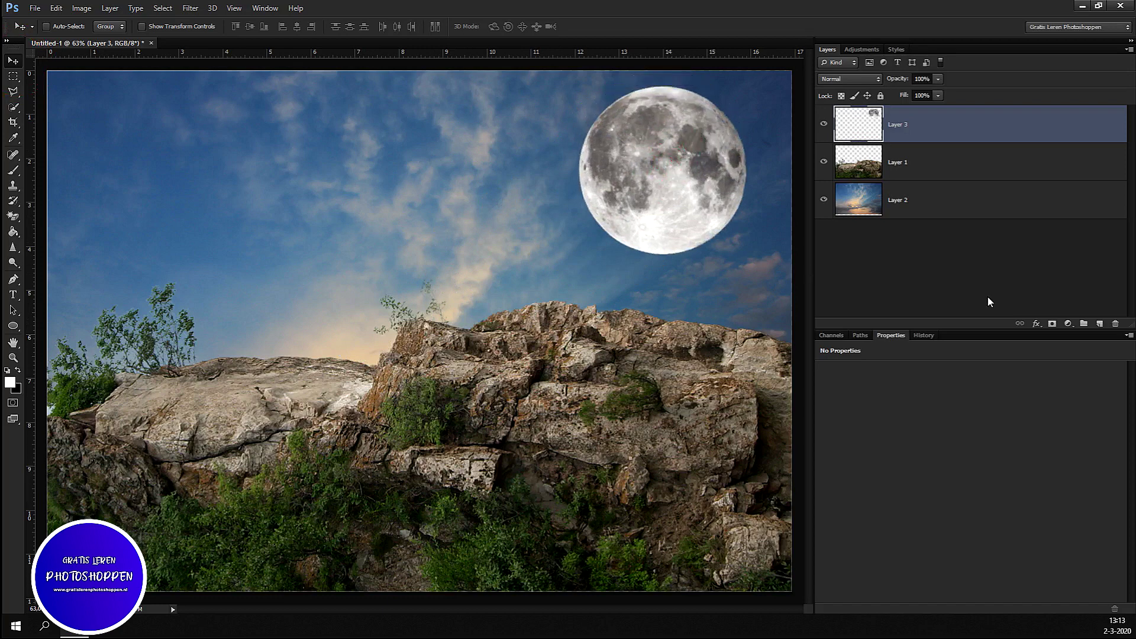
pyautogui.hotkey('ctrl', 't')
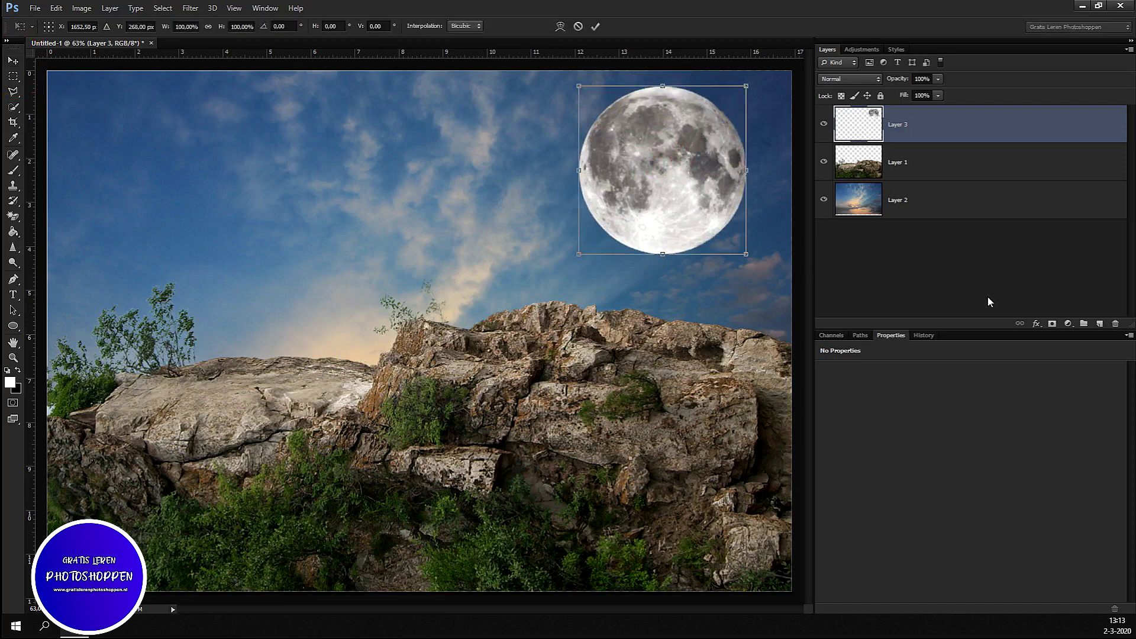
pyautogui.moveTo(576, 258); pyautogui.dragTo(636, 196)
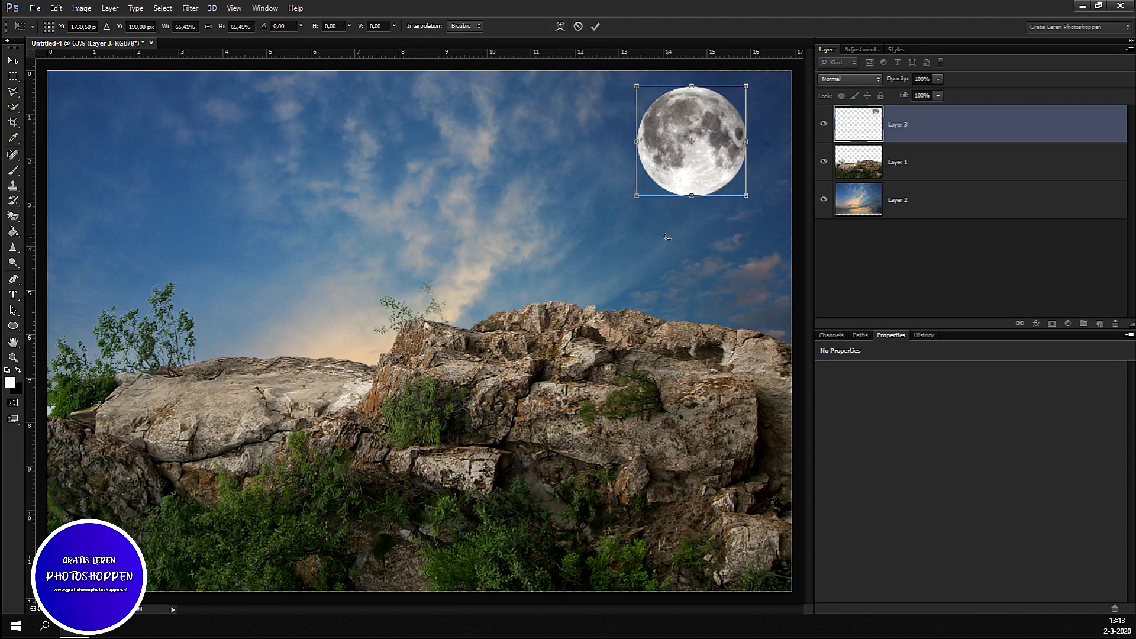
pyautogui.press('Return')
pyautogui.moveTo(696, 165); pyautogui.dragTo(704, 171)
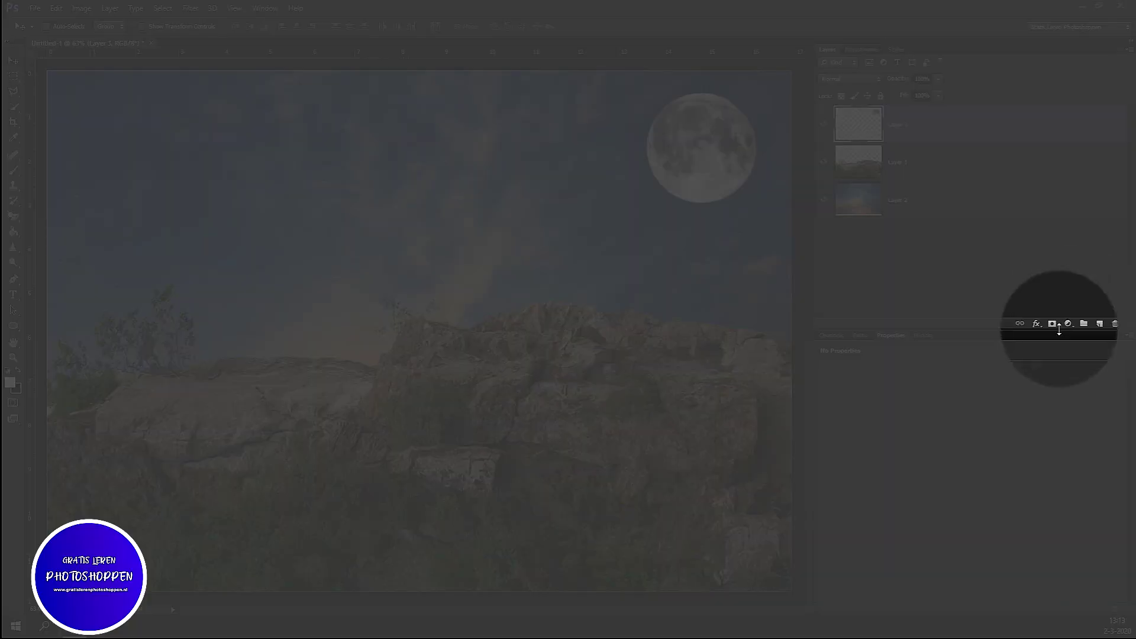
pyautogui.click(1053, 324)
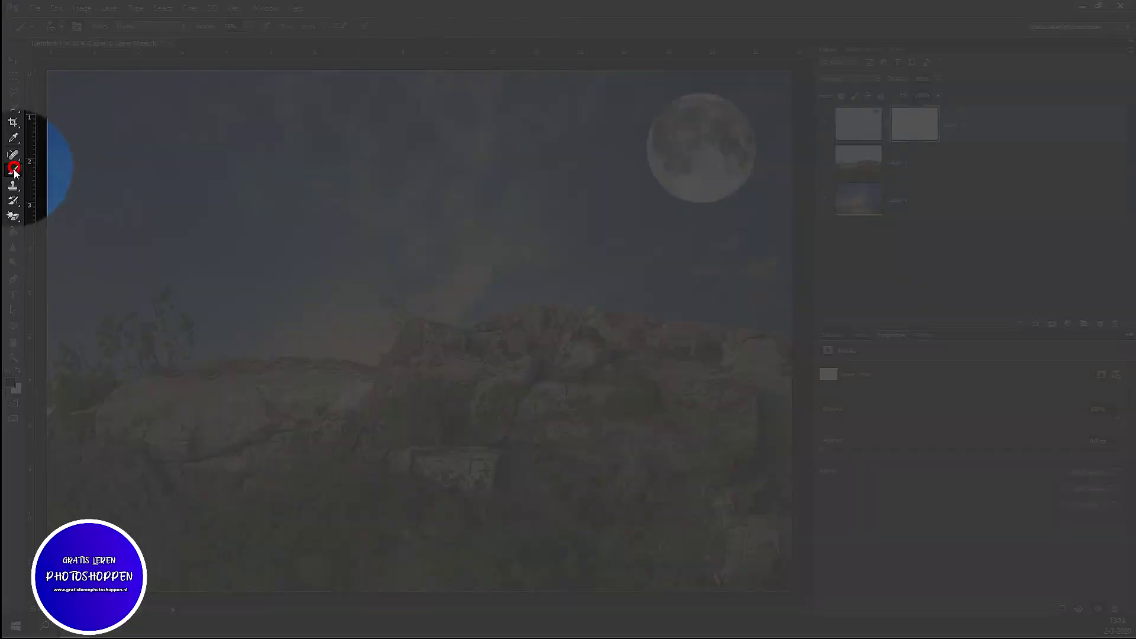
# Switch to the soft Brush tool and set its opacity to 39%.
pyautogui.rightClick(16, 172)
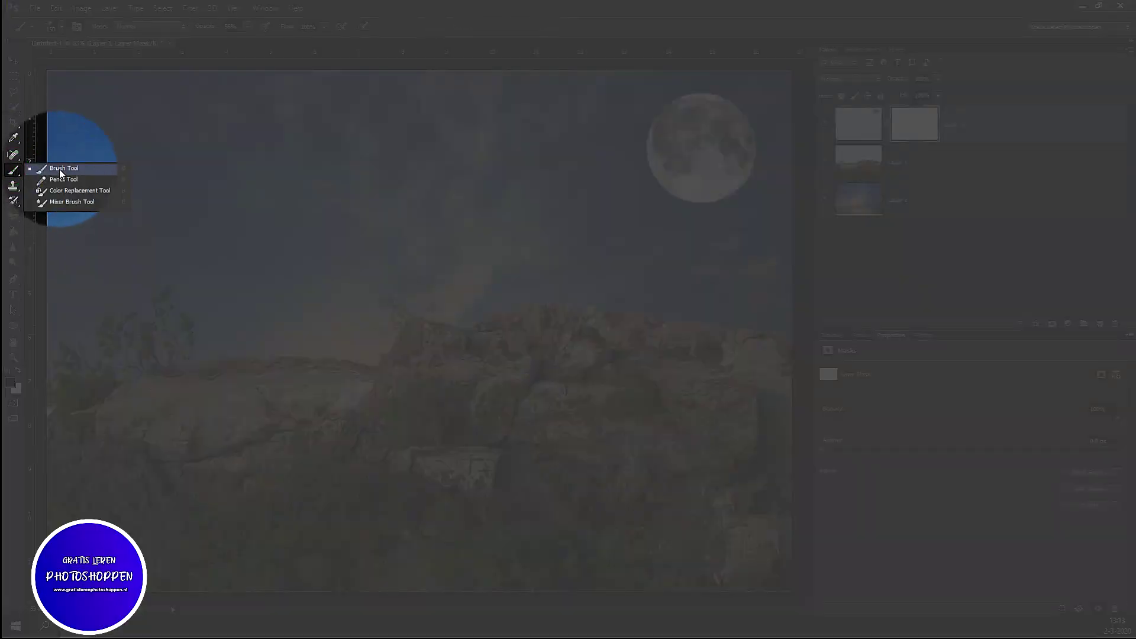
pyautogui.click(53, 170)
pyautogui.click(247, 27)
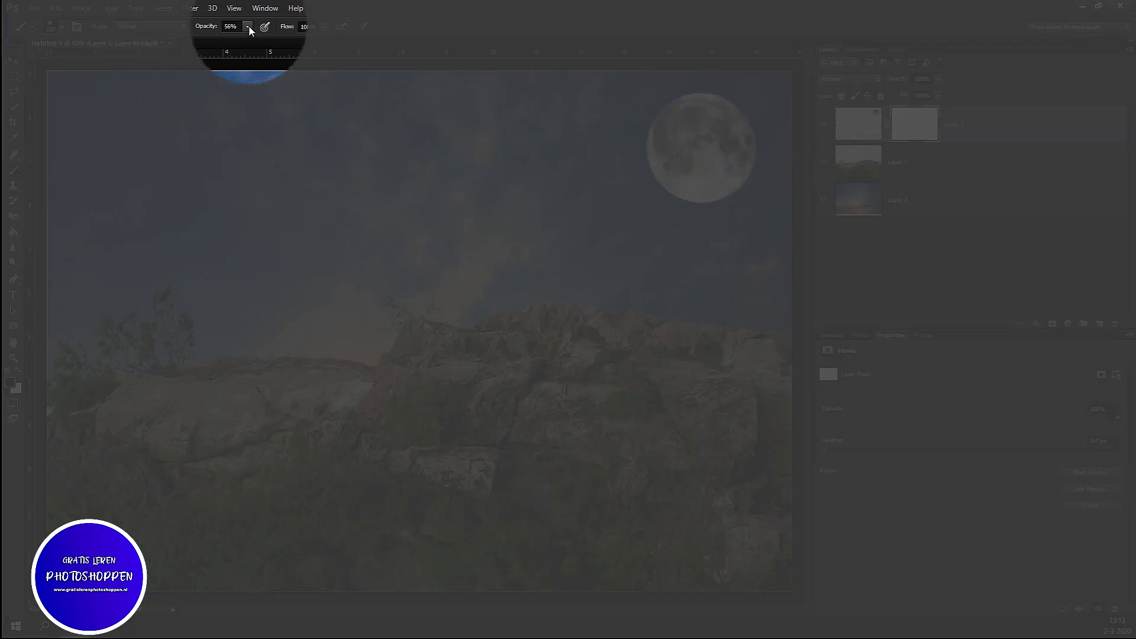
pyautogui.moveTo(244, 39); pyautogui.dragTo(238, 40)
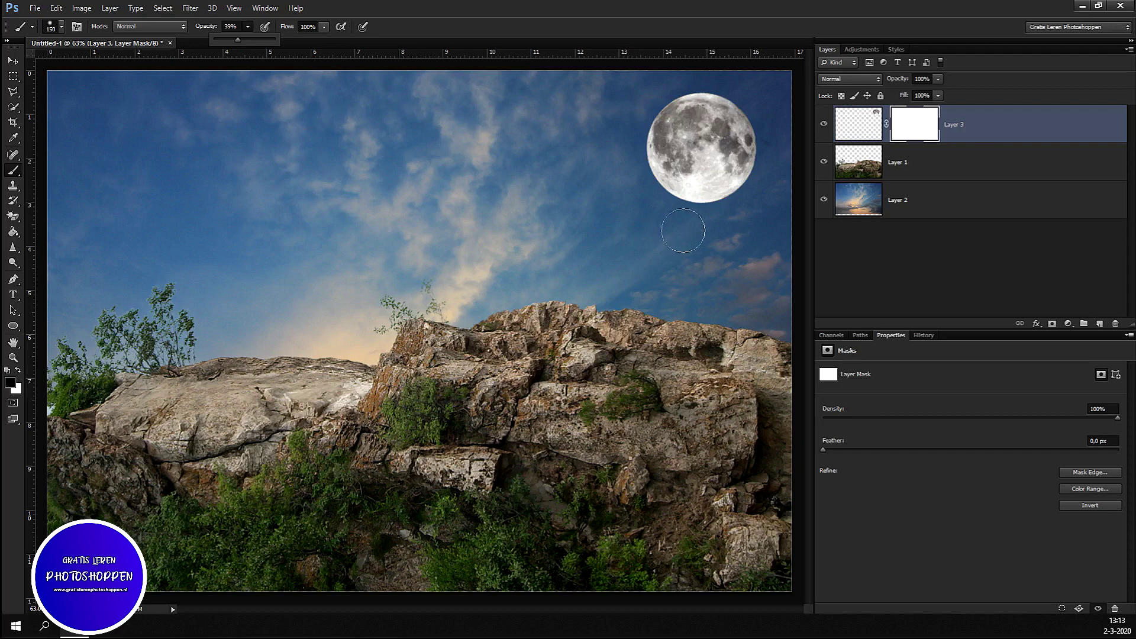
pyautogui.click(735, 207)
# Paint black on Layer 3's mask over the moon's lower edge to fade it into the sky.
pyautogui.moveTo(735, 207); pyautogui.dragTo(715, 217)
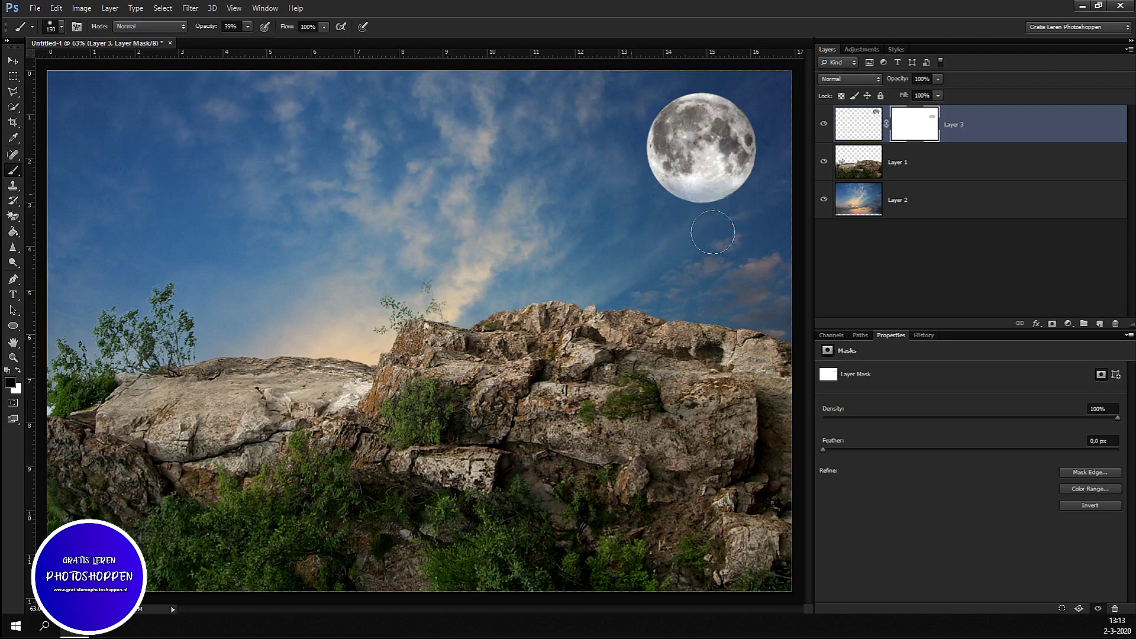
pyautogui.moveTo(672, 223); pyautogui.dragTo(736, 216)
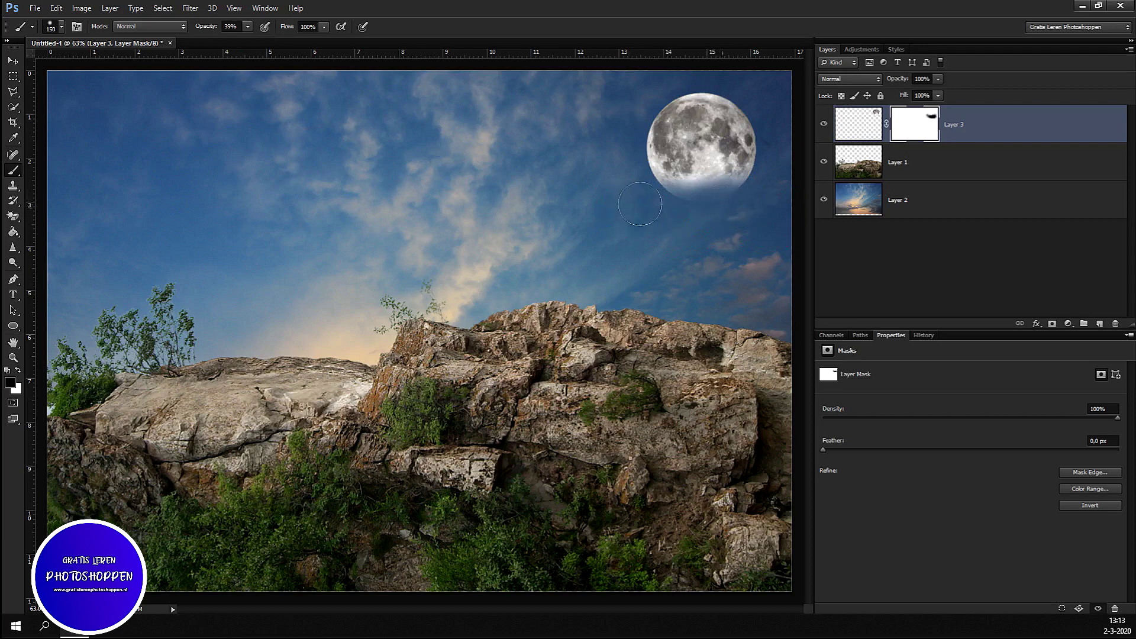
pyautogui.moveTo(640, 190)
pyautogui.mouseDown()
pyautogui.moveTo(686, 204)
pyautogui.moveTo(767, 197)
pyautogui.moveTo(748, 197)
pyautogui.mouseUp()
pyautogui.click(785, 188)
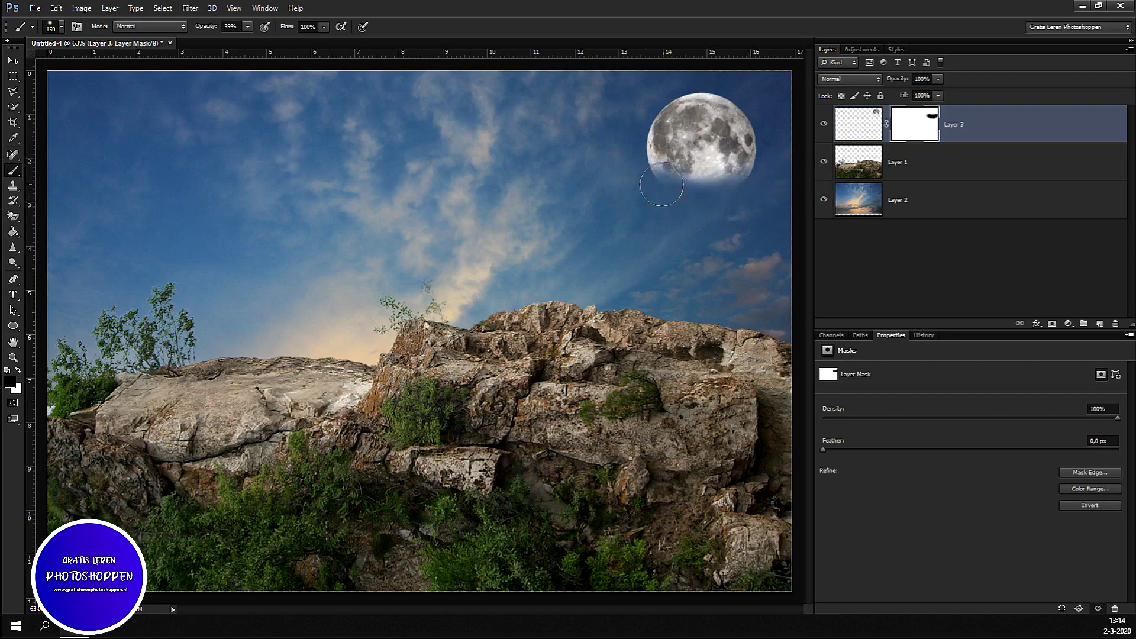
pyautogui.moveTo(664, 211); pyautogui.dragTo(645, 179)
pyautogui.click(751, 198)
pyautogui.moveTo(751, 193)
pyautogui.mouseDown()
pyautogui.moveTo(680, 177)
pyautogui.moveTo(707, 171)
pyautogui.mouseUp()
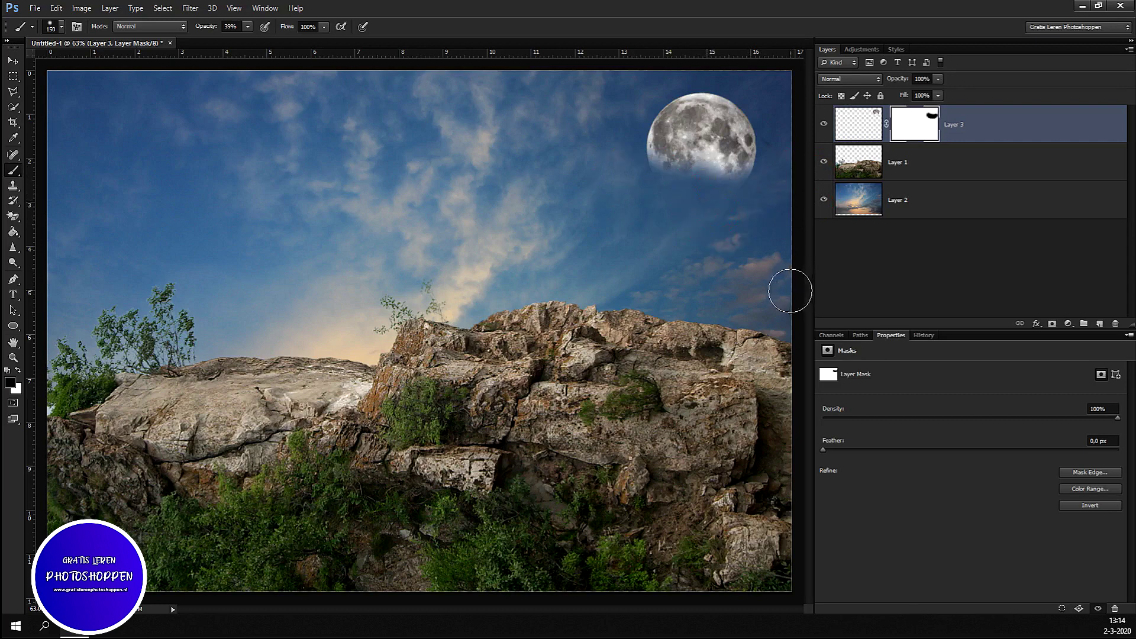
pyautogui.moveTo(679, 177)
pyautogui.mouseDown()
pyautogui.moveTo(713, 183)
pyautogui.moveTo(663, 176)
pyautogui.mouseUp()
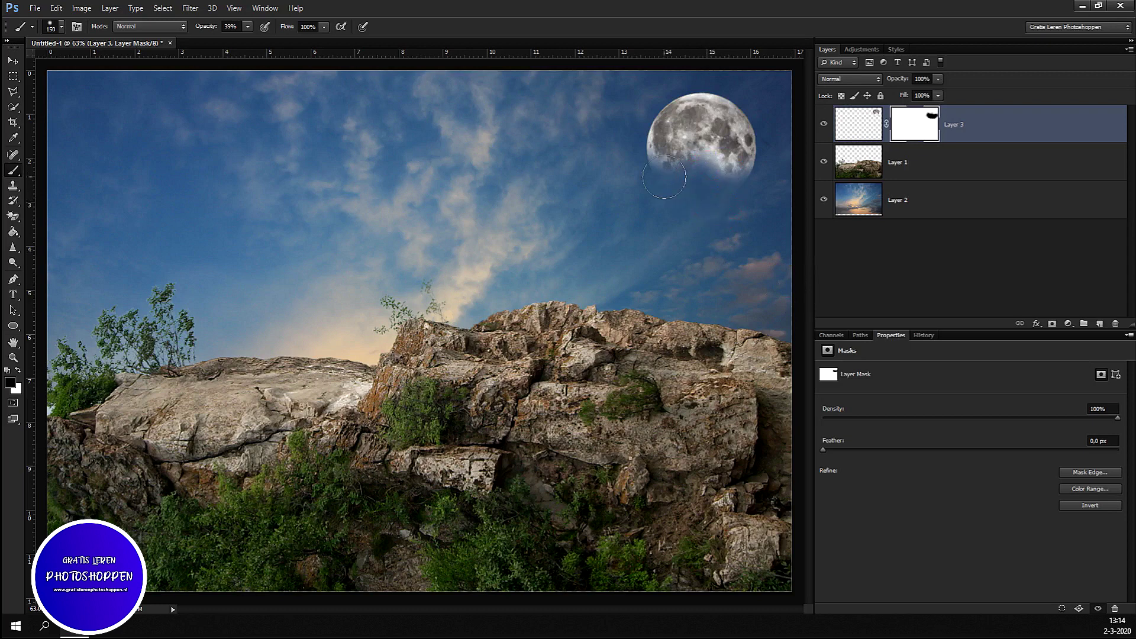
pyautogui.moveTo(739, 193); pyautogui.dragTo(740, 234)
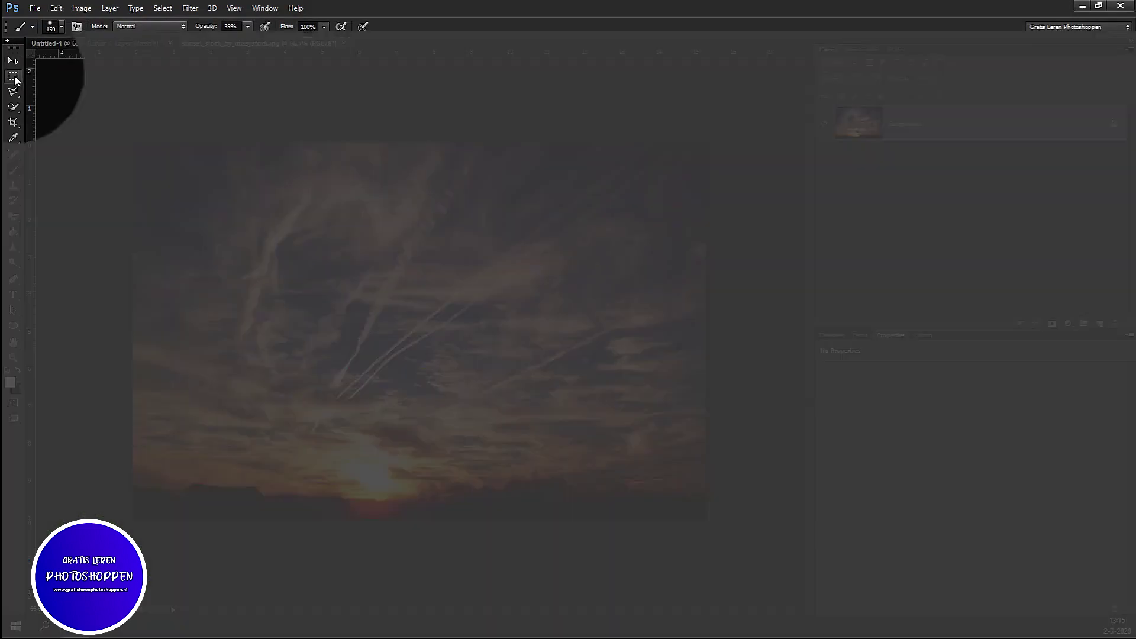
pyautogui.click(13, 76)
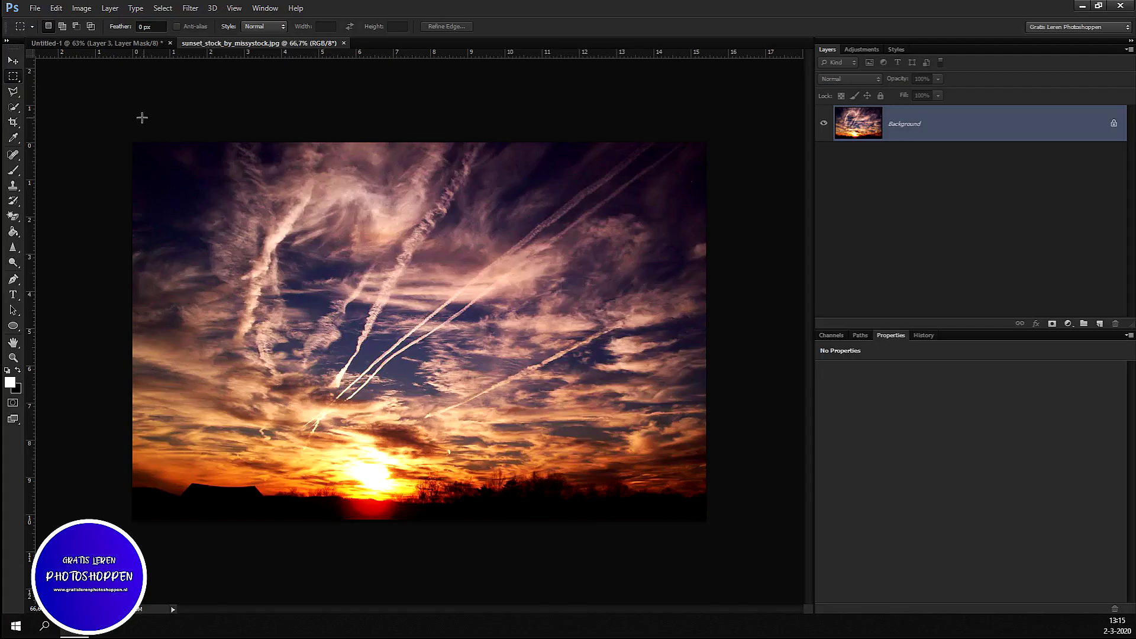
# Copy the sunset's upper purple cloud sky, then close the sunset photo without saving.
pyautogui.moveTo(132, 142); pyautogui.dragTo(733, 401)
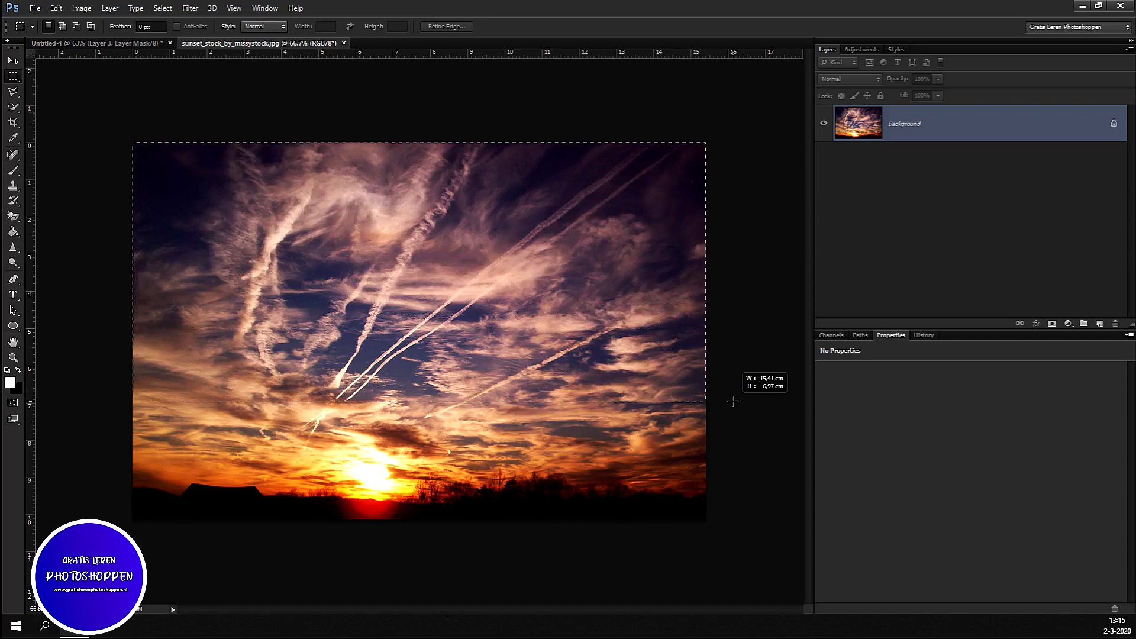
pyautogui.moveTo(733, 401); pyautogui.dragTo(760, 409)
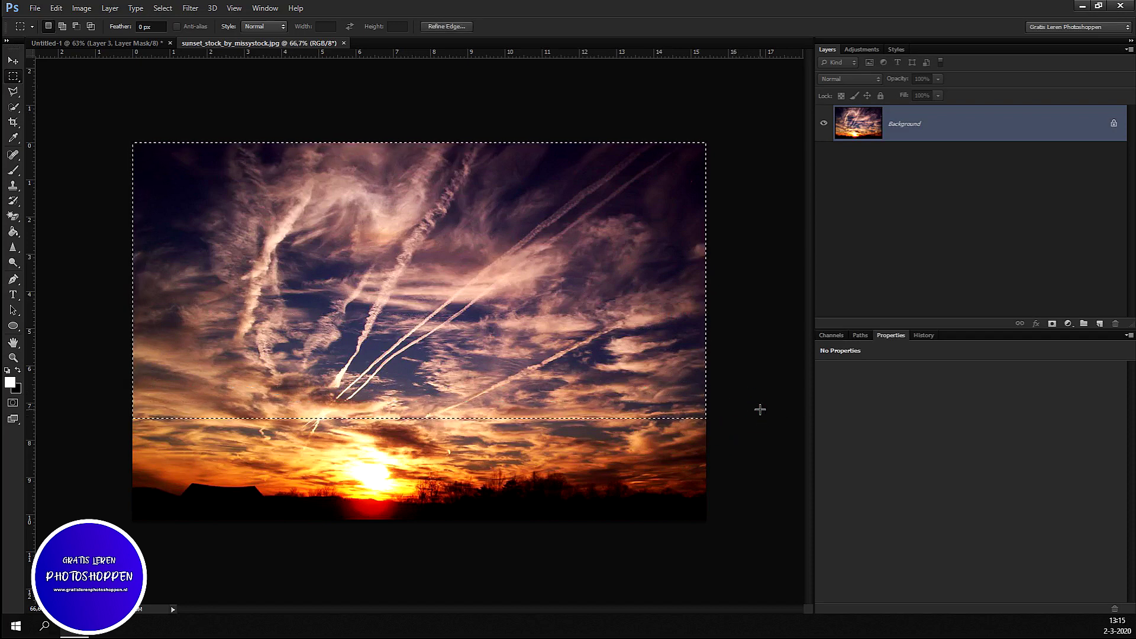
pyautogui.press('BackSpace')
pyautogui.hotkey('ctrl', 'd')
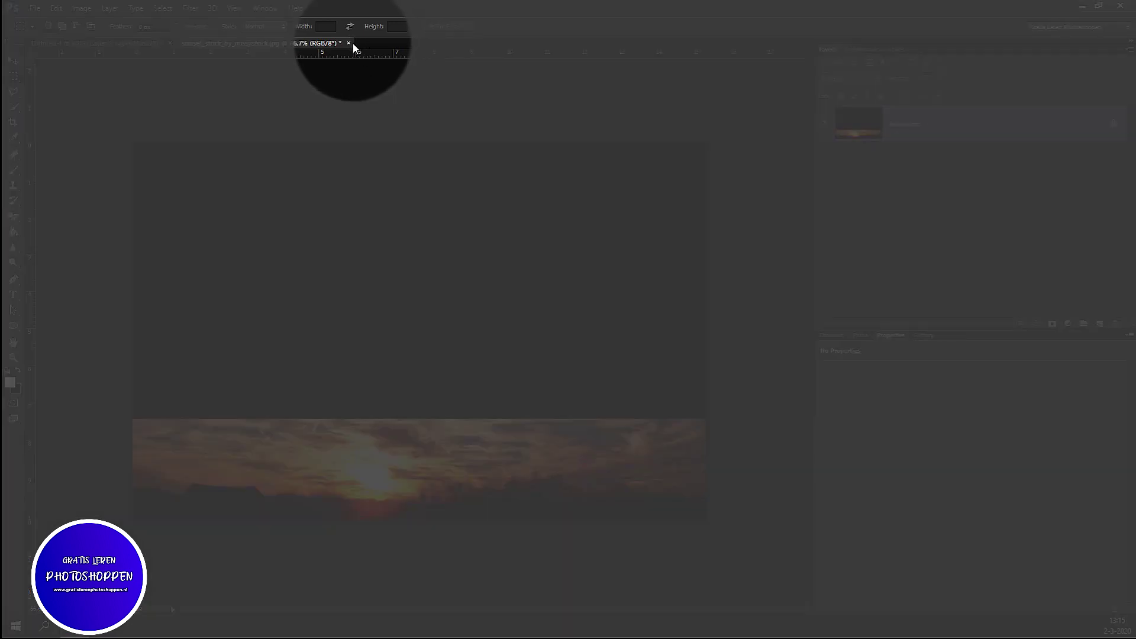
pyautogui.click(348, 43)
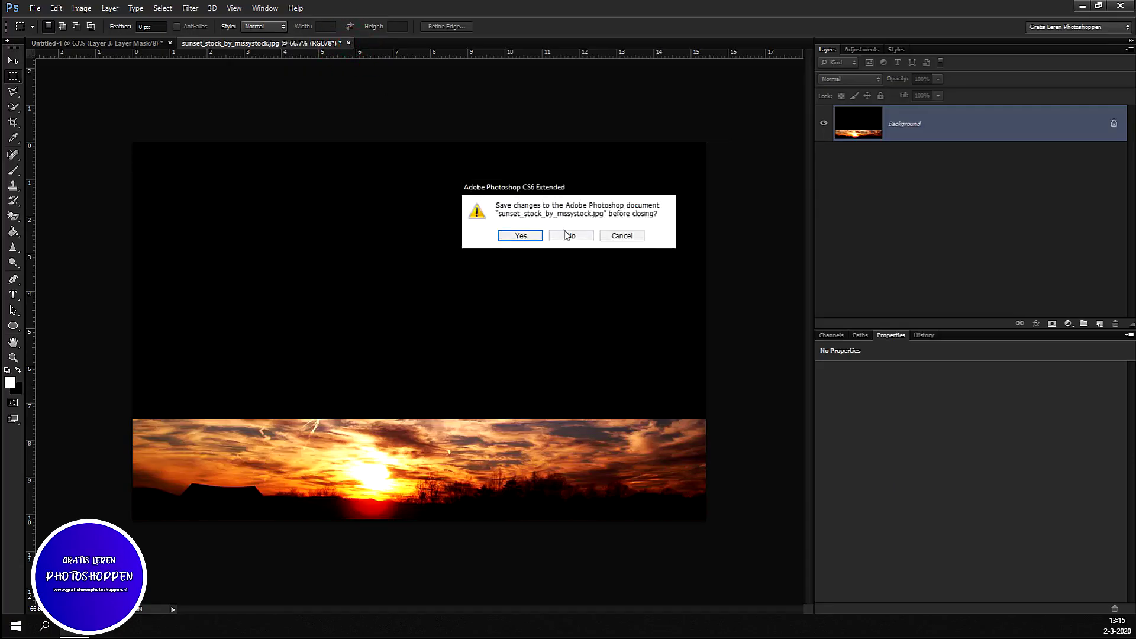
pyautogui.click(566, 236)
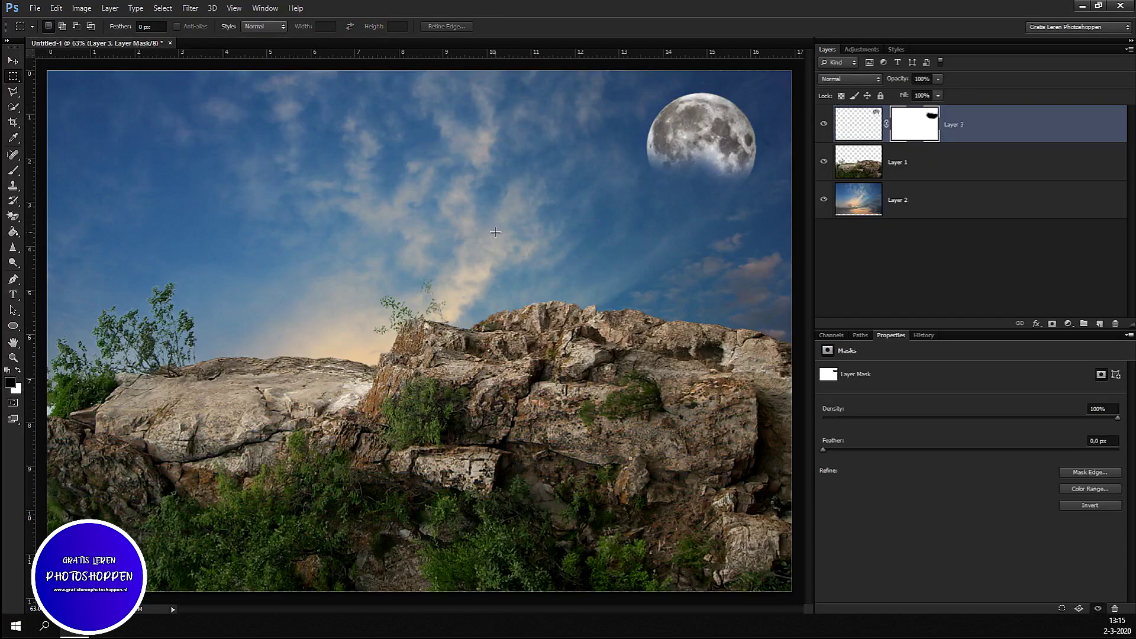
# Paste the cloud sky into the zoomed-out composite as Layer 4.
pyautogui.scroll(-1, 458, 219)
pyautogui.scroll(-2, 462, 214)
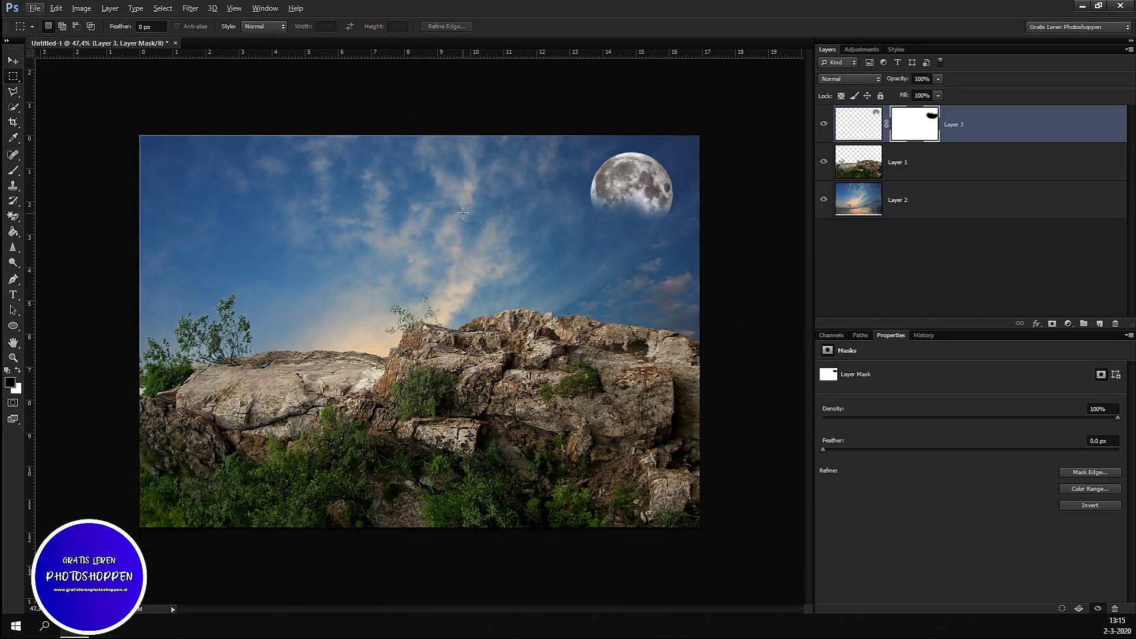
pyautogui.hotkey('ctrl', 'v')
pyautogui.click(15, 62)
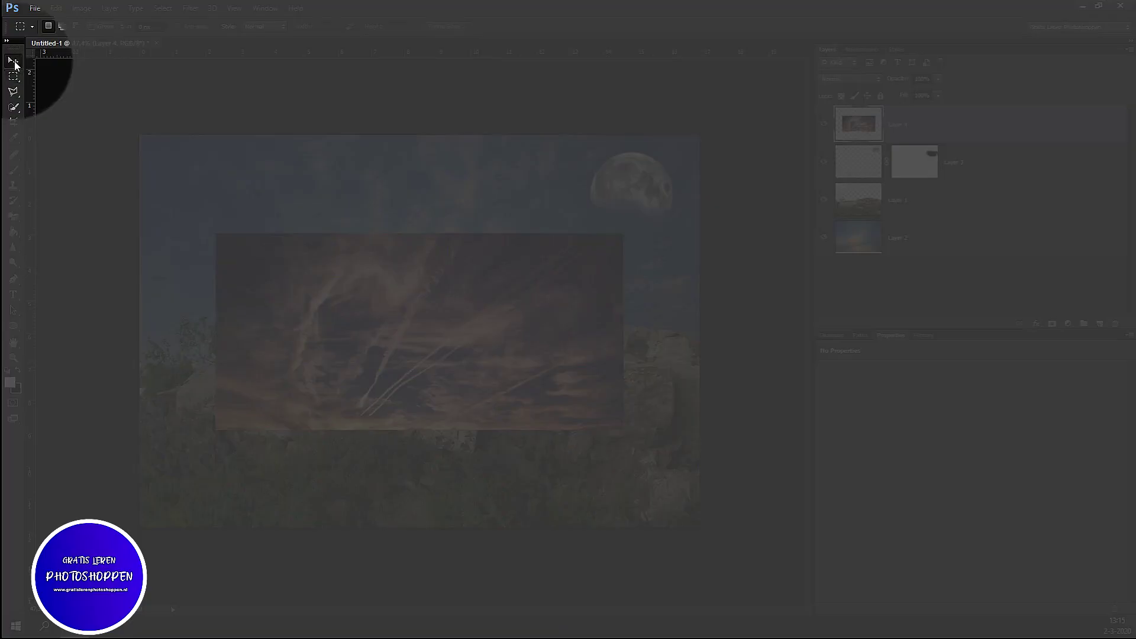
# Move the cloud layer to the top-left, place it above Layer 2, and enlarge it.
pyautogui.moveTo(365, 299); pyautogui.dragTo(266, 197)
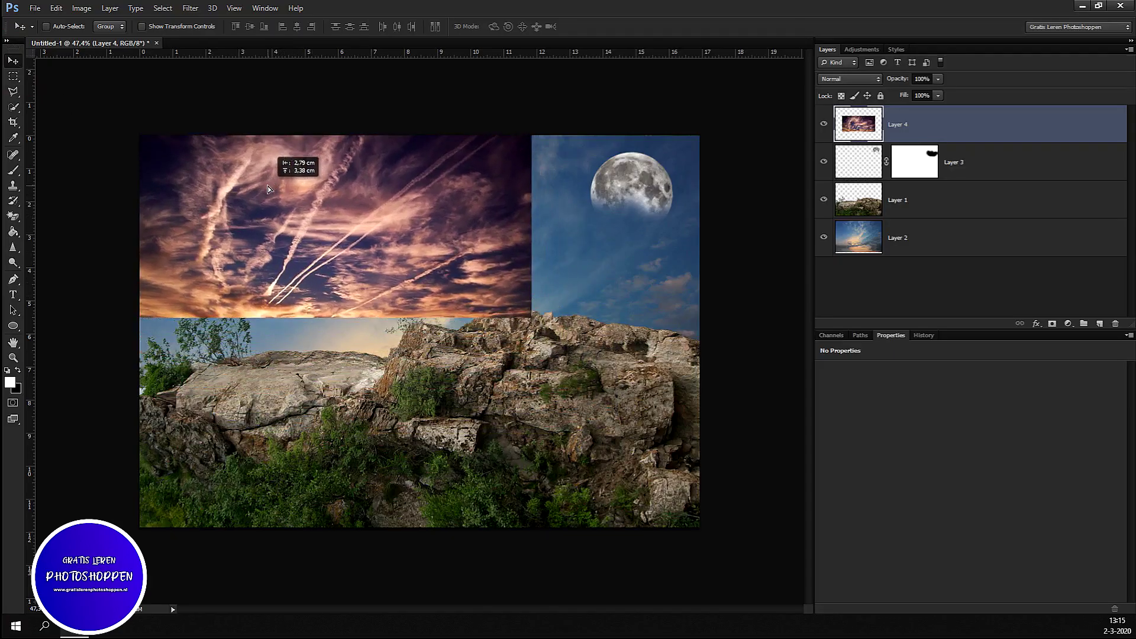
pyautogui.moveTo(266, 197); pyautogui.dragTo(266, 197)
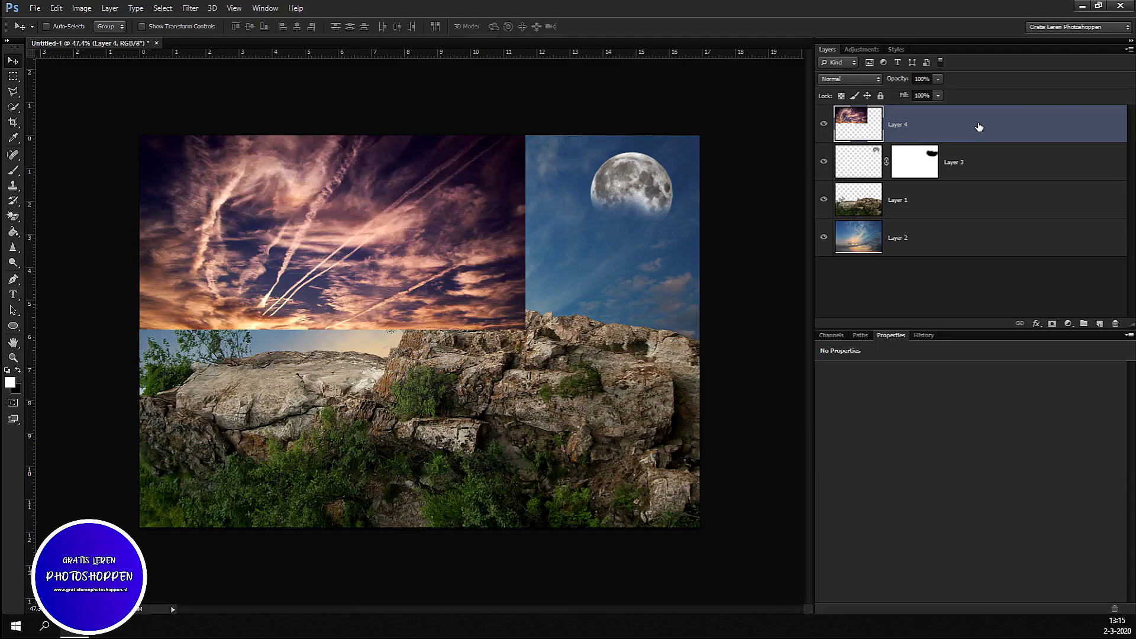
pyautogui.moveTo(979, 127); pyautogui.dragTo(988, 258)
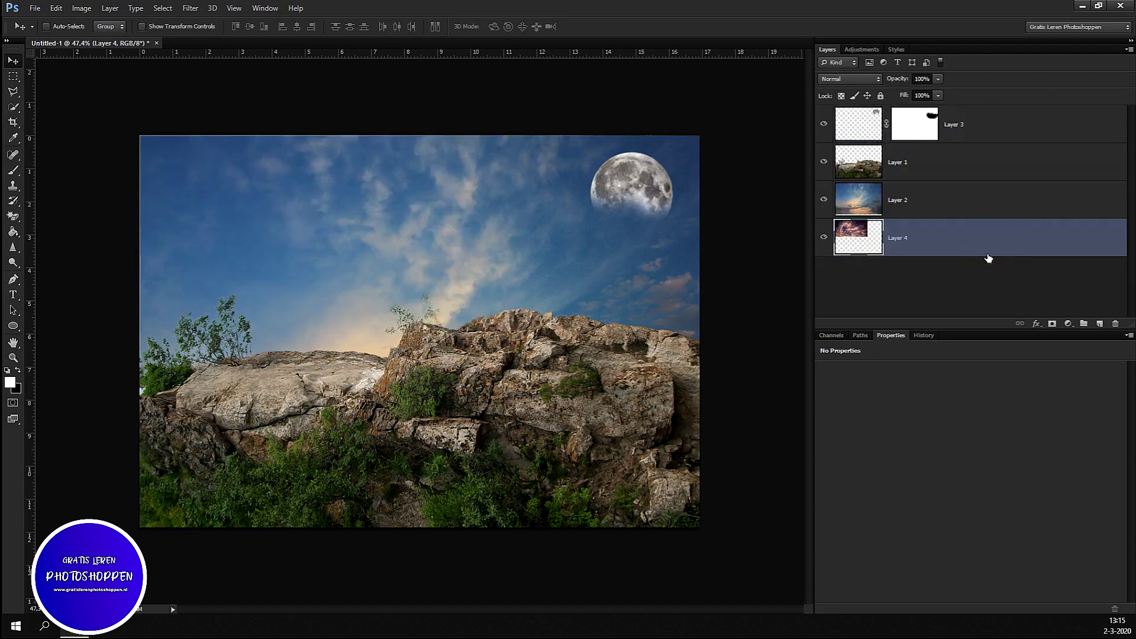
pyautogui.moveTo(983, 244); pyautogui.dragTo(982, 195)
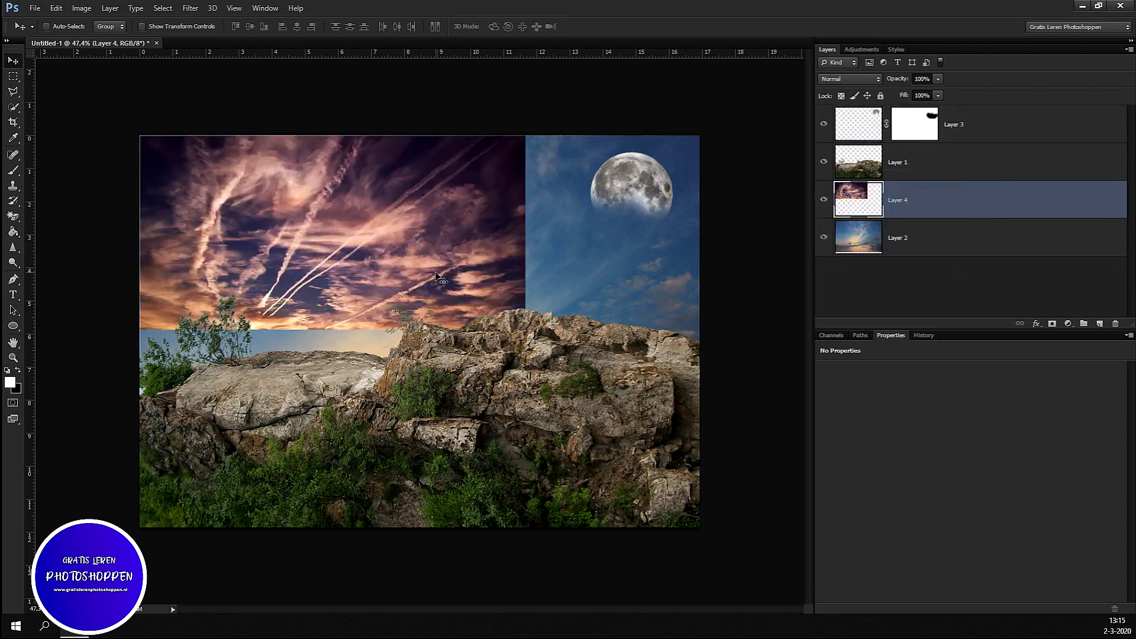
pyautogui.hotkey('ctrl', 't')
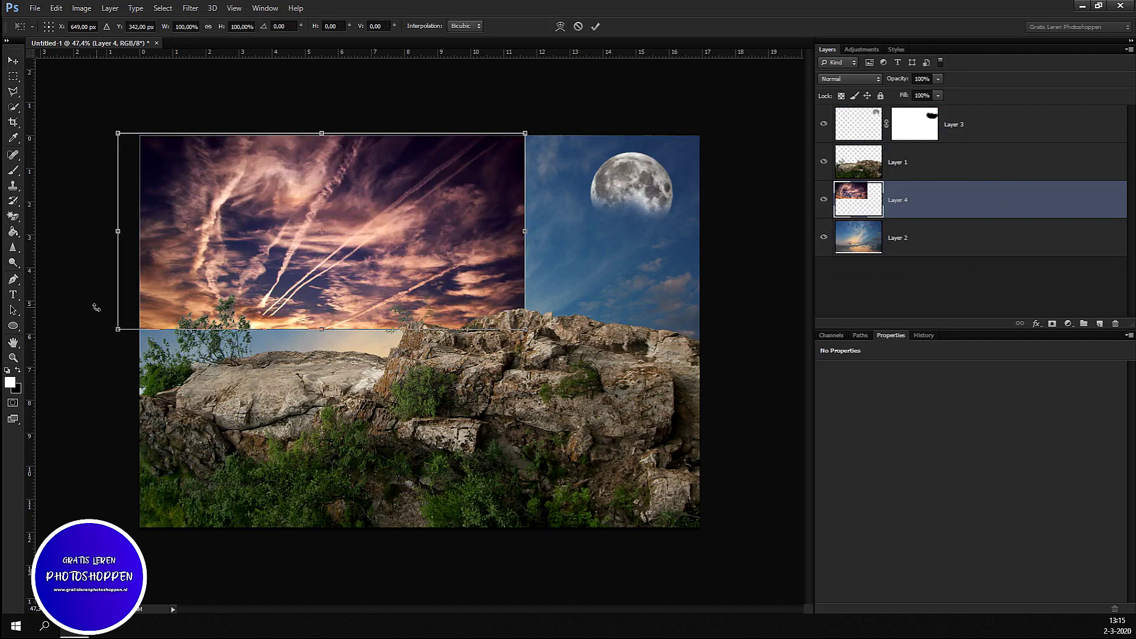
pyautogui.moveTo(116, 333); pyautogui.dragTo(7, 421)
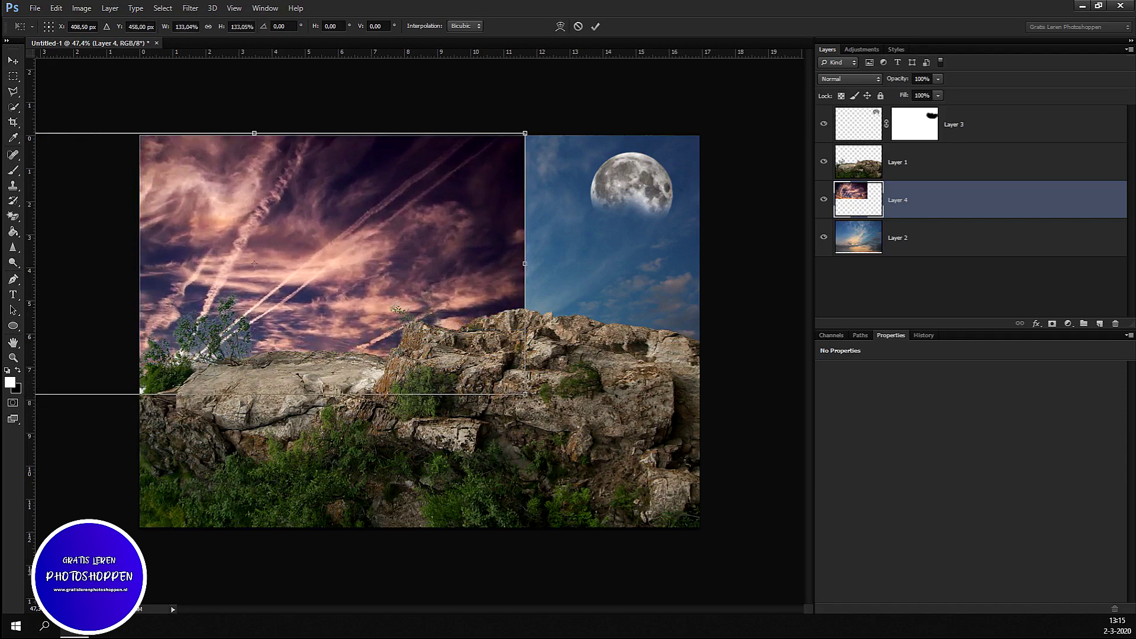
pyautogui.press('Return')
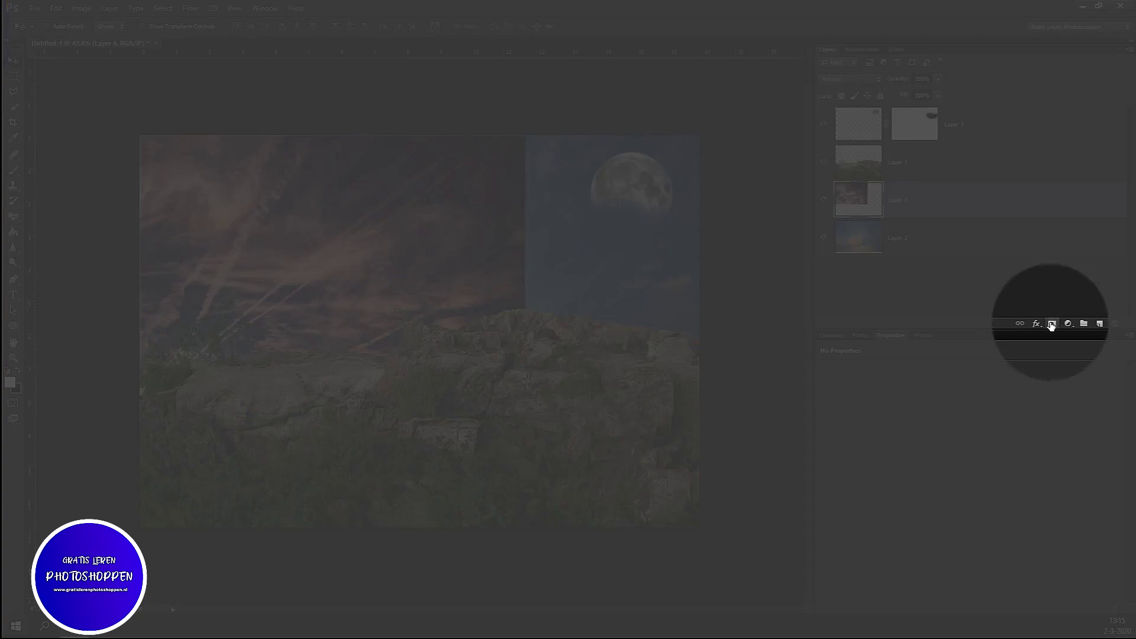
# Add a mask to Layer 4 and paint black with a large soft brush to reveal blue sky.
pyautogui.click(1052, 324)
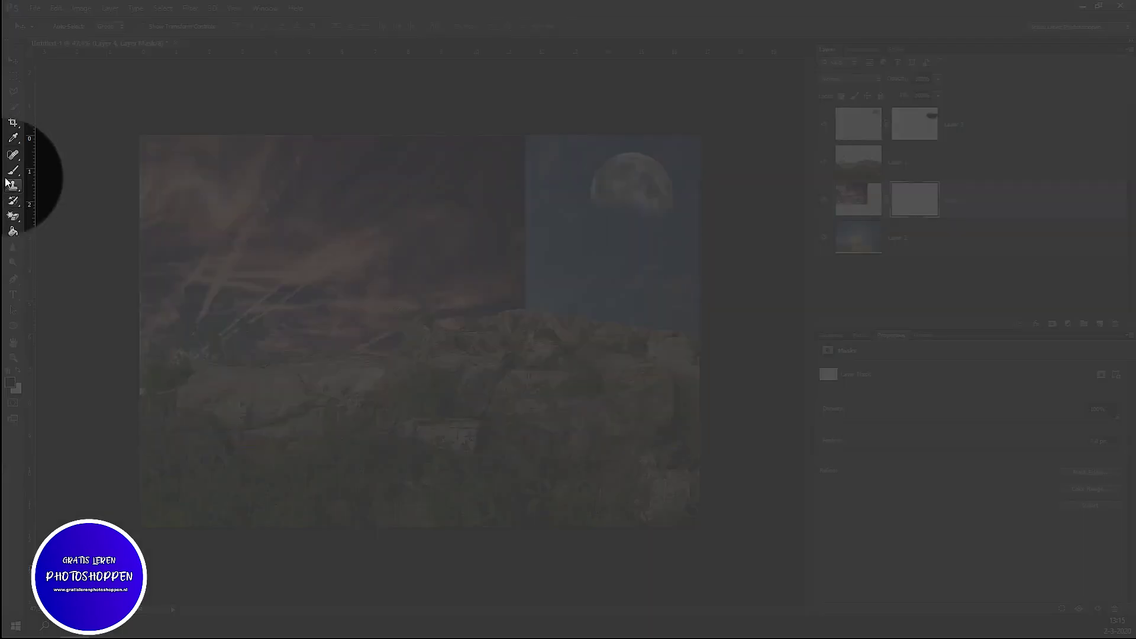
pyautogui.click(12, 171)
pyautogui.click(53, 168)
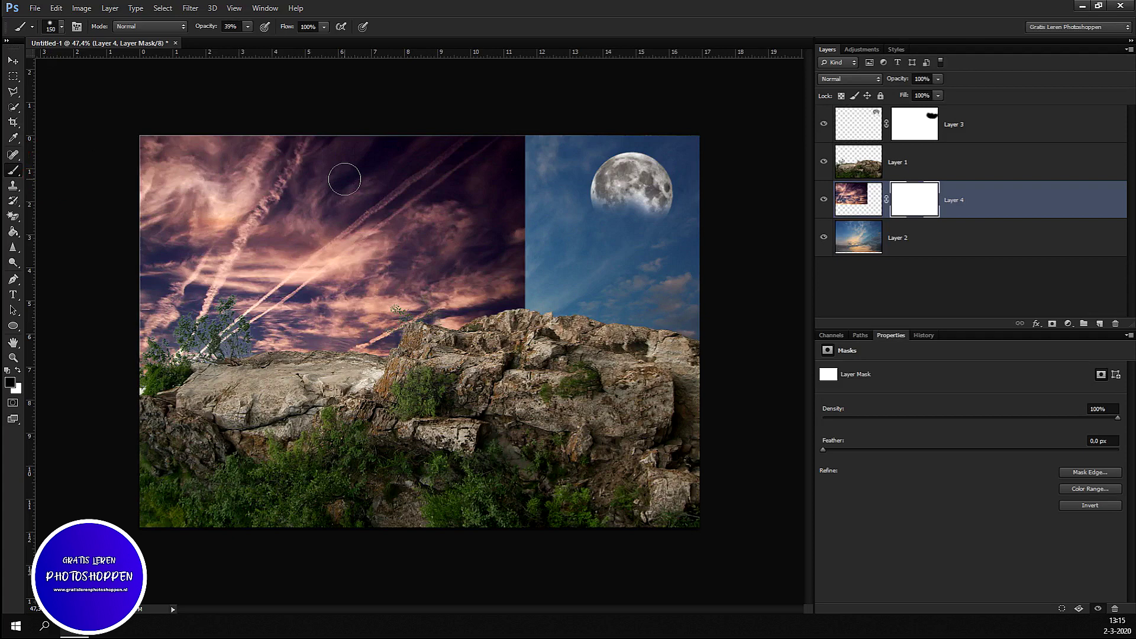
pyautogui.press(']')
pyautogui.press(']')
pyautogui.press(']')
pyautogui.moveTo(520, 154)
pyautogui.mouseDown()
pyautogui.moveTo(517, 220)
pyautogui.moveTo(505, 182)
pyautogui.mouseUp()
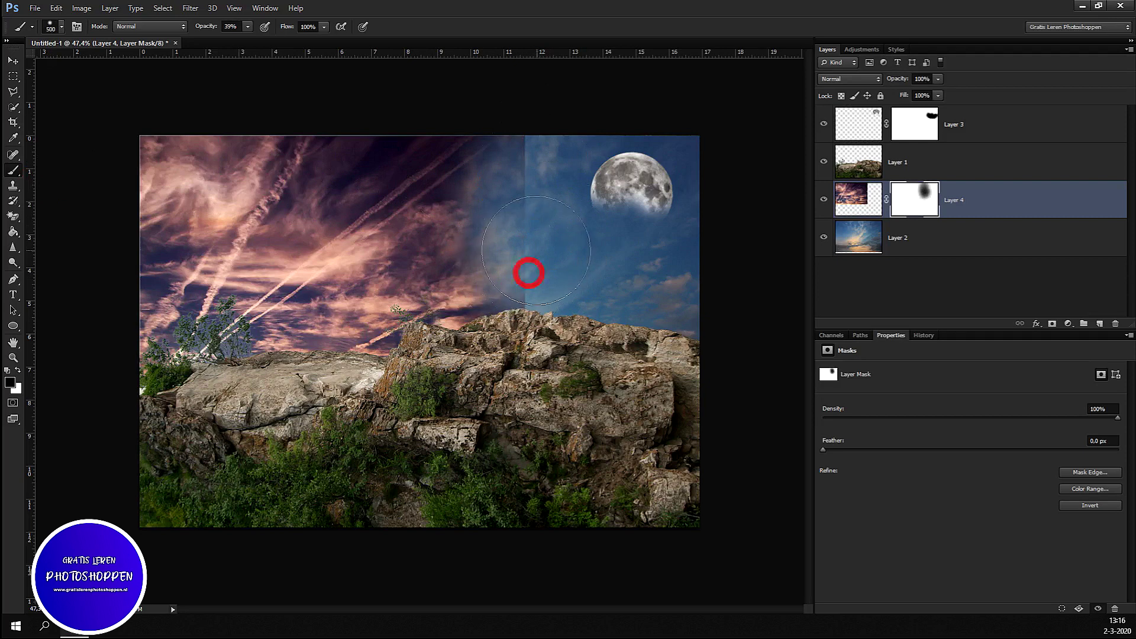
pyautogui.moveTo(556, 139)
pyautogui.mouseDown()
pyautogui.moveTo(550, 115)
pyautogui.moveTo(424, 157)
pyautogui.moveTo(554, 178)
pyautogui.moveTo(520, 261)
pyautogui.moveTo(520, 300)
pyautogui.moveTo(461, 317)
pyautogui.moveTo(410, 201)
pyautogui.moveTo(317, 139)
pyautogui.moveTo(337, 119)
pyautogui.moveTo(266, 132)
pyautogui.moveTo(388, 259)
pyautogui.mouseUp()
pyautogui.moveTo(263, 173)
pyautogui.mouseDown()
pyautogui.moveTo(317, 119)
pyautogui.moveTo(215, 114)
pyautogui.moveTo(127, 164)
pyautogui.moveTo(195, 140)
pyautogui.moveTo(284, 260)
pyautogui.mouseUp()
pyautogui.moveTo(208, 283); pyautogui.dragTo(294, 291)
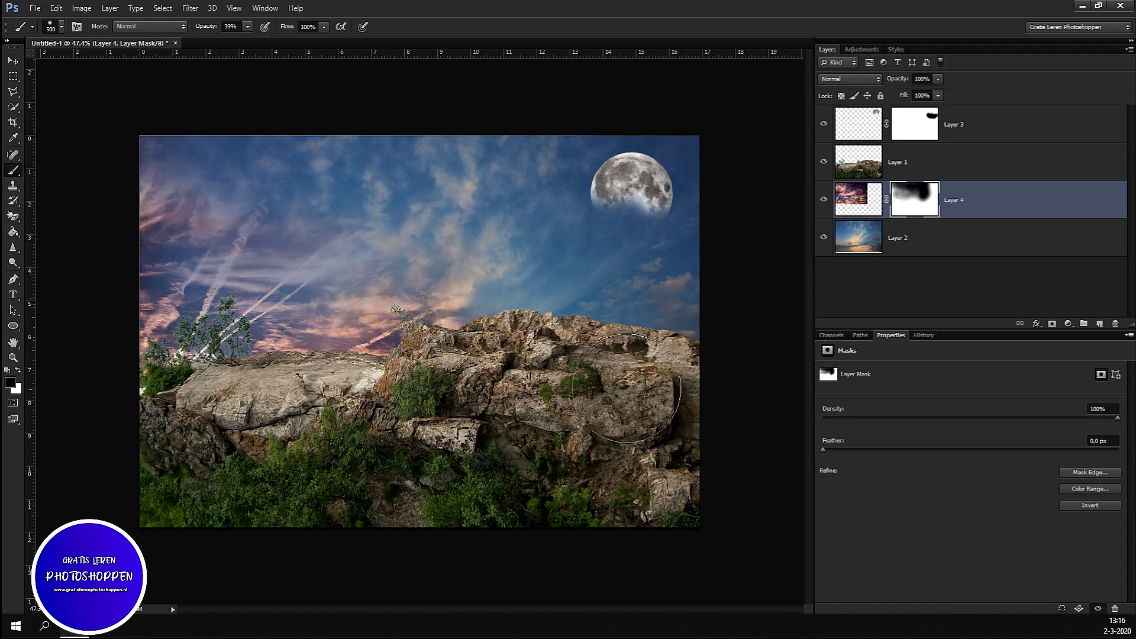
pyautogui.moveTo(280, 182); pyautogui.dragTo(160, 198)
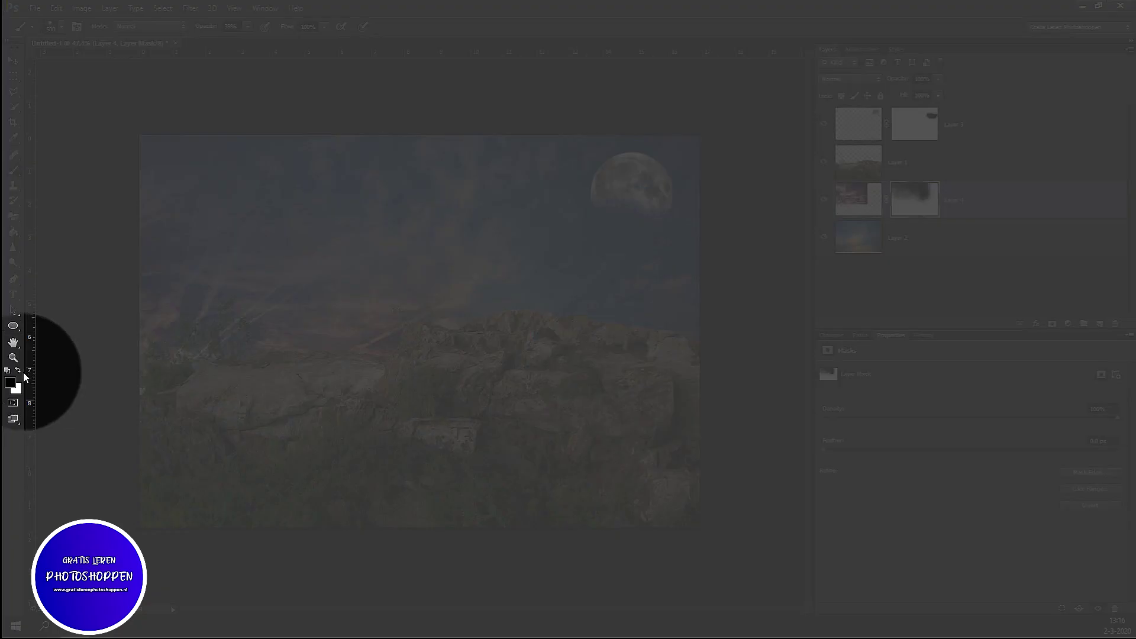
# Paint white to restore some pink clouds, then black to hide pink near the seam.
pyautogui.click(19, 371)
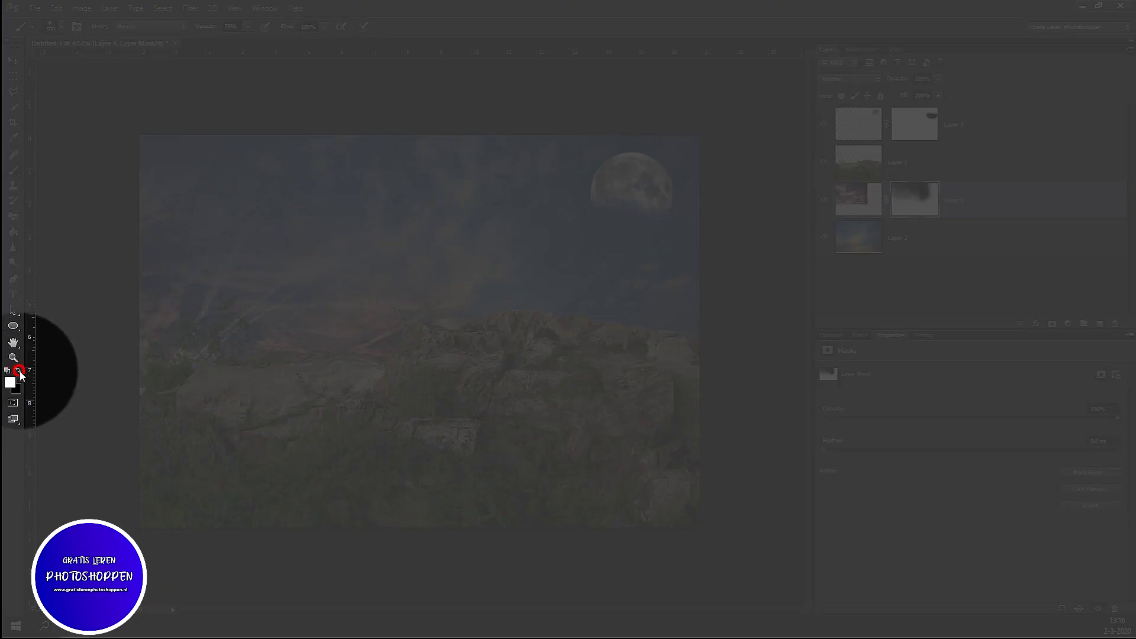
pyautogui.moveTo(245, 229)
pyautogui.mouseDown()
pyautogui.moveTo(311, 300)
pyautogui.moveTo(525, 250)
pyautogui.mouseUp()
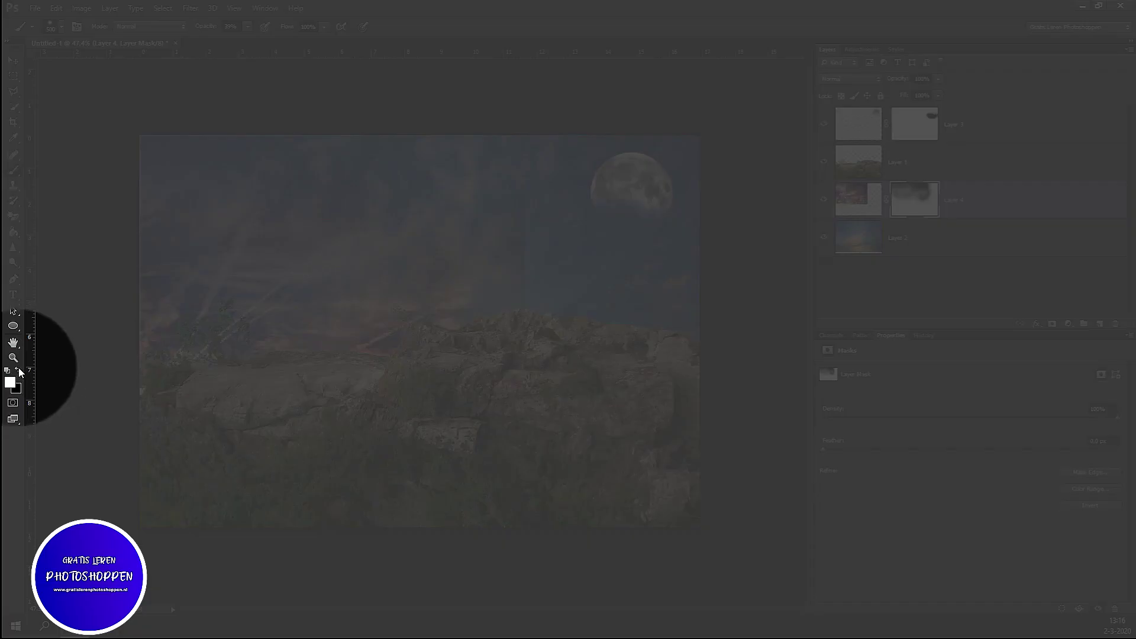
pyautogui.click(19, 370)
pyautogui.moveTo(527, 253); pyautogui.dragTo(570, 300)
pyautogui.click(571, 298)
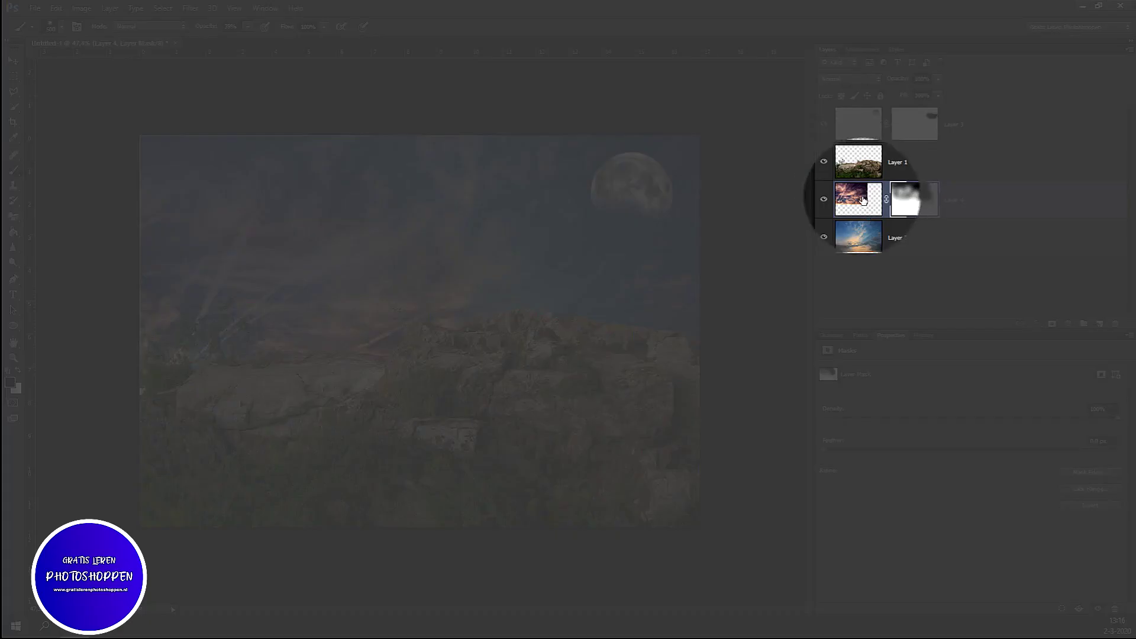
# Add a Hue/Saturation adjustment clipped to Layer 4 with saturation raised to +30.
pyautogui.click(858, 199)
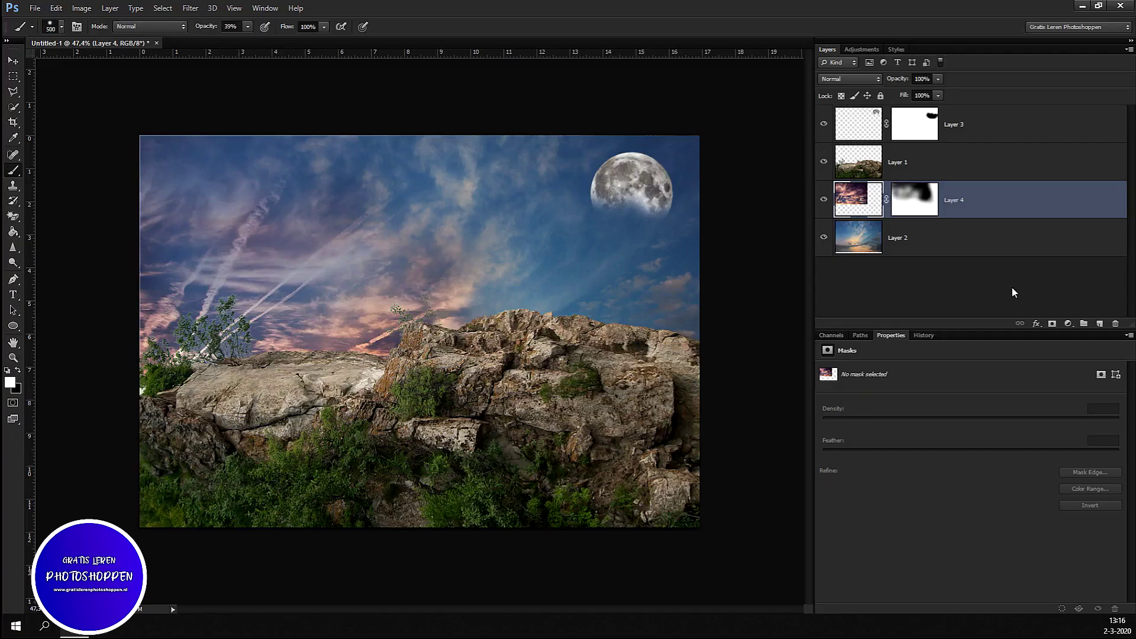
pyautogui.click(1065, 324)
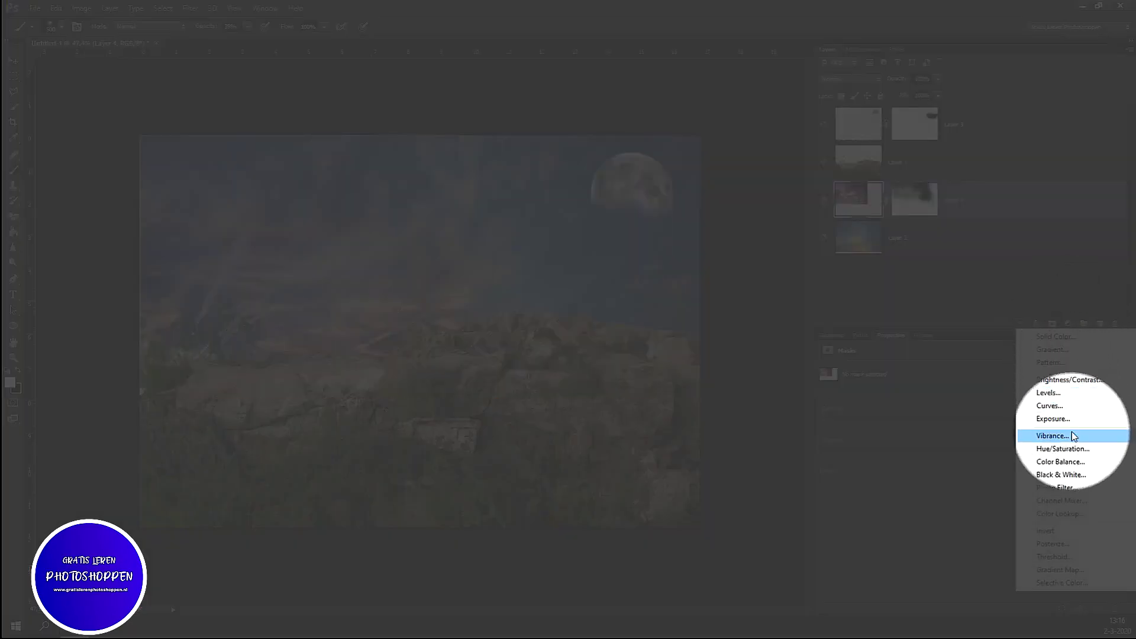
pyautogui.click(1077, 453)
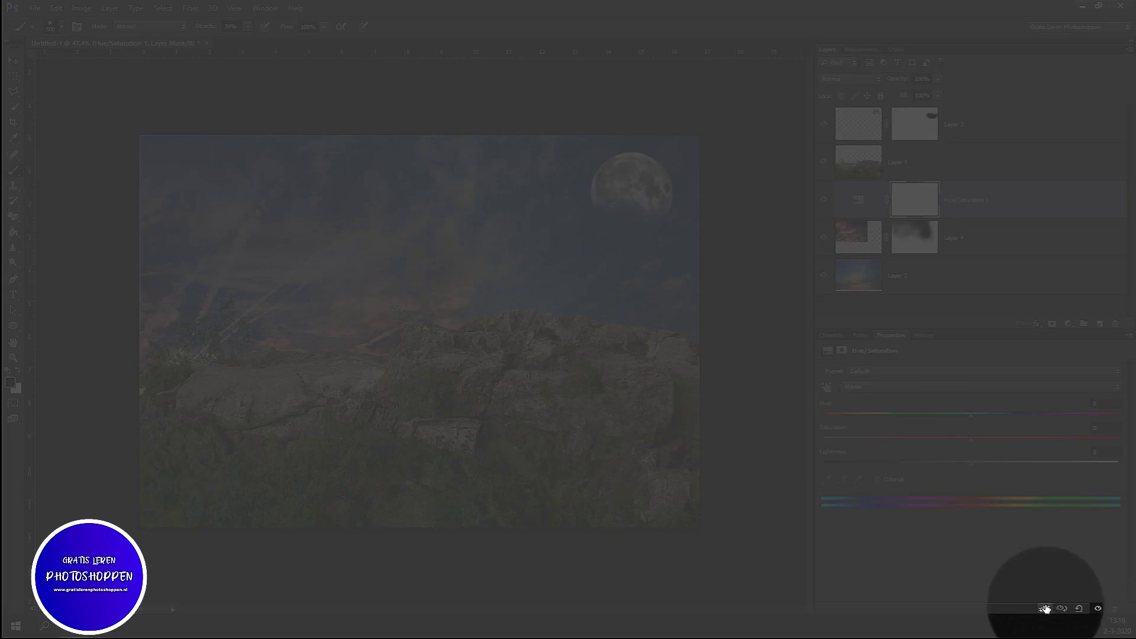
pyautogui.click(1044, 608)
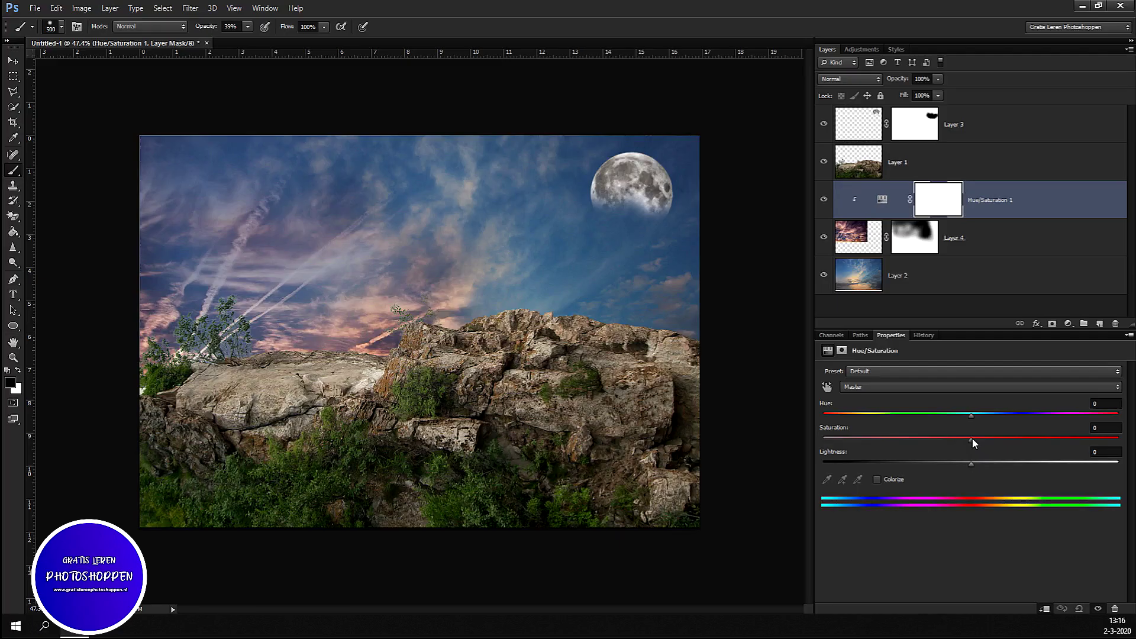
pyautogui.moveTo(972, 440)
pyautogui.mouseDown()
pyautogui.moveTo(1010, 442)
pyautogui.moveTo(1015, 456)
pyautogui.mouseUp()
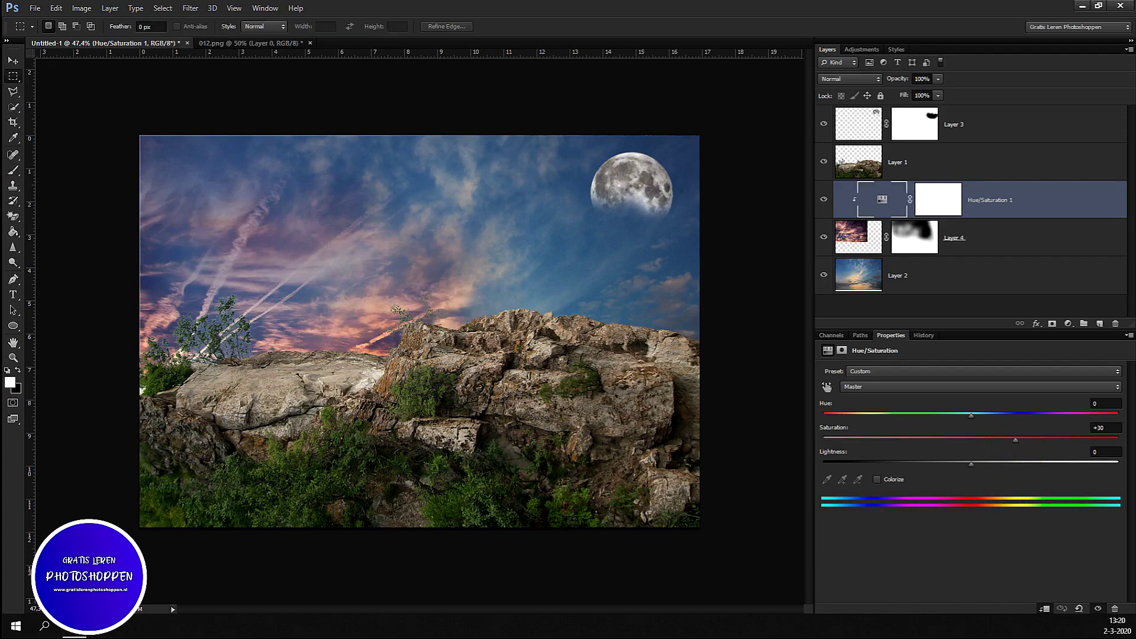
# Flip the wolf horizontally with Free Transform.
pyautogui.hotkey('ctrl', 't')
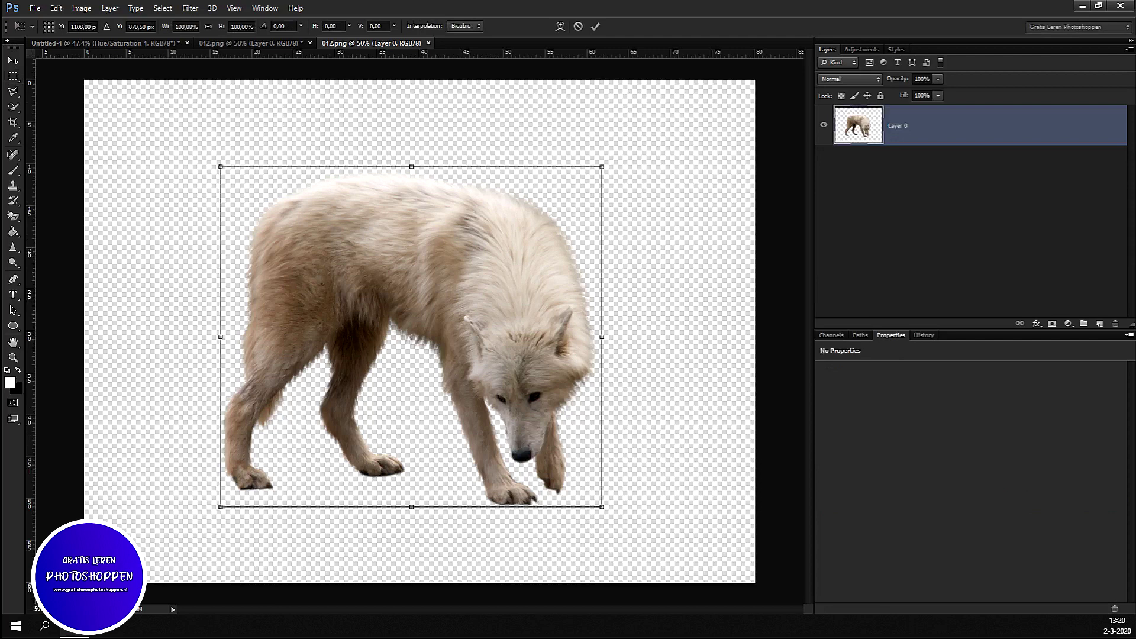
pyautogui.rightClick(488, 329)
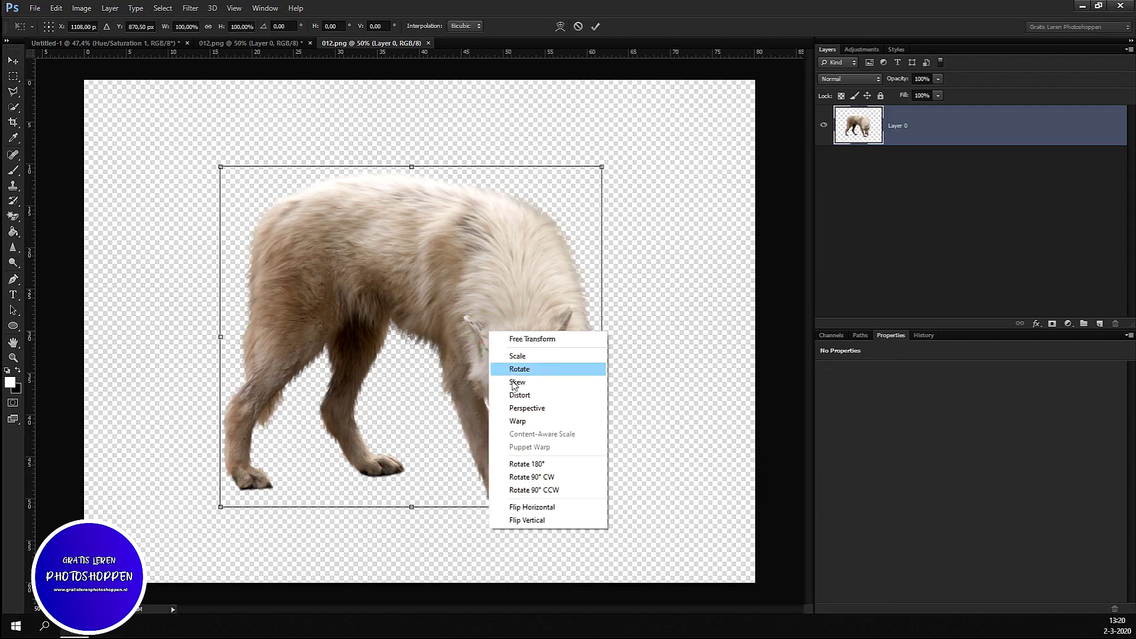
pyautogui.click(562, 506)
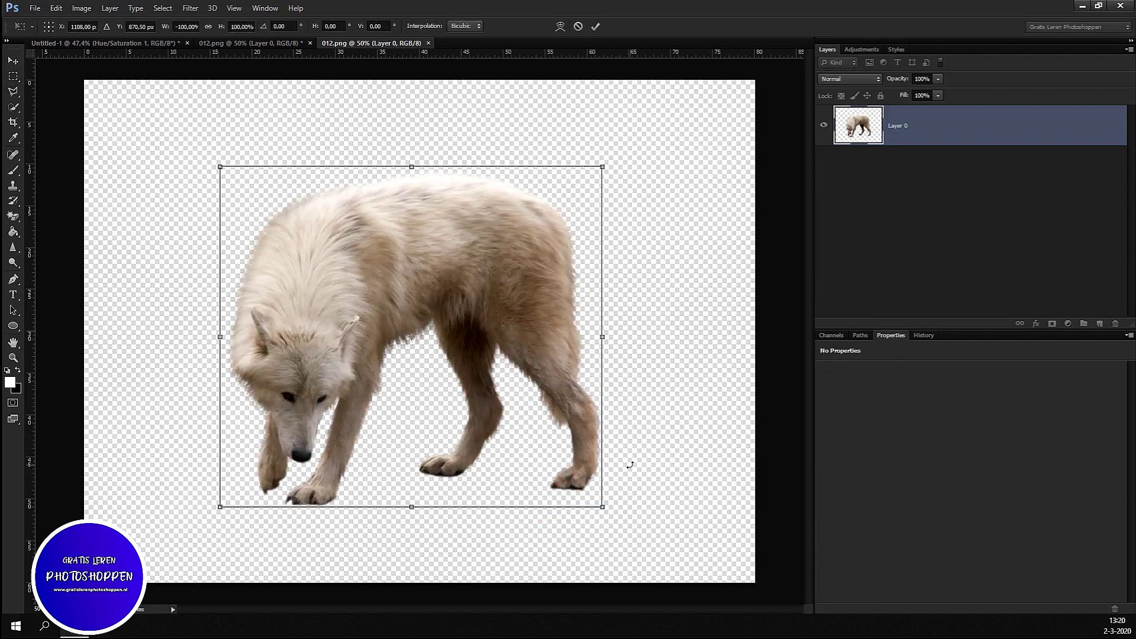
pyautogui.press('Return')
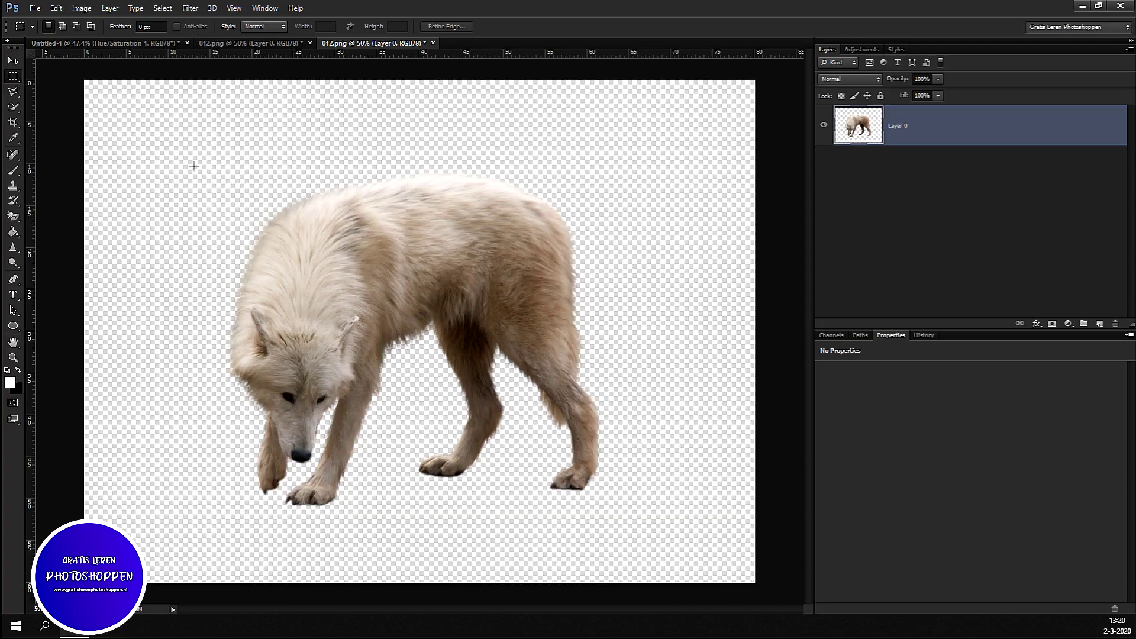
# Cut the wolf out of 012.png, close it unsaved, and select Layer 3.
pyautogui.moveTo(190, 154); pyautogui.dragTo(687, 516)
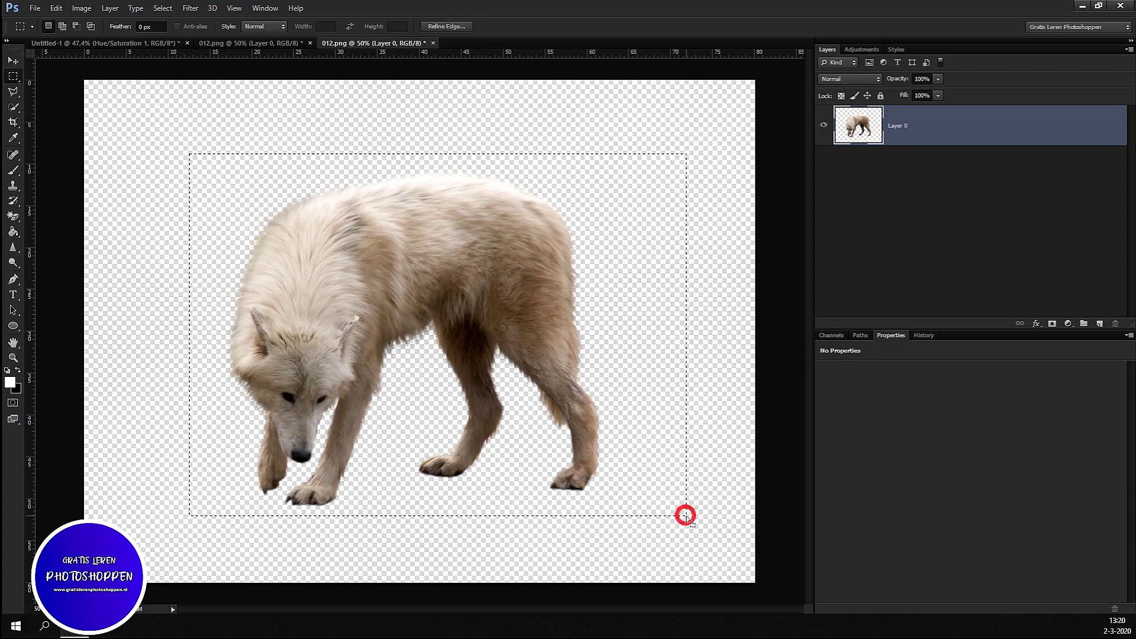
pyautogui.hotkey('ctrl', 'x')
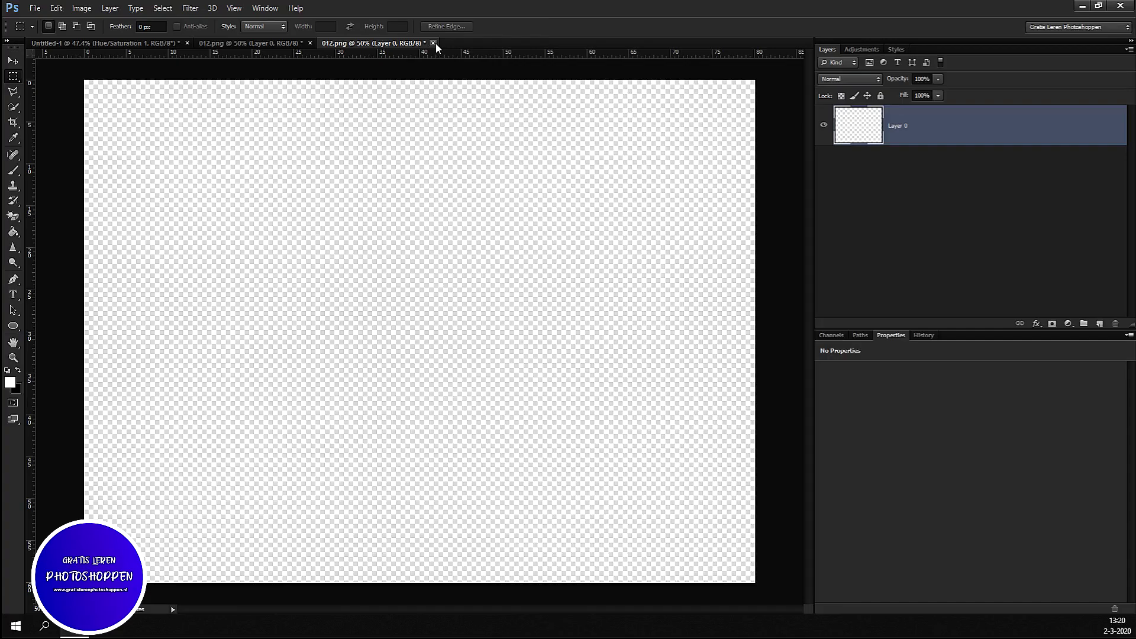
pyautogui.click(432, 42)
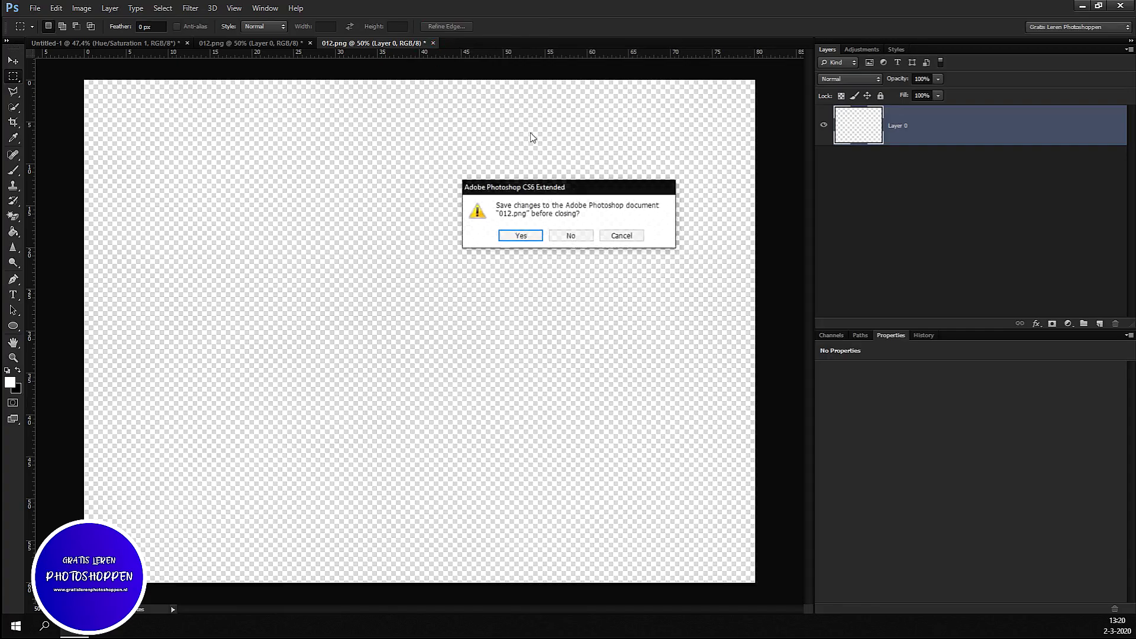
pyautogui.click(570, 236)
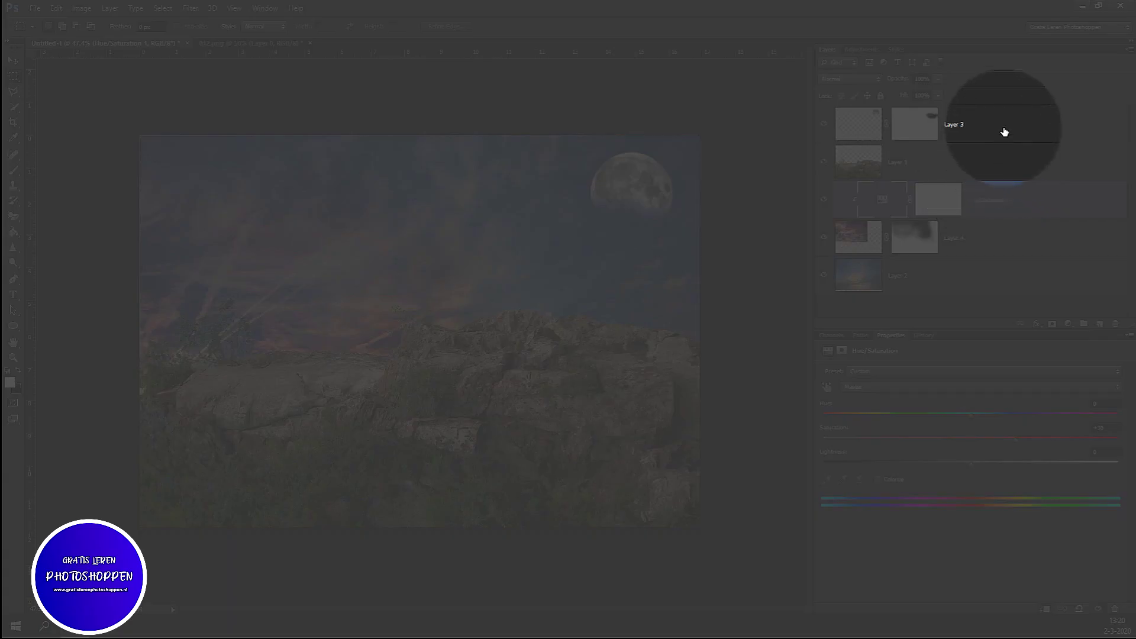
pyautogui.click(1003, 129)
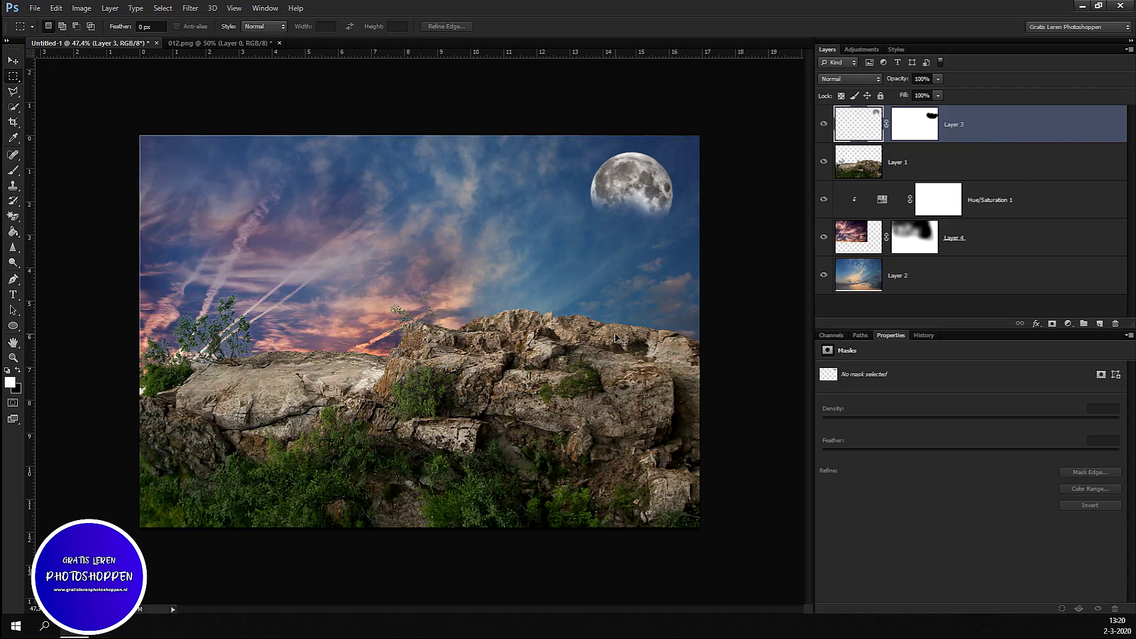
# Paste the wolf into the composite and scale it to about half size.
pyautogui.hotkey('ctrl', 'v')
pyautogui.hotkey('ctrl', 't')
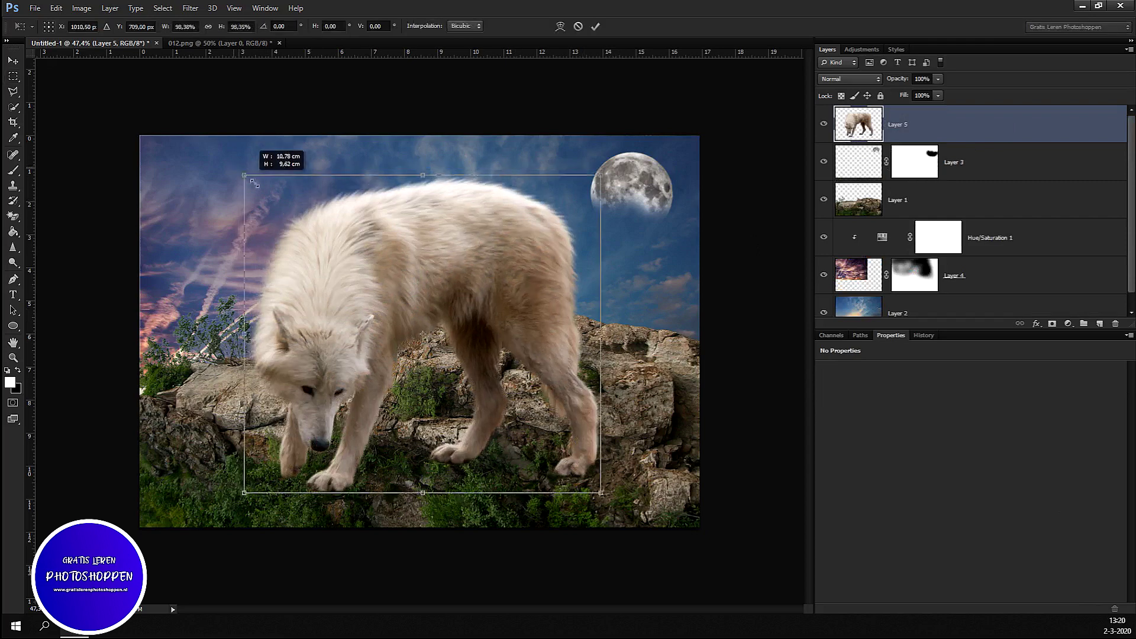
pyautogui.moveTo(244, 163); pyautogui.dragTo(432, 332)
pyautogui.moveTo(487, 415)
pyautogui.mouseDown()
pyautogui.moveTo(488, 240)
pyautogui.moveTo(479, 295)
pyautogui.mouseUp()
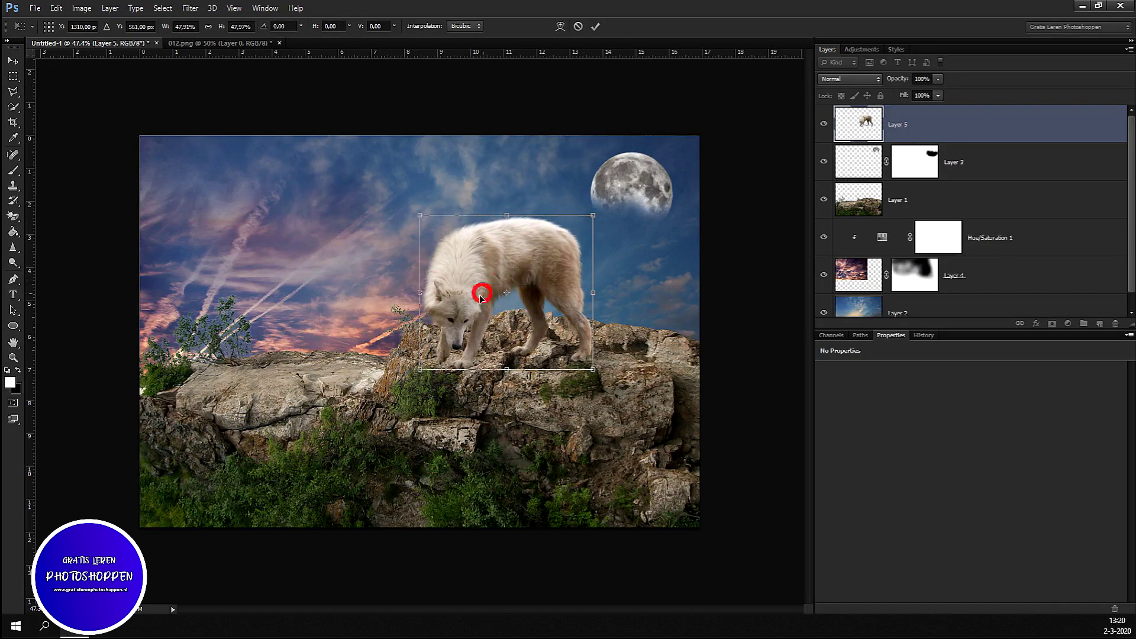
pyautogui.scroll(1, 473, 367)
pyautogui.scroll(3, 473, 366)
pyautogui.scroll(1, 512, 379)
# Position and slightly tilt the wolf so its paws rest on the rock, then apply.
pyautogui.moveTo(585, 301)
pyautogui.mouseDown()
pyautogui.moveTo(631, 290)
pyautogui.moveTo(627, 258)
pyautogui.moveTo(646, 261)
pyautogui.mouseUp()
pyautogui.scroll(-1, 636, 290)
pyautogui.scroll(-1, 738, 333)
pyautogui.scroll(2, 737, 333)
pyautogui.scroll(1, 704, 313)
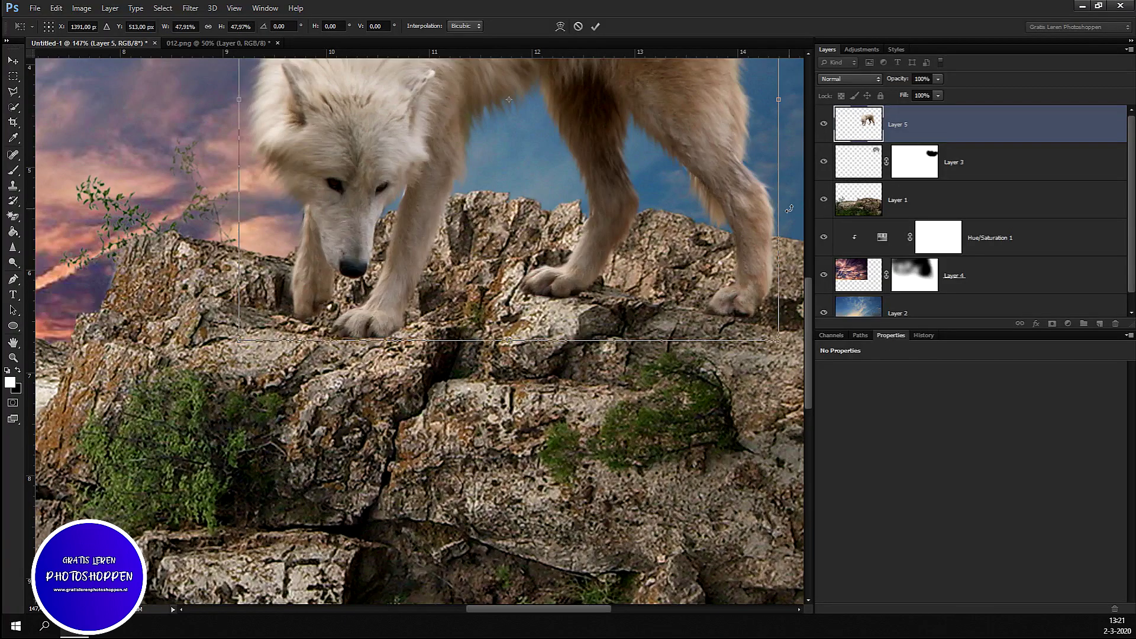
pyautogui.moveTo(790, 207); pyautogui.dragTo(790, 191)
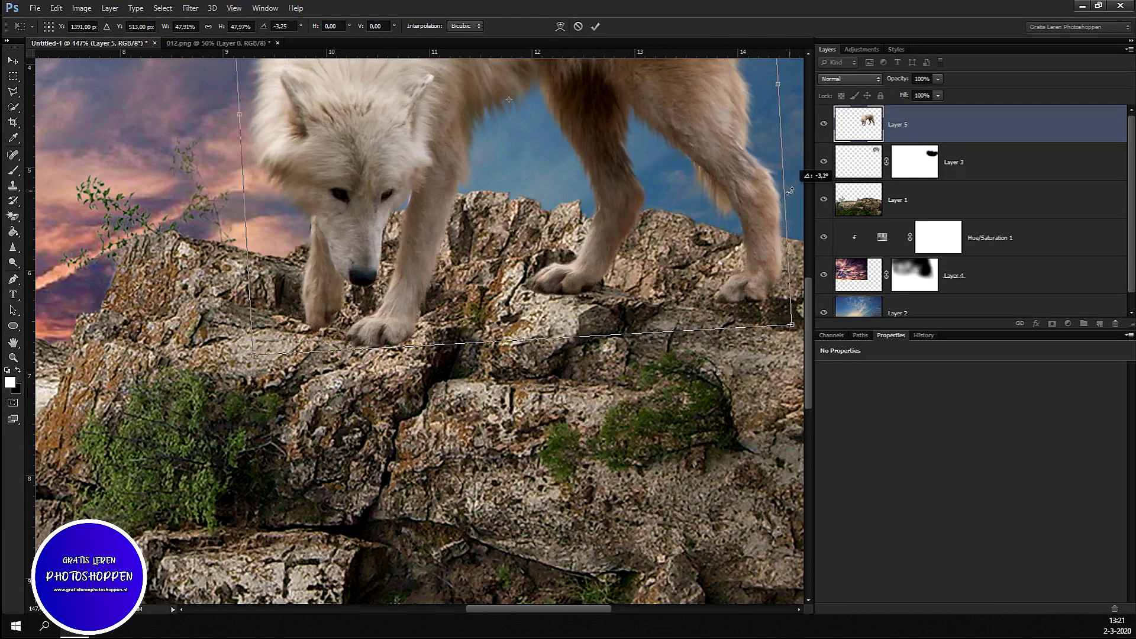
pyautogui.moveTo(636, 272)
pyautogui.mouseDown()
pyautogui.moveTo(607, 278)
pyautogui.moveTo(579, 367)
pyautogui.moveTo(572, 351)
pyautogui.moveTo(636, 256)
pyautogui.moveTo(627, 277)
pyautogui.mouseUp()
pyautogui.moveTo(791, 213); pyautogui.dragTo(795, 229)
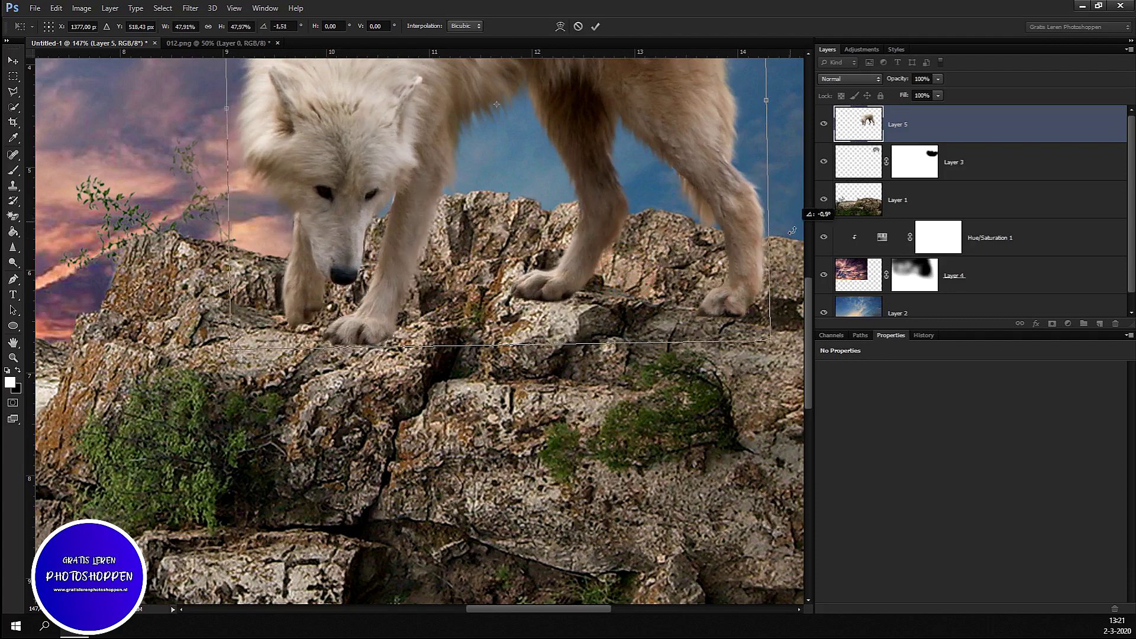
pyautogui.moveTo(592, 269)
pyautogui.mouseDown()
pyautogui.moveTo(633, 230)
pyautogui.moveTo(619, 261)
pyautogui.mouseUp()
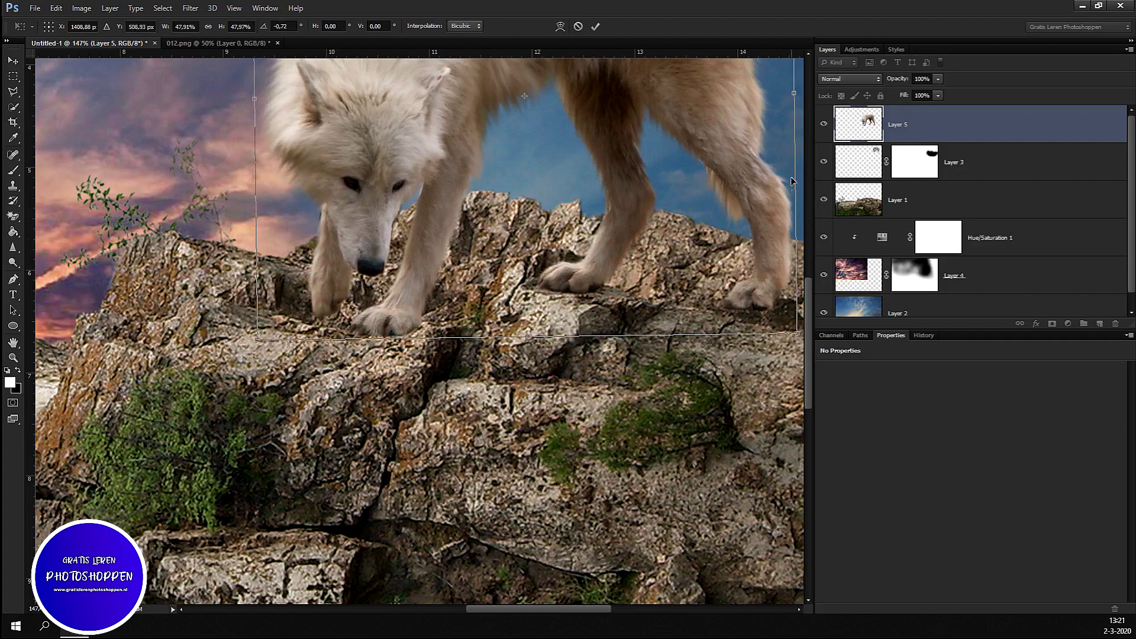
pyautogui.scroll(-2, 748, 222)
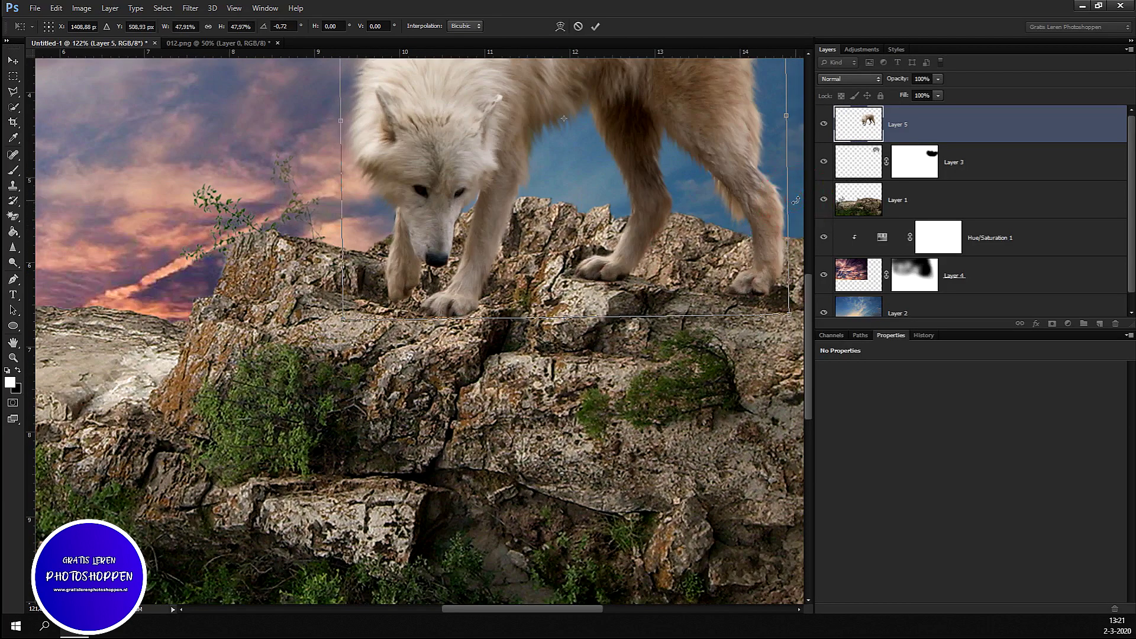
pyautogui.moveTo(796, 200); pyautogui.dragTo(798, 205)
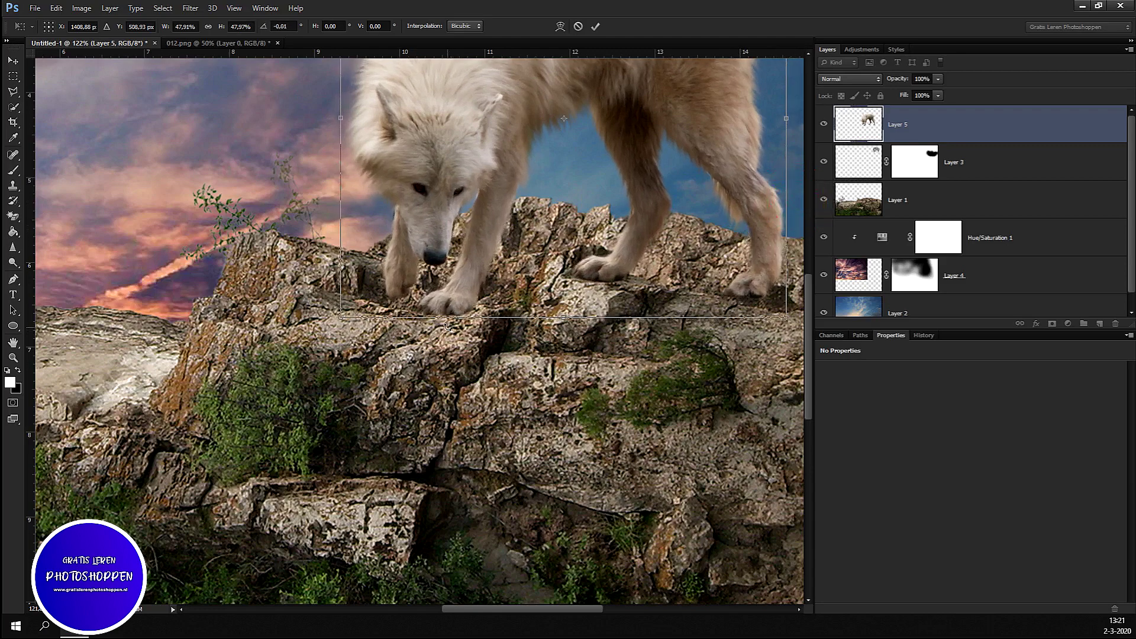
pyautogui.press('Return')
# Zoom in and out to inspect the wolf's placement on the cliff.
pyautogui.scroll(-5, 693, 306)
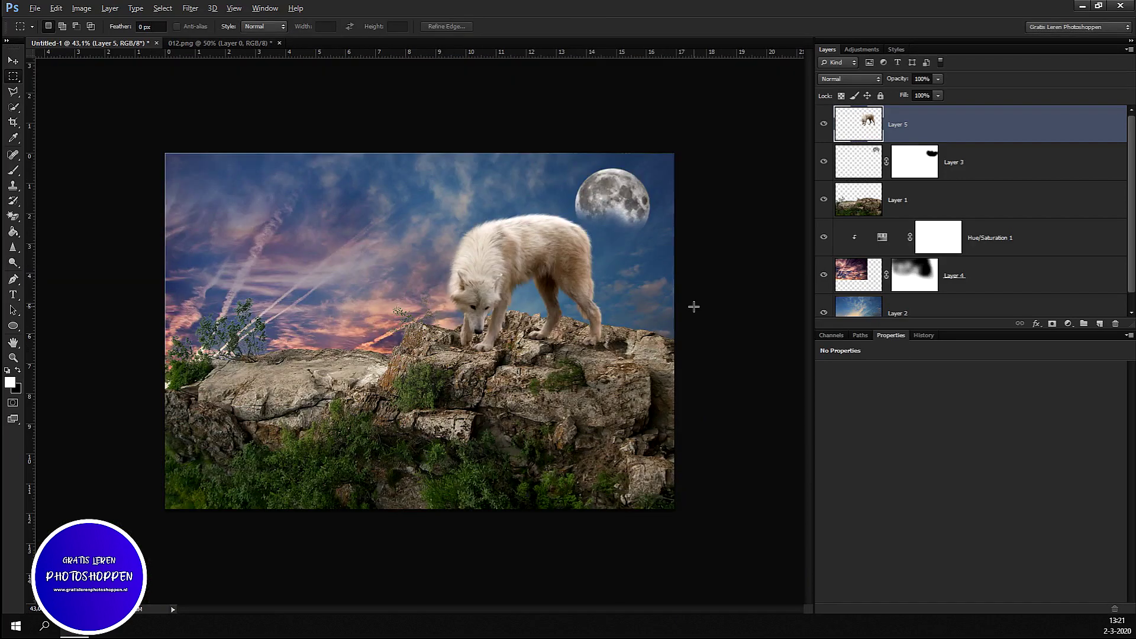
pyautogui.scroll(2, 670, 312)
pyautogui.scroll(2, 674, 325)
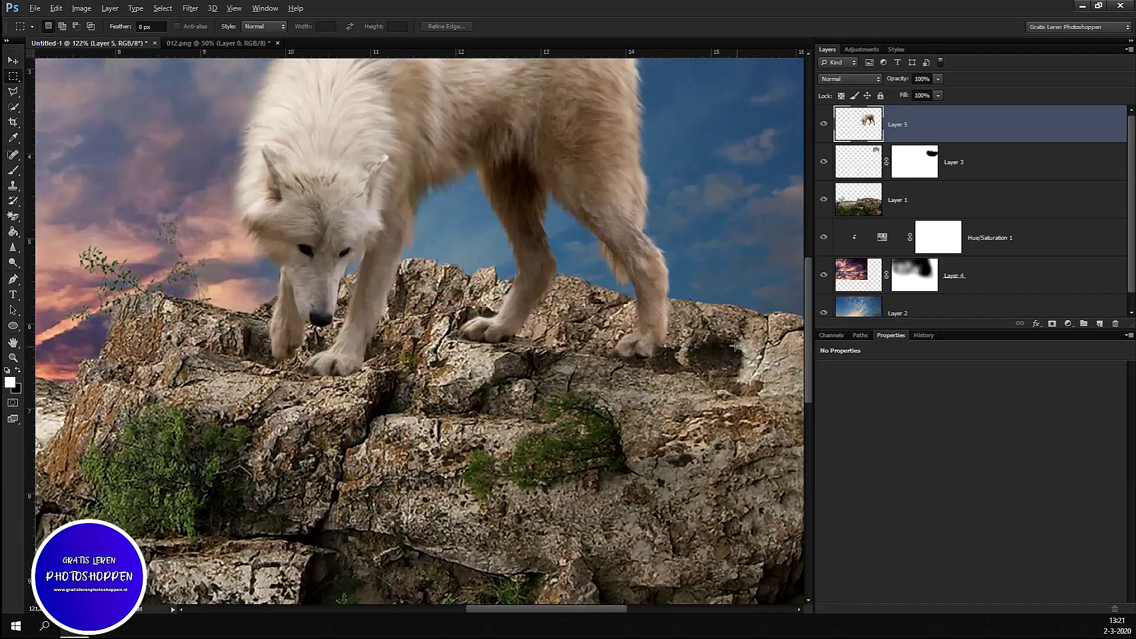
pyautogui.scroll(1, 679, 343)
pyautogui.scroll(1, 682, 354)
pyautogui.scroll(1, 682, 354)
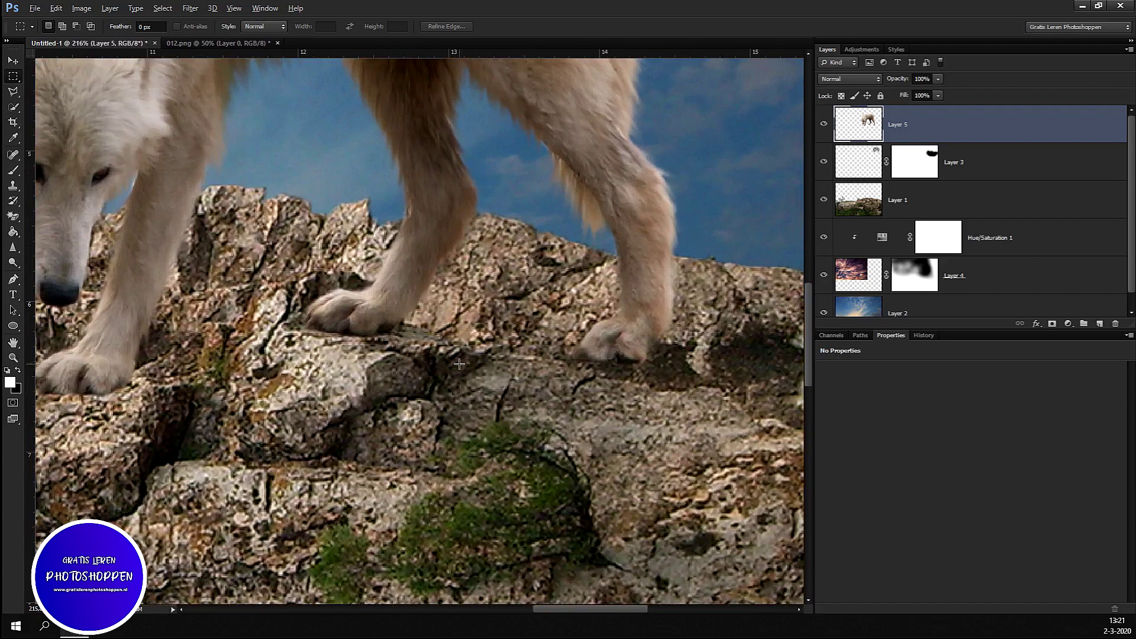
pyautogui.scroll(-3, 470, 368)
pyautogui.scroll(3, 328, 362)
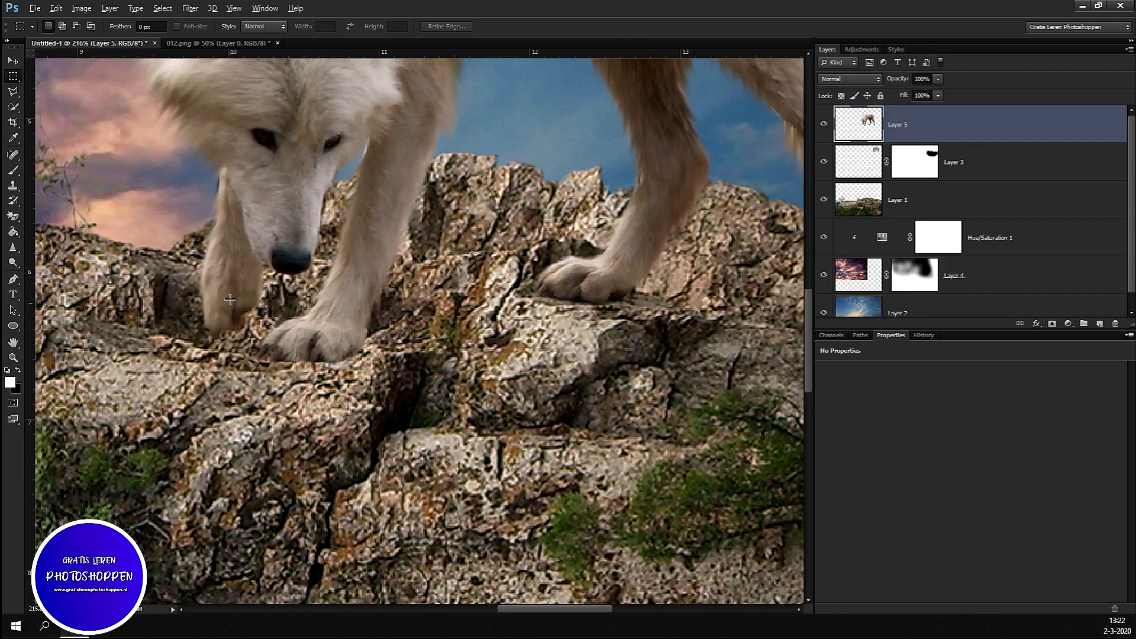
pyautogui.scroll(-4, 339, 351)
pyautogui.scroll(-1, 380, 376)
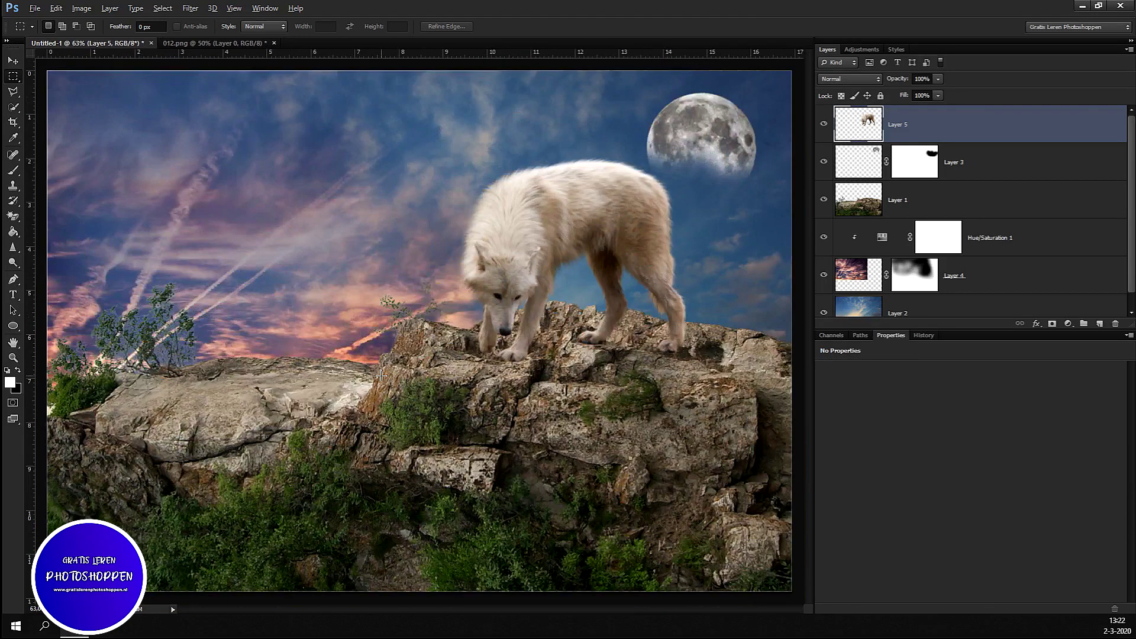
pyautogui.scroll(-2, 381, 379)
pyautogui.scroll(-1, 380, 379)
pyautogui.scroll(-2, 380, 379)
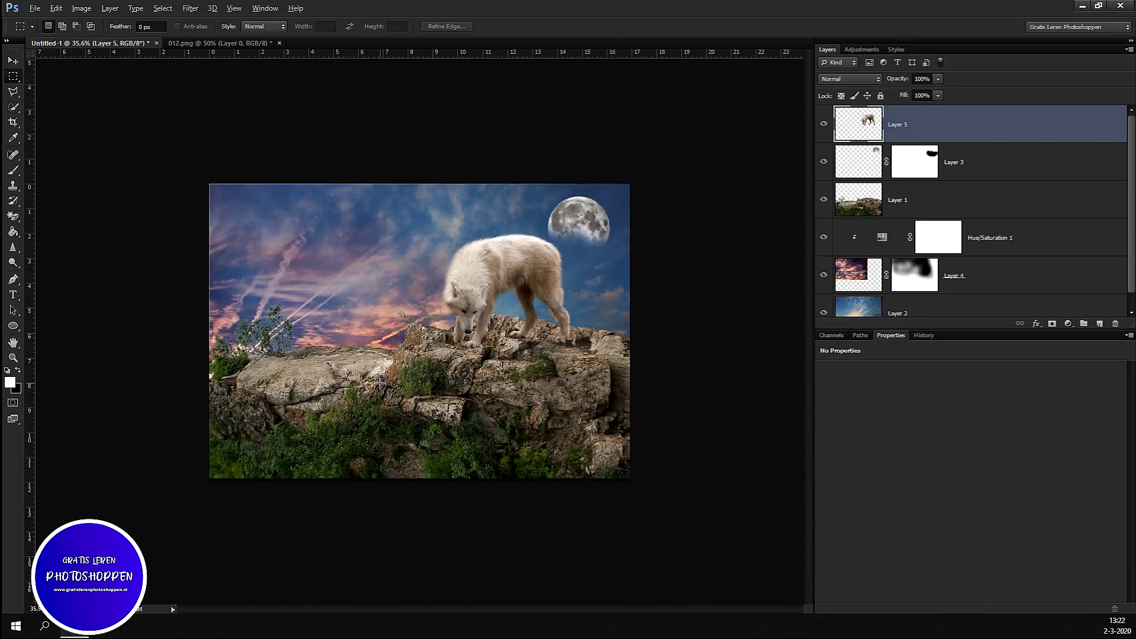
pyautogui.scroll(1, 682, 364)
pyautogui.press('alt')
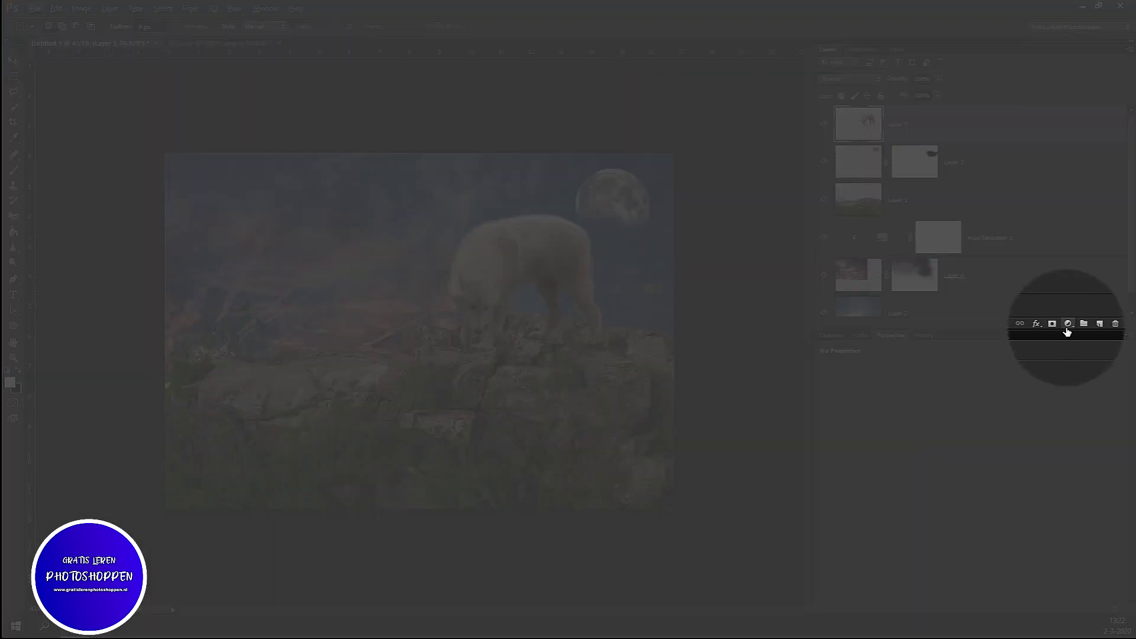
# Add a Brightness/Contrast adjustment clipped to the wolf layer with Brightness -54.
pyautogui.click(1068, 324)
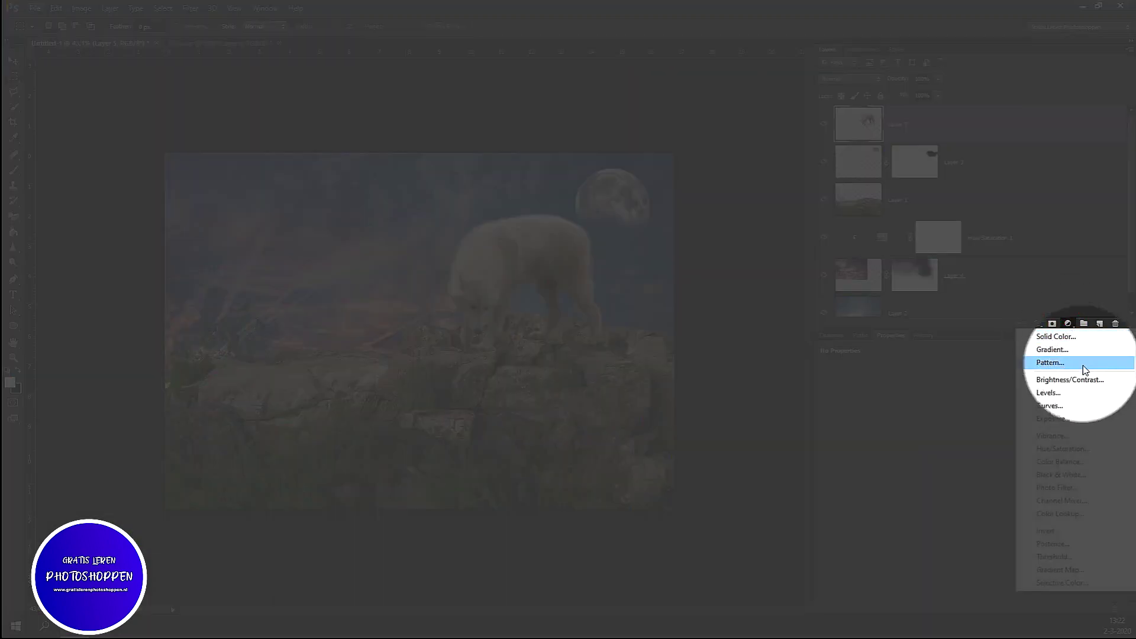
pyautogui.click(1070, 380)
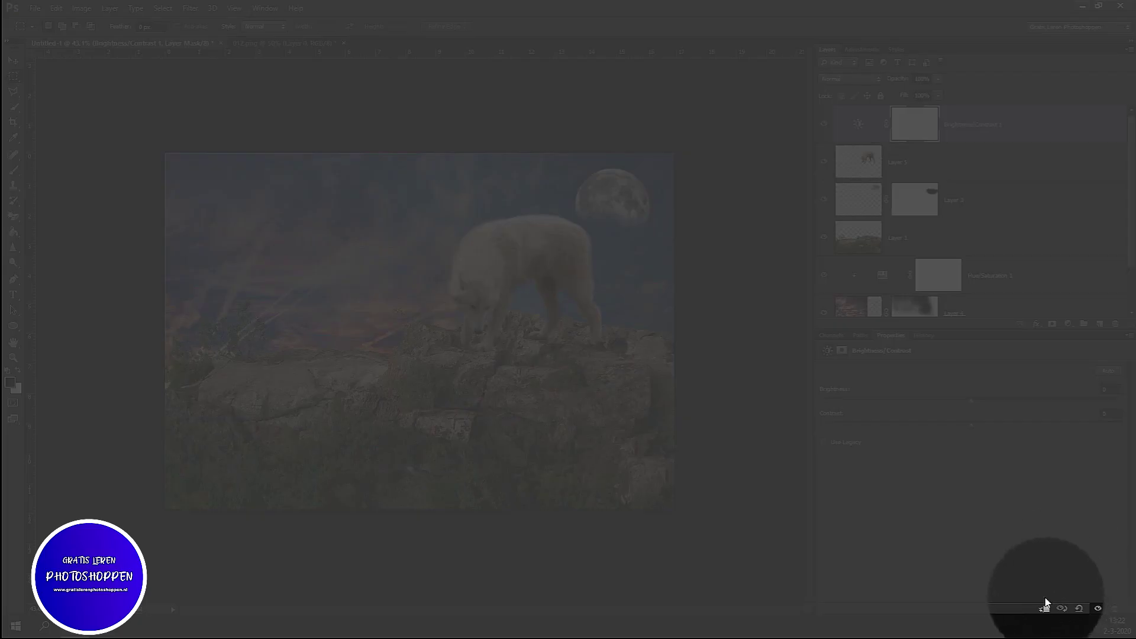
pyautogui.click(1044, 608)
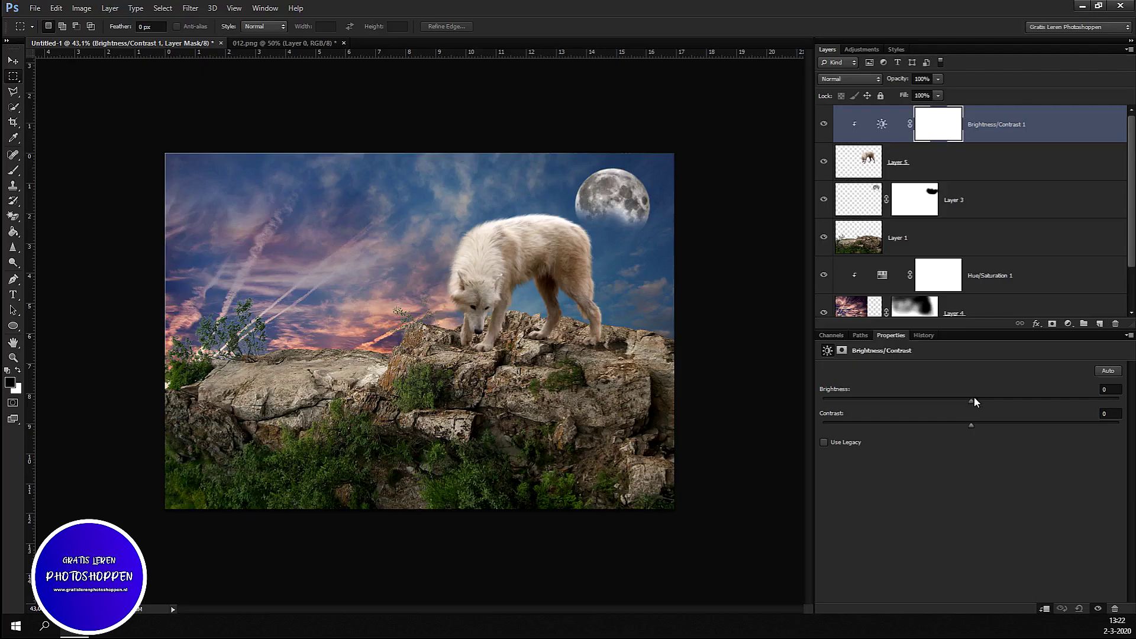
pyautogui.moveTo(973, 407)
pyautogui.mouseDown()
pyautogui.moveTo(917, 433)
pyautogui.moveTo(1018, 425)
pyautogui.mouseUp()
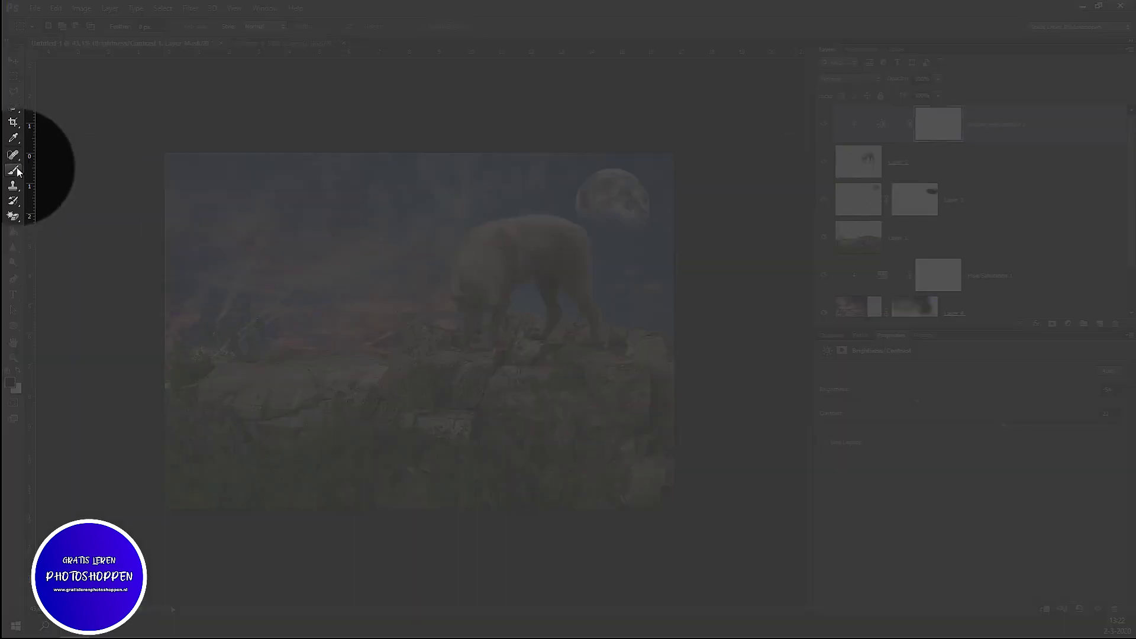
# Paint black on the adjustment mask to re-brighten the wolf's back and head.
pyautogui.rightClick(13, 170)
pyautogui.click(45, 173)
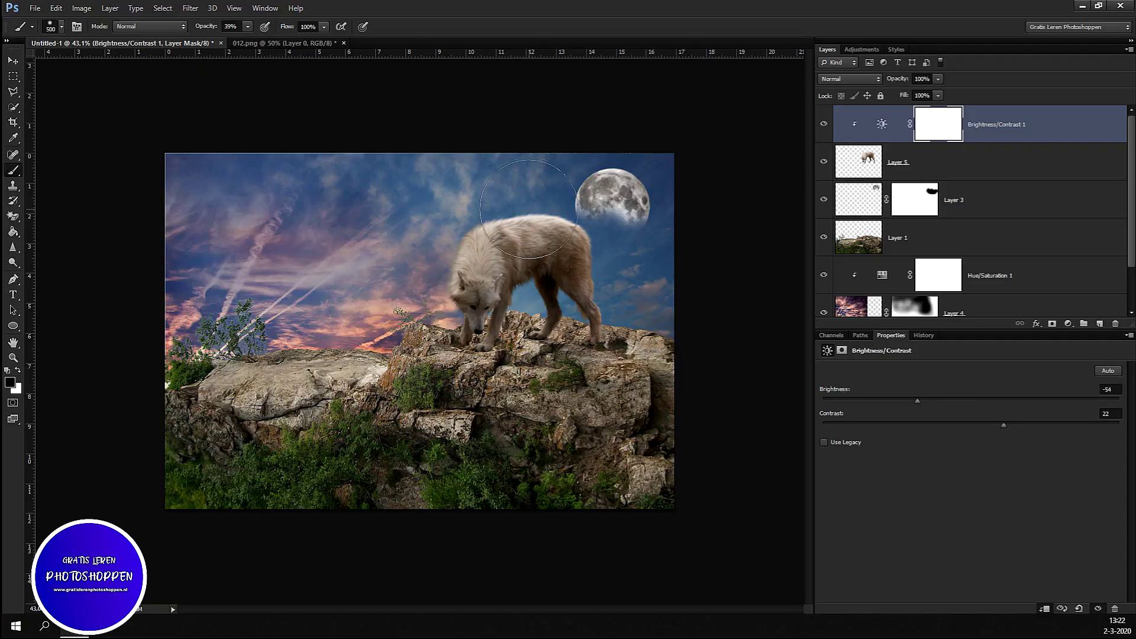
pyautogui.press('[')
pyautogui.press('[')
pyautogui.press('[')
pyautogui.moveTo(560, 217)
pyautogui.mouseDown()
pyautogui.moveTo(500, 231)
pyautogui.moveTo(462, 257)
pyautogui.moveTo(545, 222)
pyautogui.moveTo(479, 232)
pyautogui.mouseUp()
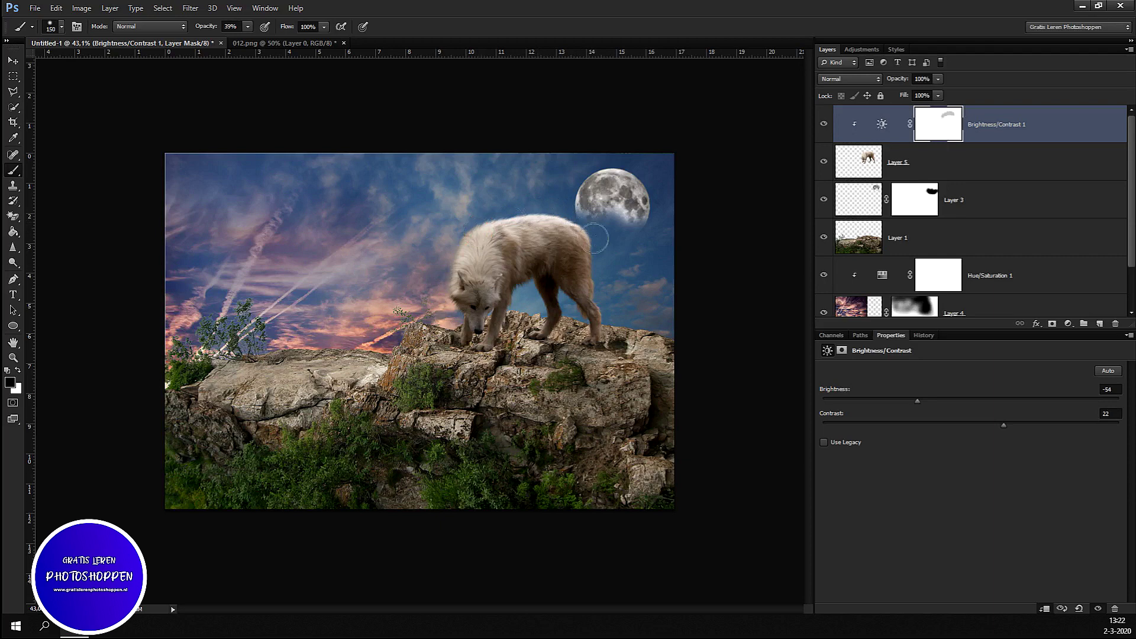
pyautogui.moveTo(600, 242); pyautogui.dragTo(578, 267)
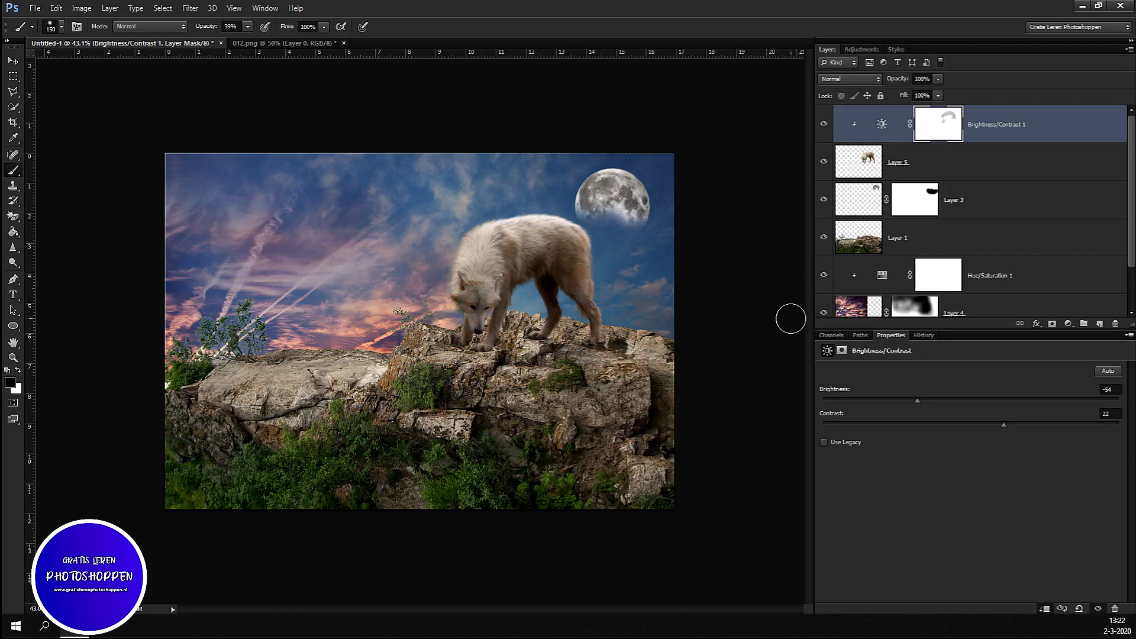
pyautogui.scroll(-1, 559, 398)
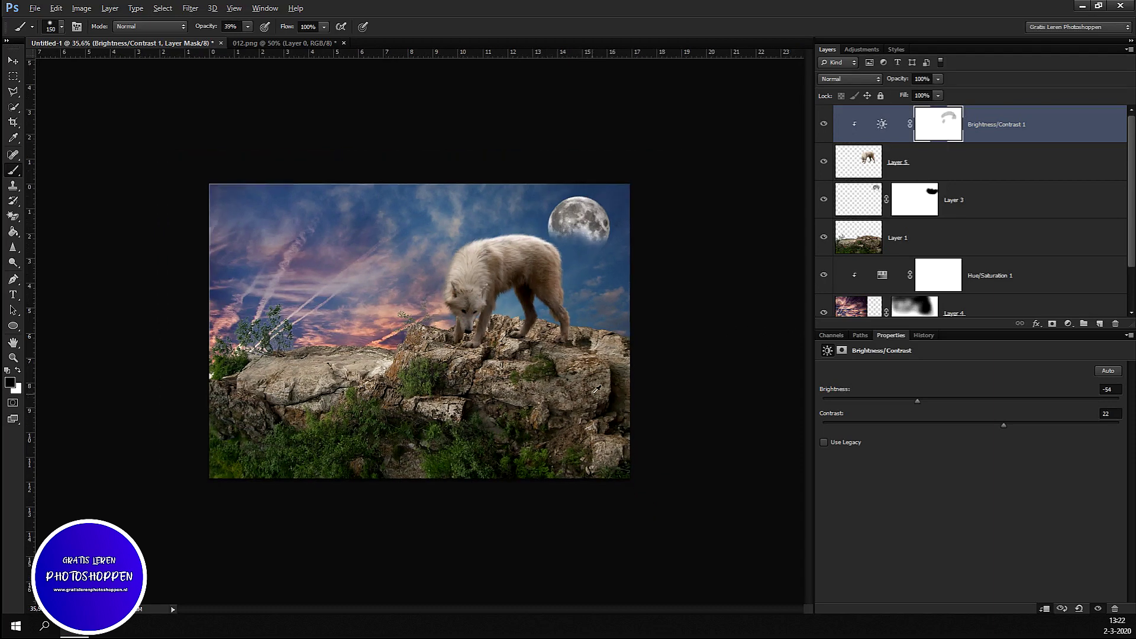
pyautogui.scroll(1, 591, 391)
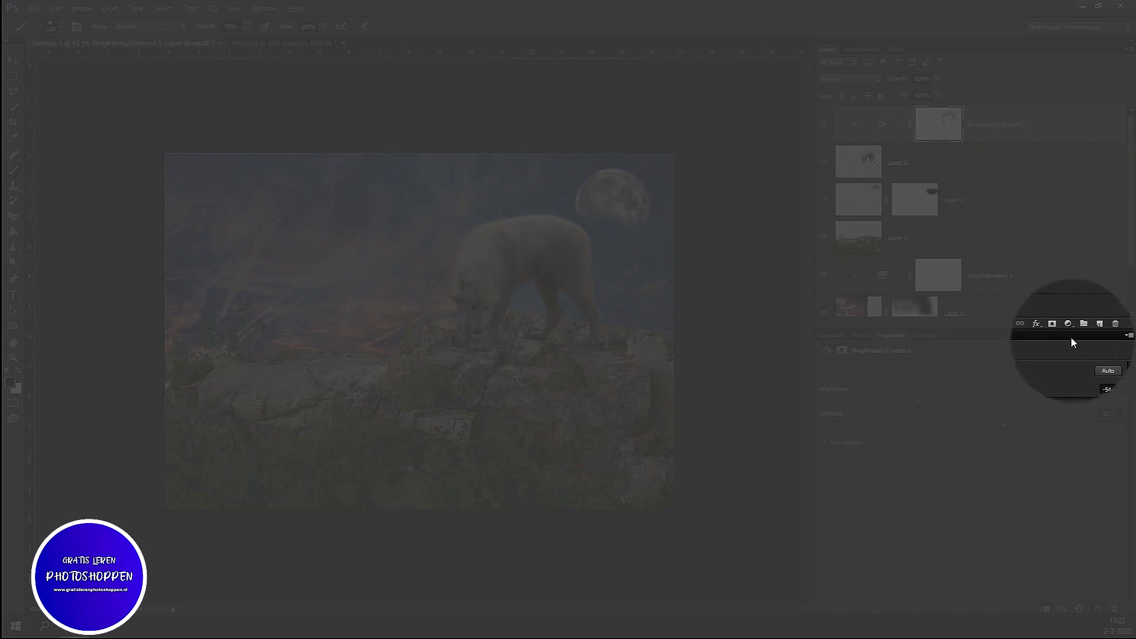
pyautogui.click(1068, 324)
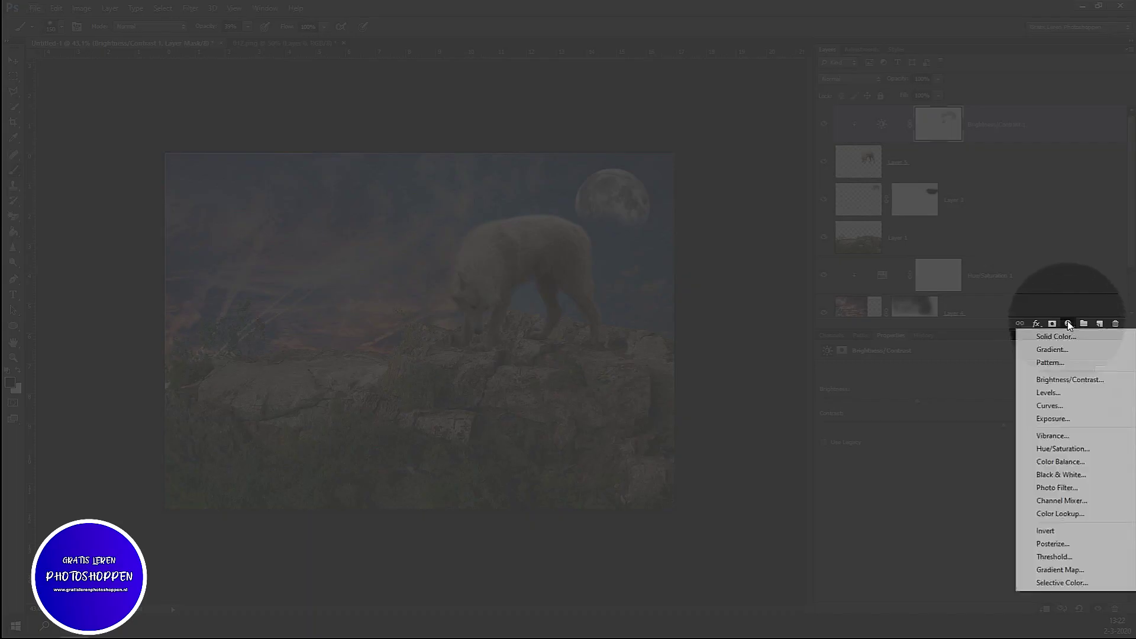
# Add a second Hue/Saturation adjustment clipped to the wolf with saturation at +39.
pyautogui.click(1062, 449)
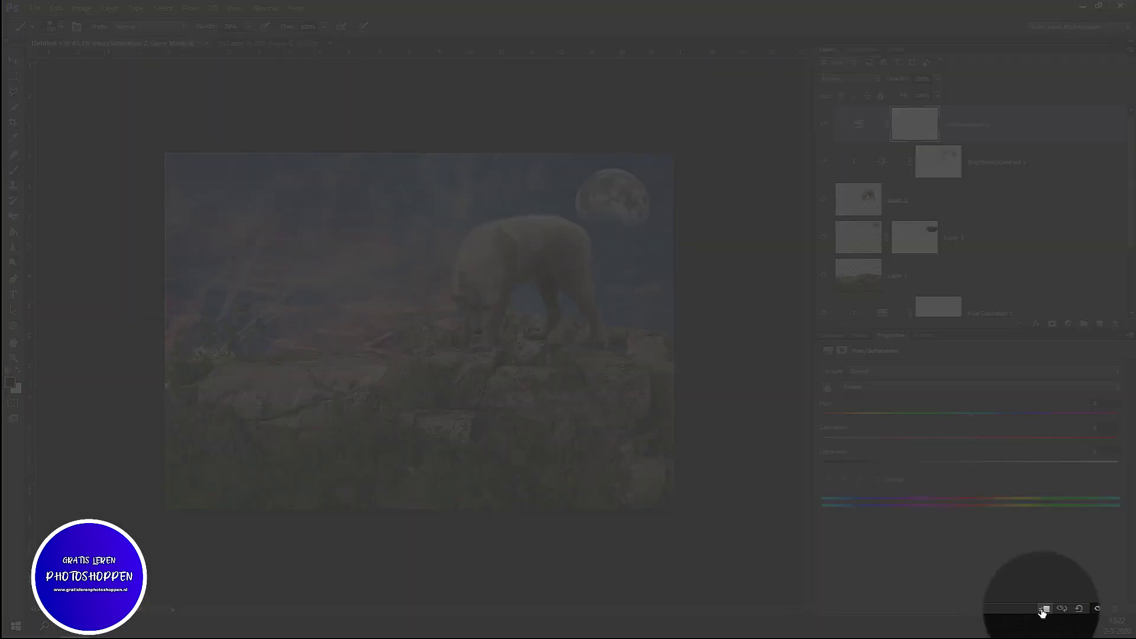
pyautogui.click(1044, 609)
pyautogui.moveTo(972, 439); pyautogui.dragTo(985, 440)
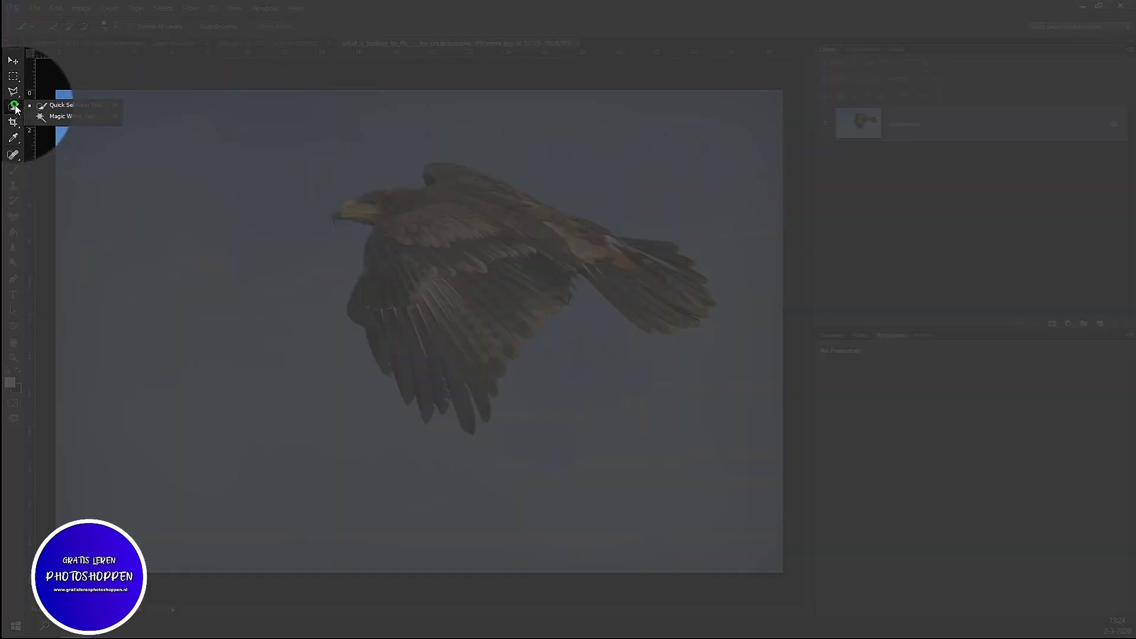
# Quick-select the eagle's body and wings, then zoom in on its head.
pyautogui.click(54, 105)
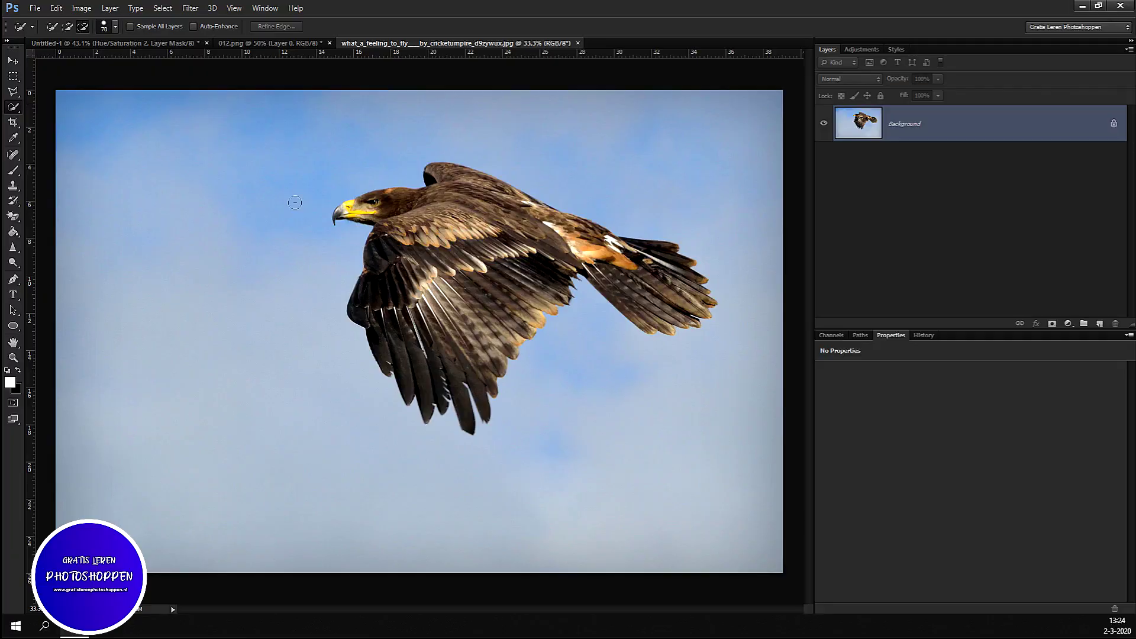
pyautogui.moveTo(387, 203)
pyautogui.mouseDown()
pyautogui.moveTo(483, 200)
pyautogui.moveTo(571, 223)
pyautogui.moveTo(663, 292)
pyautogui.moveTo(665, 272)
pyautogui.moveTo(598, 290)
pyautogui.moveTo(526, 255)
pyautogui.moveTo(467, 355)
pyautogui.moveTo(483, 414)
pyautogui.moveTo(402, 307)
pyautogui.mouseUp()
pyautogui.keyDown('alt'); pyautogui.click(397, 249); pyautogui.keyUp('alt')
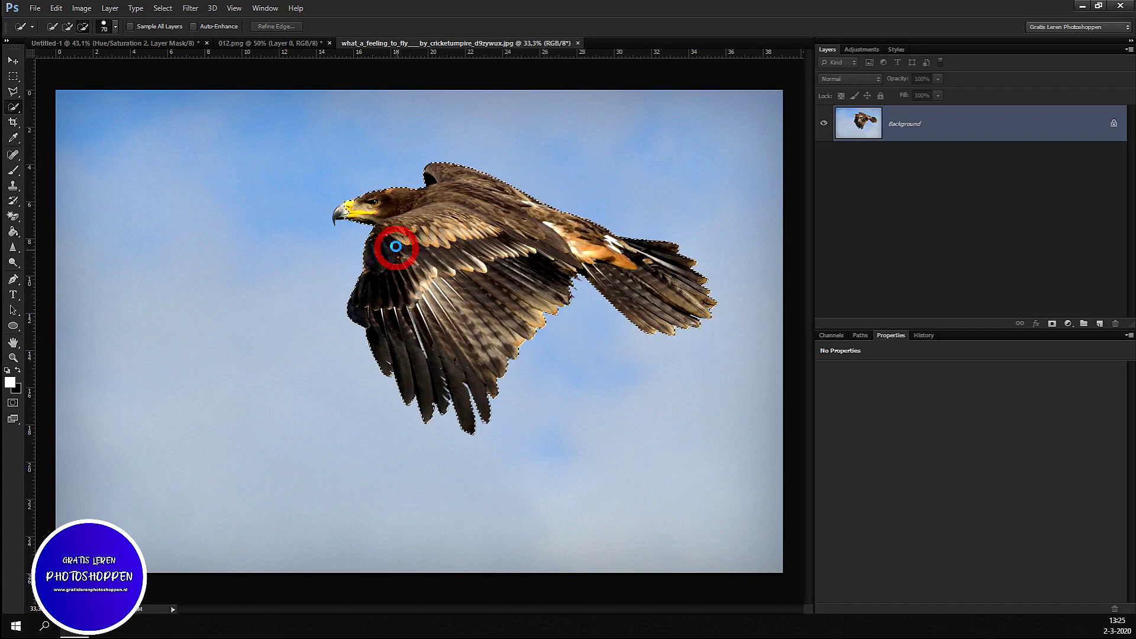
pyautogui.scroll(2, 314, 204)
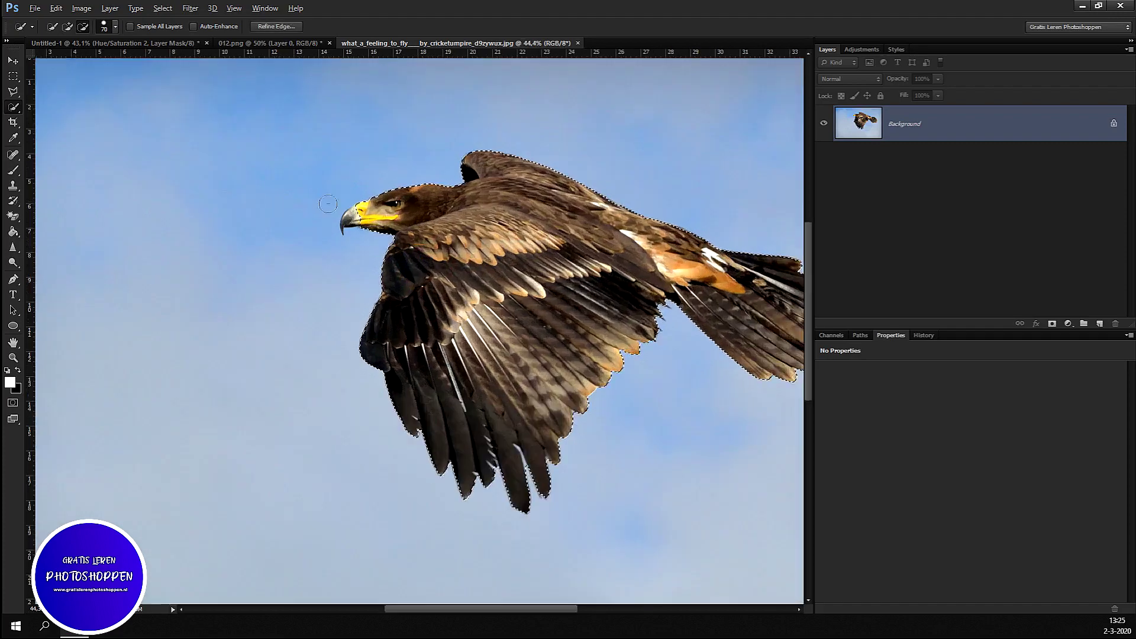
pyautogui.scroll(2, 325, 210)
pyautogui.scroll(2, 340, 216)
pyautogui.scroll(2, 356, 222)
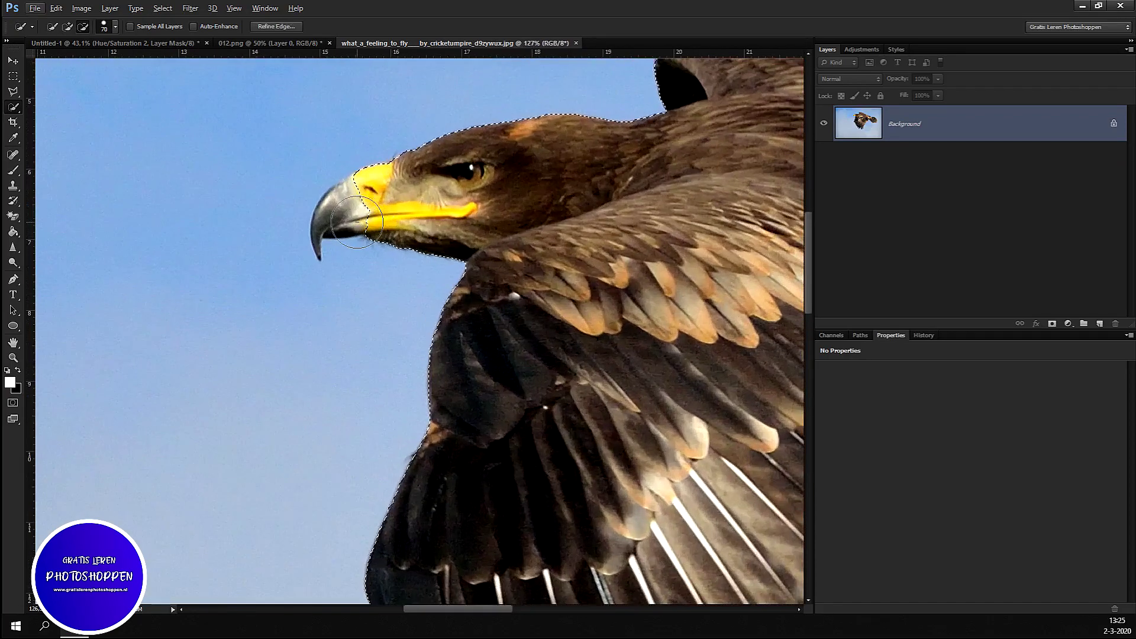
# With a size 10 brush, add and subtract around the beak to clean the selection edge.
pyautogui.press('[')
pyautogui.press('[')
pyautogui.press('[')
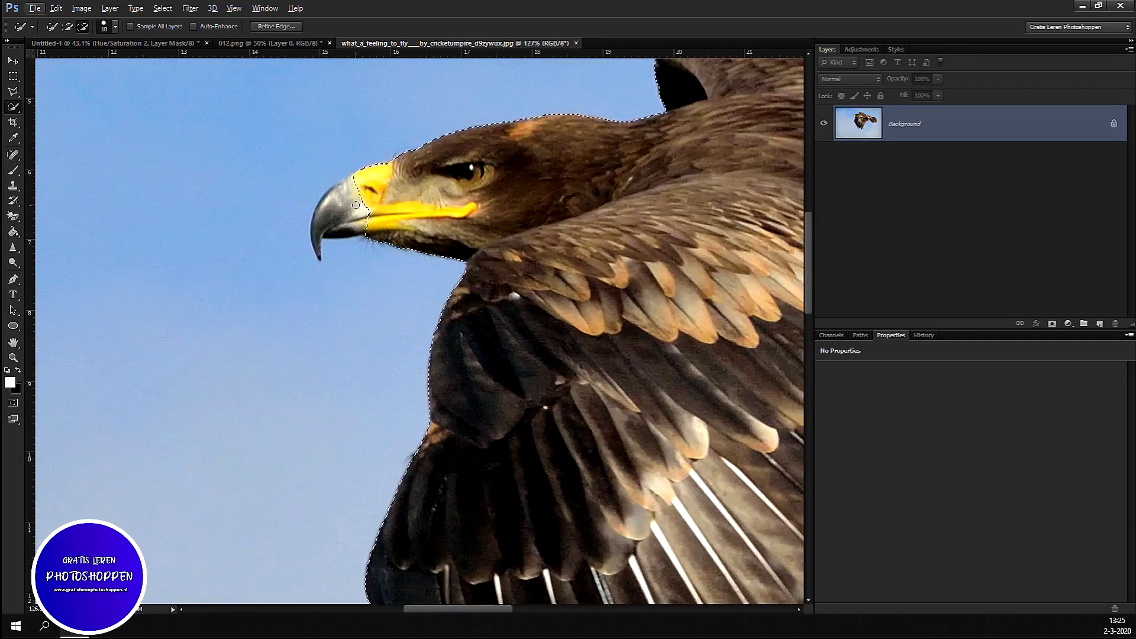
pyautogui.moveTo(357, 206); pyautogui.dragTo(345, 197)
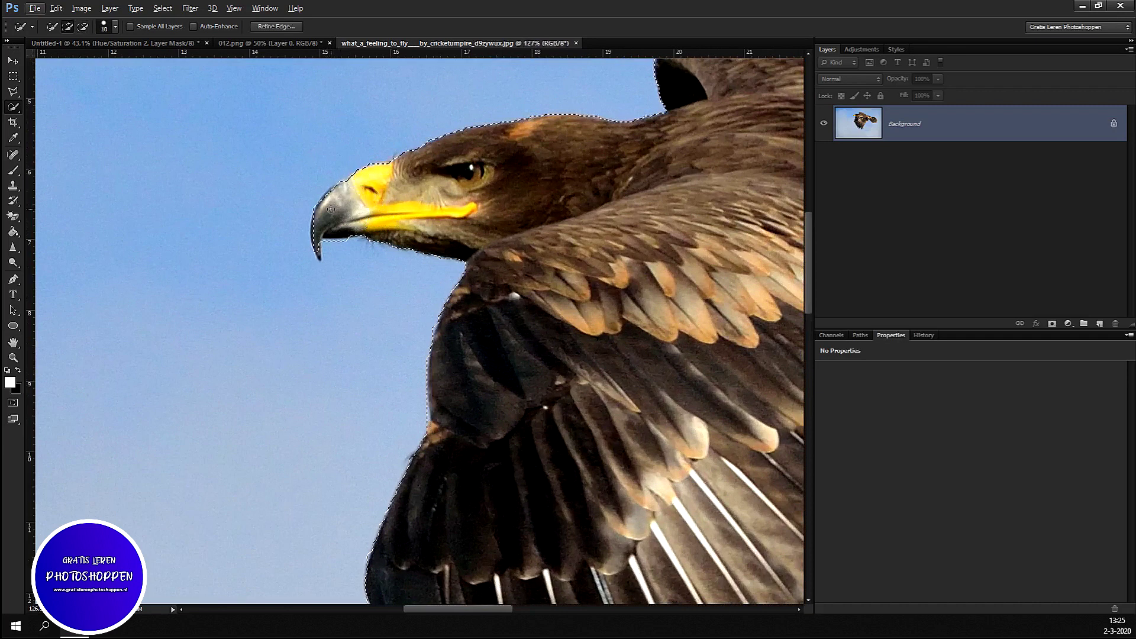
pyautogui.keyDown('alt'); pyautogui.click(334, 199); pyautogui.keyUp('alt')
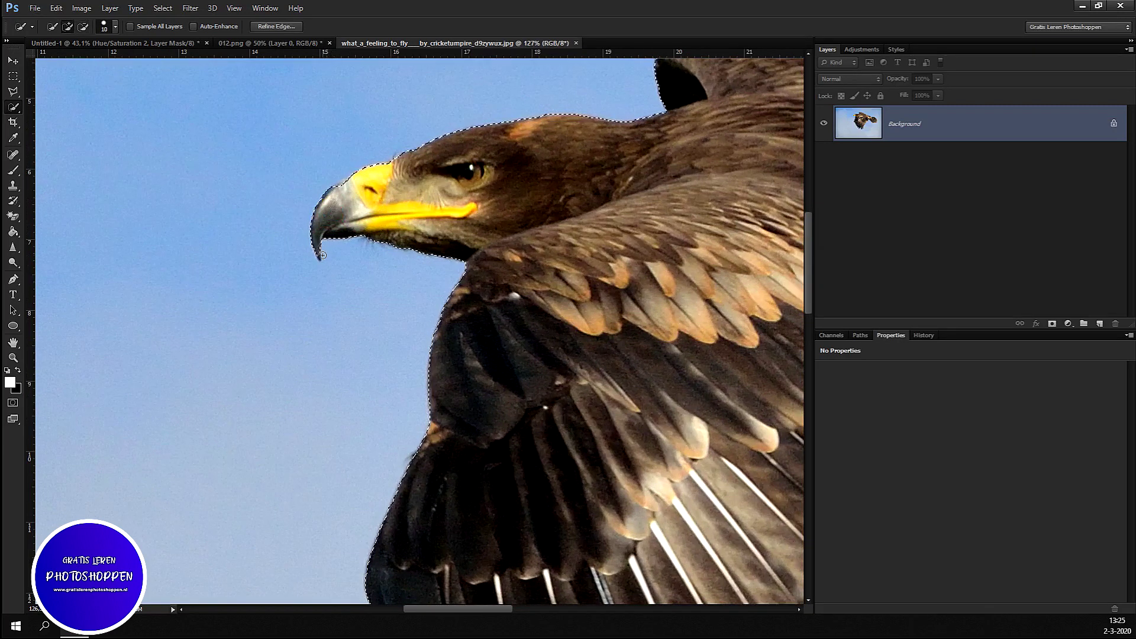
pyautogui.click(321, 258)
pyautogui.keyDown('alt'); pyautogui.click(326, 259); pyautogui.keyUp('alt')
pyautogui.click(325, 261)
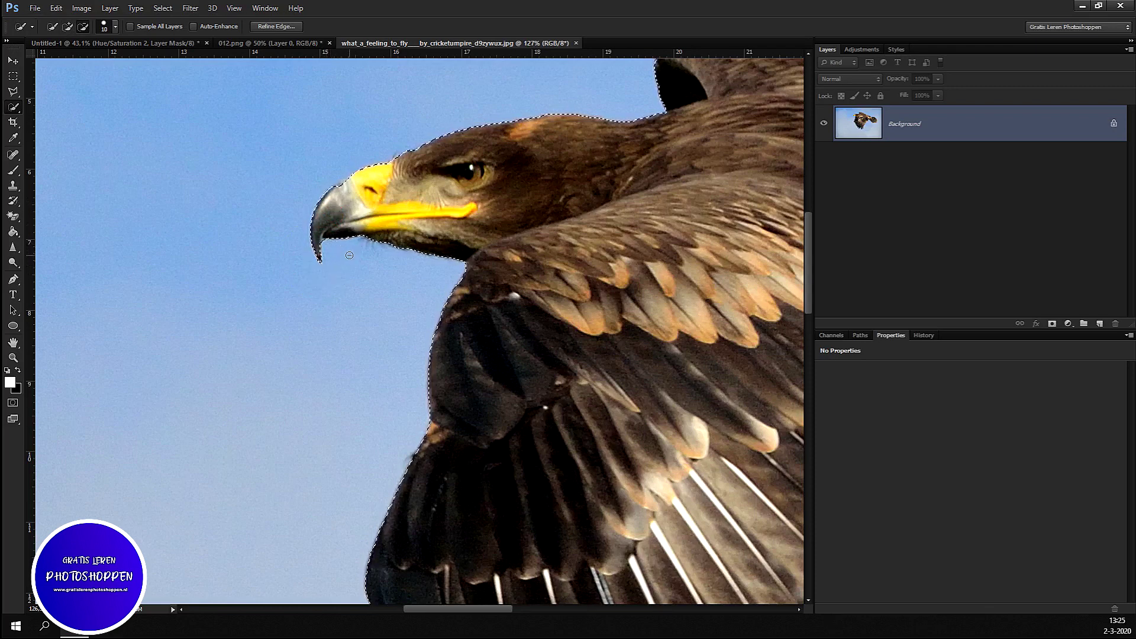
pyautogui.press('alt')
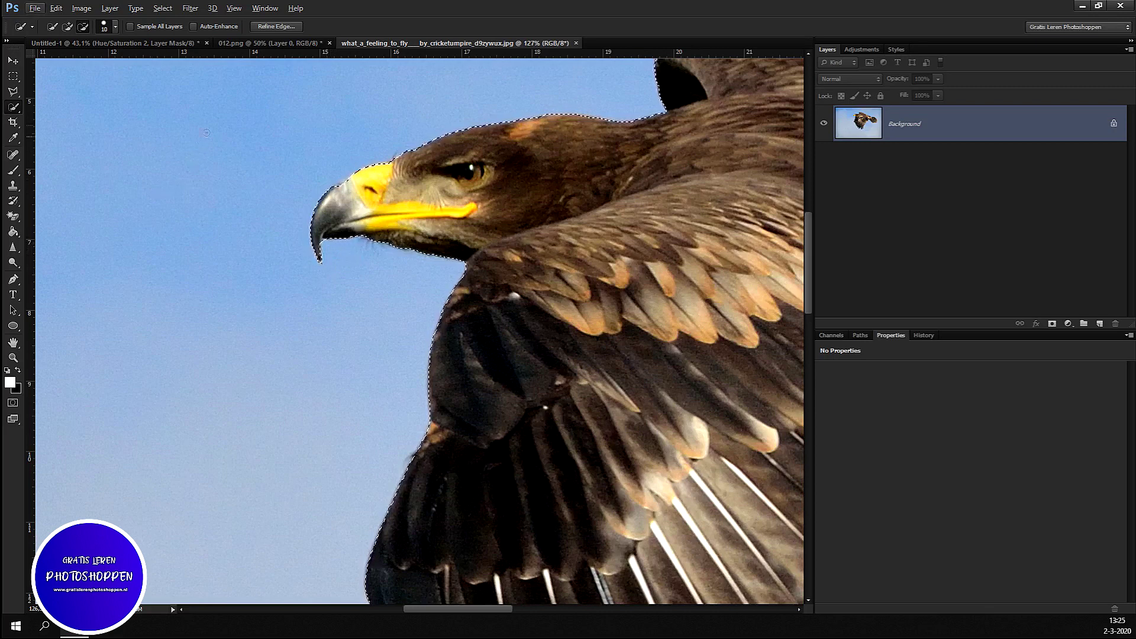
pyautogui.click(278, 27)
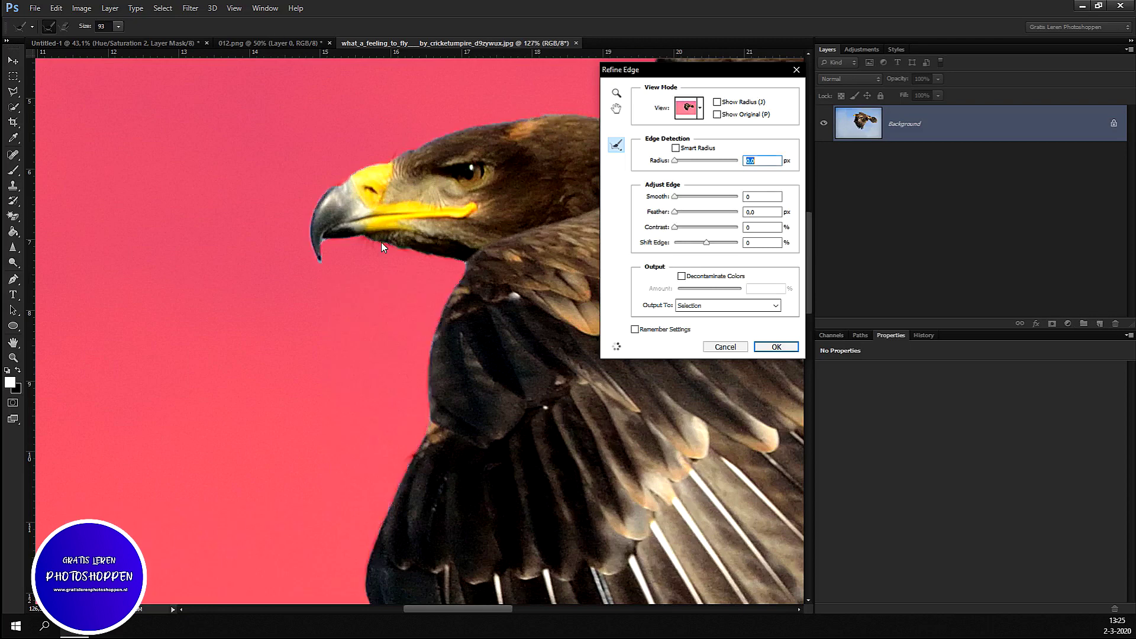
# Paint the Refine Radius brush along the edges under the eagle's beak and above its head.
pyautogui.moveTo(368, 249); pyautogui.dragTo(412, 248)
pyautogui.moveTo(414, 139); pyautogui.dragTo(485, 121)
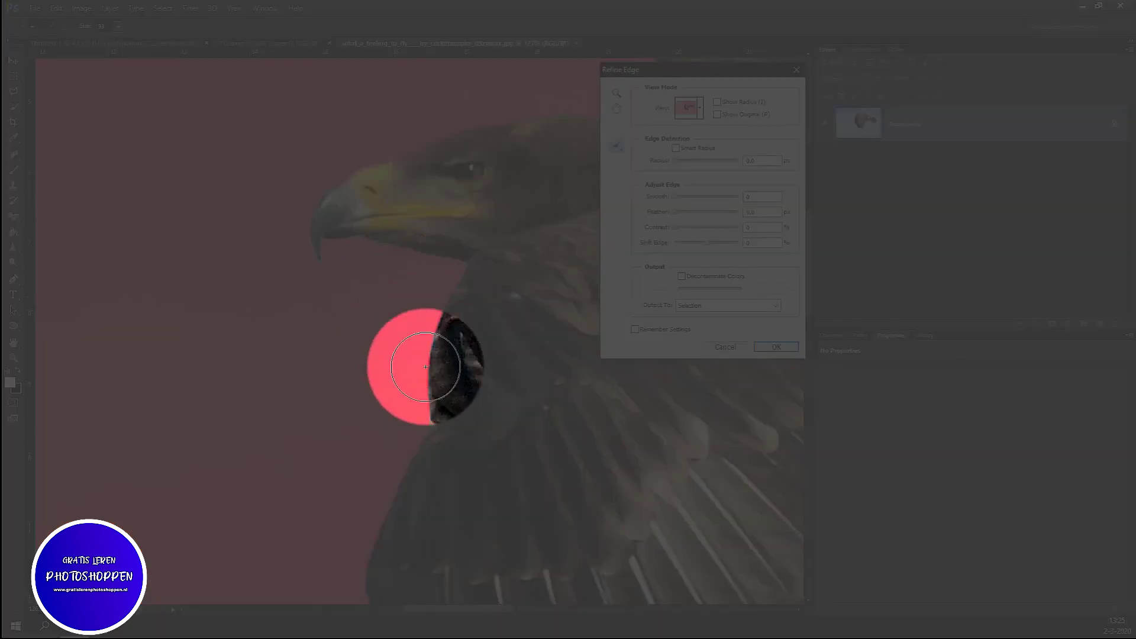
pyautogui.scroll(-1, 423, 328)
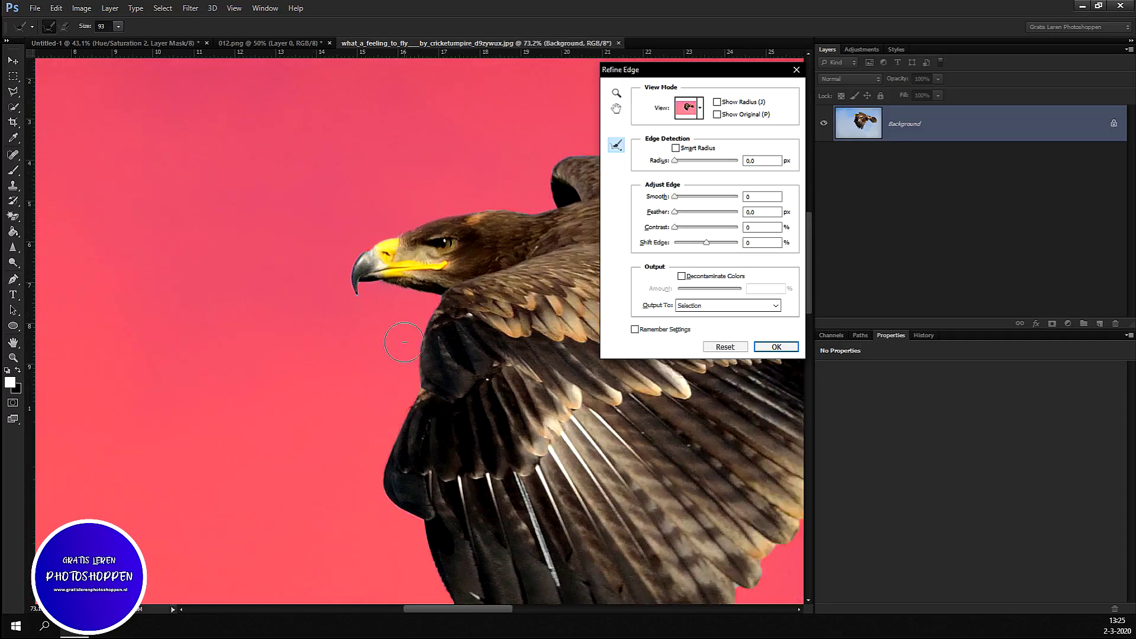
pyautogui.scroll(-1, 400, 342)
pyautogui.scroll(-2, 400, 342)
pyautogui.scroll(-1, 473, 320)
pyautogui.scroll(1, 581, 294)
pyautogui.scroll(1, 454, 367)
pyautogui.scroll(2, 454, 379)
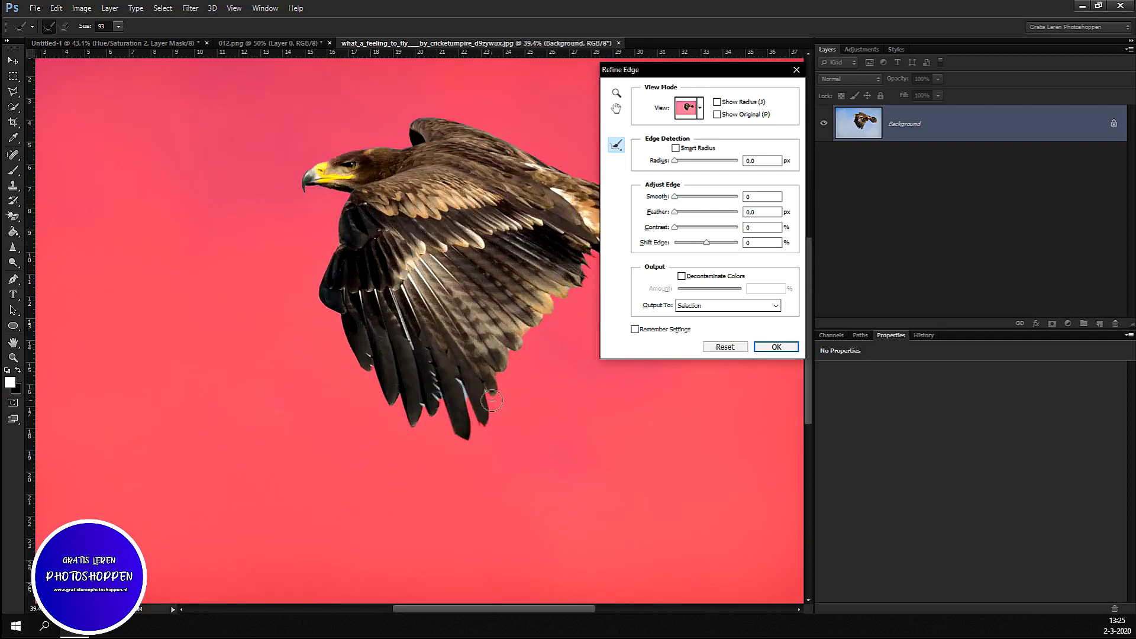
pyautogui.scroll(2, 454, 384)
# Refine the selection edges along the wing-tip and left feather tips.
pyautogui.moveTo(454, 384); pyautogui.dragTo(464, 429)
pyautogui.moveTo(488, 376); pyautogui.dragTo(483, 408)
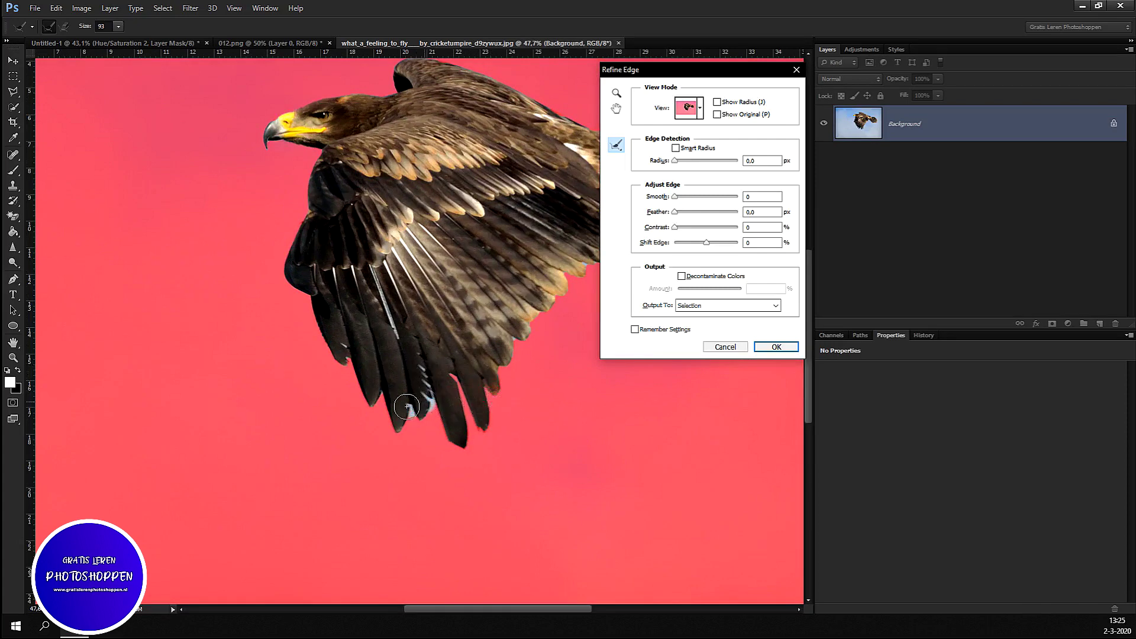
pyautogui.moveTo(345, 340); pyautogui.dragTo(352, 379)
pyautogui.scroll(-5, 471, 362)
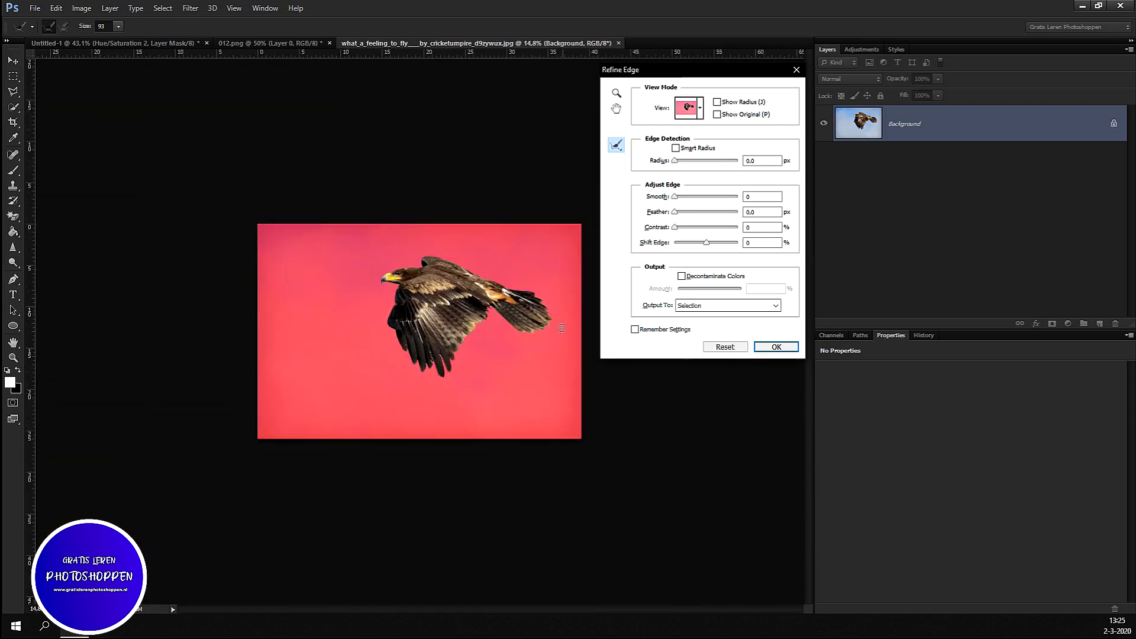
pyautogui.scroll(3, 461, 323)
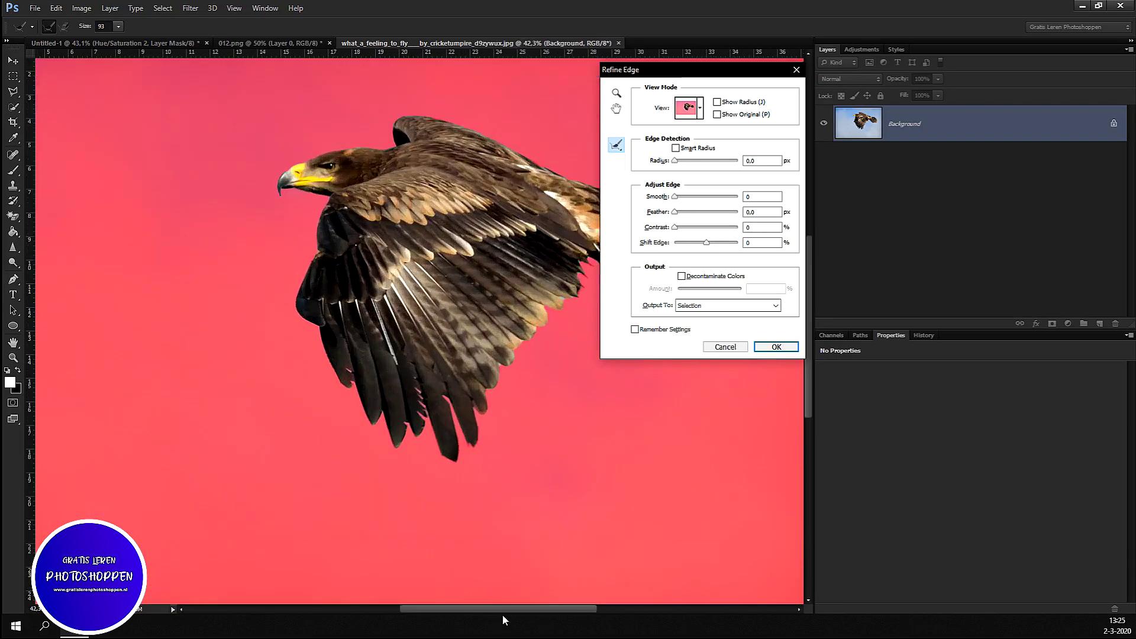
pyautogui.moveTo(521, 612); pyautogui.dragTo(613, 598)
pyautogui.scroll(2, 299, 265)
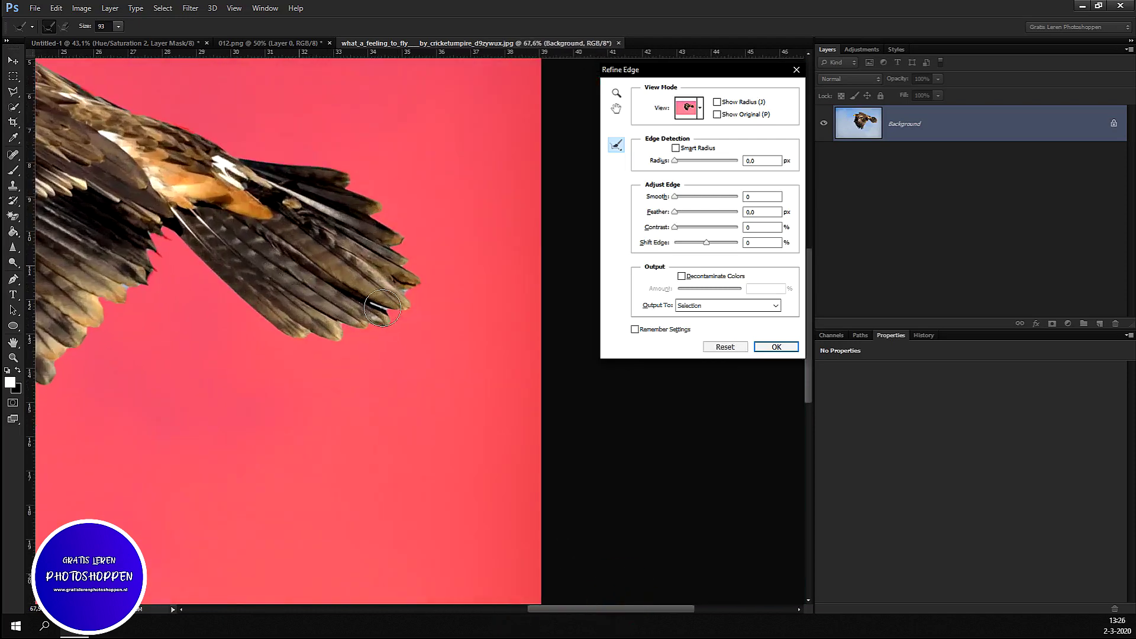
pyautogui.scroll(1, 374, 312)
# Refine the tail feather tips and apply the refined eagle selection.
pyautogui.moveTo(395, 321); pyautogui.dragTo(427, 294)
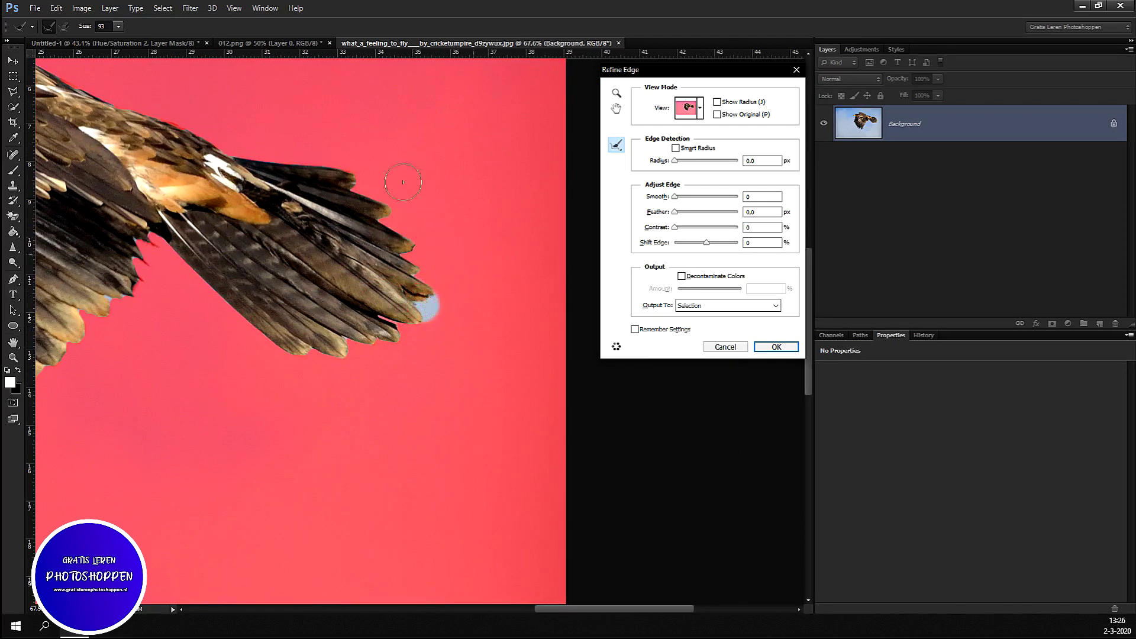
pyautogui.scroll(-4, 449, 215)
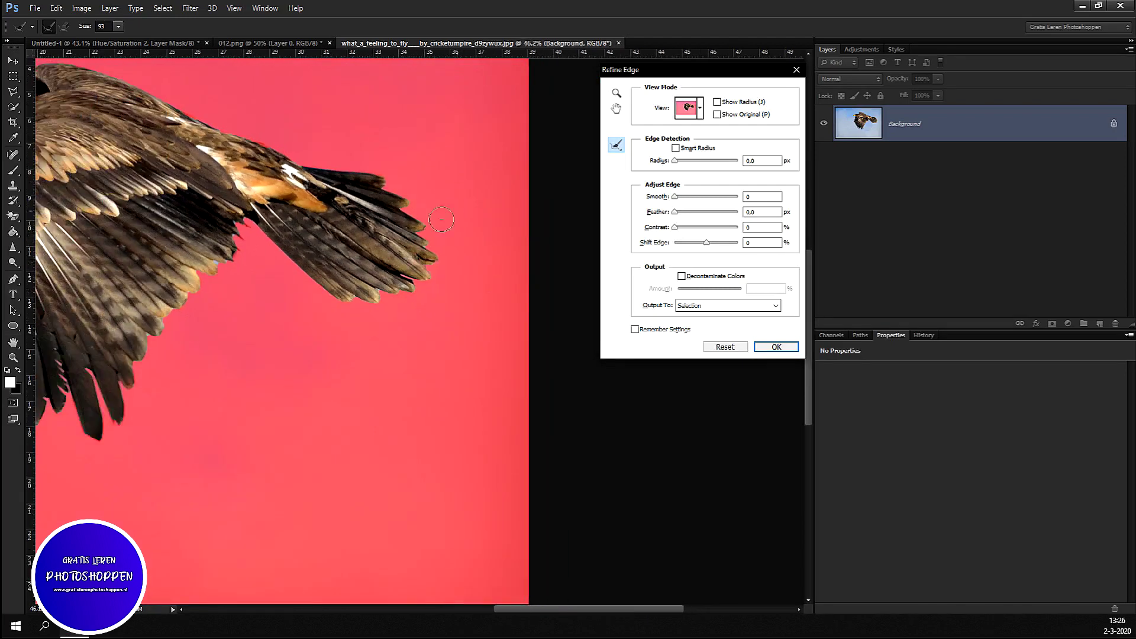
pyautogui.scroll(-4, 541, 346)
pyautogui.scroll(2, 524, 380)
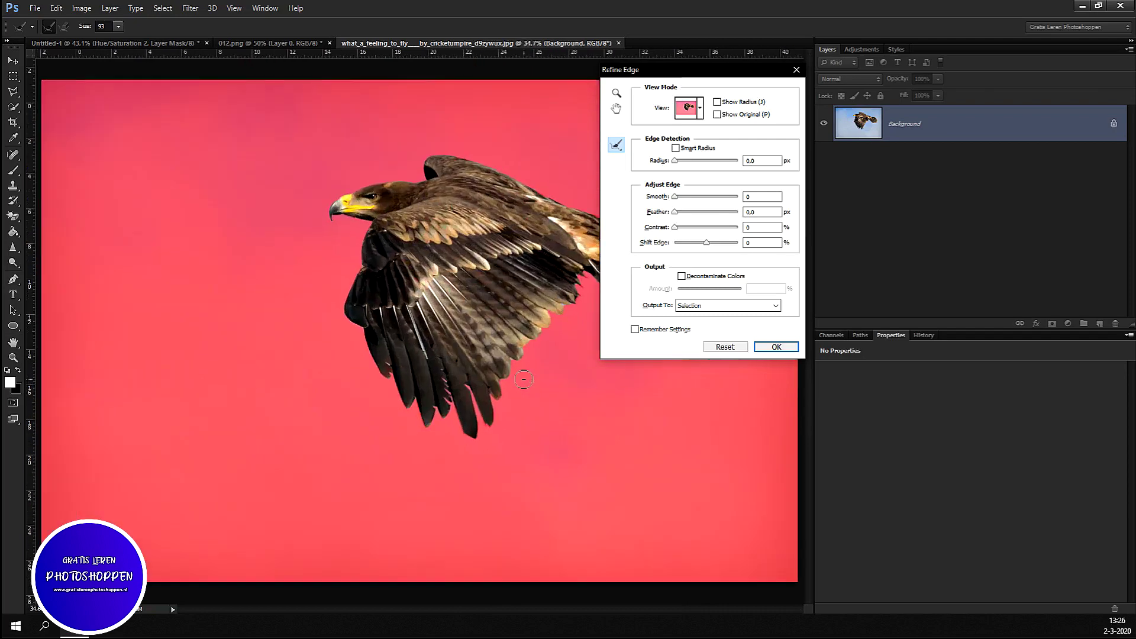
pyautogui.scroll(1, 523, 376)
pyautogui.scroll(1, 523, 373)
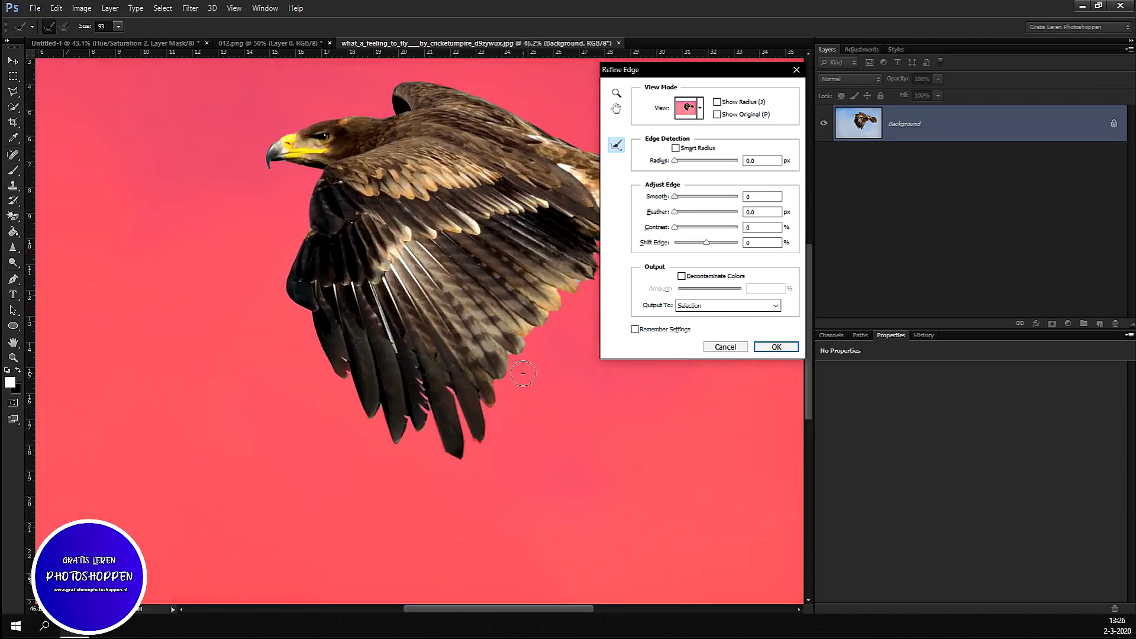
pyautogui.click(759, 352)
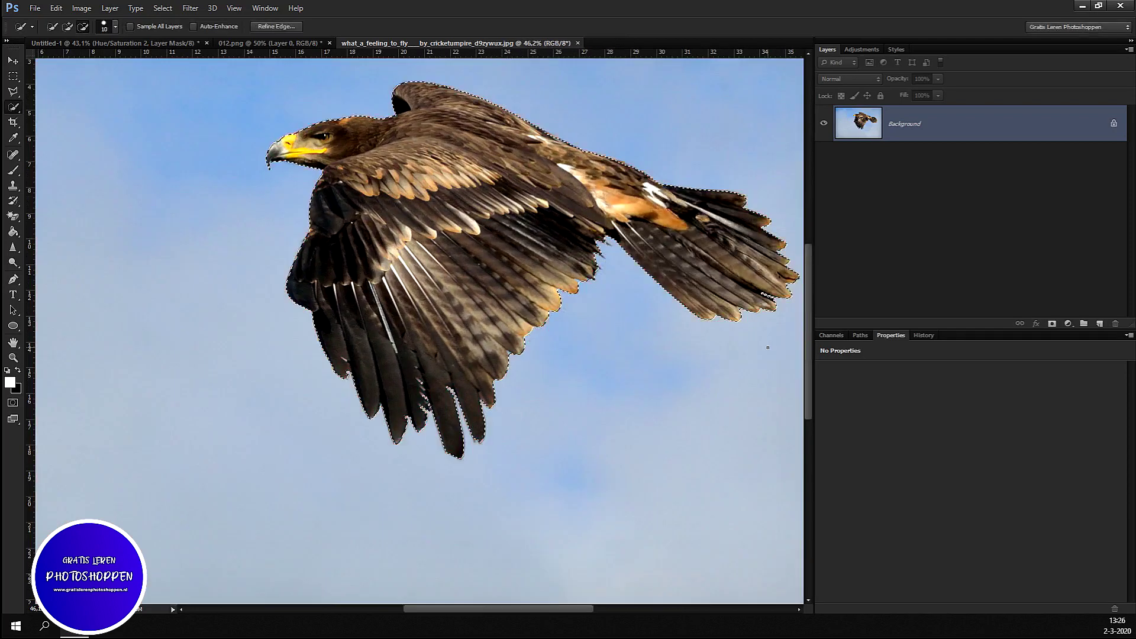
# Copy the eagle, close its photo without saving, and paste it above the wolf scene's top layer.
pyautogui.scroll(-4, 530, 390)
pyautogui.hotkey('ctrl', 'BackSpace')
pyautogui.hotkey('ctrl', 'd')
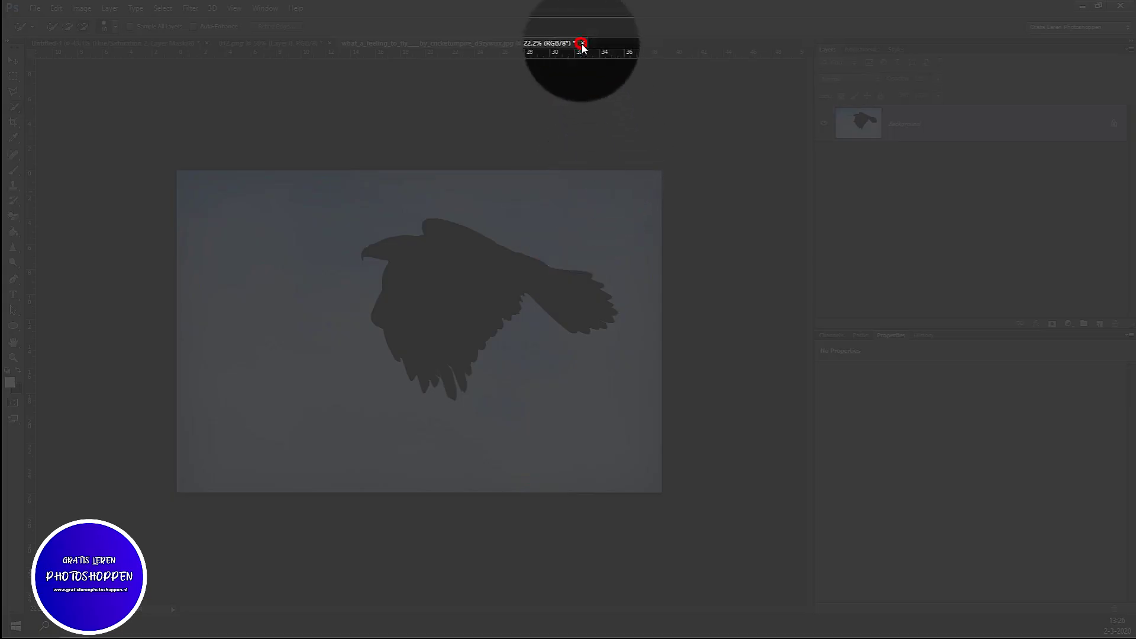
pyautogui.click(582, 43)
pyautogui.click(564, 235)
pyautogui.click(1005, 125)
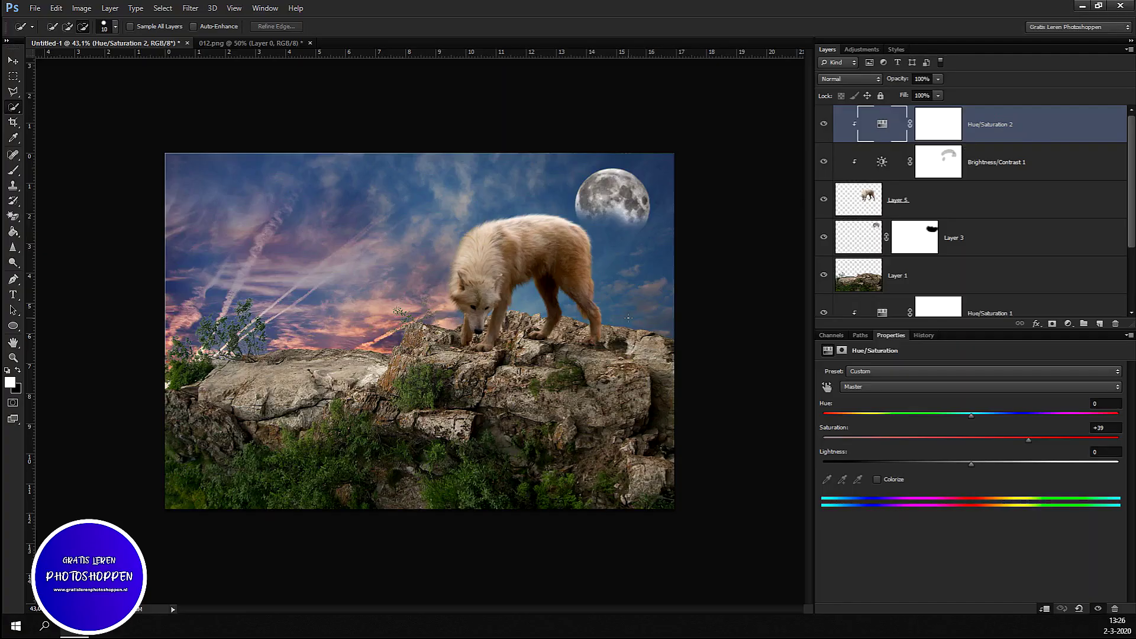
pyautogui.hotkey('ctrl', 'v')
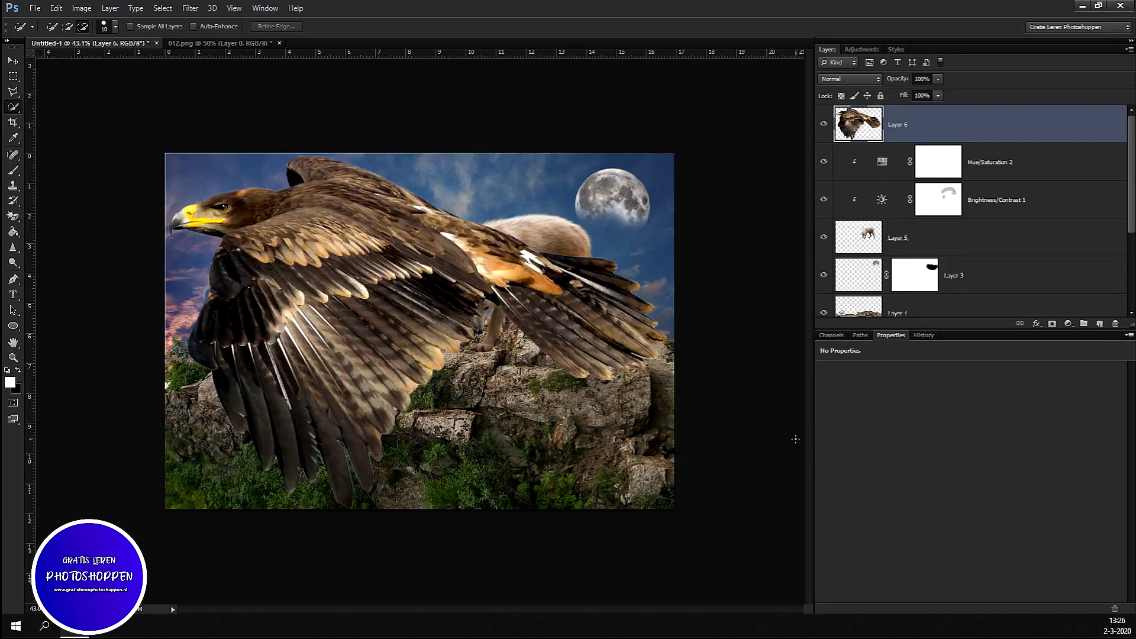
# Shrink the eagle to about 49%, tilt it roughly 12°, and set it on the lower-right rocks.
pyautogui.hotkey('ctrl', 't')
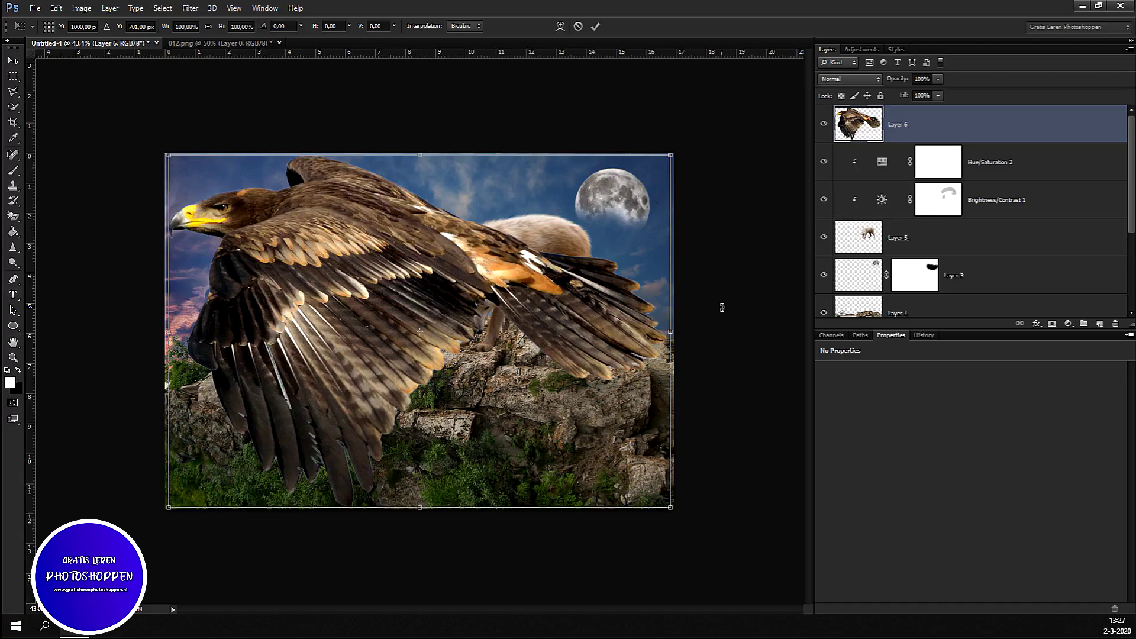
pyautogui.moveTo(722, 307)
pyautogui.mouseDown()
pyautogui.moveTo(741, 322)
pyautogui.moveTo(739, 411)
pyautogui.mouseUp()
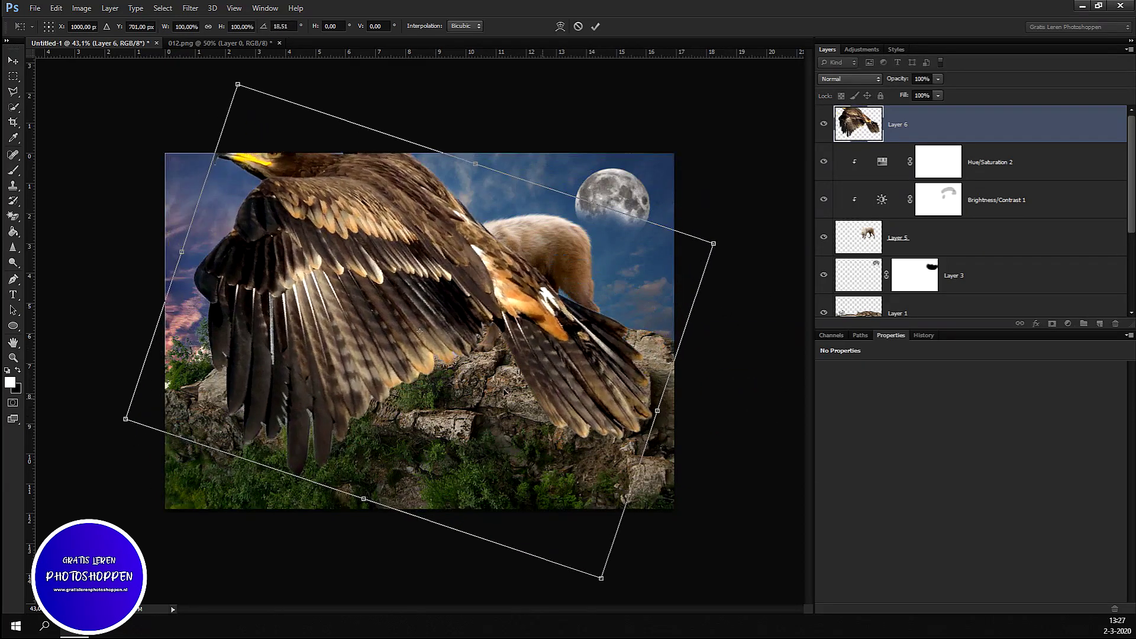
pyautogui.moveTo(242, 87)
pyautogui.mouseDown()
pyautogui.moveTo(438, 352)
pyautogui.moveTo(421, 332)
pyautogui.mouseUp()
pyautogui.moveTo(485, 463)
pyautogui.mouseDown()
pyautogui.moveTo(572, 487)
pyautogui.moveTo(554, 489)
pyautogui.moveTo(574, 459)
pyautogui.moveTo(569, 438)
pyautogui.moveTo(569, 468)
pyautogui.mouseUp()
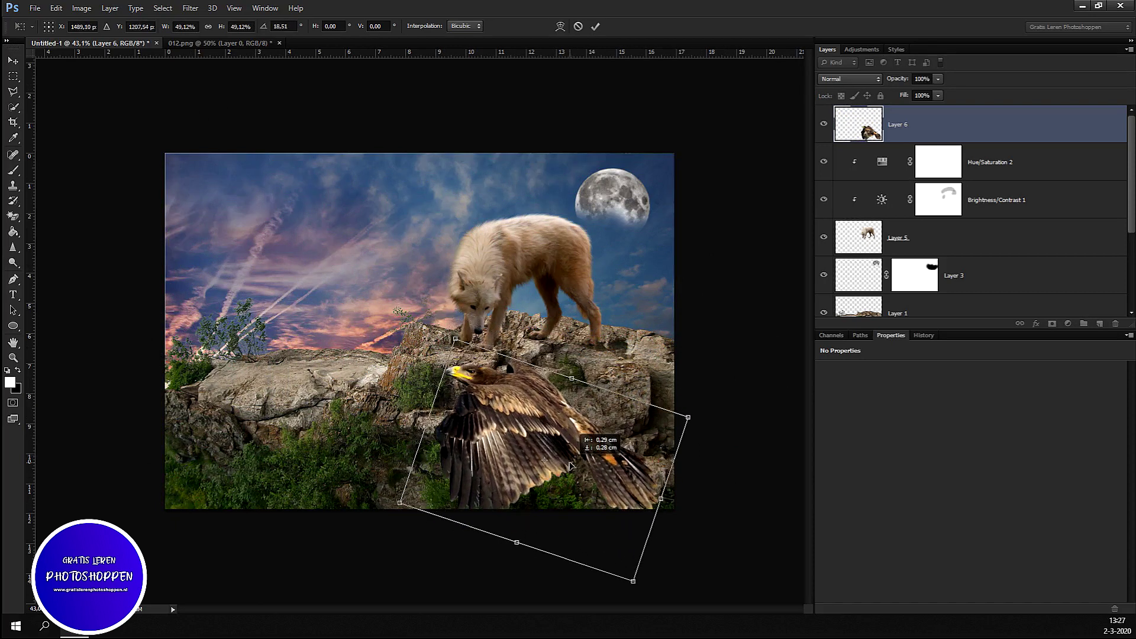
pyautogui.moveTo(707, 464); pyautogui.dragTo(718, 436)
pyautogui.moveTo(600, 465); pyautogui.dragTo(606, 460)
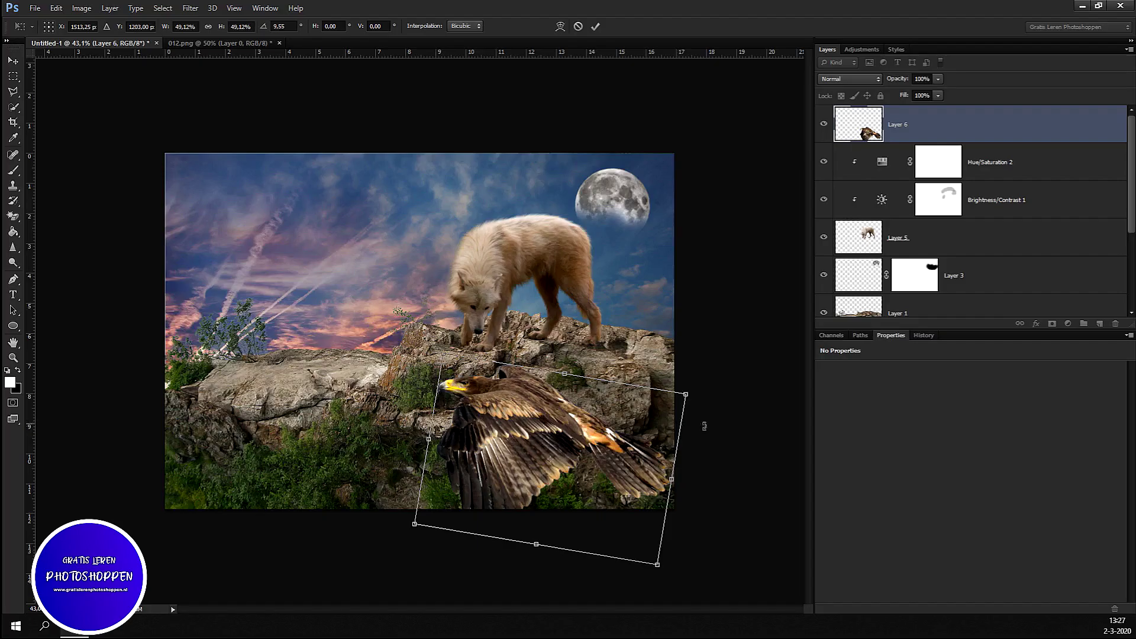
pyautogui.moveTo(719, 428); pyautogui.dragTo(718, 434)
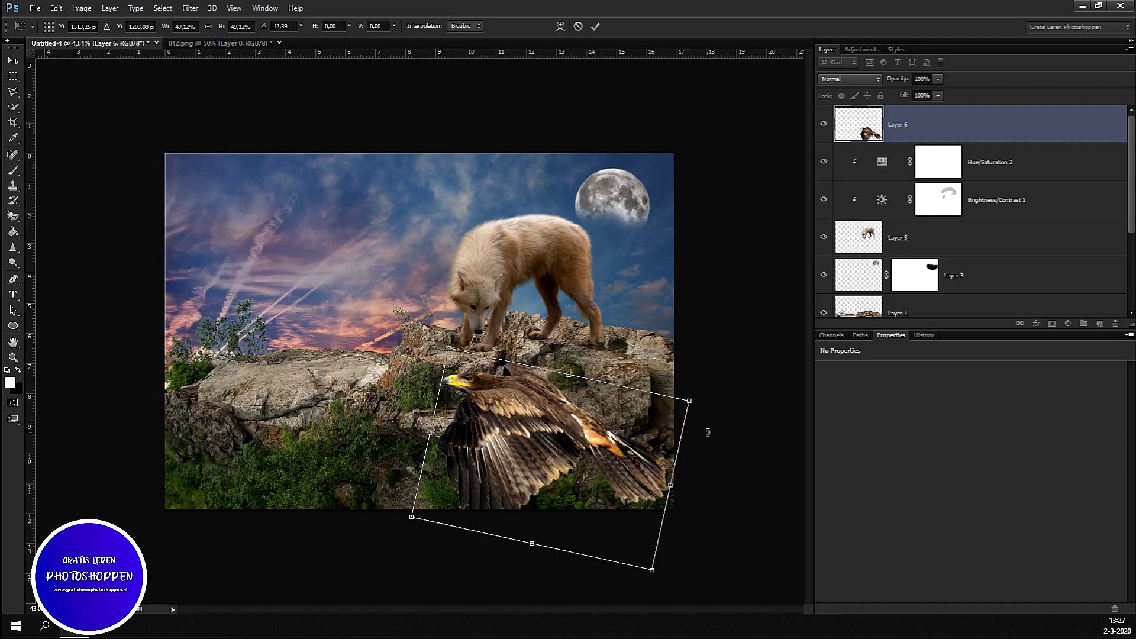
pyautogui.press('Return')
pyautogui.press('w')
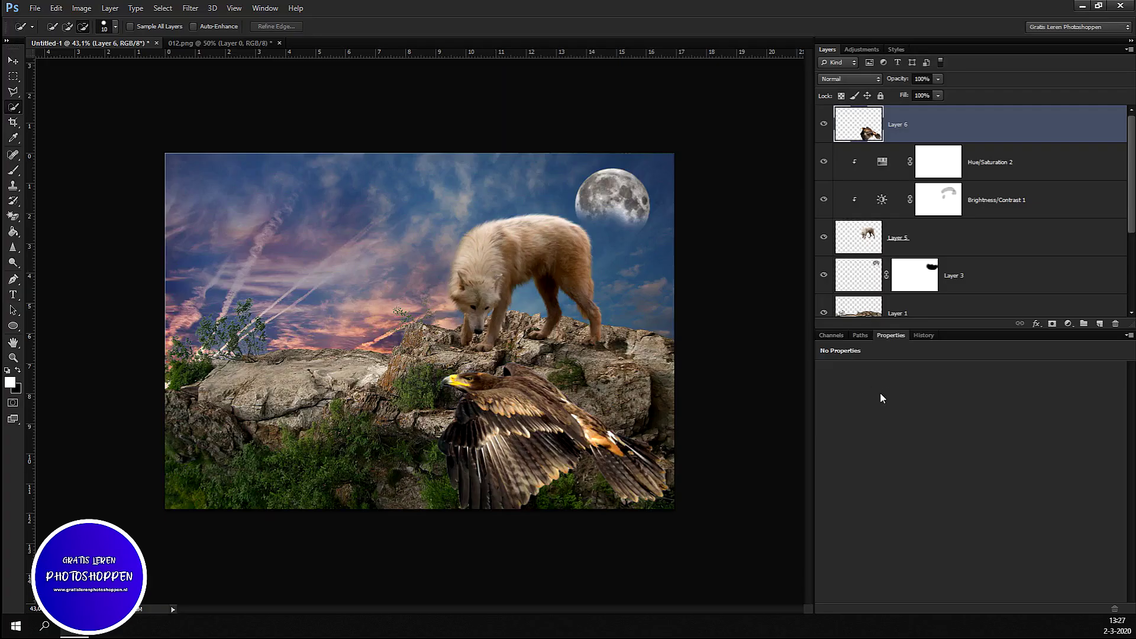
# Shift the eagle slightly right and darken it with a Brightness/Contrast layer at −59.
pyautogui.click(13, 61)
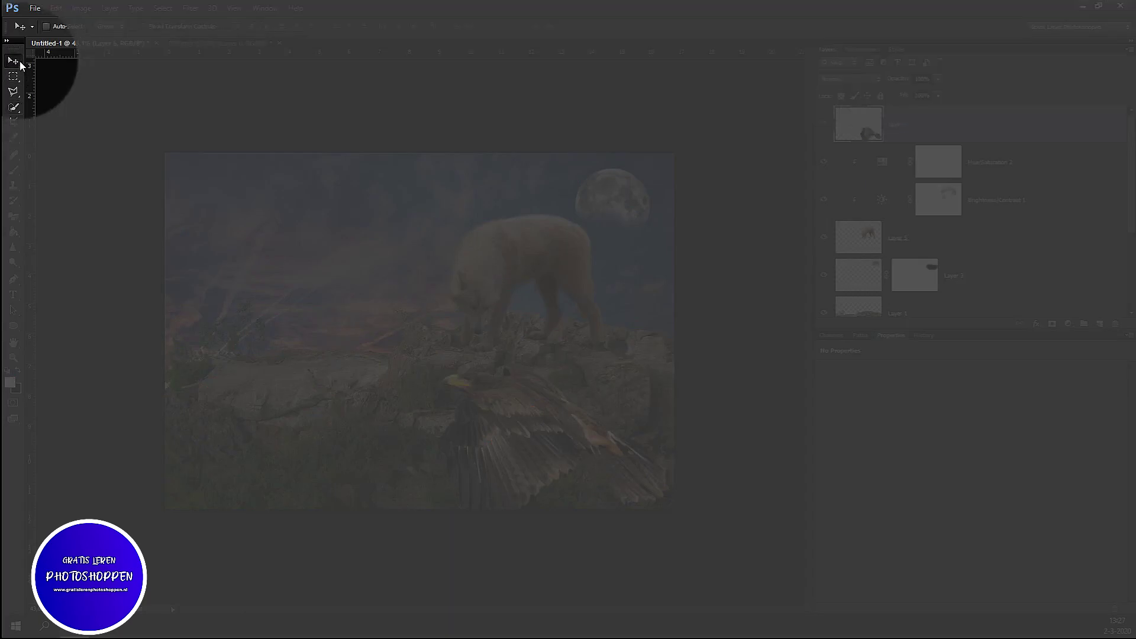
pyautogui.moveTo(535, 409); pyautogui.dragTo(561, 407)
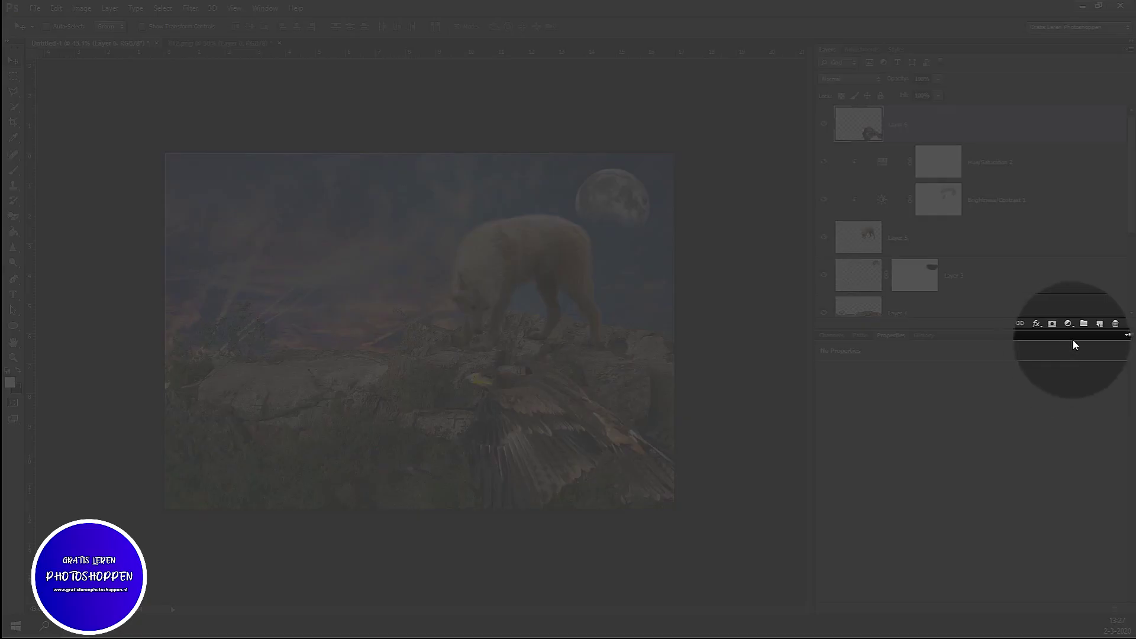
pyautogui.click(1068, 324)
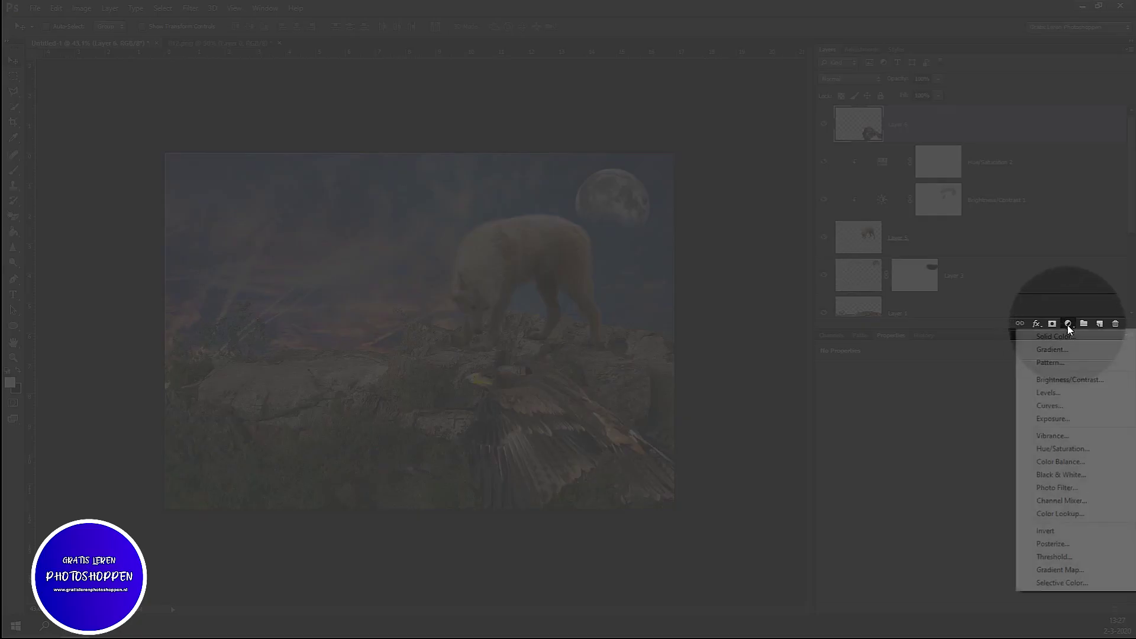
pyautogui.click(1075, 380)
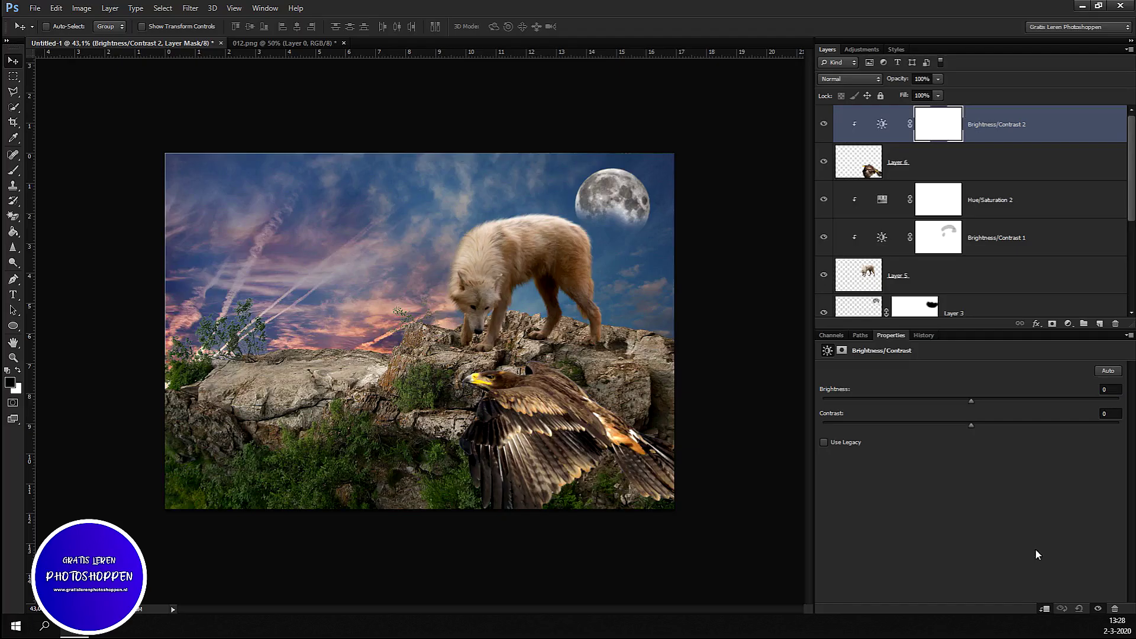
pyautogui.moveTo(964, 402); pyautogui.dragTo(926, 424)
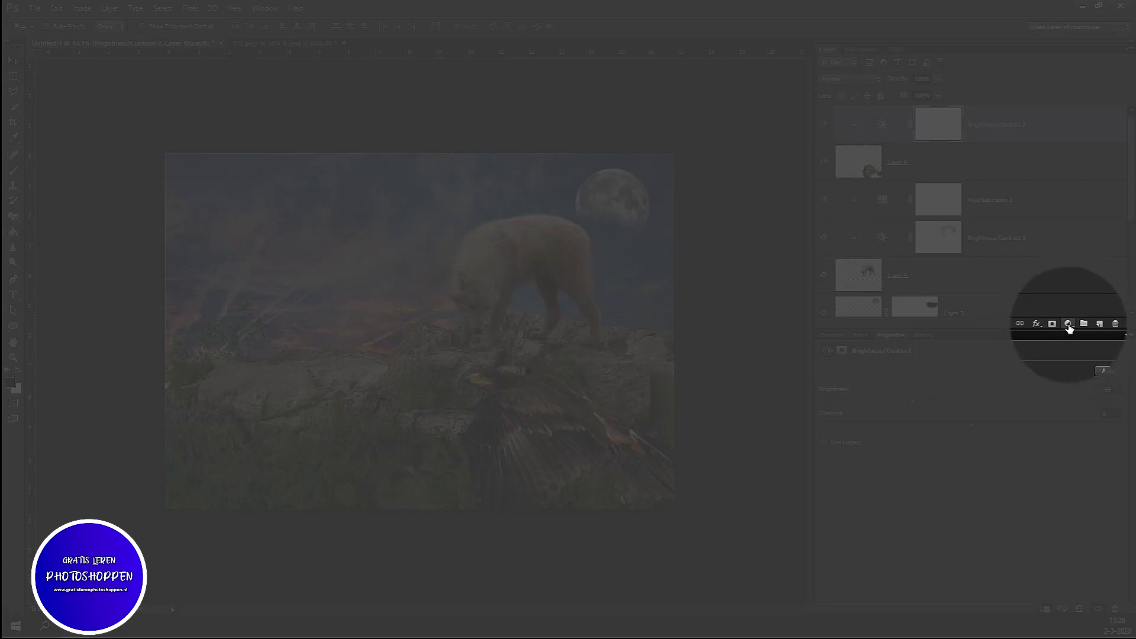
# Add a Hue/Saturation layer clipped to the eagle with saturation +21.
pyautogui.click(1069, 325)
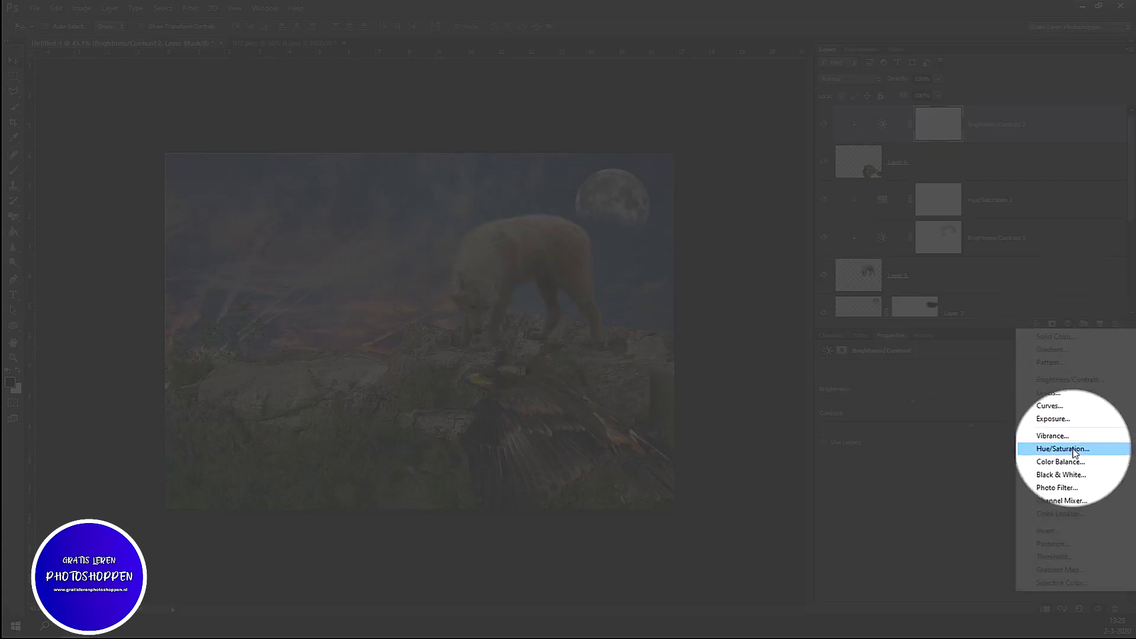
pyautogui.click(1073, 449)
pyautogui.click(1044, 608)
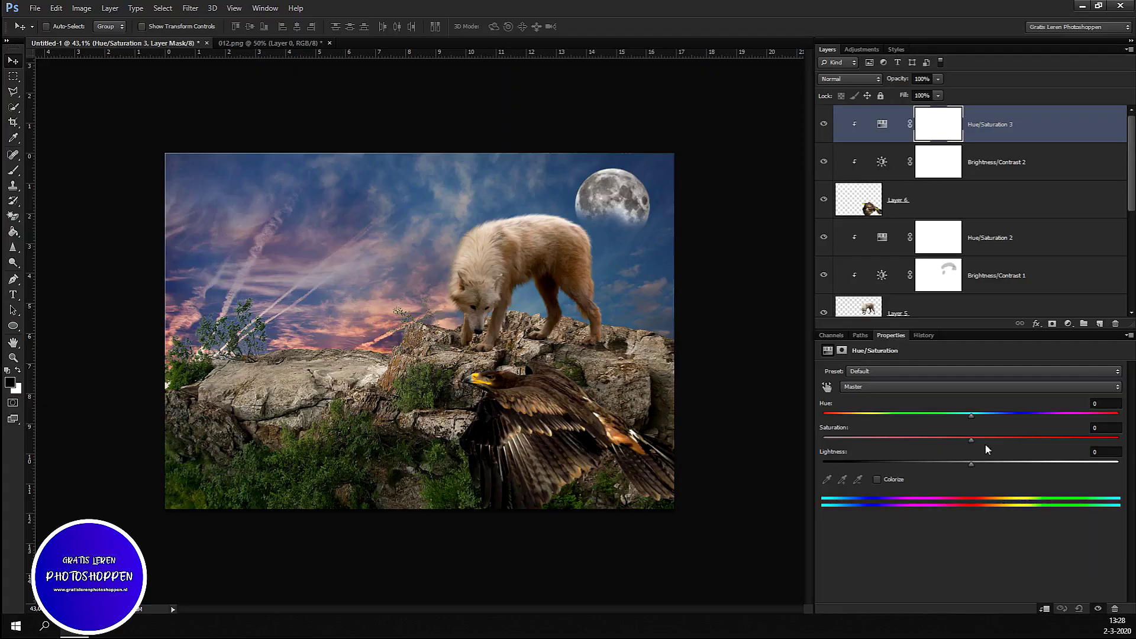
pyautogui.moveTo(977, 440); pyautogui.dragTo(1003, 440)
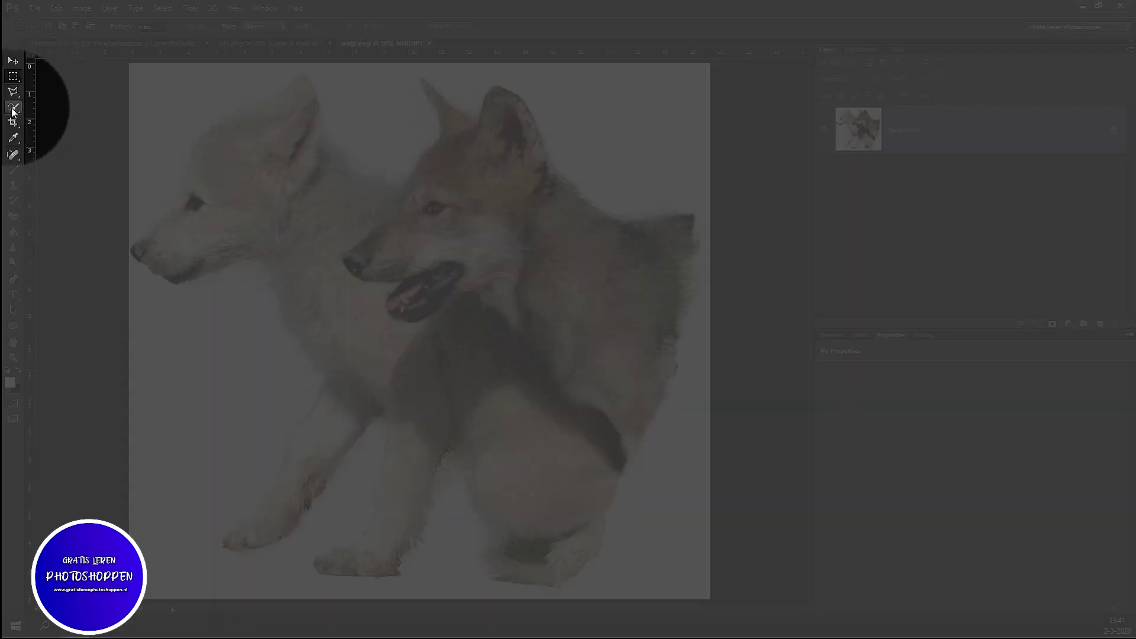
# Quick-select the white pup's head, neck, chest and ear.
pyautogui.rightClick(13, 107)
pyautogui.click(47, 108)
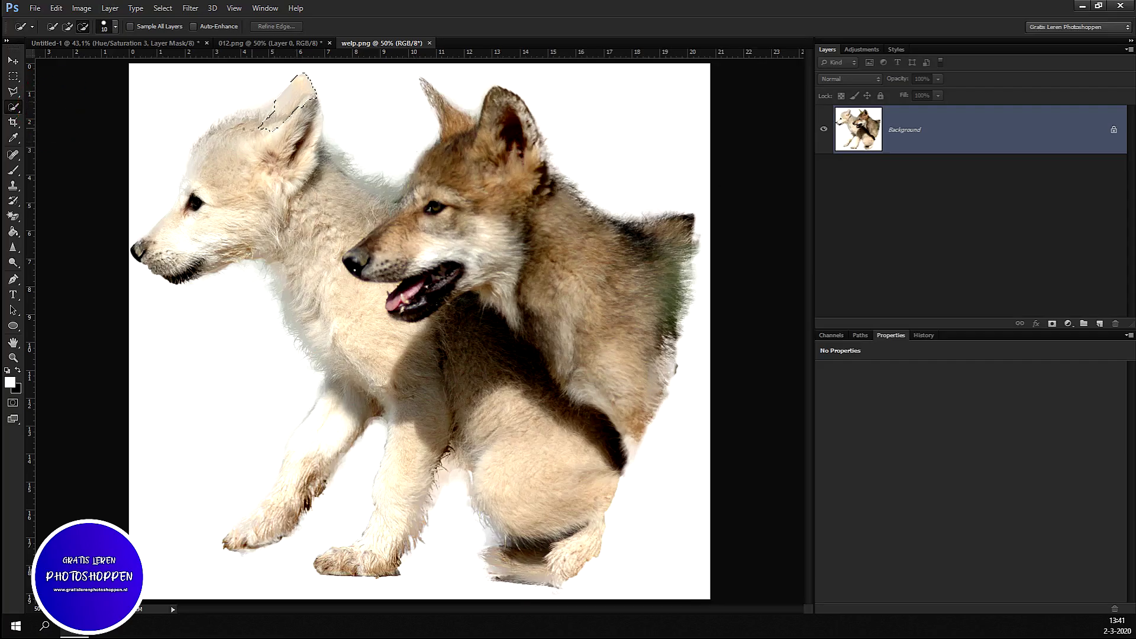
pyautogui.moveTo(211, 149); pyautogui.dragTo(223, 209)
pyautogui.moveTo(296, 225); pyautogui.dragTo(367, 386)
pyautogui.moveTo(347, 244)
pyautogui.mouseDown()
pyautogui.moveTo(331, 213)
pyautogui.moveTo(349, 172)
pyautogui.mouseUp()
pyautogui.moveTo(381, 225); pyautogui.dragTo(408, 198)
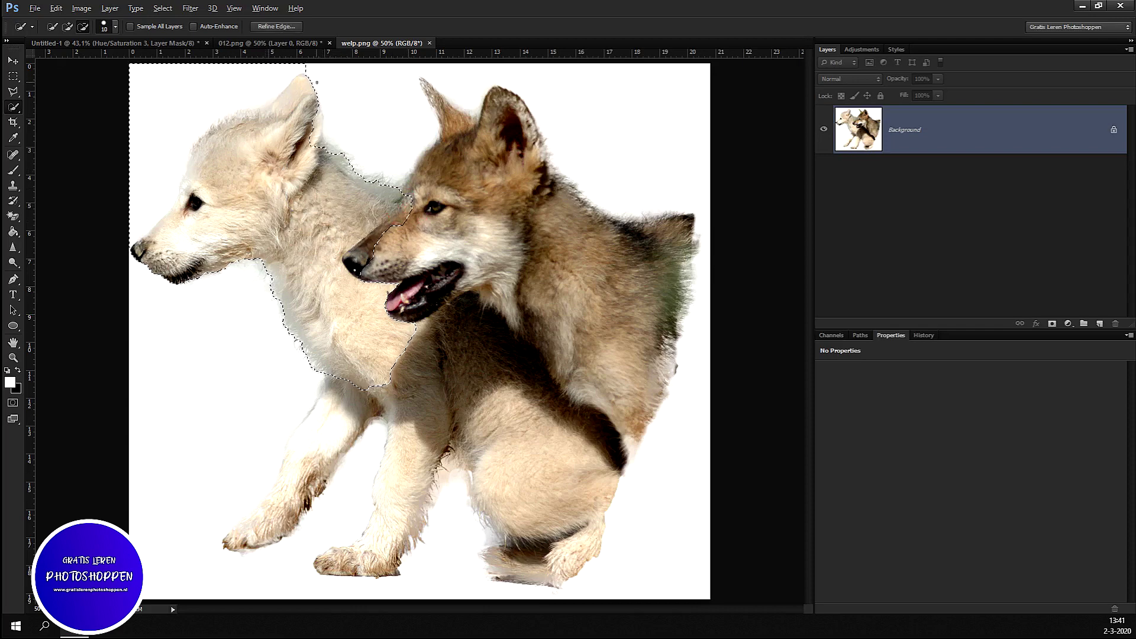
pyautogui.moveTo(282, 95); pyautogui.dragTo(272, 79)
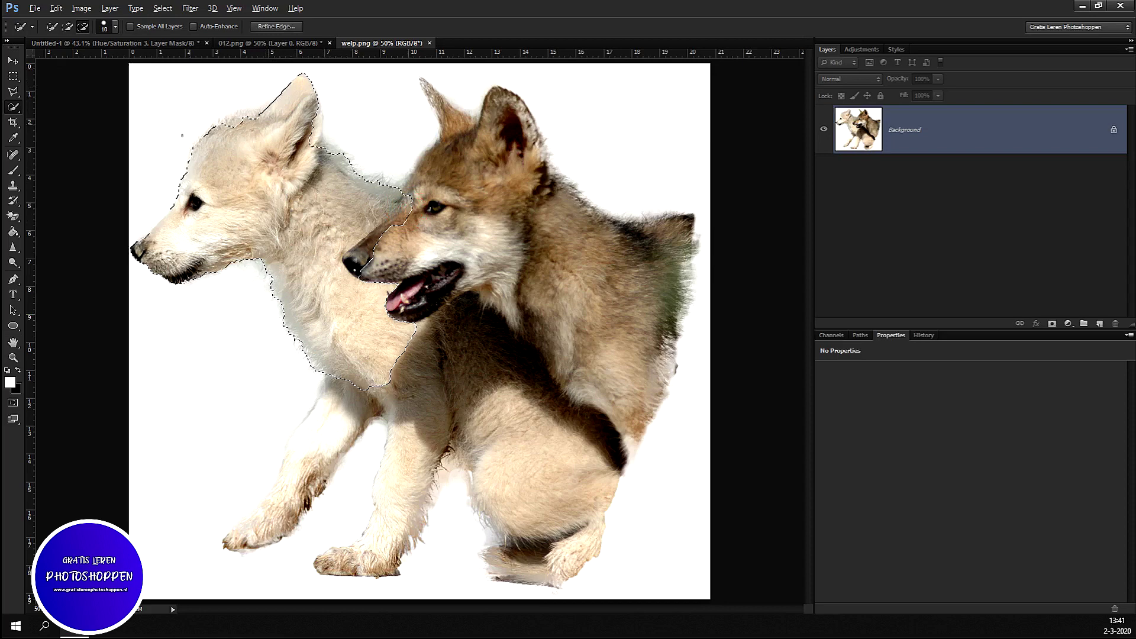
pyautogui.moveTo(182, 135)
pyautogui.mouseDown()
pyautogui.moveTo(266, 110)
pyautogui.moveTo(243, 111)
pyautogui.moveTo(198, 144)
pyautogui.mouseUp()
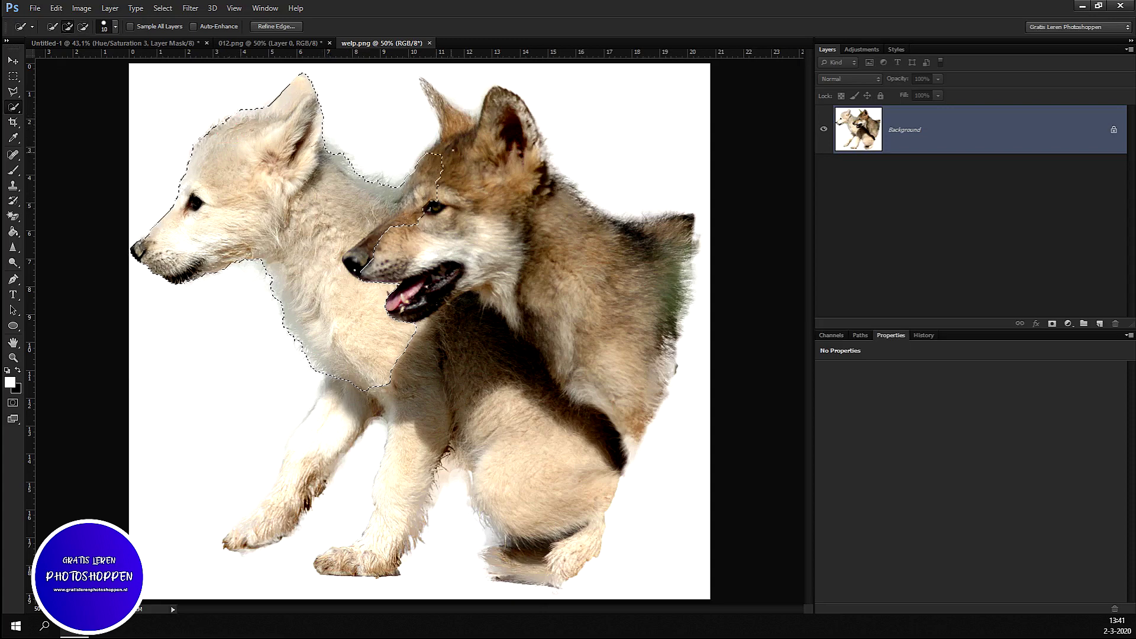
# Add the brown pup's forehead, ear, face, back and hind leg, trimming at the hind paw.
pyautogui.moveTo(453, 150); pyautogui.dragTo(467, 127)
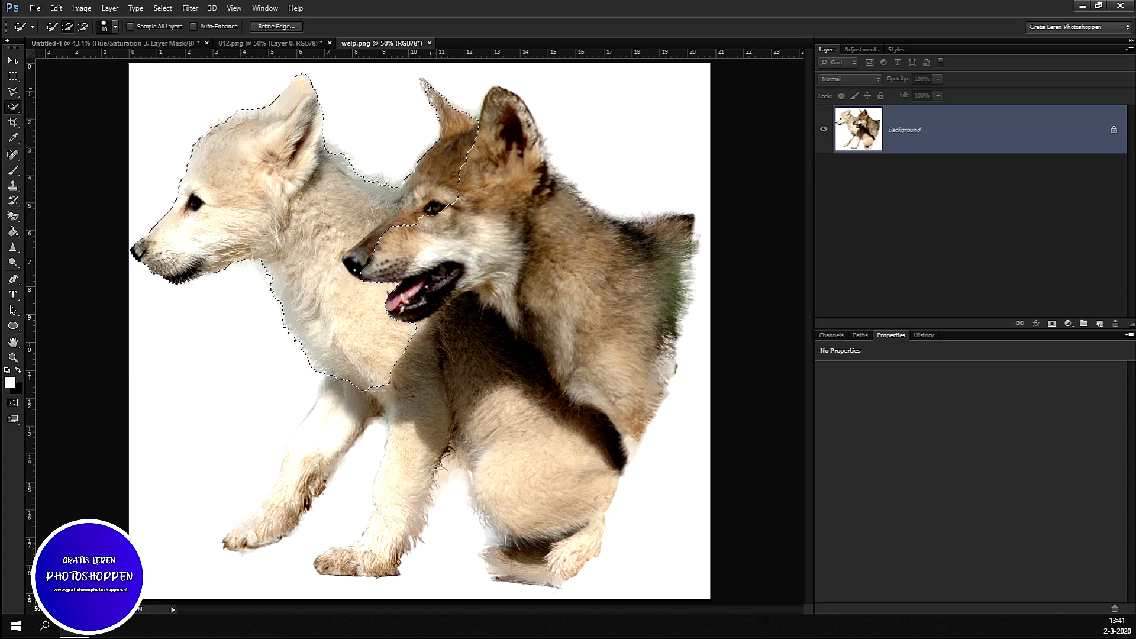
pyautogui.moveTo(468, 142); pyautogui.dragTo(506, 112)
pyautogui.moveTo(485, 196); pyautogui.dragTo(568, 201)
pyautogui.moveTo(675, 237); pyautogui.dragTo(615, 449)
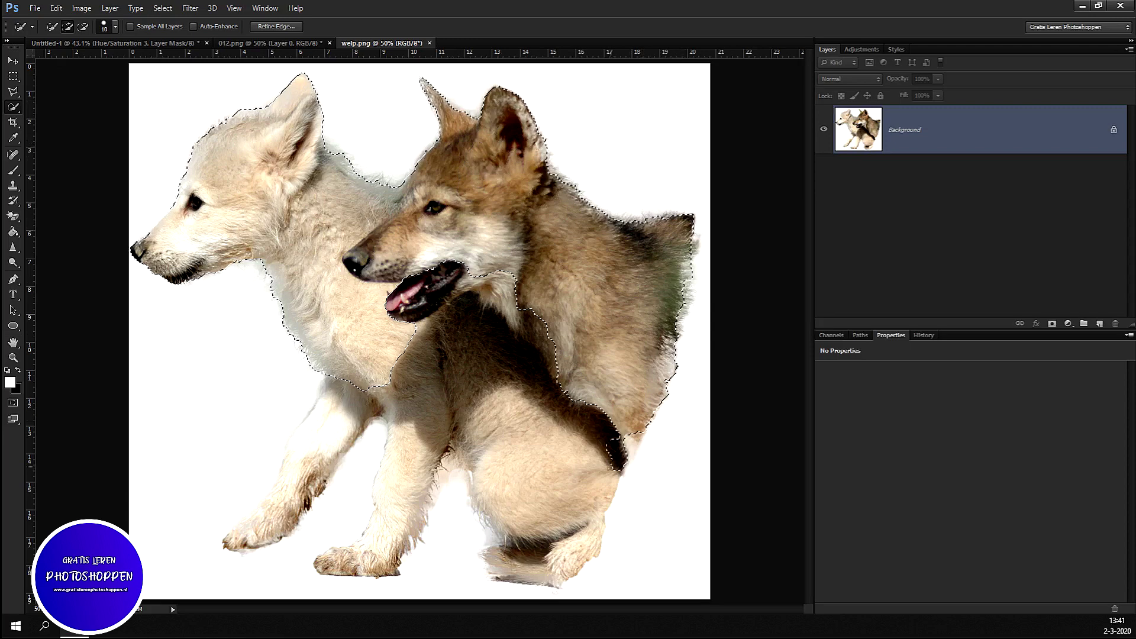
pyautogui.moveTo(450, 450); pyautogui.dragTo(532, 550)
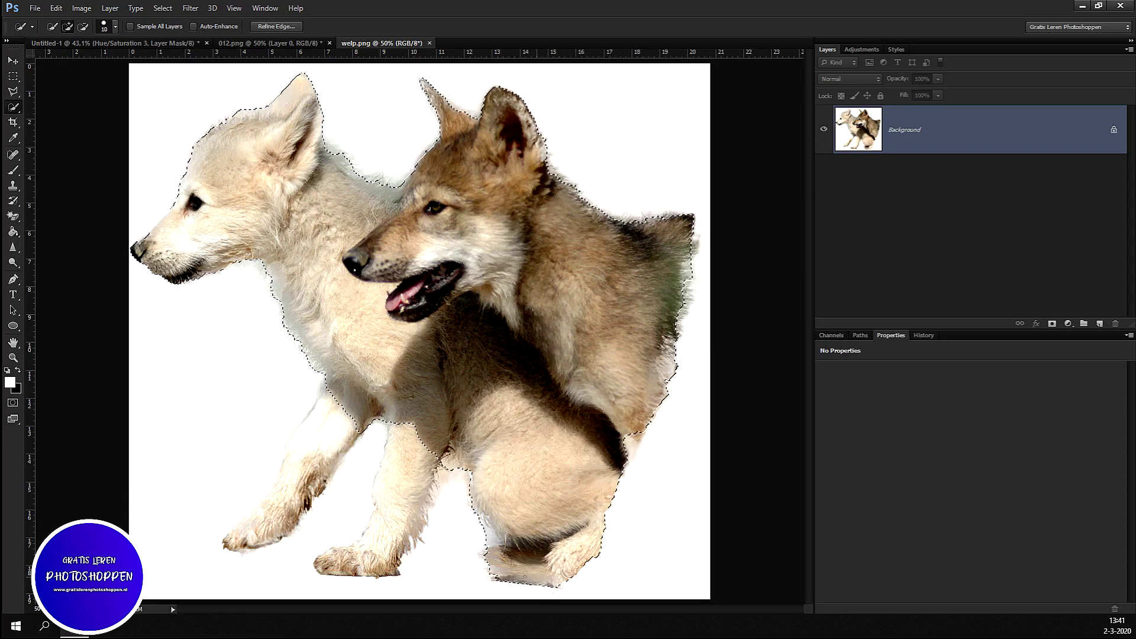
pyautogui.click(529, 561)
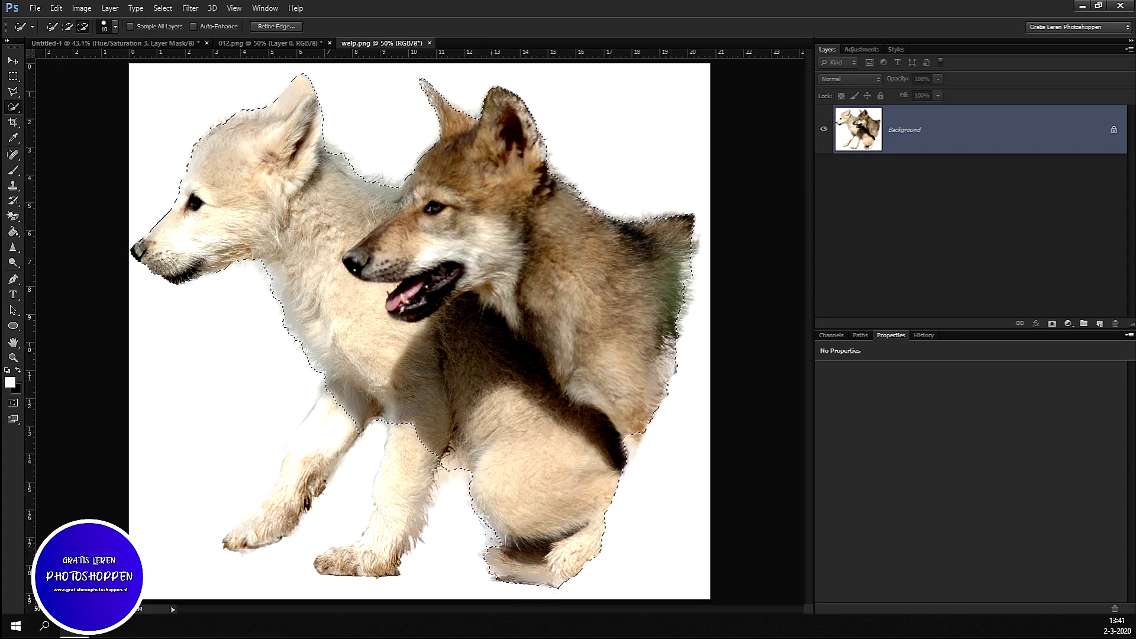
pyautogui.keyDown('alt'); pyautogui.click(470, 558); pyautogui.keyUp('alt')
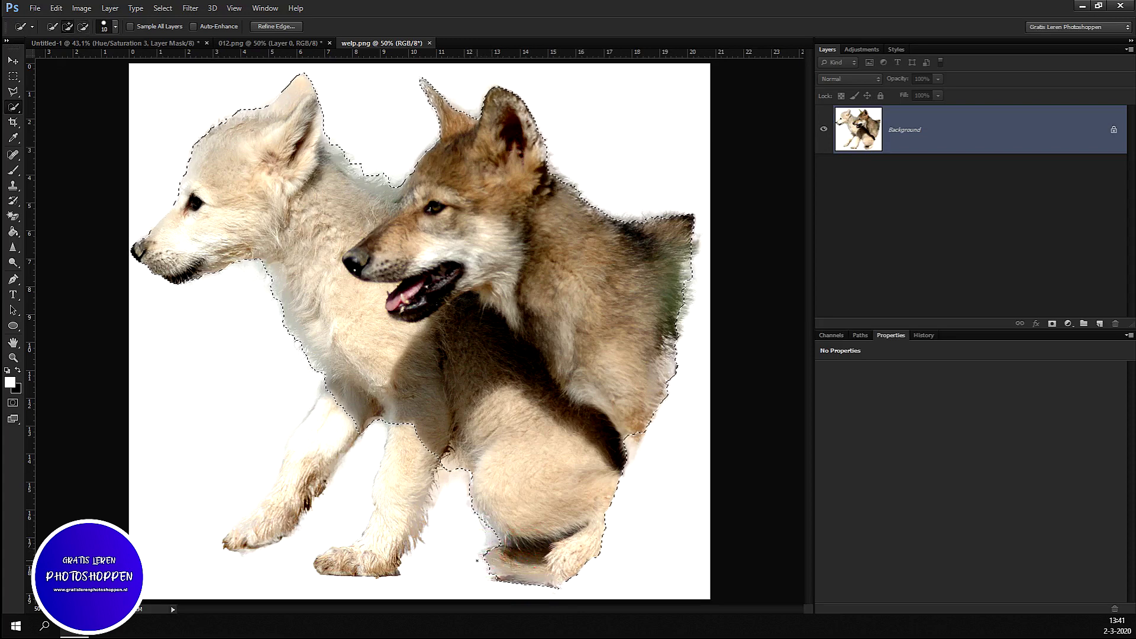
pyautogui.keyDown('alt'); pyautogui.click(480, 552); pyautogui.keyUp('alt')
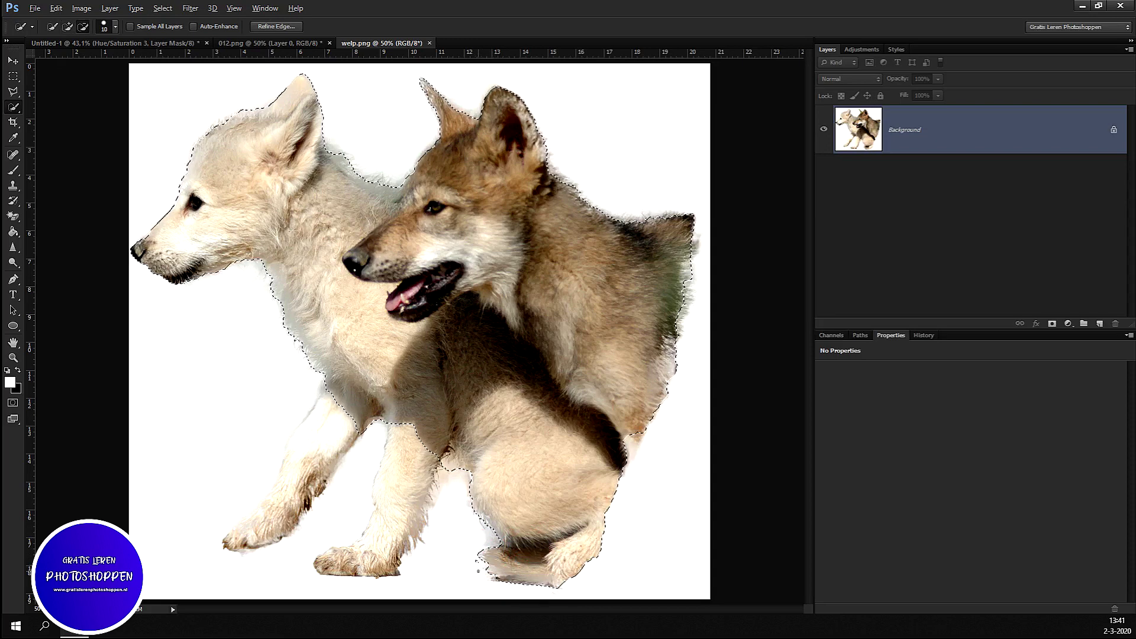
pyautogui.keyDown('alt'); pyautogui.click(480, 556); pyautogui.keyUp('alt')
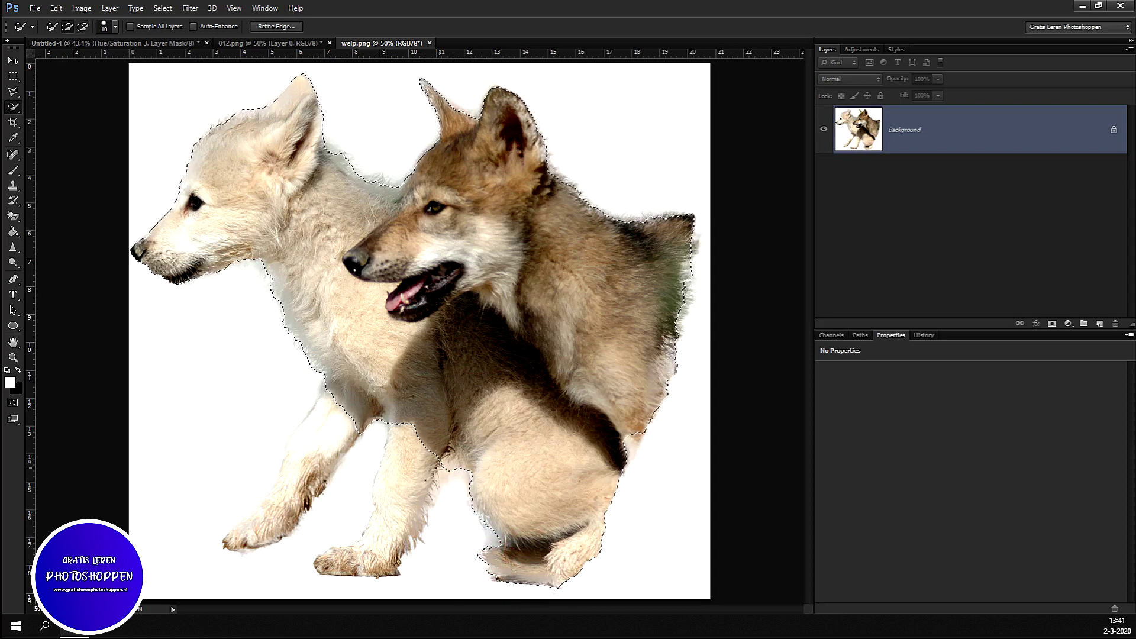
# Add the white pup's front legs and paws to the selection.
pyautogui.moveTo(409, 505); pyautogui.dragTo(375, 567)
pyautogui.click(368, 555)
pyautogui.moveTo(303, 444)
pyautogui.mouseDown()
pyautogui.moveTo(284, 521)
pyautogui.moveTo(248, 541)
pyautogui.moveTo(302, 496)
pyautogui.mouseUp()
pyautogui.moveTo(273, 510); pyautogui.dragTo(277, 498)
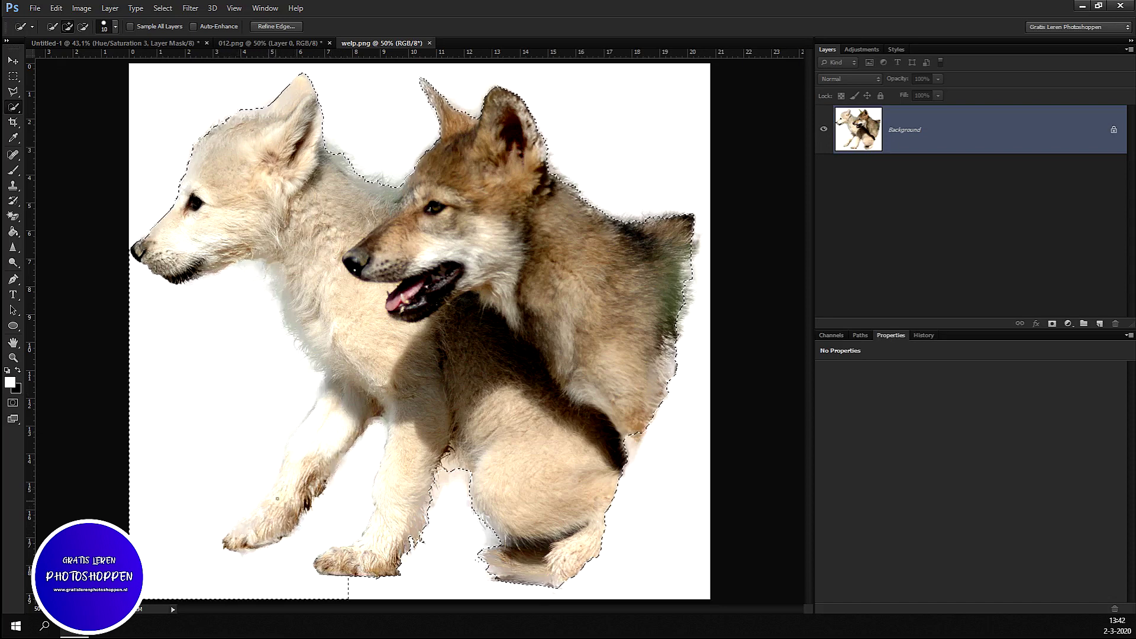
pyautogui.click(284, 479)
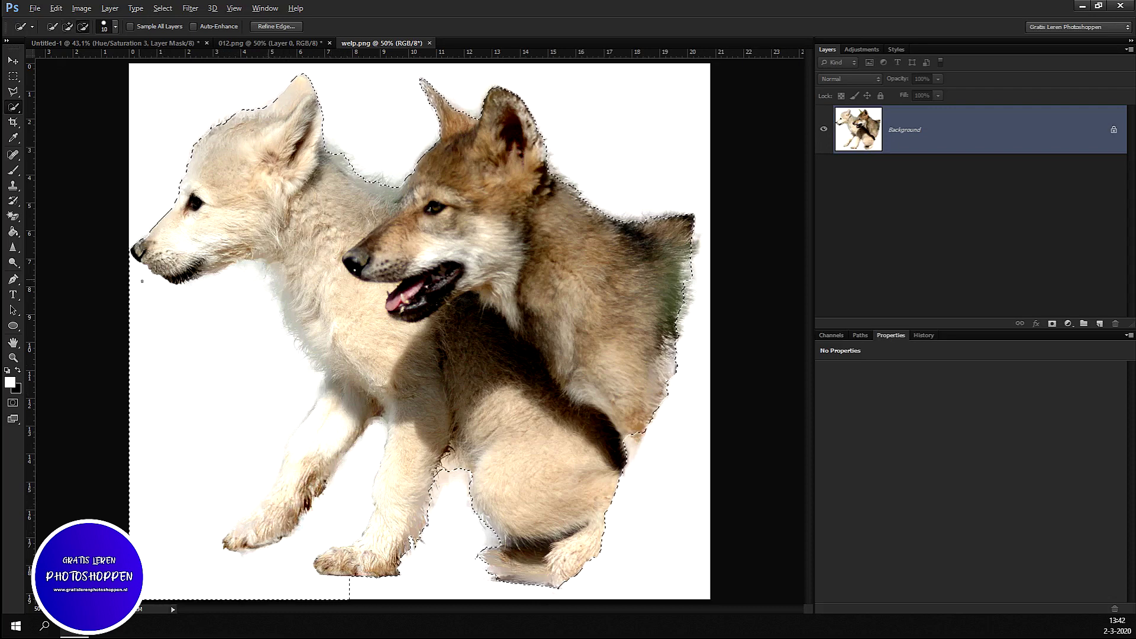
# Subtract the white background beside the chest, between the legs and around the paws.
pyautogui.moveTo(259, 305); pyautogui.dragTo(278, 355)
pyautogui.moveTo(297, 398); pyautogui.dragTo(242, 487)
pyautogui.keyDown('alt'); pyautogui.click(225, 508); pyautogui.keyUp('alt')
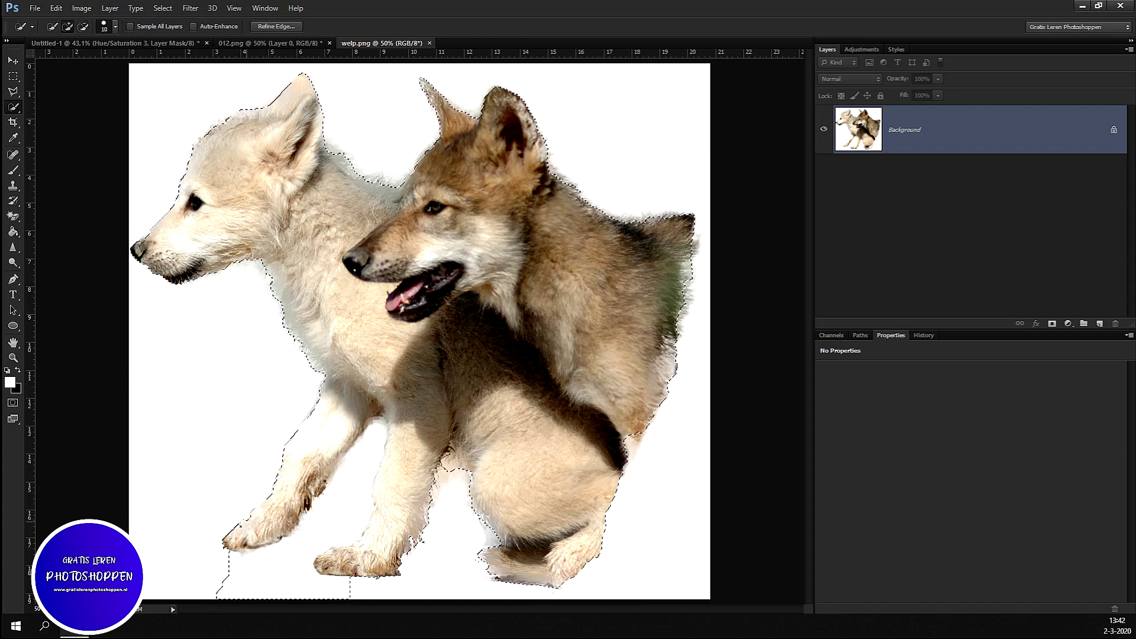
pyautogui.keyDown('alt'); pyautogui.click(279, 554); pyautogui.keyUp('alt')
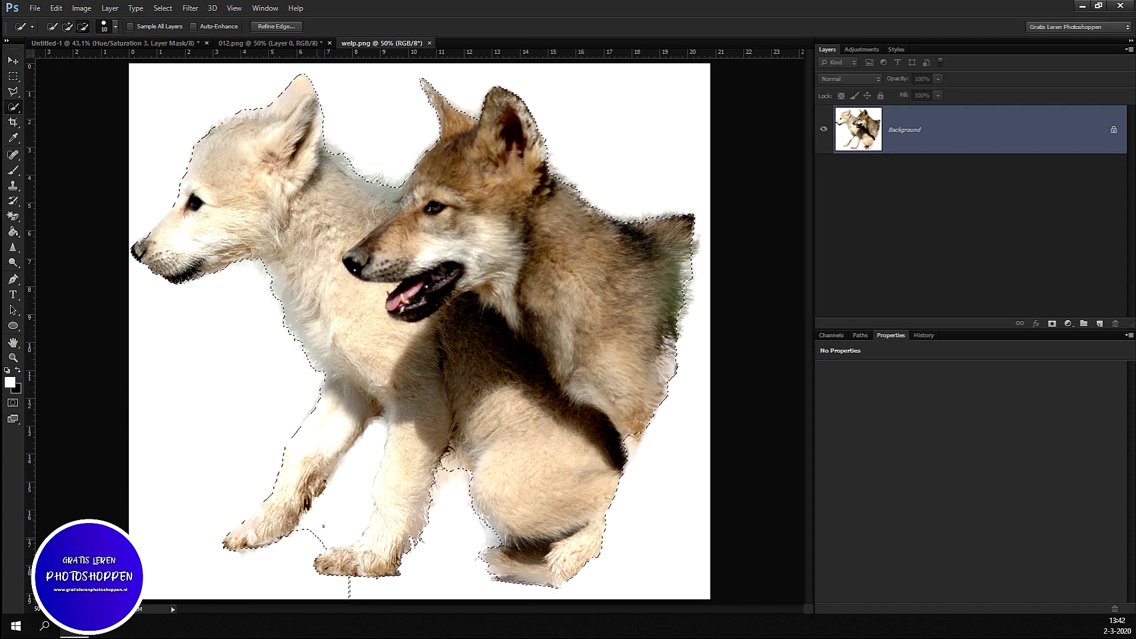
pyautogui.keyDown('alt'); pyautogui.click(363, 469); pyautogui.keyUp('alt')
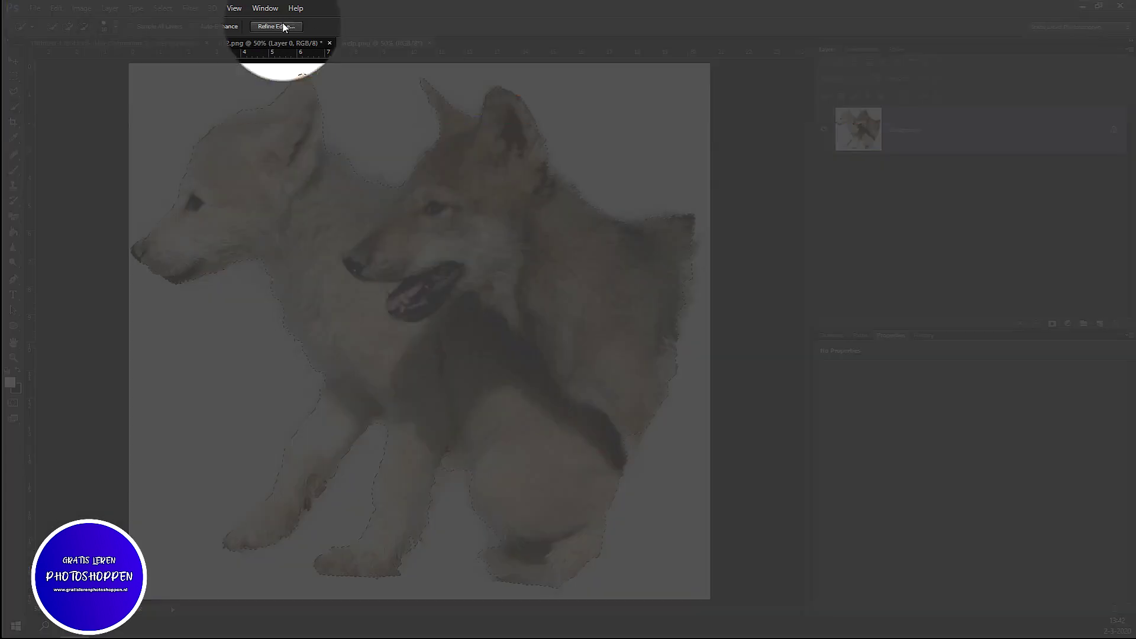
pyautogui.click(282, 27)
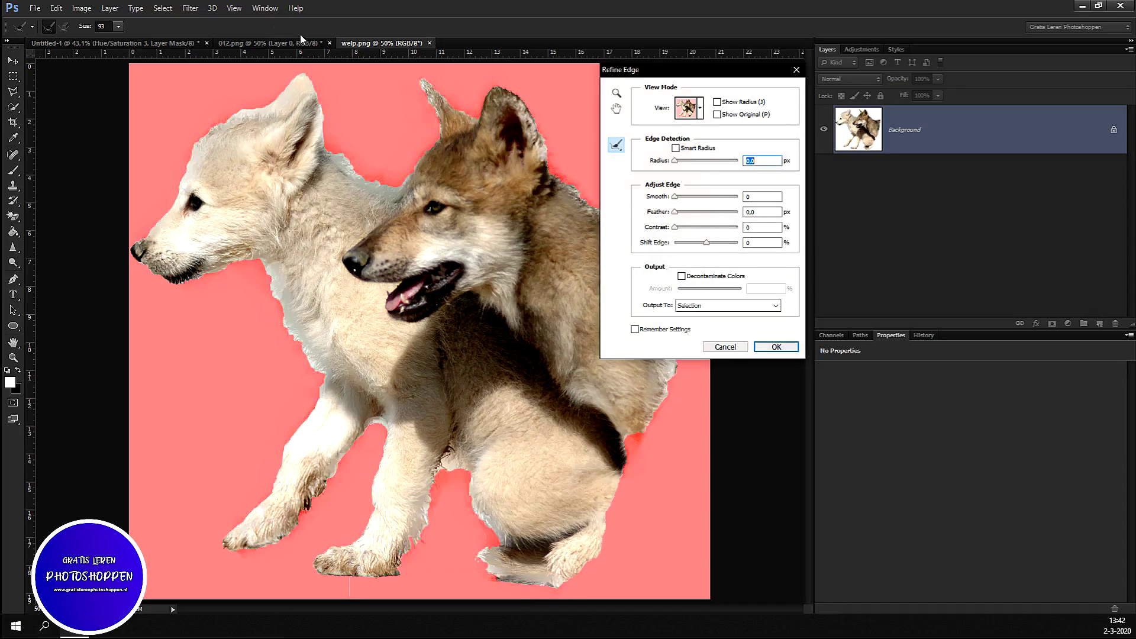
# Refine fur edges on the pups' heads, ears, legs and the brown pup's back, then apply.
pyautogui.moveTo(296, 80); pyautogui.dragTo(163, 213)
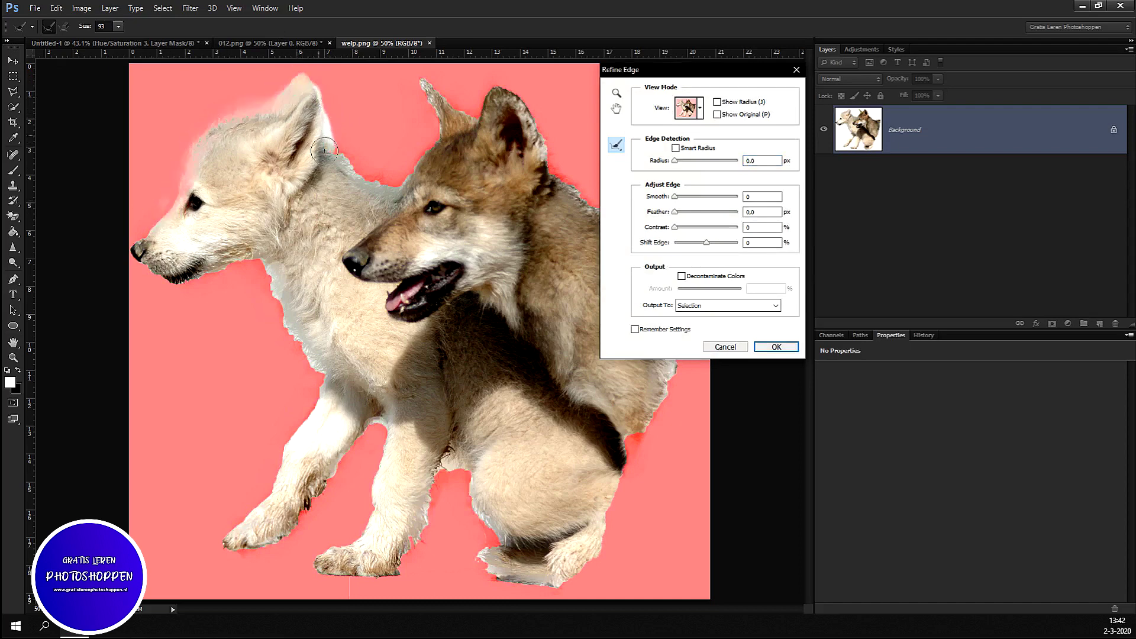
pyautogui.click(406, 191)
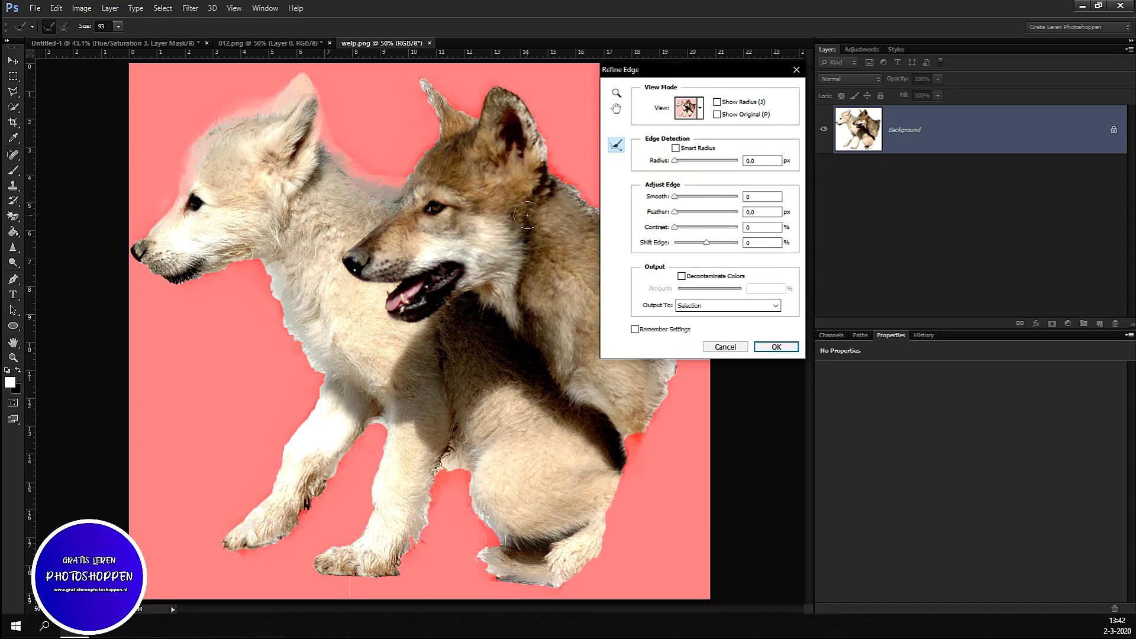
pyautogui.moveTo(422, 87); pyautogui.dragTo(450, 156)
pyautogui.moveTo(503, 83); pyautogui.dragTo(588, 203)
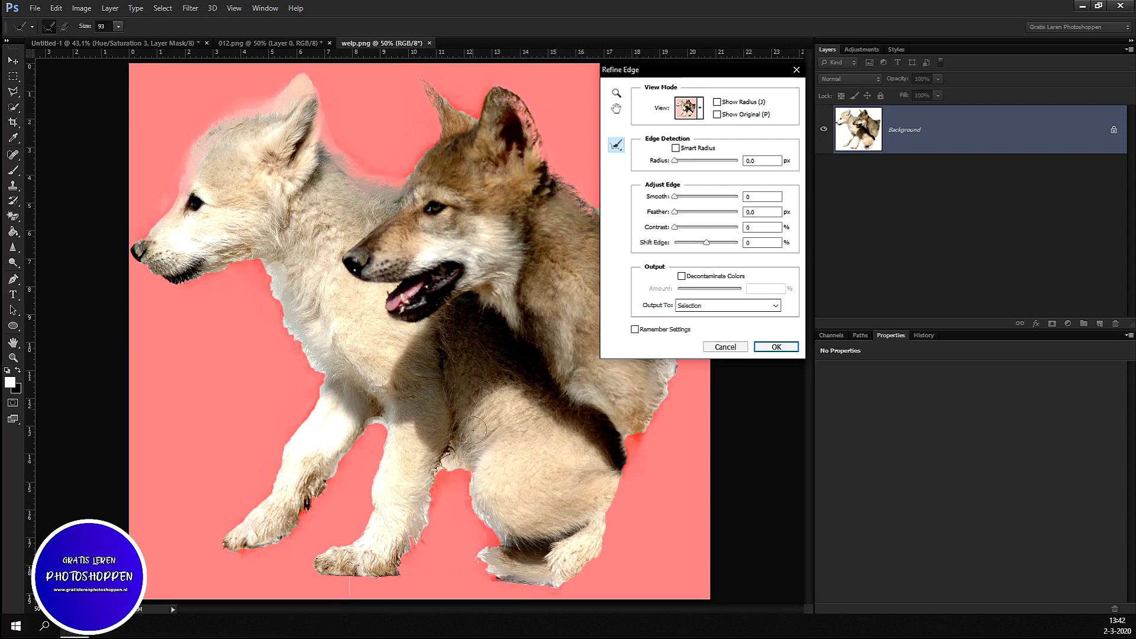
pyautogui.moveTo(260, 264); pyautogui.dragTo(241, 529)
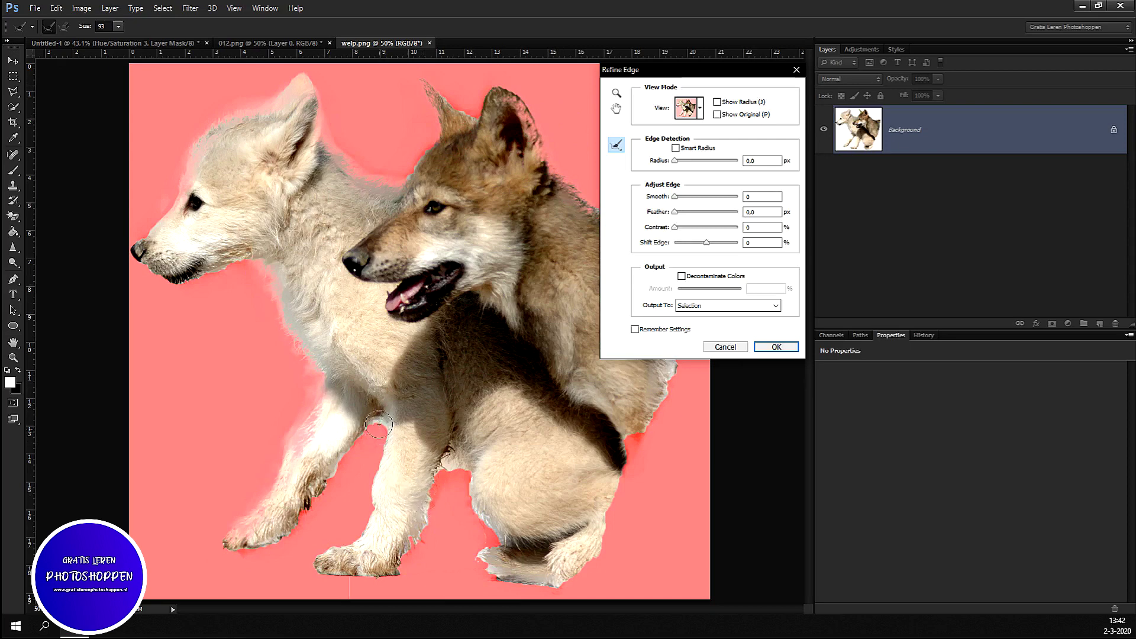
pyautogui.moveTo(378, 428); pyautogui.dragTo(362, 541)
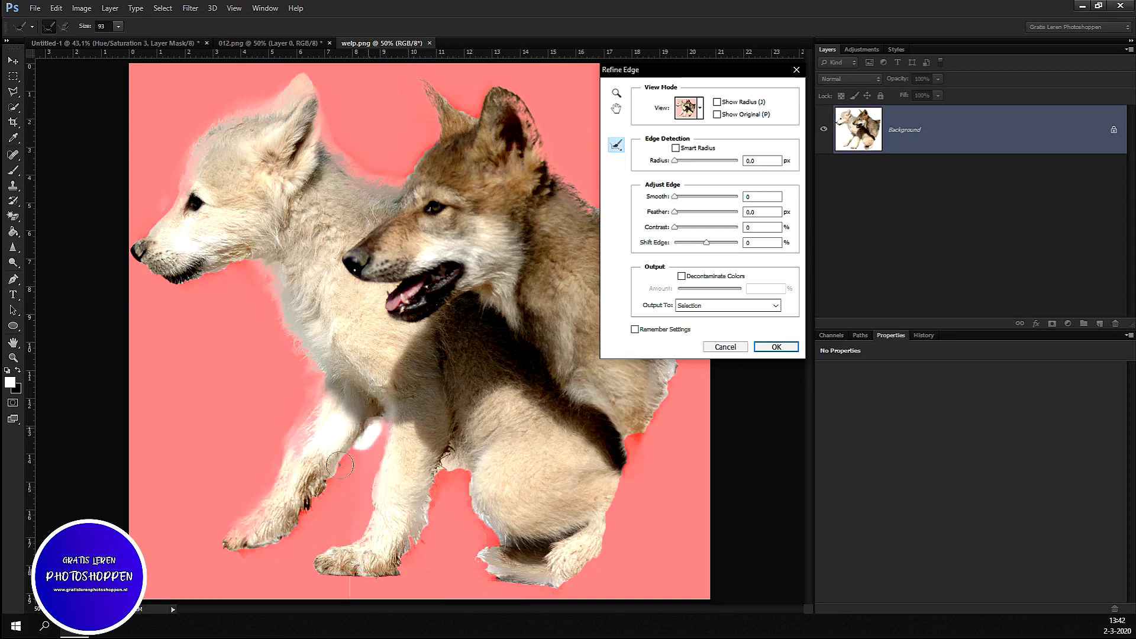
pyautogui.moveTo(449, 467); pyautogui.dragTo(400, 559)
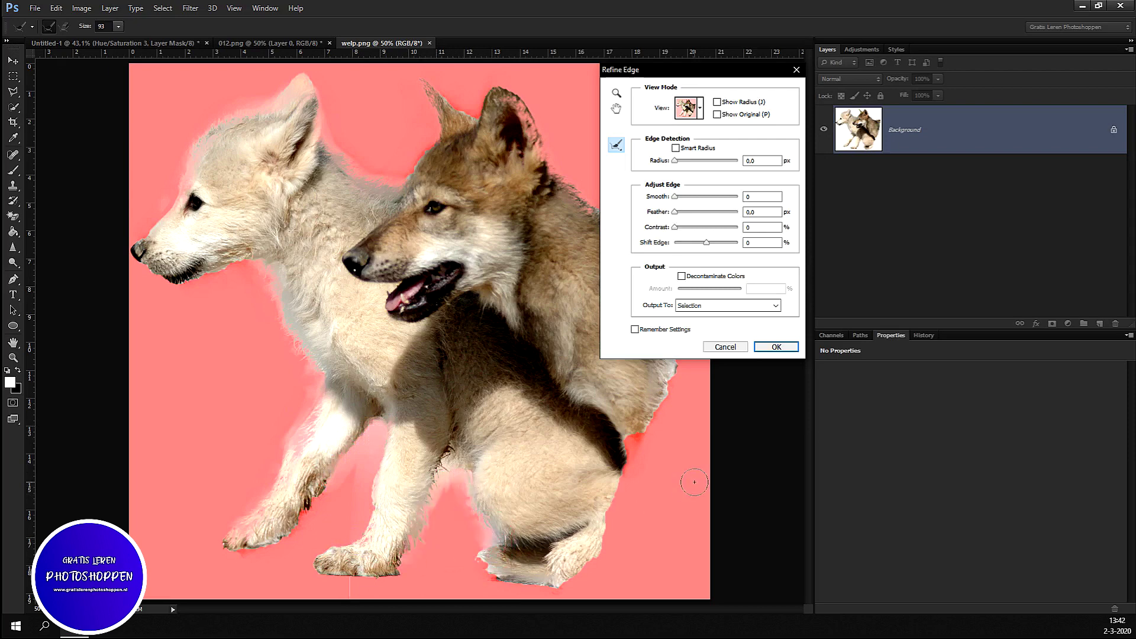
pyautogui.scroll(-3, 594, 488)
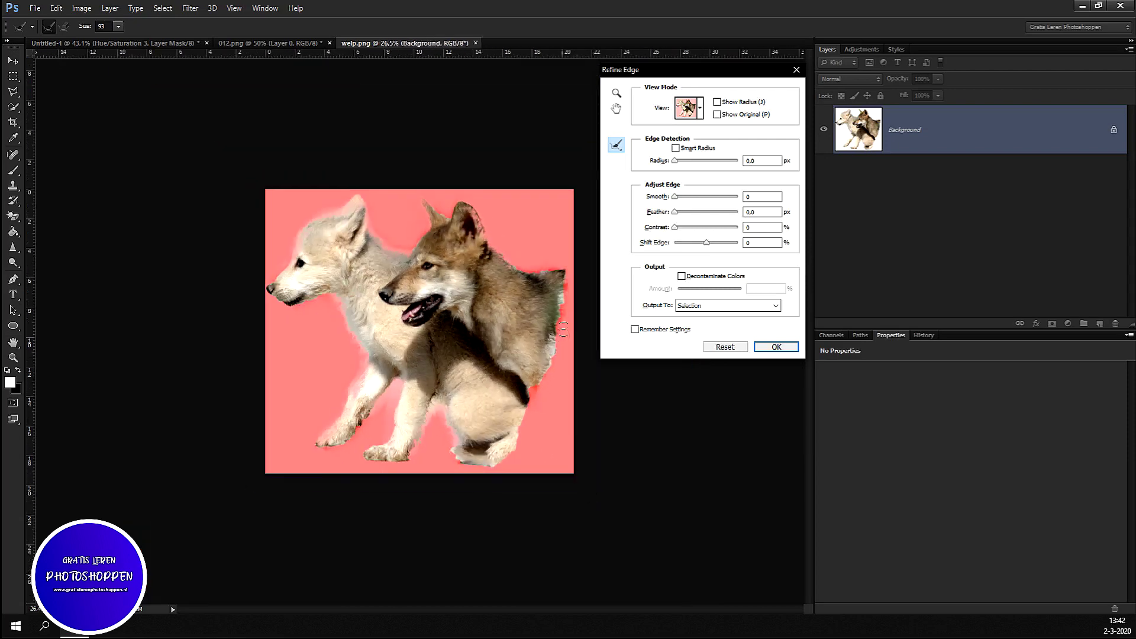
pyautogui.moveTo(551, 339); pyautogui.dragTo(537, 393)
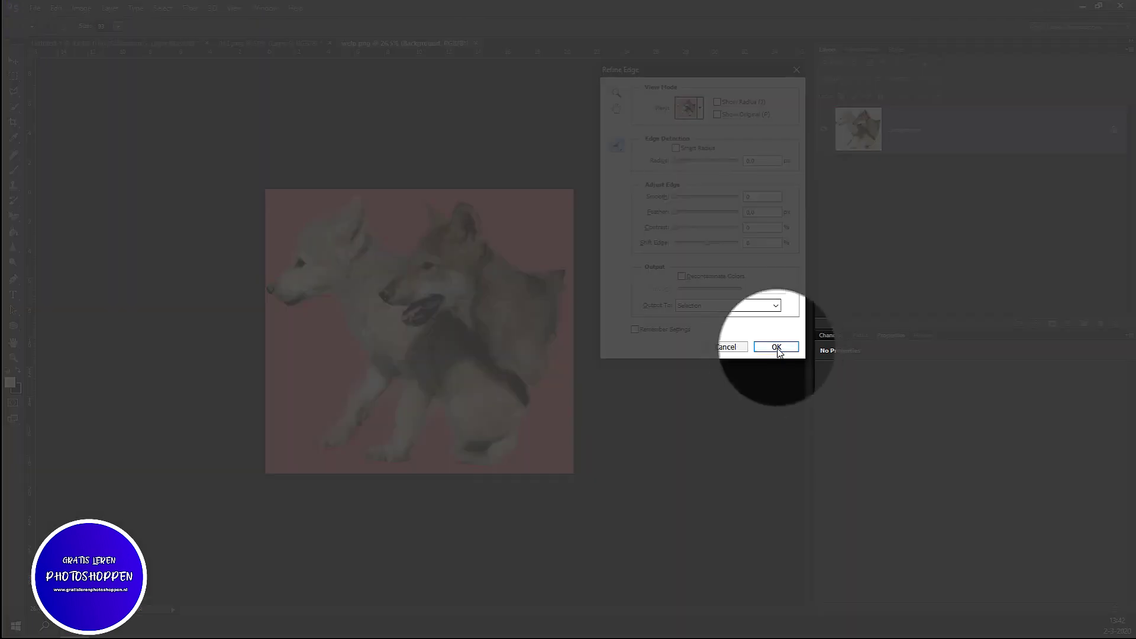
pyautogui.click(776, 348)
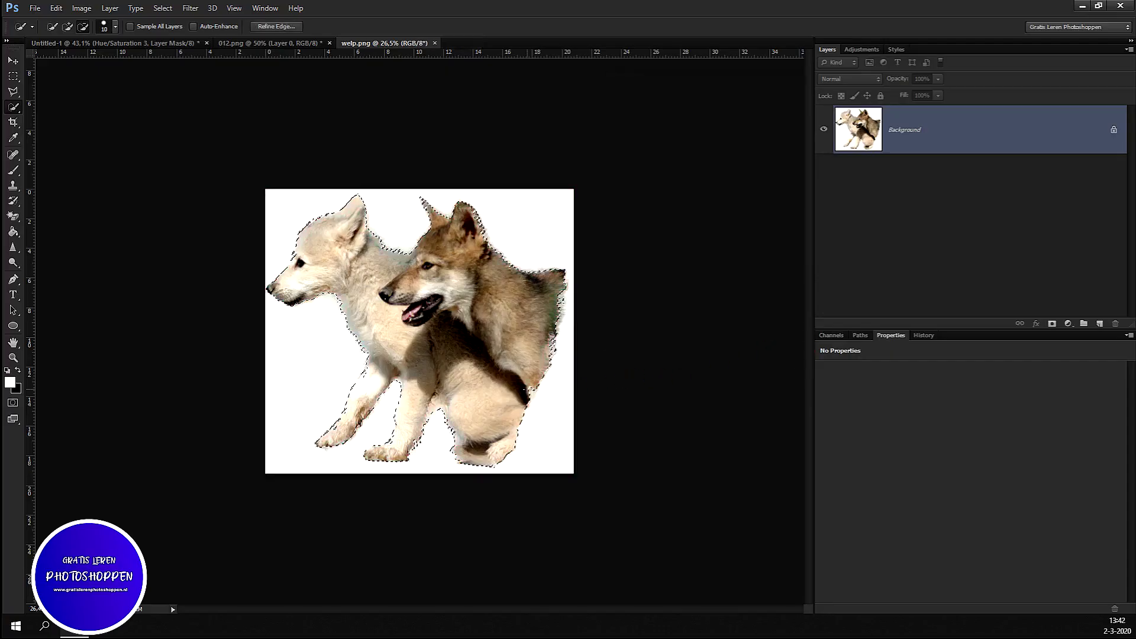
# Fit the pup image on screen and tighten the selection along the brown pup's ear.
pyautogui.hotkey('ctrl', '0')
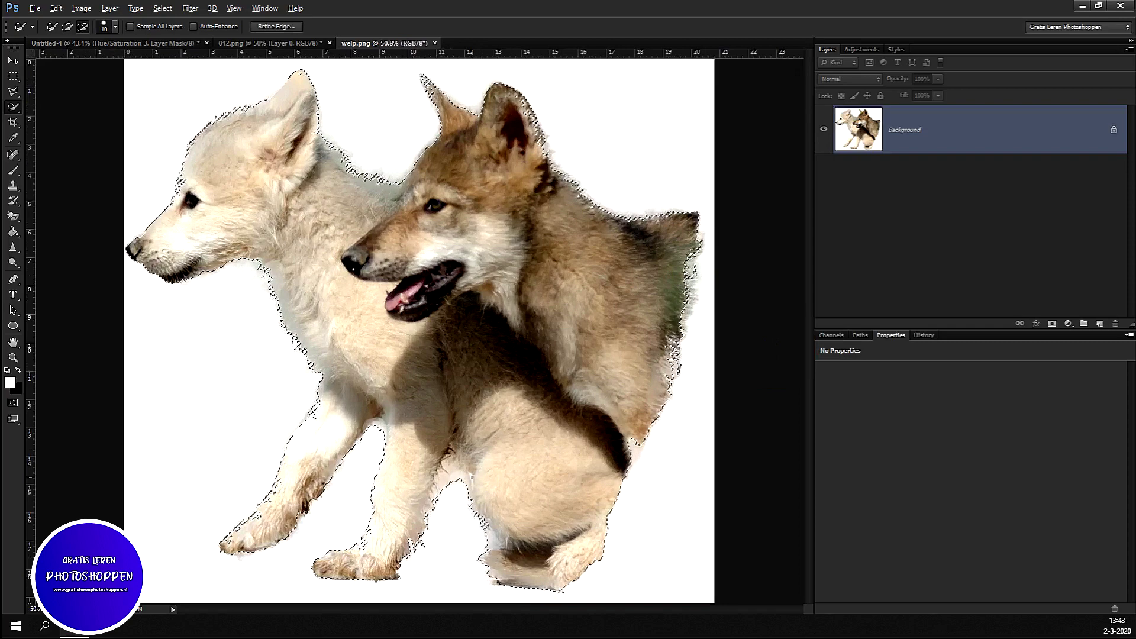
pyautogui.scroll(1, 440, 479)
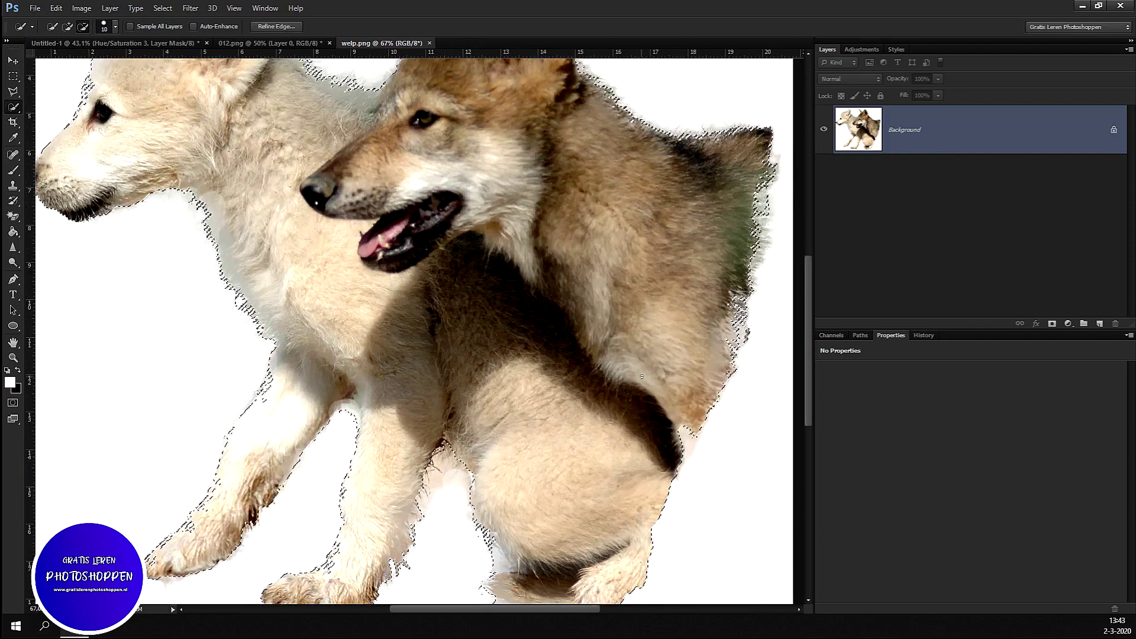
pyautogui.scroll(-1, 641, 376)
pyautogui.scroll(-1, 592, 266)
pyautogui.scroll(3, 545, 145)
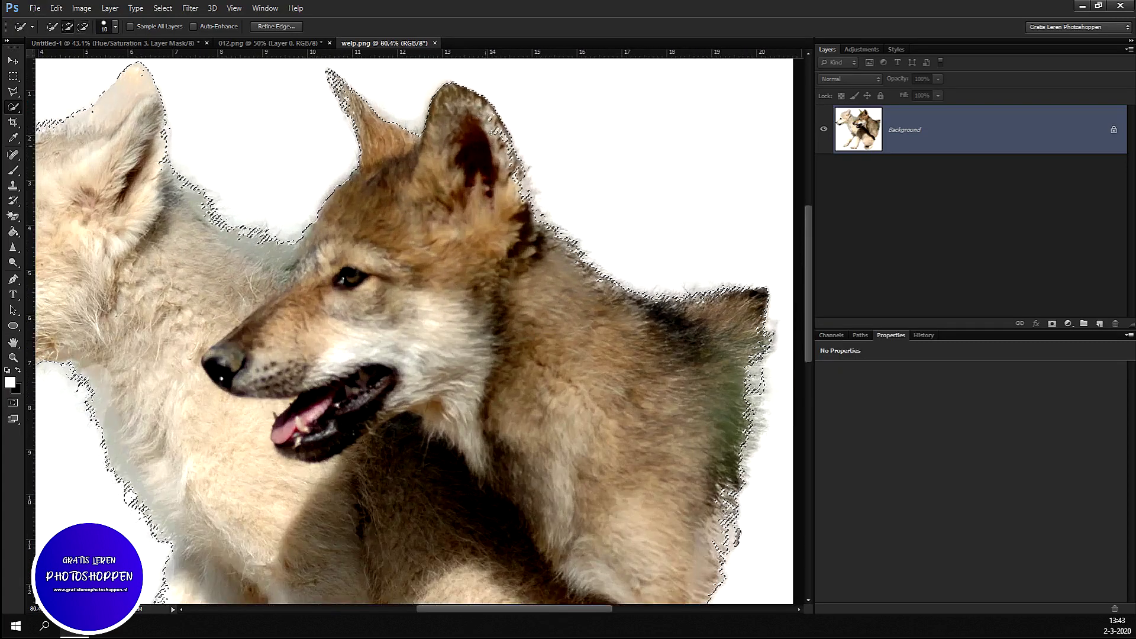
pyautogui.click(521, 212)
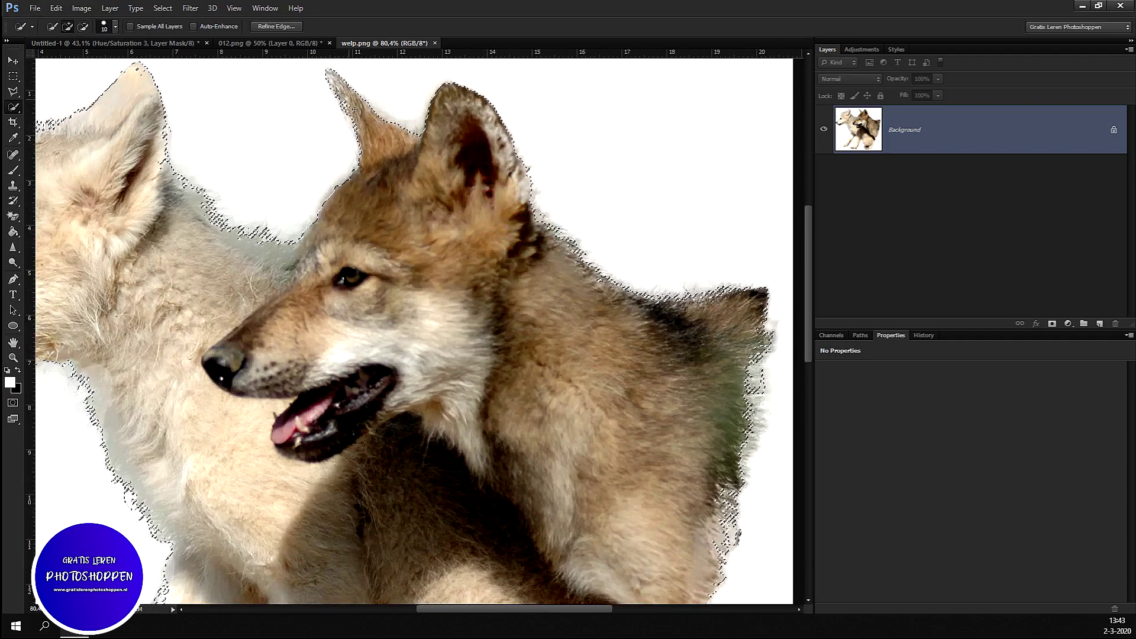
pyautogui.moveTo(349, 109); pyautogui.dragTo(382, 138)
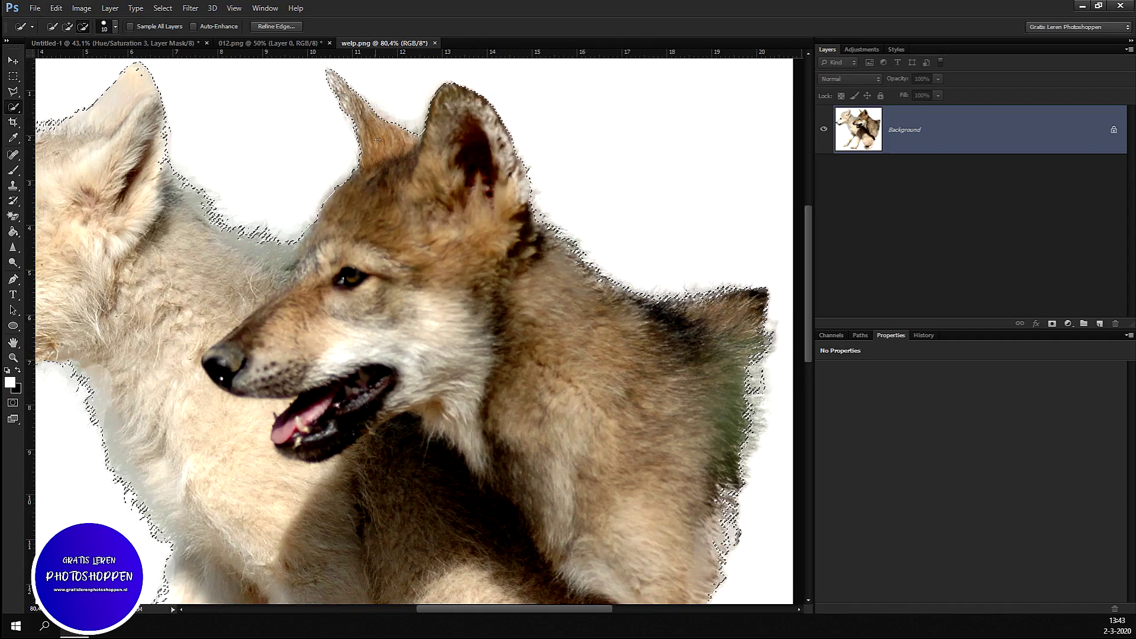
# Adjust the selection near the pups' chest and around their legs.
pyautogui.scroll(-1, 382, 139)
pyautogui.scroll(-1, 310, 212)
pyautogui.scroll(1, 310, 212)
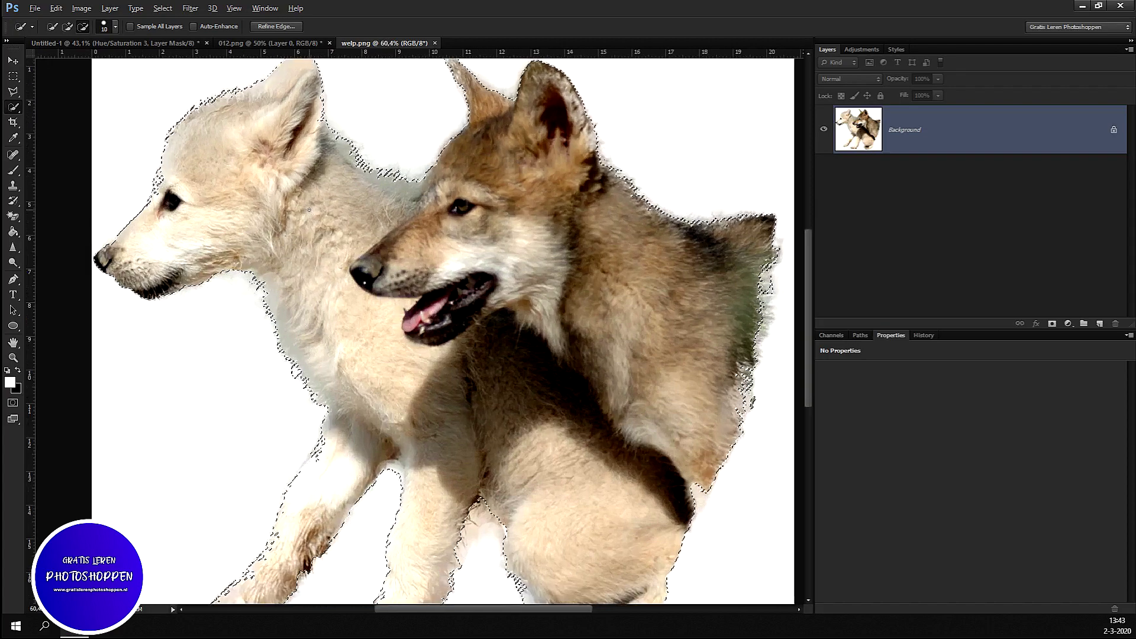
pyautogui.scroll(-1, 310, 212)
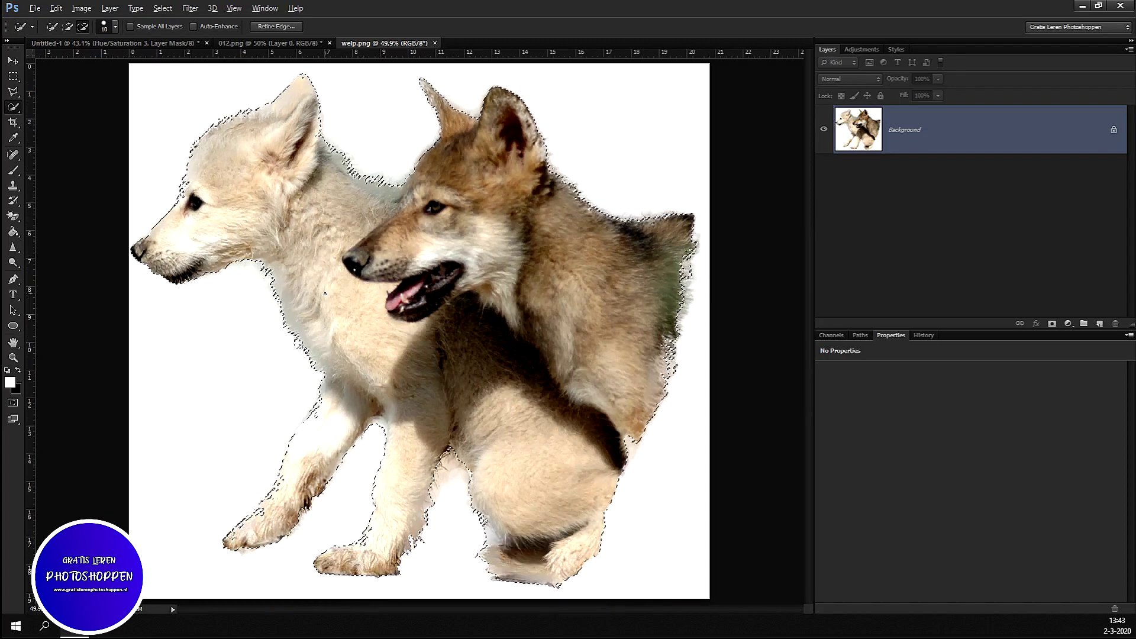
pyautogui.click(315, 416)
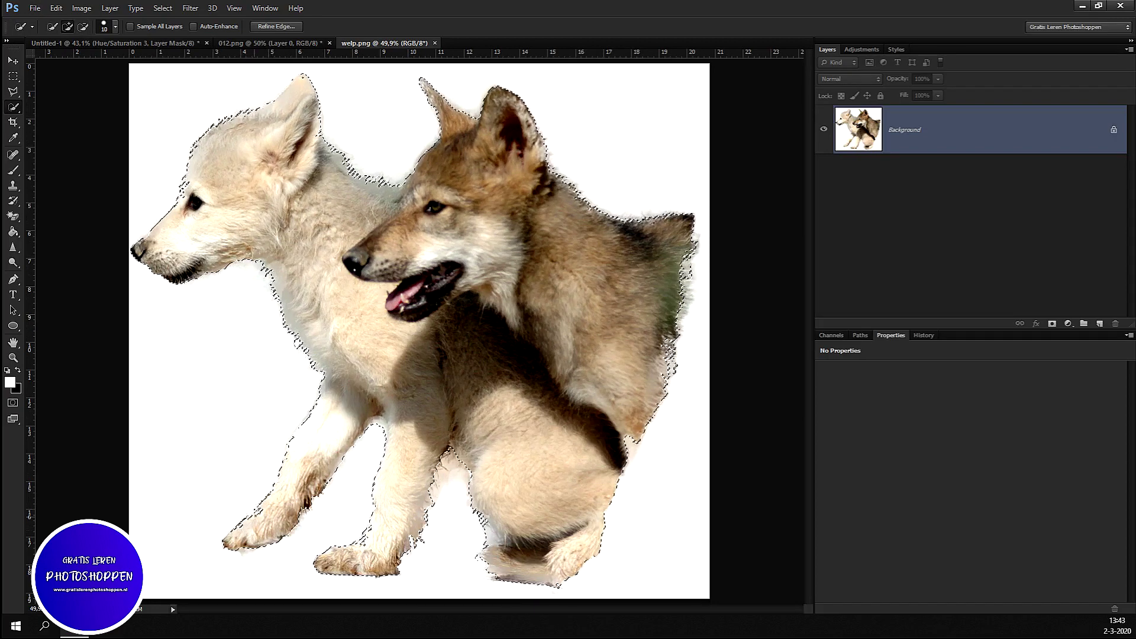
pyautogui.click(398, 507)
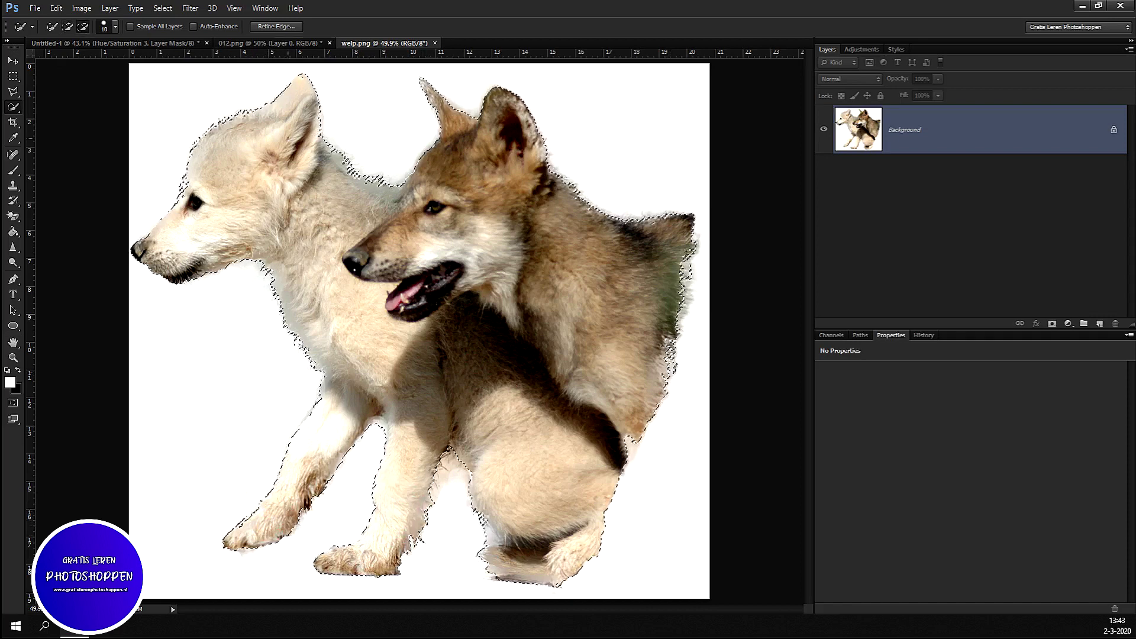
# Copy the selected pups and paste them into a new clipboard-sized document.
pyautogui.press('BackSpace')
pyautogui.hotkey('ctrl', 'd')
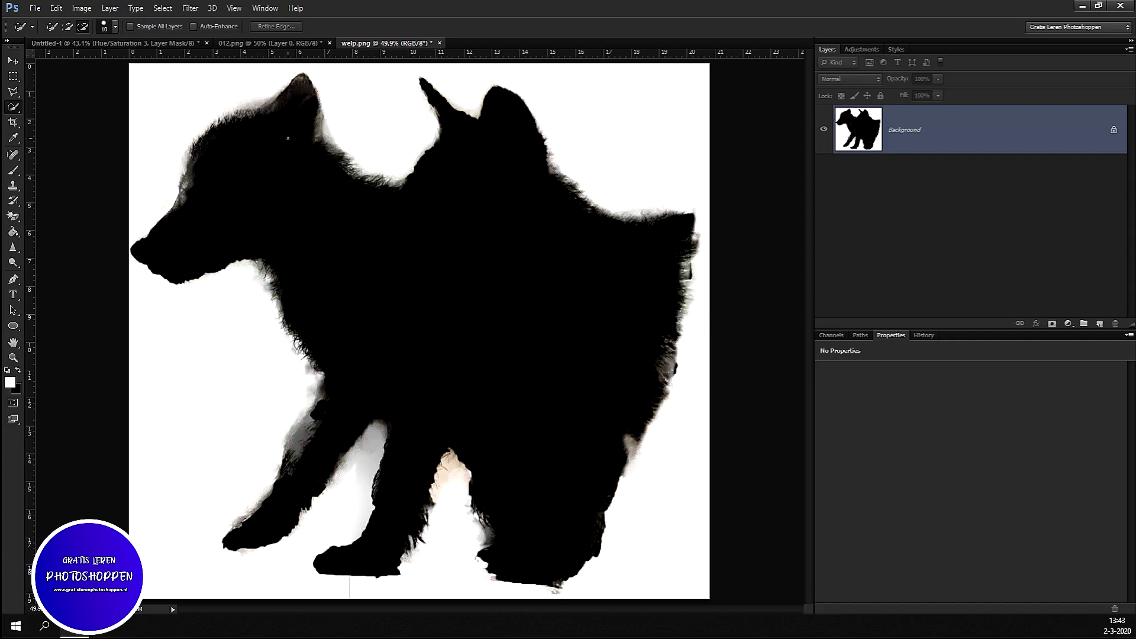
pyautogui.hotkey('ctrl', 'n')
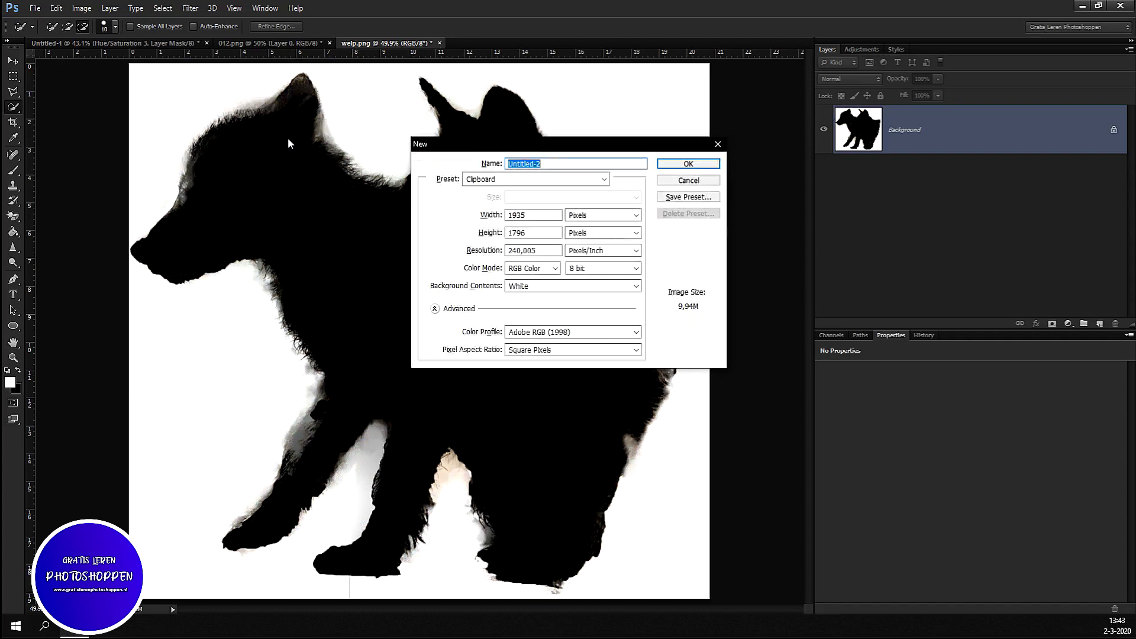
pyautogui.press('Return')
pyautogui.hotkey('ctrl', 'v')
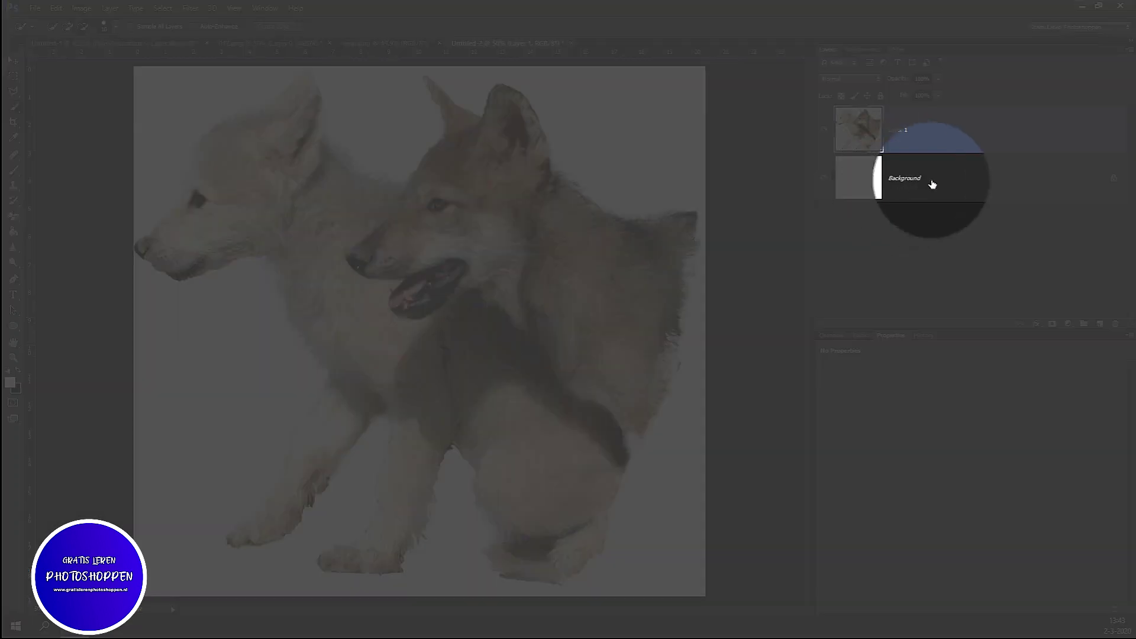
# Delete the white Background layer and cut the whole canvas with the pups to the clipboard.
pyautogui.click(898, 190)
pyautogui.moveTo(931, 181); pyautogui.dragTo(1115, 323)
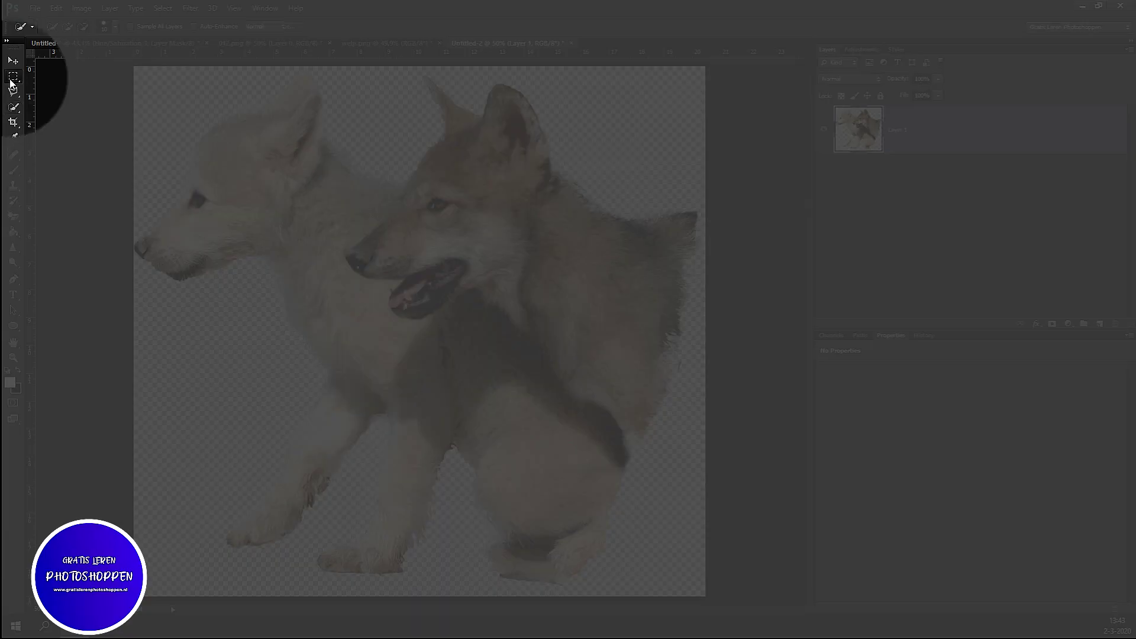
pyautogui.click(13, 79)
pyautogui.moveTo(126, 61); pyautogui.dragTo(851, 592)
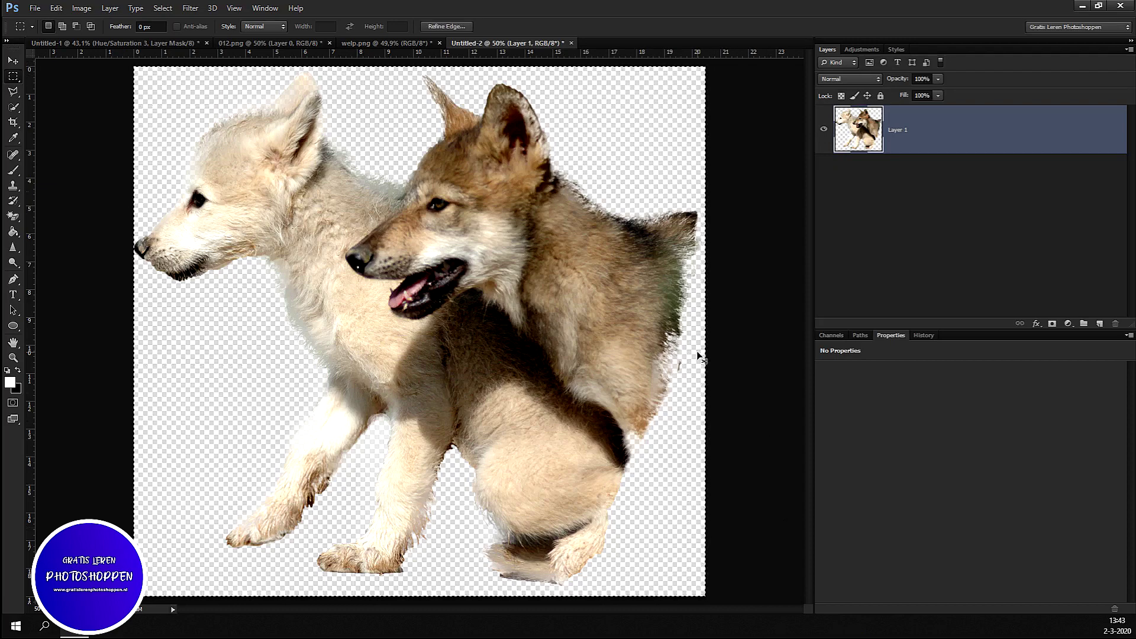
pyautogui.hotkey('ctrl', 'x')
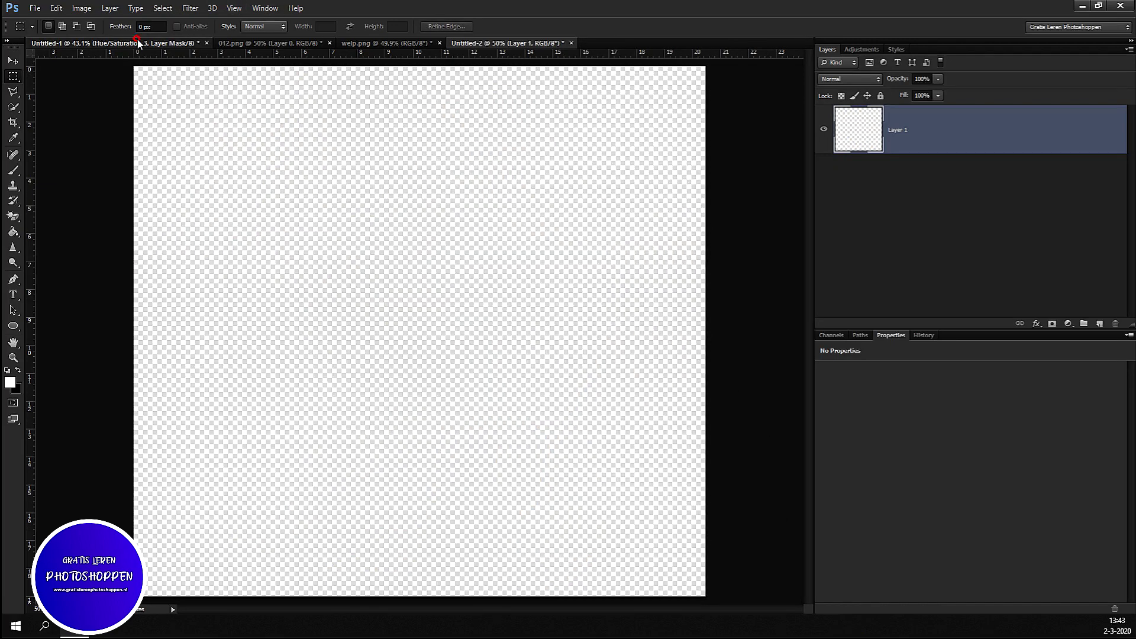
pyautogui.click(139, 44)
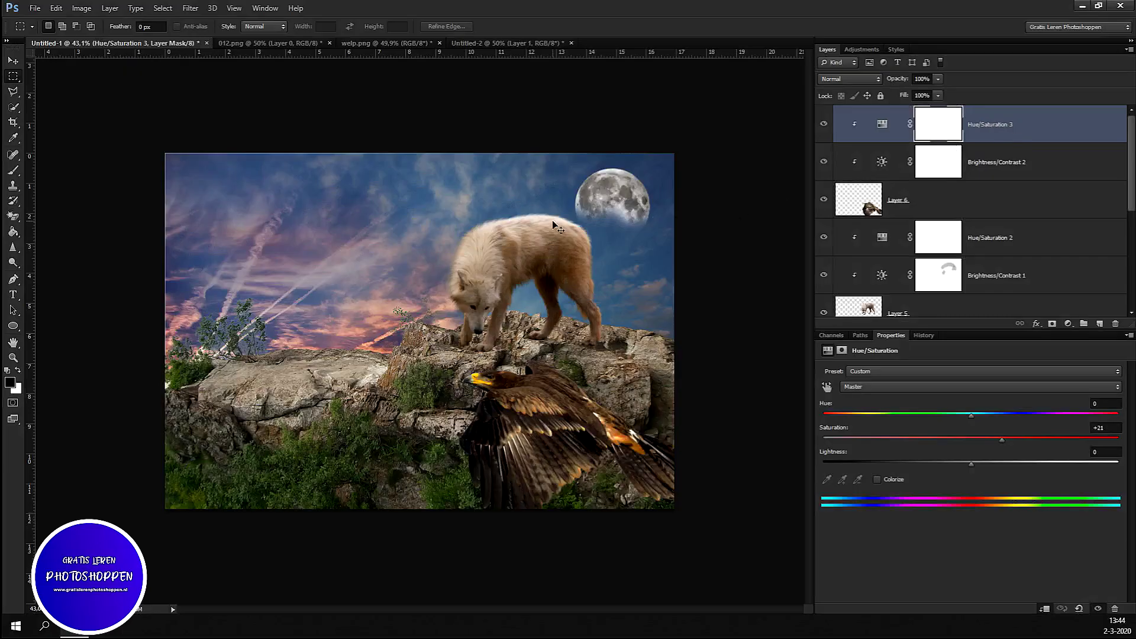
# Paste the pups into the wolf composite, shrinking them and moving them onto the left rocks.
pyautogui.hotkey('ctrl', 'v')
pyautogui.hotkey('ctrl', 't')
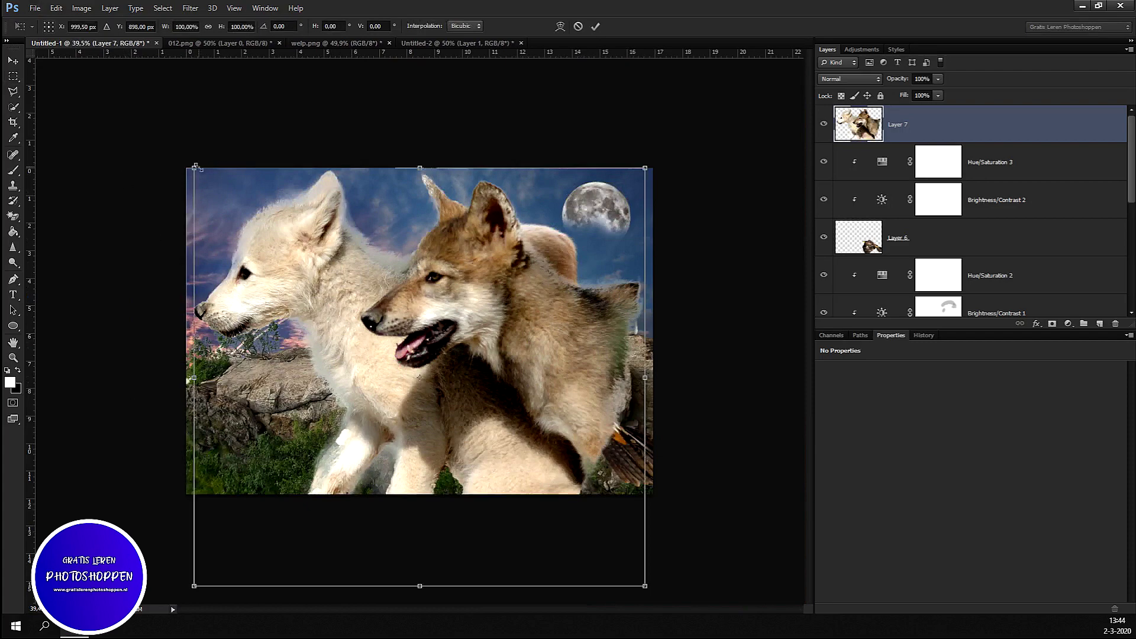
pyautogui.moveTo(194, 167); pyautogui.dragTo(517, 468)
pyautogui.moveTo(596, 525)
pyautogui.mouseDown()
pyautogui.moveTo(561, 488)
pyautogui.moveTo(353, 375)
pyautogui.moveTo(333, 349)
pyautogui.moveTo(349, 355)
pyautogui.mouseUp()
pyautogui.moveTo(270, 297); pyautogui.dragTo(319, 330)
pyautogui.moveTo(350, 388)
pyautogui.mouseDown()
pyautogui.moveTo(357, 340)
pyautogui.moveTo(357, 355)
pyautogui.mouseUp()
# Fine-tune the pups to about 16% on the lower-left rock ledge and commit.
pyautogui.scroll(5, 391, 423)
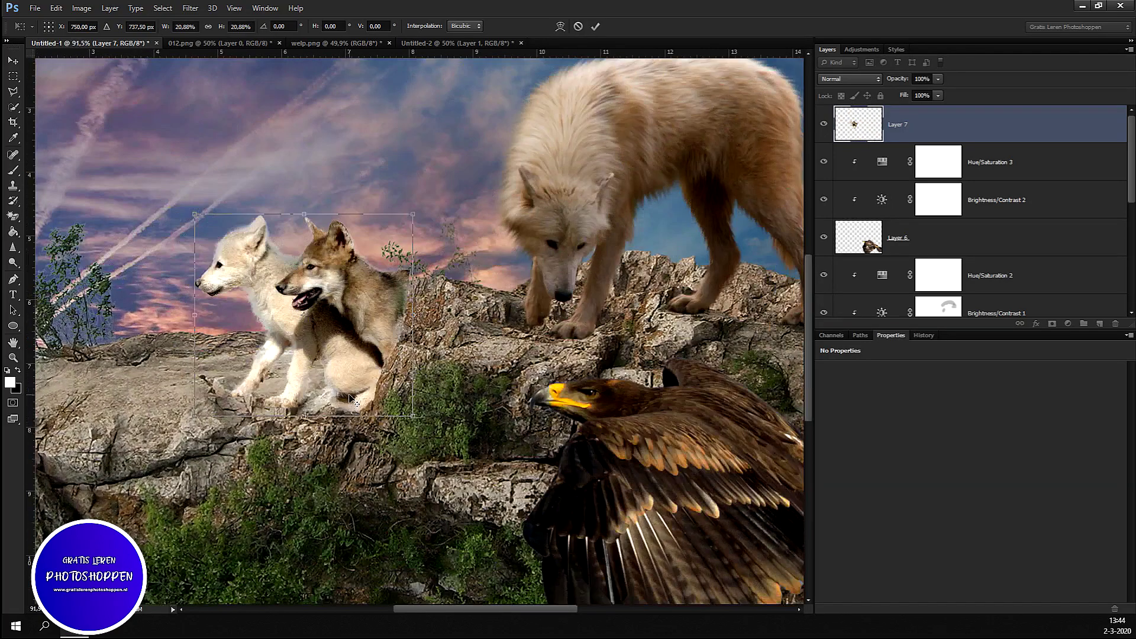
pyautogui.scroll(2, 352, 401)
pyautogui.moveTo(345, 349)
pyautogui.mouseDown()
pyautogui.moveTo(314, 316)
pyautogui.moveTo(346, 323)
pyautogui.mouseUp()
pyautogui.moveTo(164, 151); pyautogui.dragTo(224, 208)
pyautogui.moveTo(284, 304)
pyautogui.mouseDown()
pyautogui.moveTo(272, 309)
pyautogui.moveTo(283, 312)
pyautogui.mouseUp()
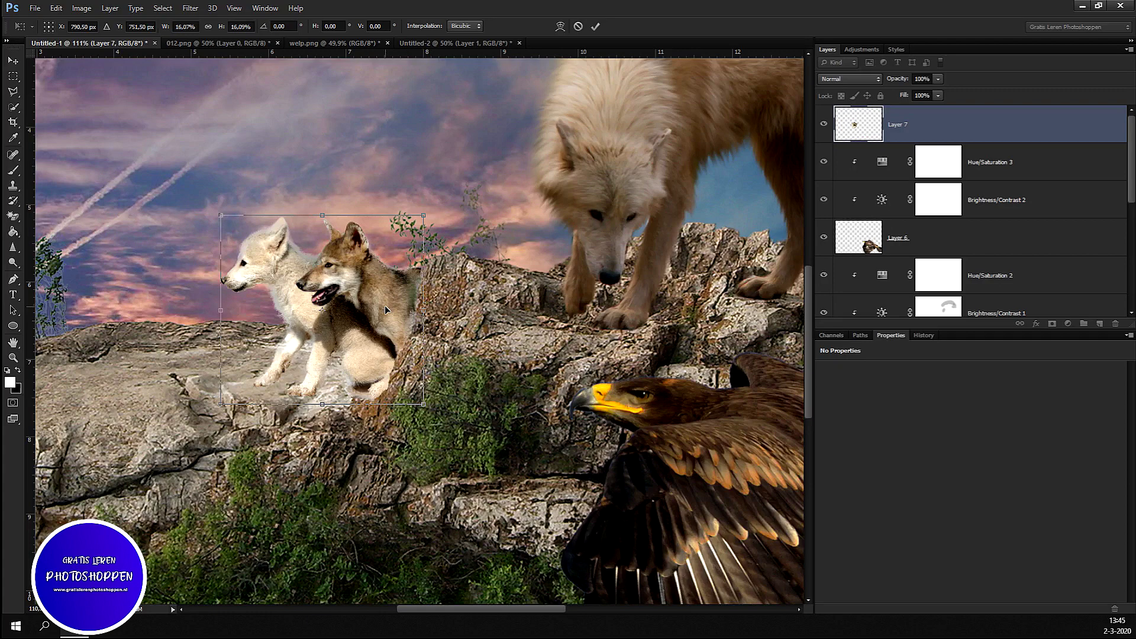
pyautogui.press('Return')
pyautogui.press('m')
pyautogui.scroll(3, 412, 308)
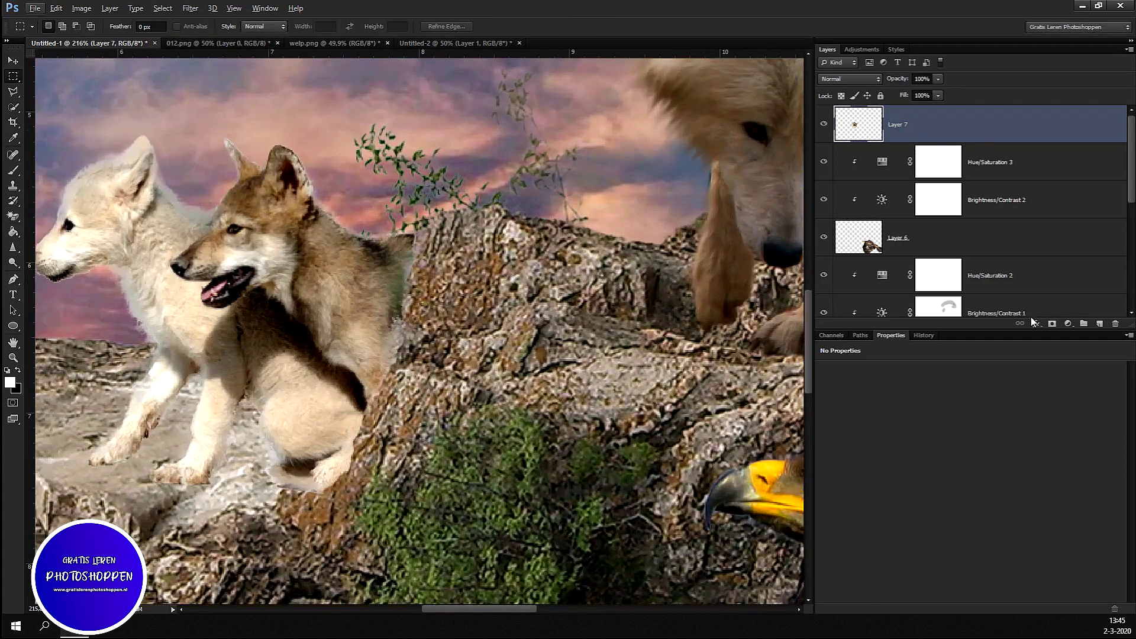
# Add a layer mask to Layer 7 and set up a 48 px brush.
pyautogui.click(1052, 324)
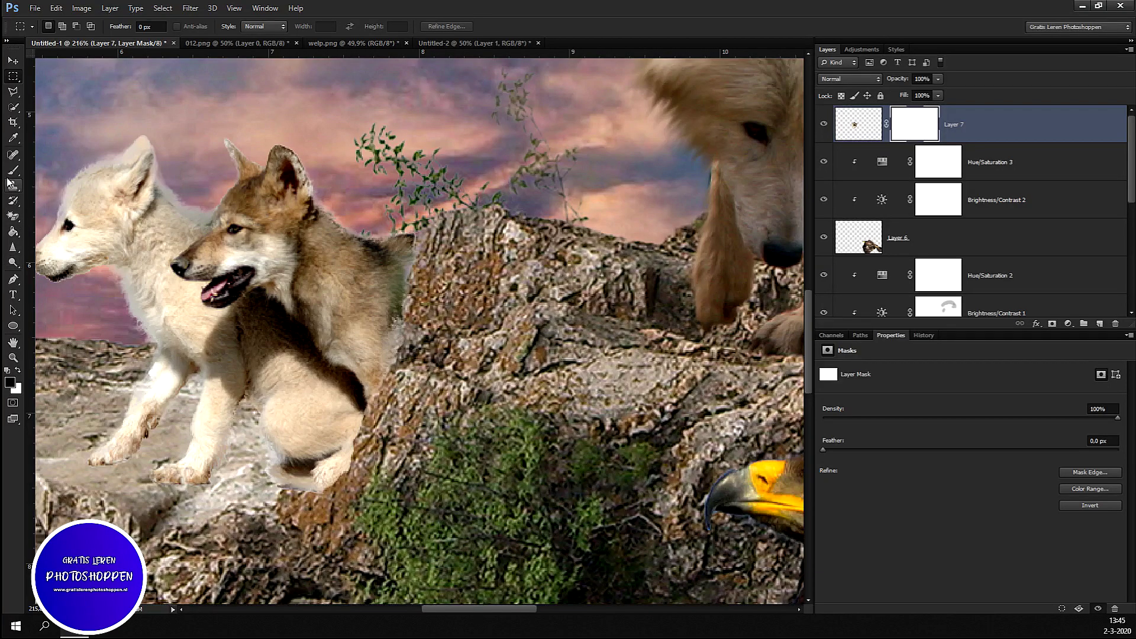
pyautogui.click(14, 171)
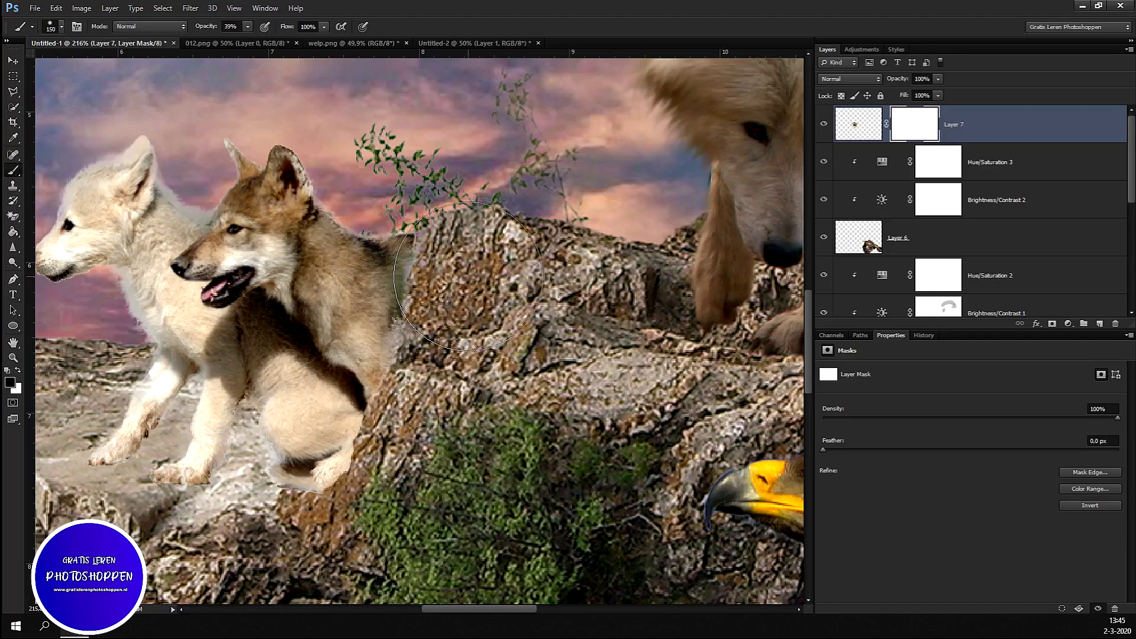
pyautogui.press('[')
pyautogui.press('[')
pyautogui.press('[')
pyautogui.press('[')
pyautogui.press('[')
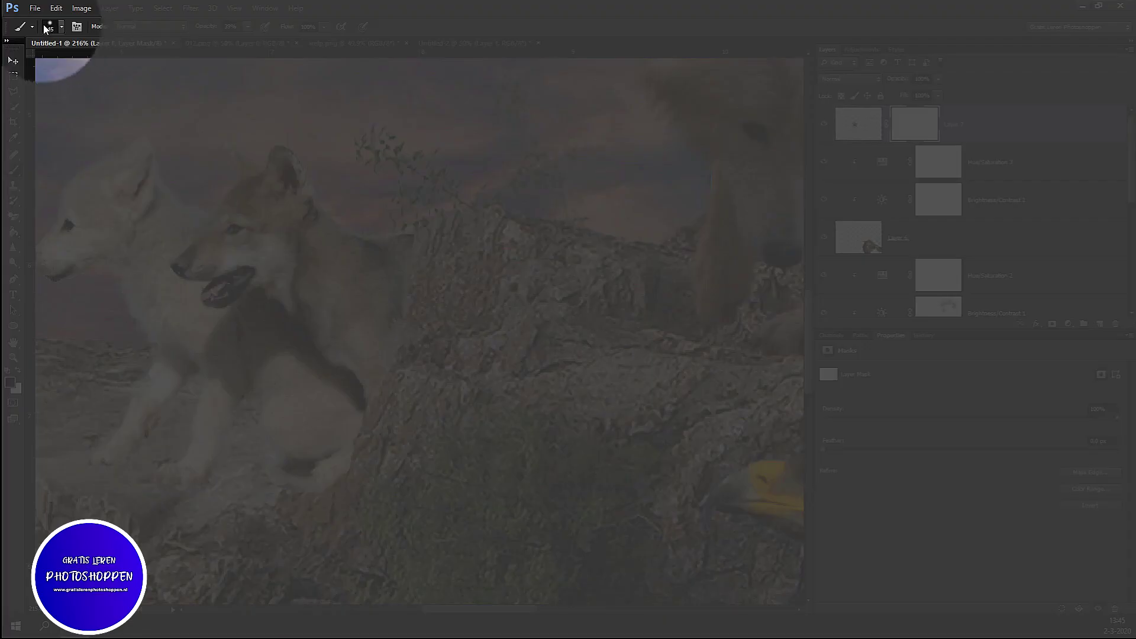
pyautogui.click(47, 26)
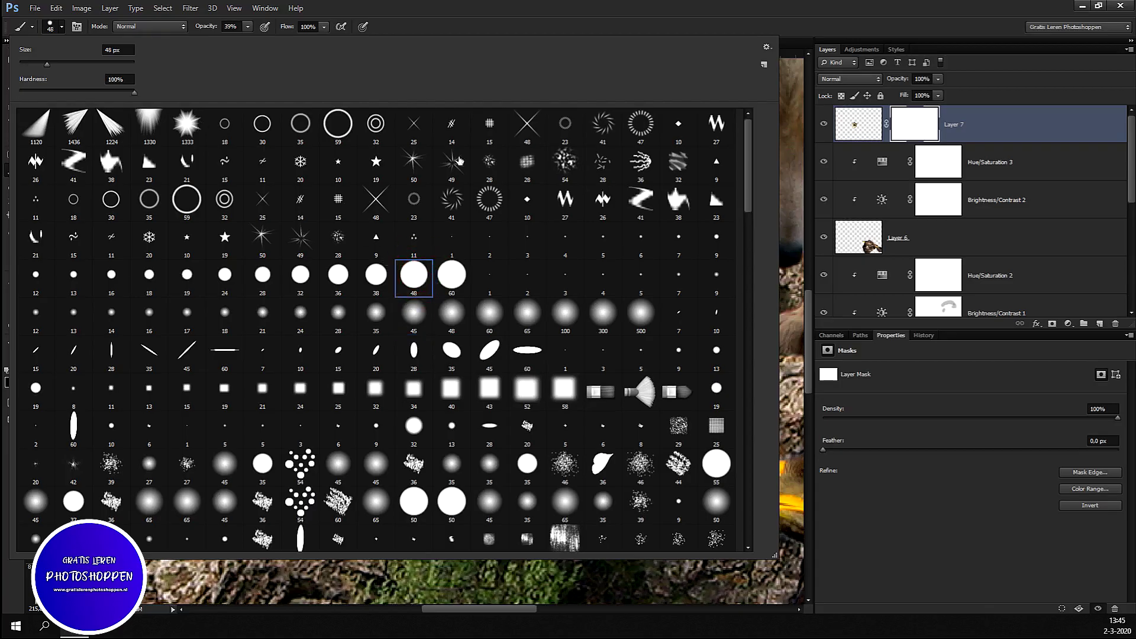
pyautogui.click(473, 34)
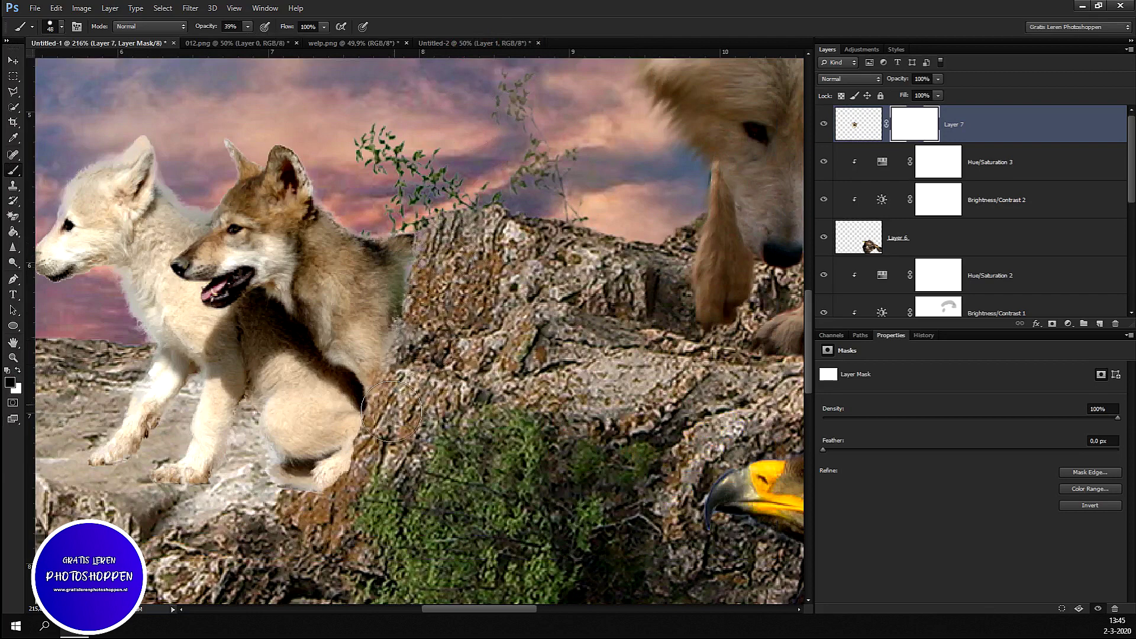
# Paint black on the mask so the pups' paws and lower edges blend into the rock.
pyautogui.moveTo(439, 246); pyautogui.dragTo(462, 320)
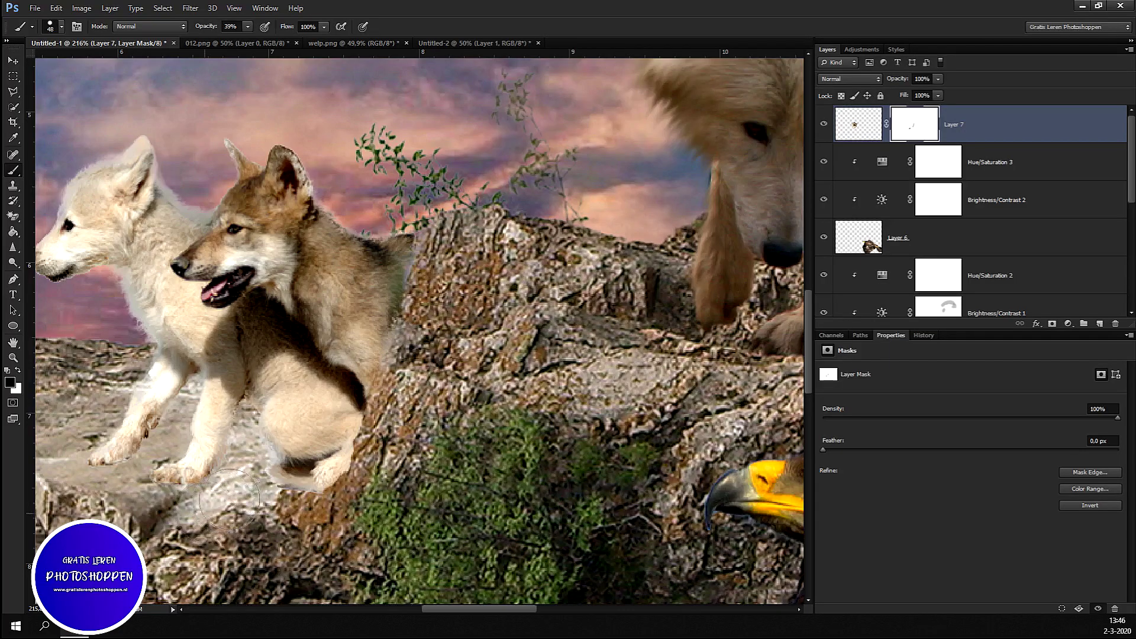
pyautogui.moveTo(230, 499); pyautogui.dragTo(128, 486)
pyautogui.moveTo(167, 510); pyautogui.dragTo(313, 544)
pyautogui.scroll(-3, 353, 366)
pyautogui.scroll(-2, 414, 373)
pyautogui.scroll(-2, 477, 381)
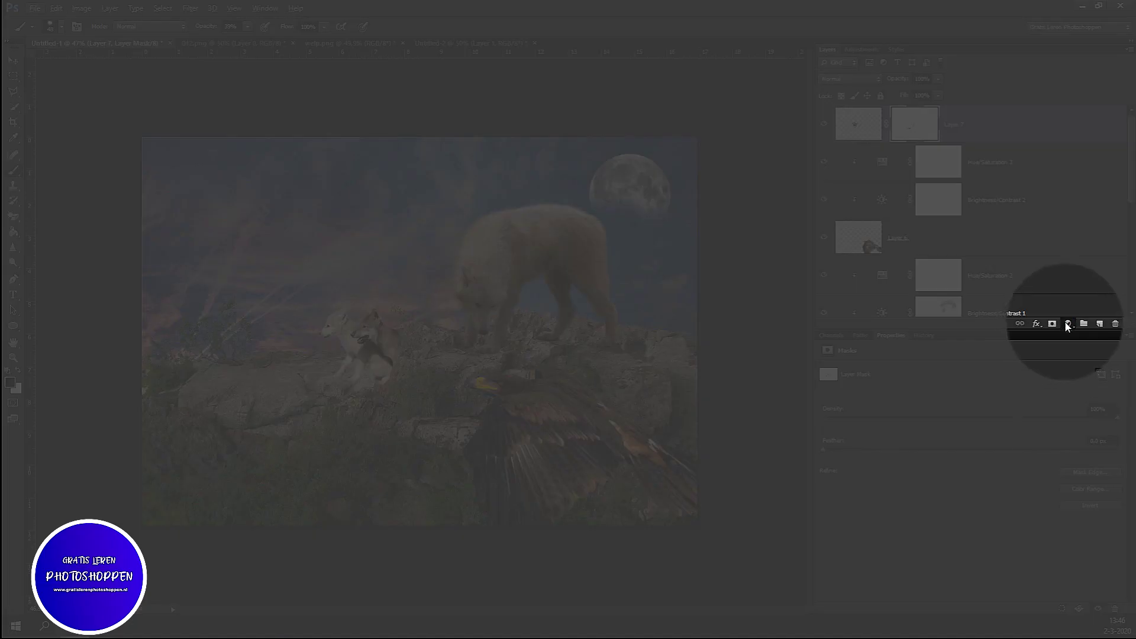
pyautogui.click(1068, 324)
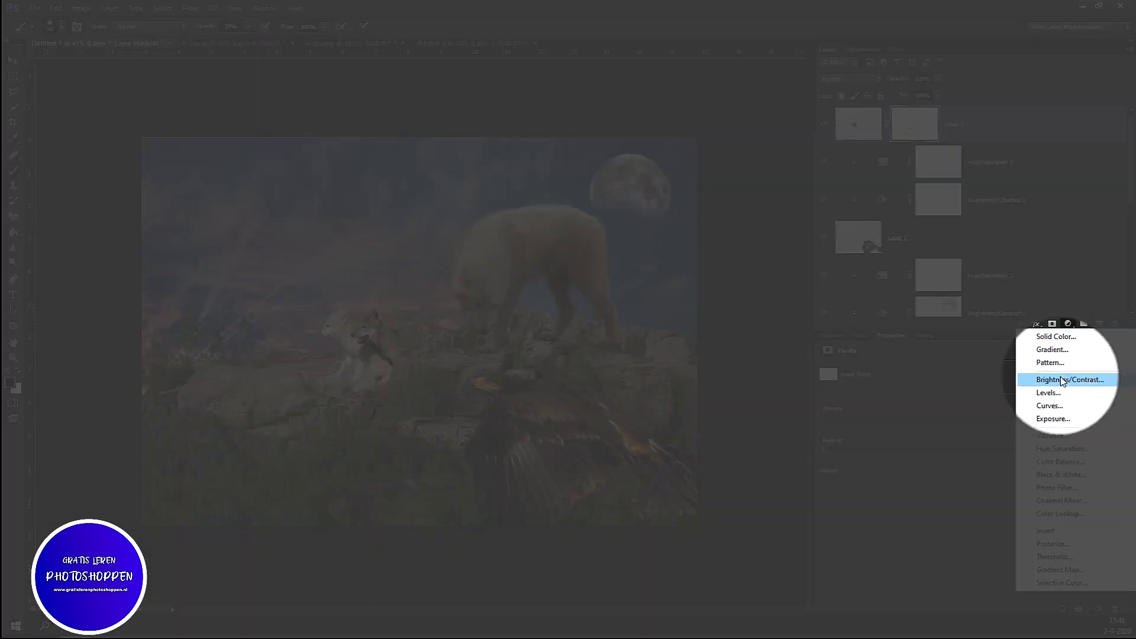
# Add a Brightness/Contrast adjustment clipped to the pups layer to darken the pups.
pyautogui.click(1062, 379)
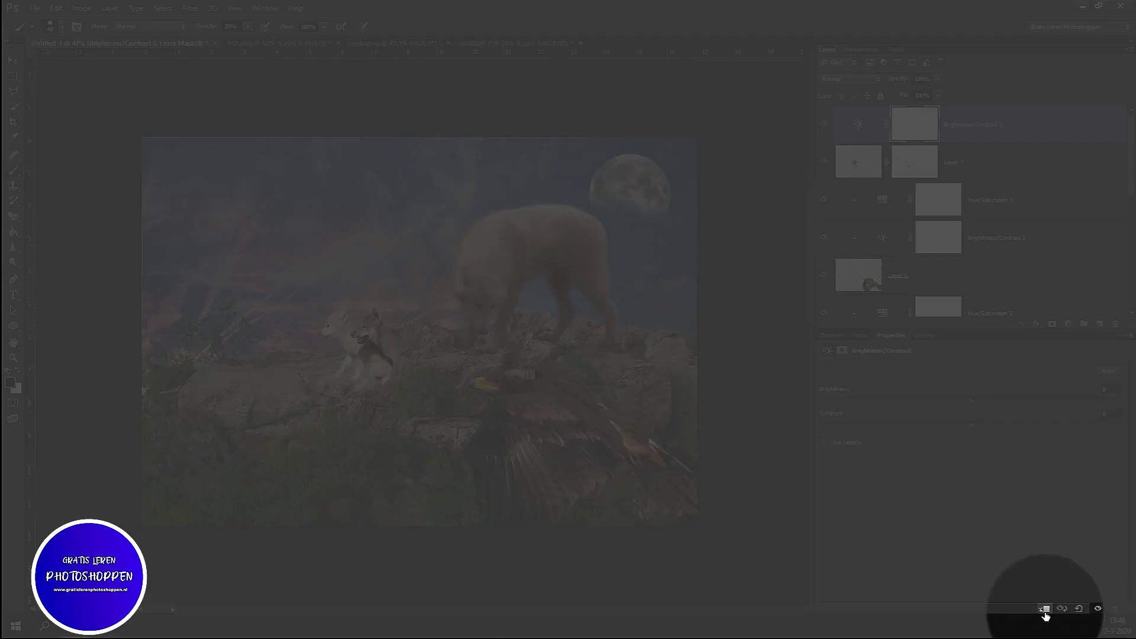
pyautogui.click(1044, 609)
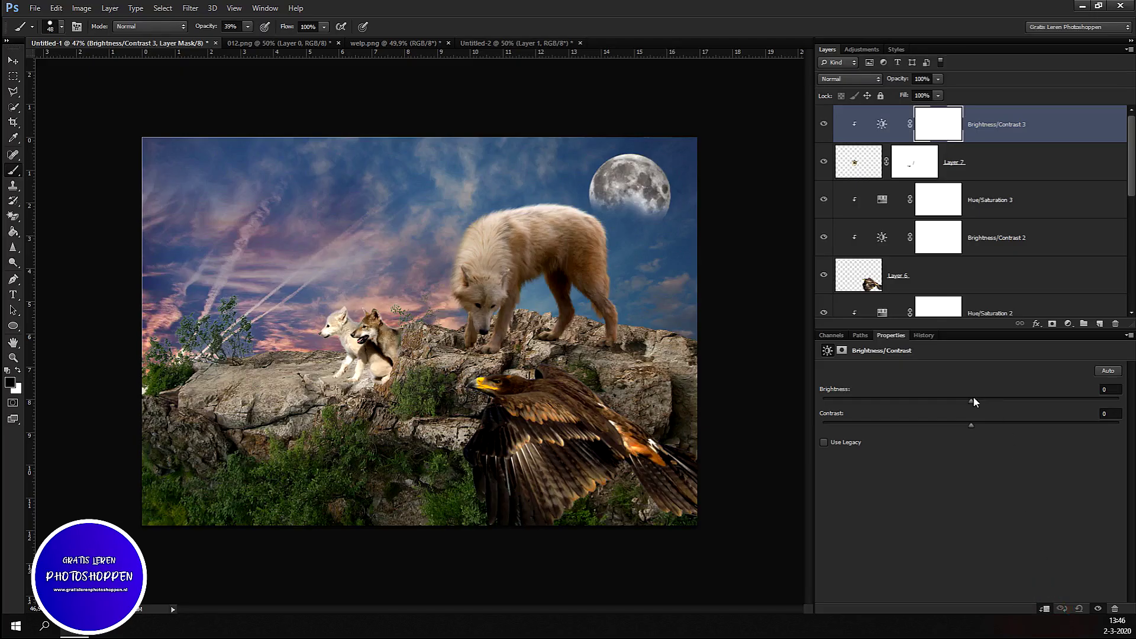
pyautogui.moveTo(968, 399); pyautogui.dragTo(906, 429)
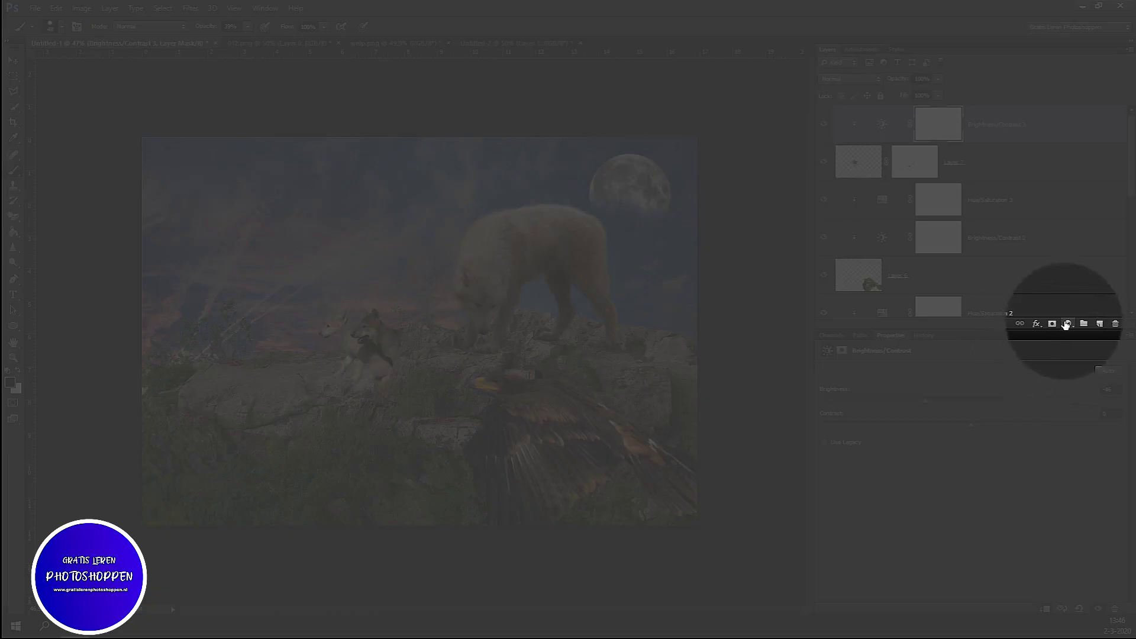
# Add a Hue/Saturation adjustment clipped to the pups with saturation at -9.
pyautogui.click(1068, 323)
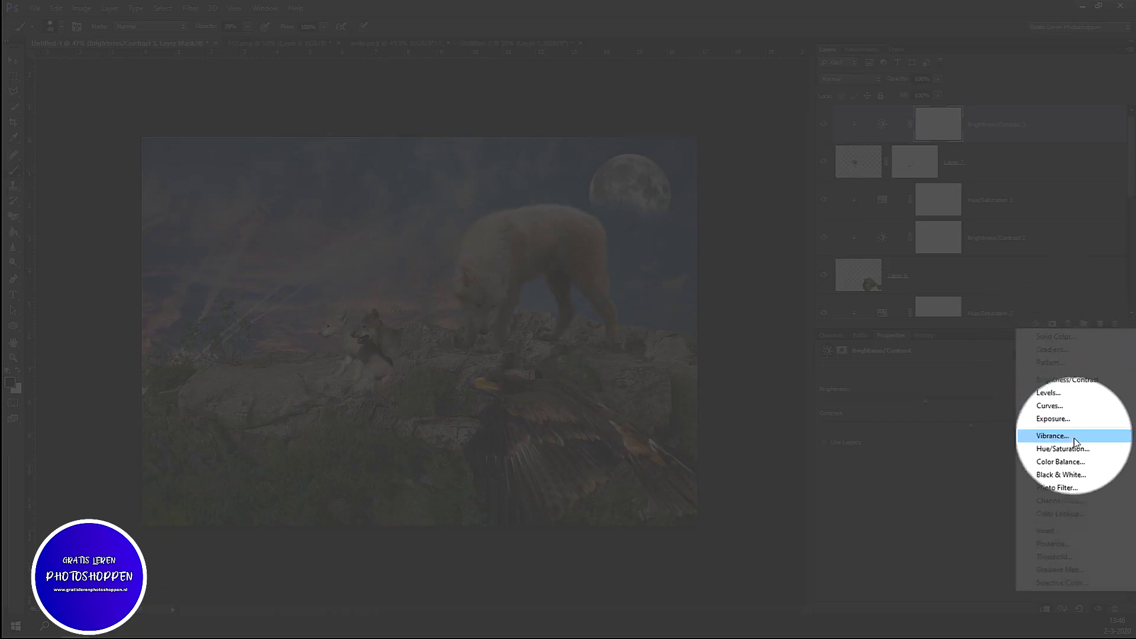
pyautogui.click(1069, 449)
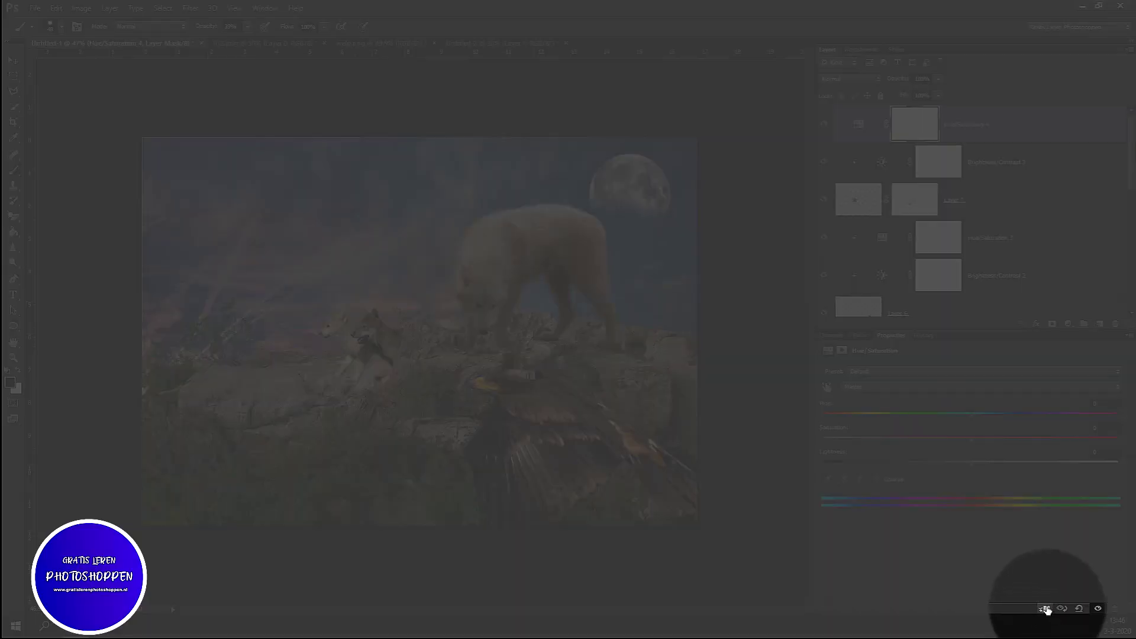
pyautogui.click(1045, 609)
pyautogui.moveTo(971, 440)
pyautogui.mouseDown()
pyautogui.moveTo(993, 440)
pyautogui.moveTo(985, 449)
pyautogui.mouseUp()
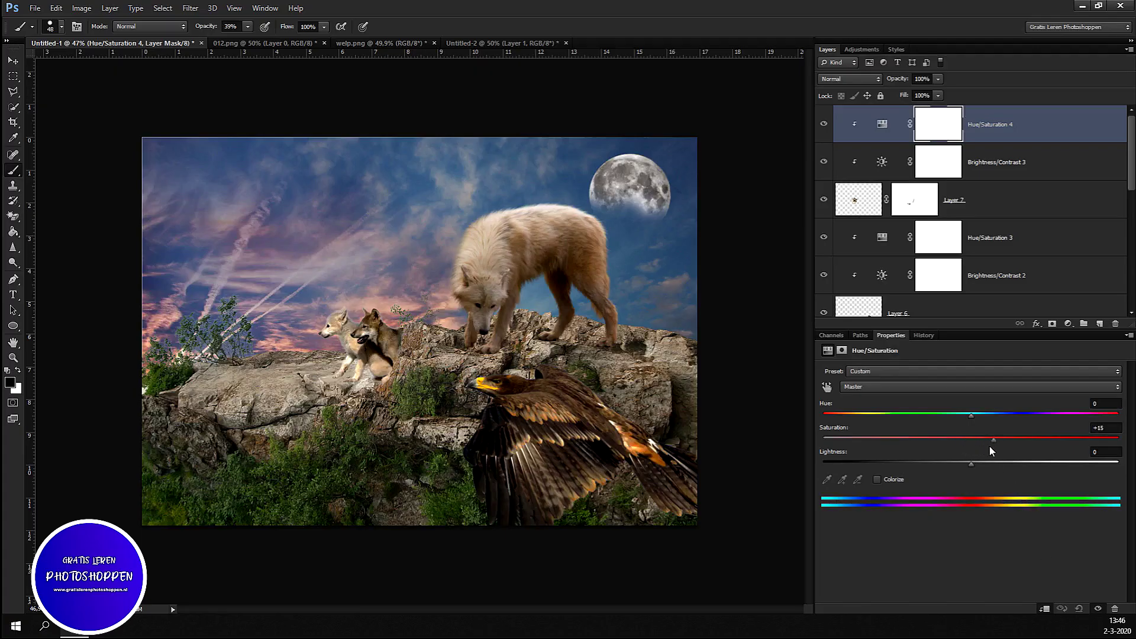
pyautogui.scroll(5, 411, 394)
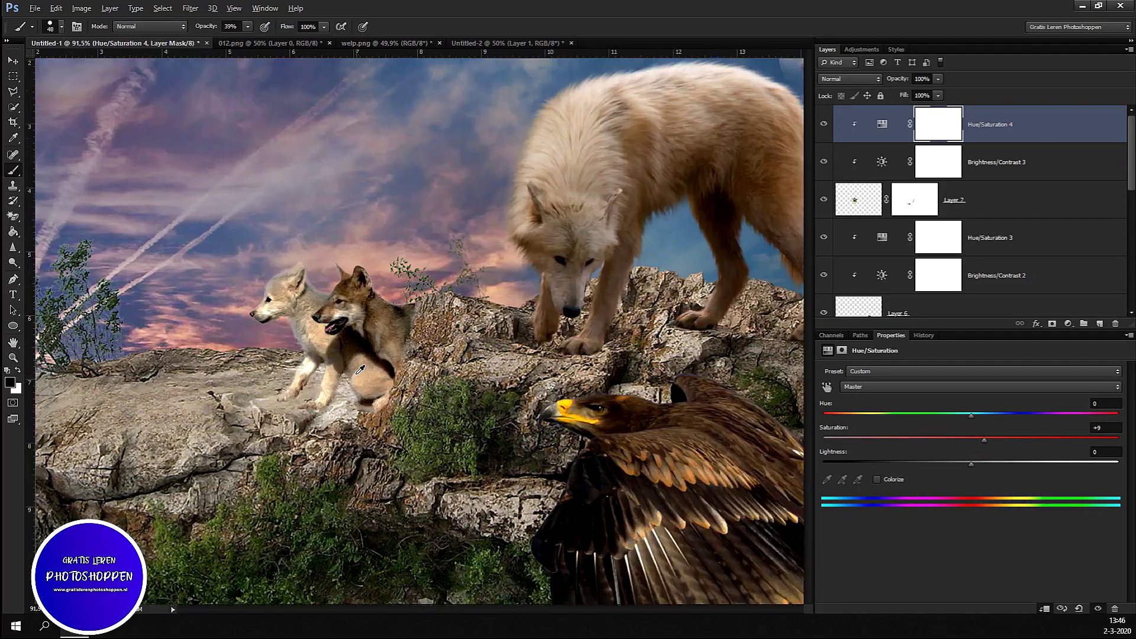
pyautogui.scroll(1, 201, 287)
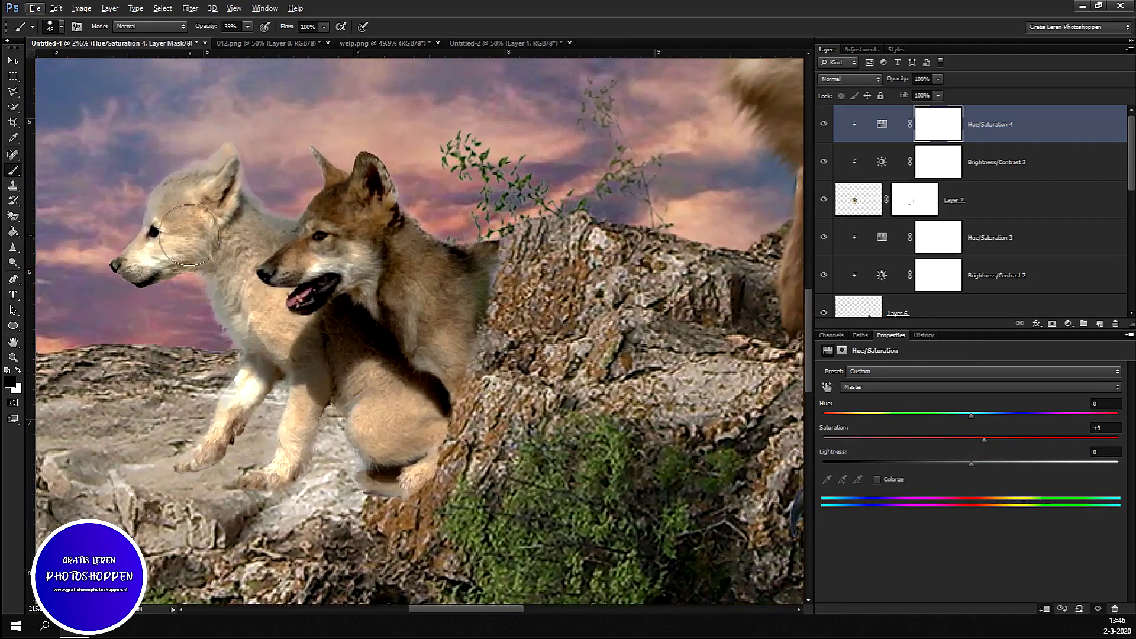
pyautogui.scroll(1, 196, 281)
pyautogui.scroll(1, 186, 273)
pyautogui.scroll(2, 186, 273)
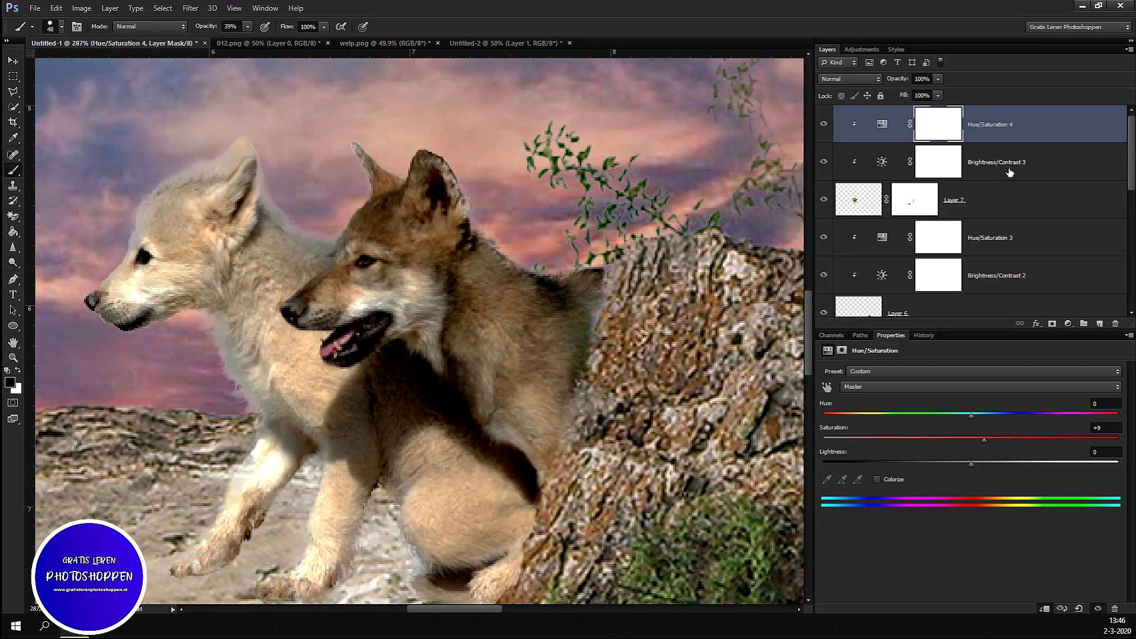
pyautogui.click(916, 201)
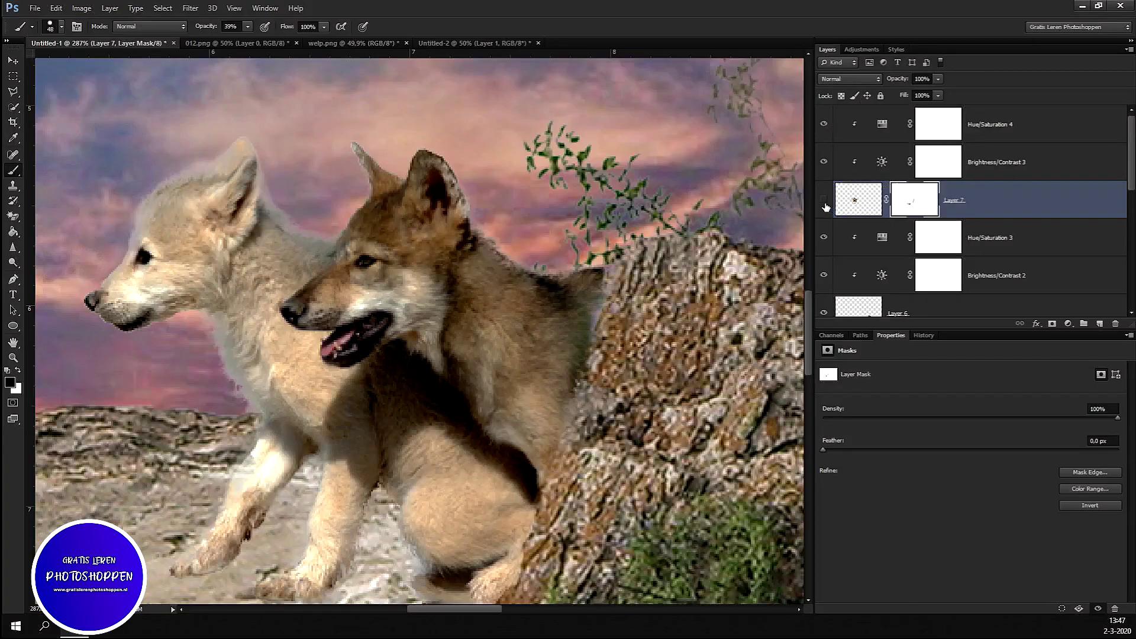
# Compare the pups hidden and shown, then choose a smaller soft round brush.
pyautogui.click(824, 203)
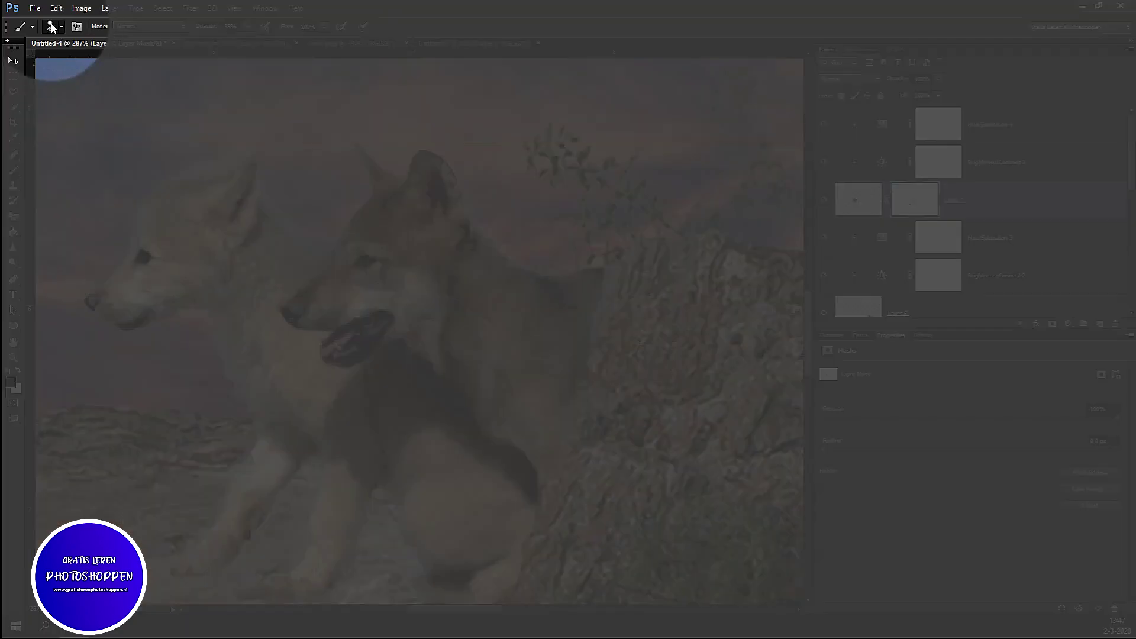
pyautogui.click(52, 27)
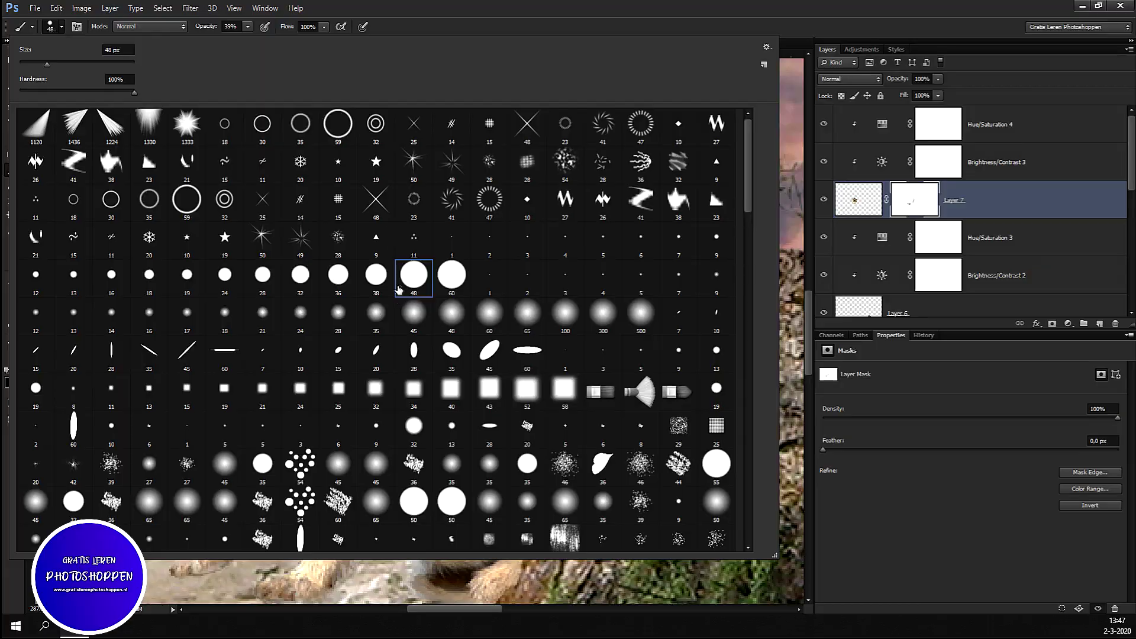
pyautogui.click(412, 323)
pyautogui.click(416, 27)
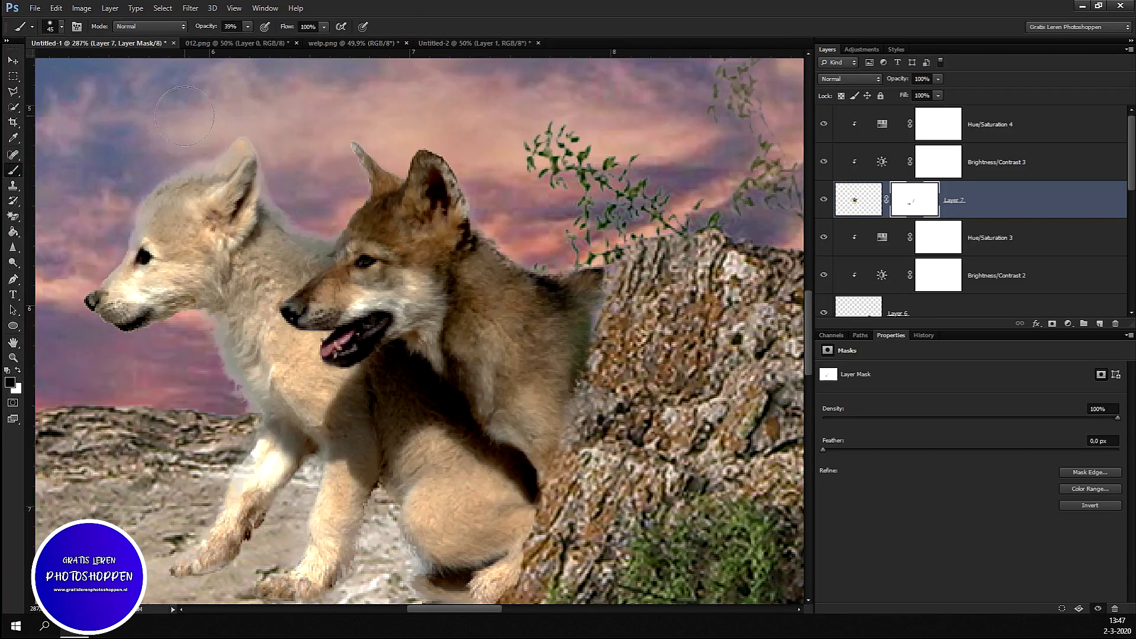
pyautogui.press('[')
# Mask away fringe along the light pup's head and forehead, restoring fur around its eye.
pyautogui.click(171, 160)
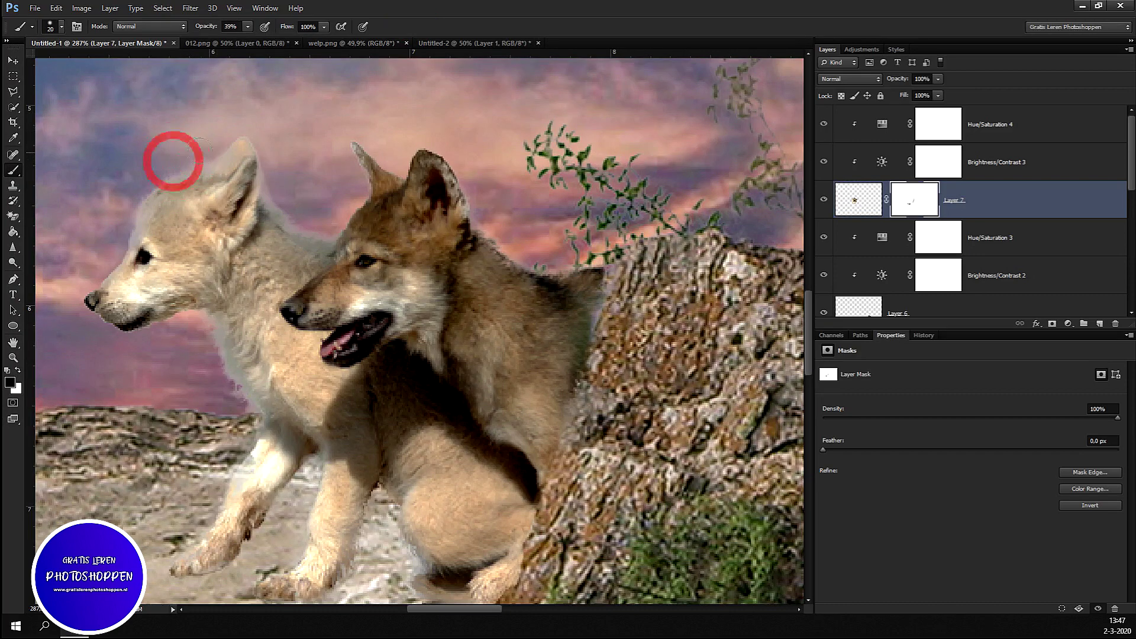
pyautogui.moveTo(171, 169); pyautogui.dragTo(134, 206)
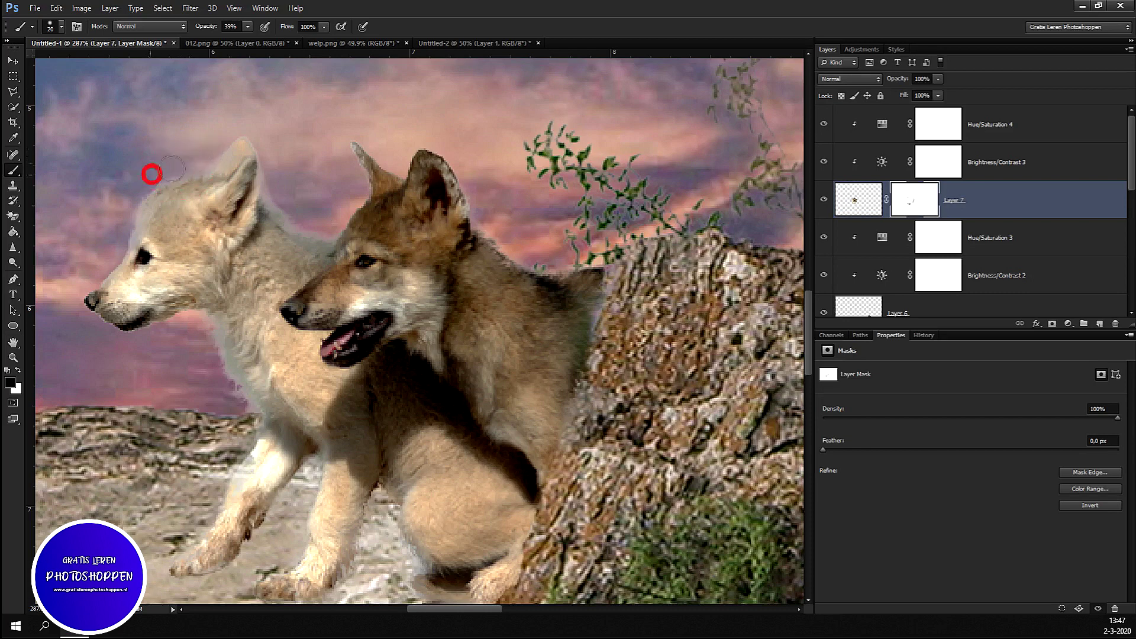
pyautogui.moveTo(119, 236); pyautogui.dragTo(114, 247)
pyautogui.click(127, 225)
pyautogui.click(116, 239)
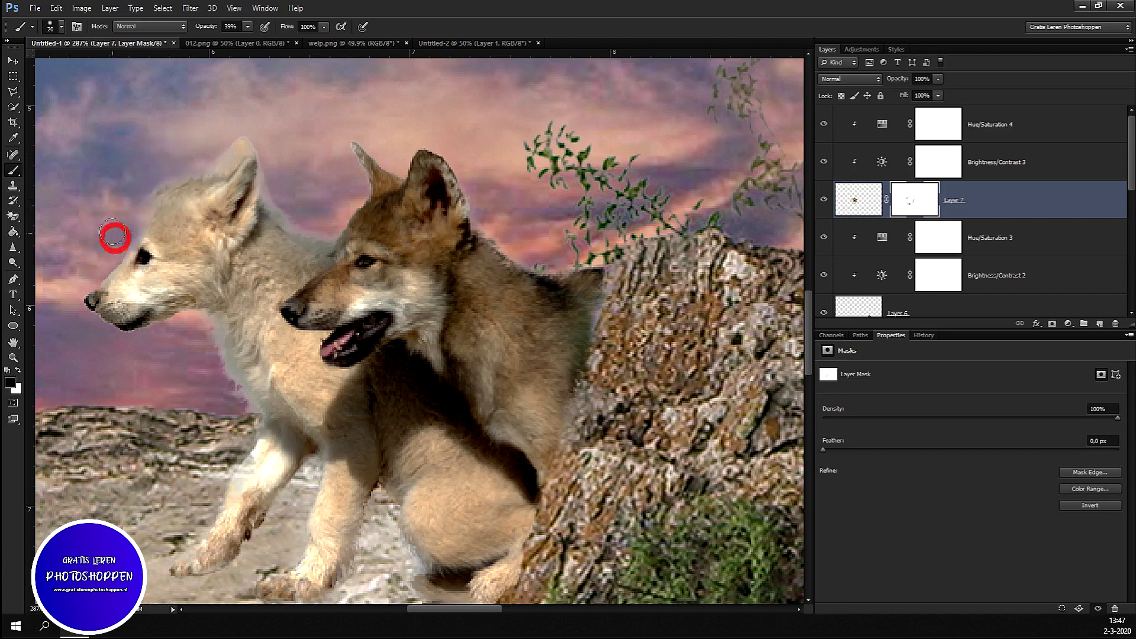
pyautogui.click(17, 370)
pyautogui.moveTo(155, 222)
pyautogui.mouseDown()
pyautogui.moveTo(145, 249)
pyautogui.moveTo(152, 233)
pyautogui.mouseUp()
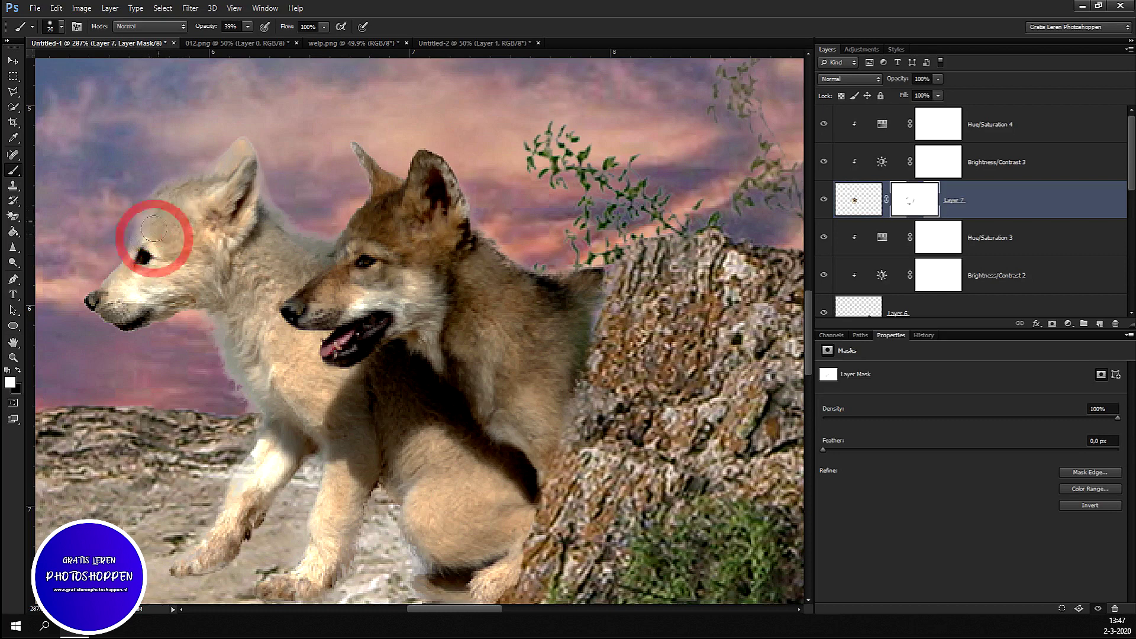
pyautogui.click(138, 262)
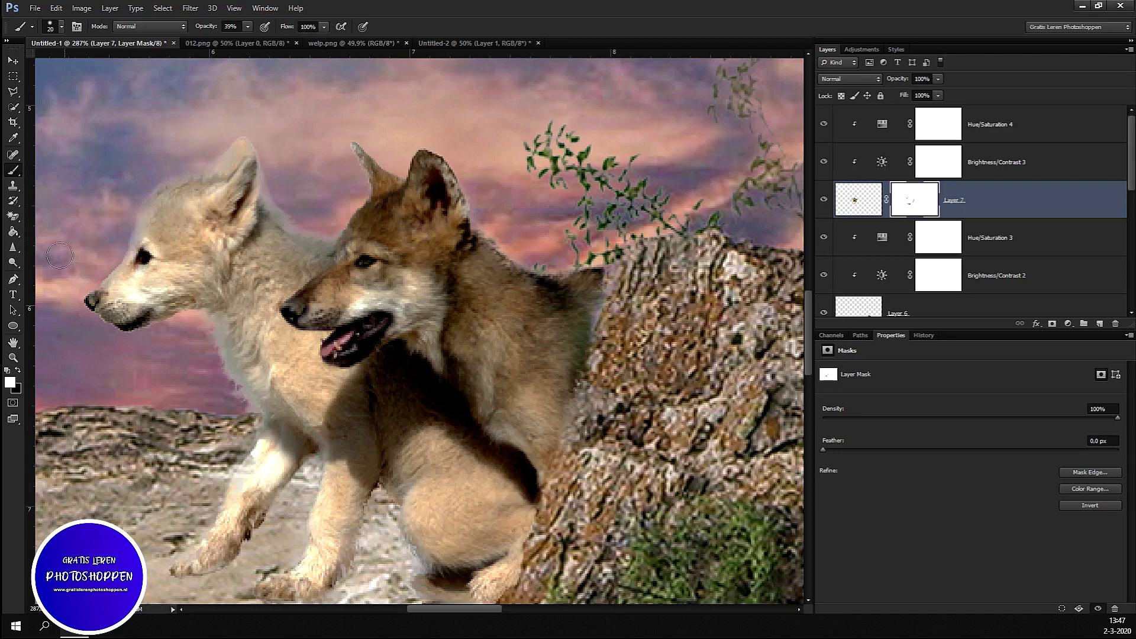
# Hide the fringe along the light pup's chest, under its chin and along its leg.
pyautogui.click(18, 370)
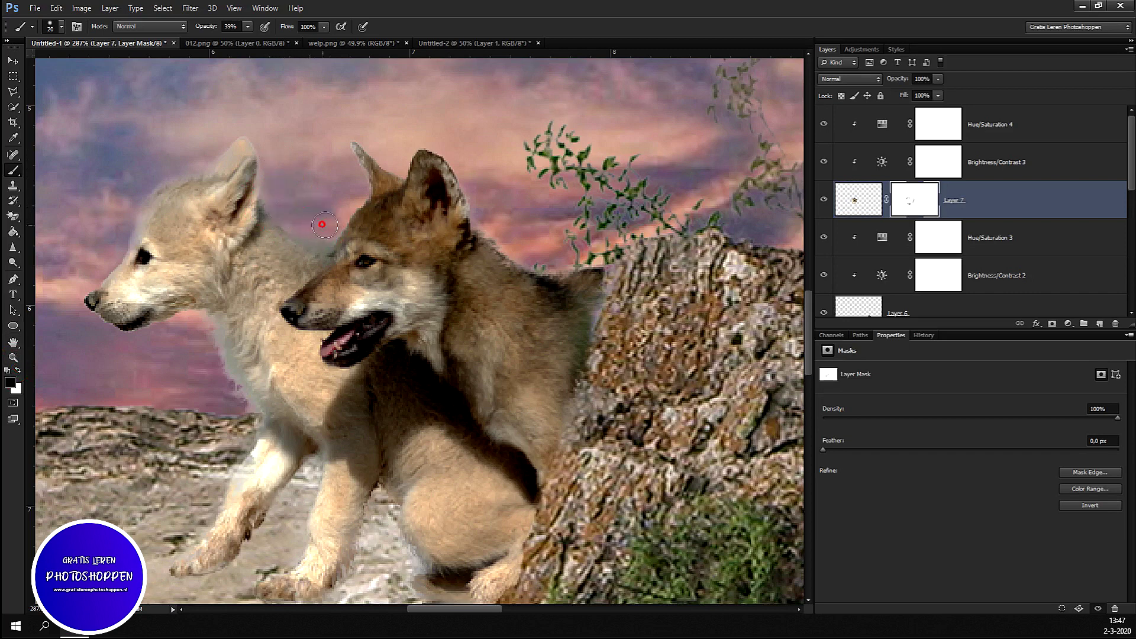
pyautogui.moveTo(204, 355); pyautogui.dragTo(238, 408)
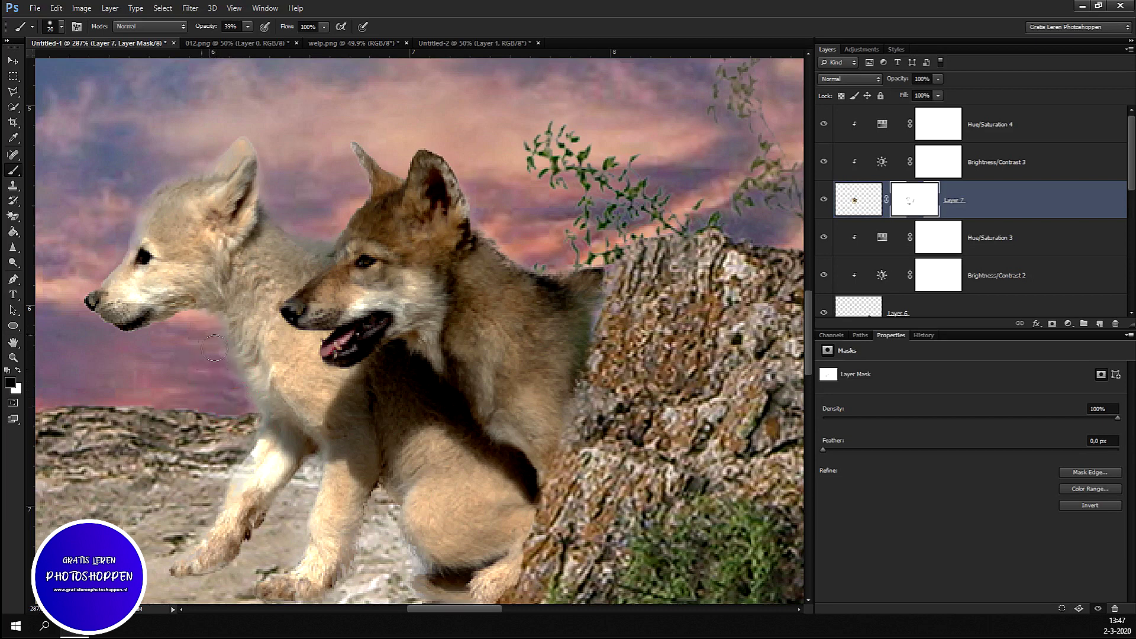
pyautogui.click(155, 346)
pyautogui.click(110, 362)
pyautogui.moveTo(149, 356); pyautogui.dragTo(213, 356)
pyautogui.scroll(-3, 214, 356)
pyautogui.scroll(2, 340, 195)
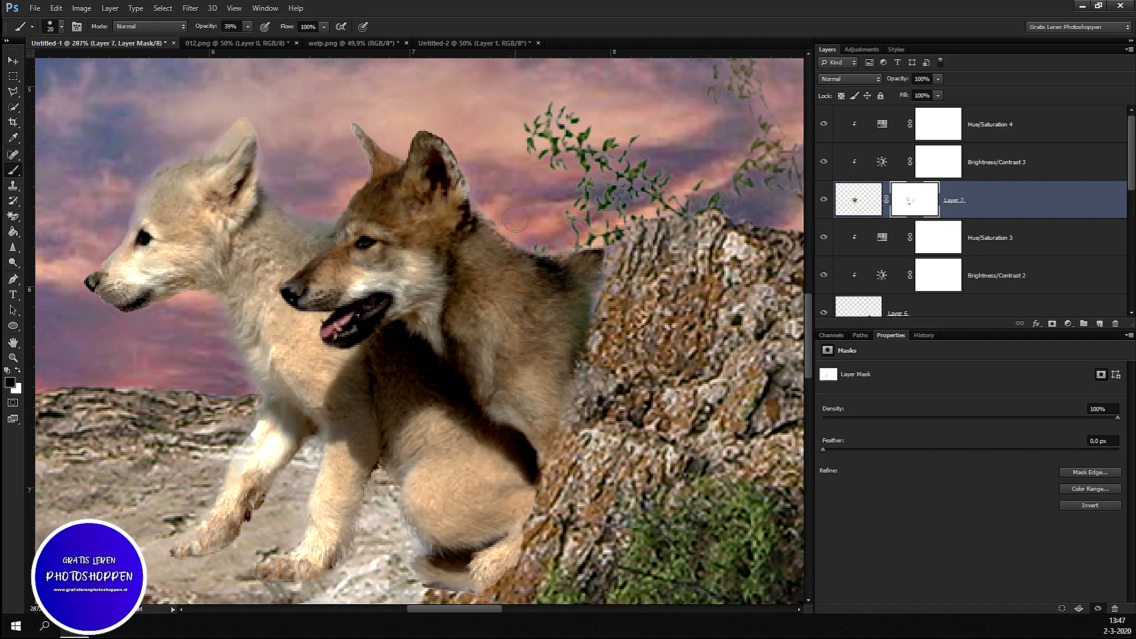
pyautogui.scroll(-2, 591, 349)
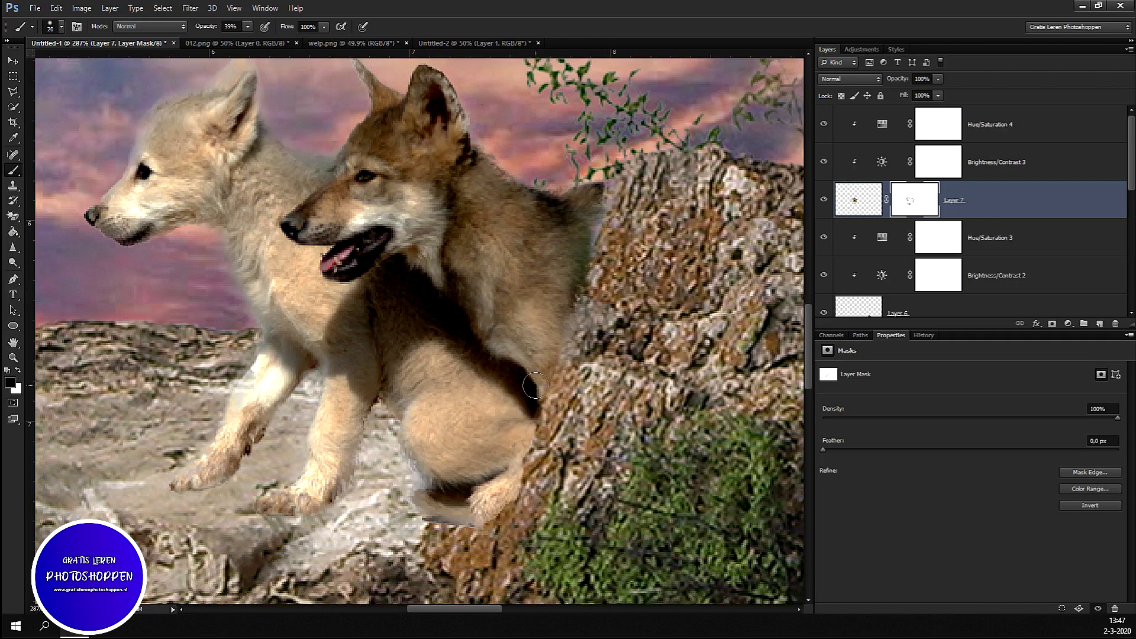
pyautogui.scroll(-3, 405, 417)
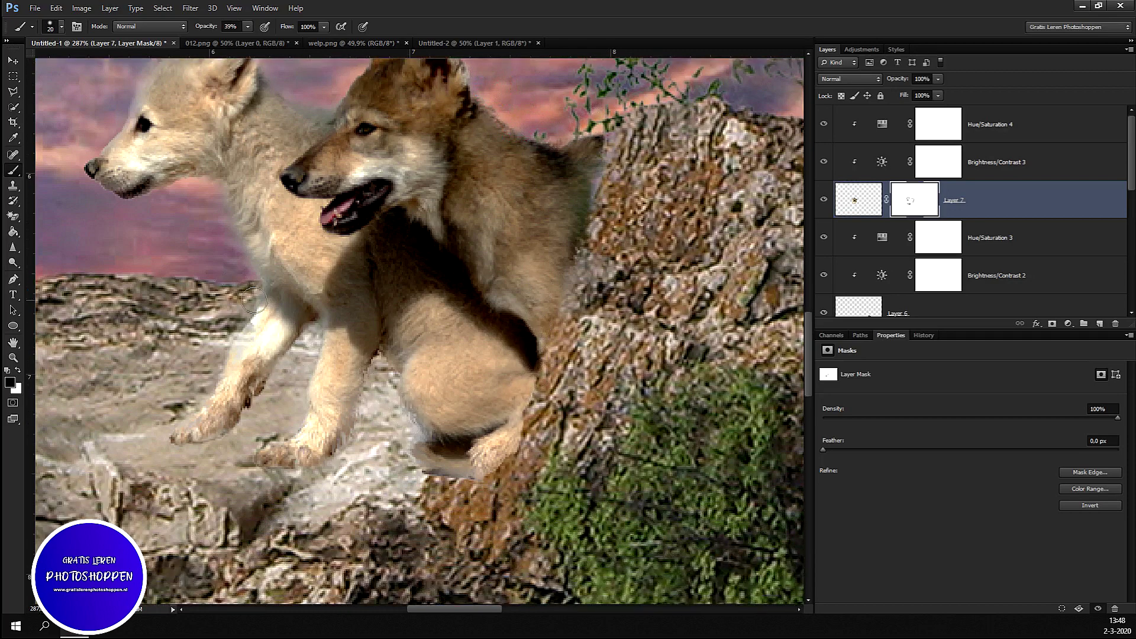
pyautogui.moveTo(218, 355); pyautogui.dragTo(240, 318)
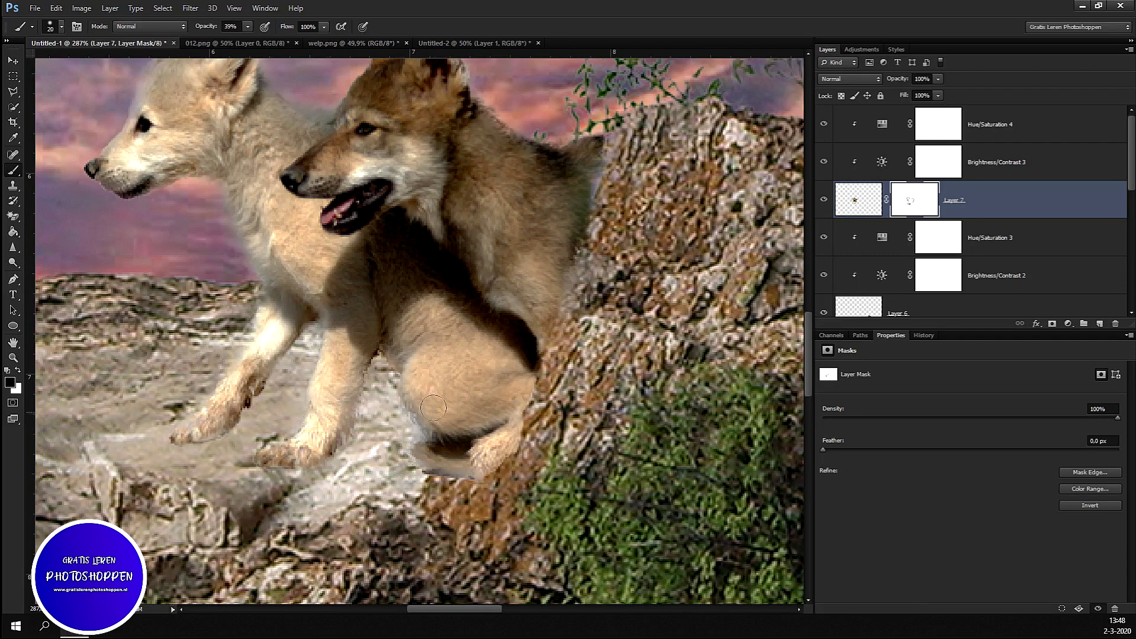
# Refine the dark pup's fur edge beside the rock on the mask.
pyautogui.moveTo(591, 166); pyautogui.dragTo(583, 234)
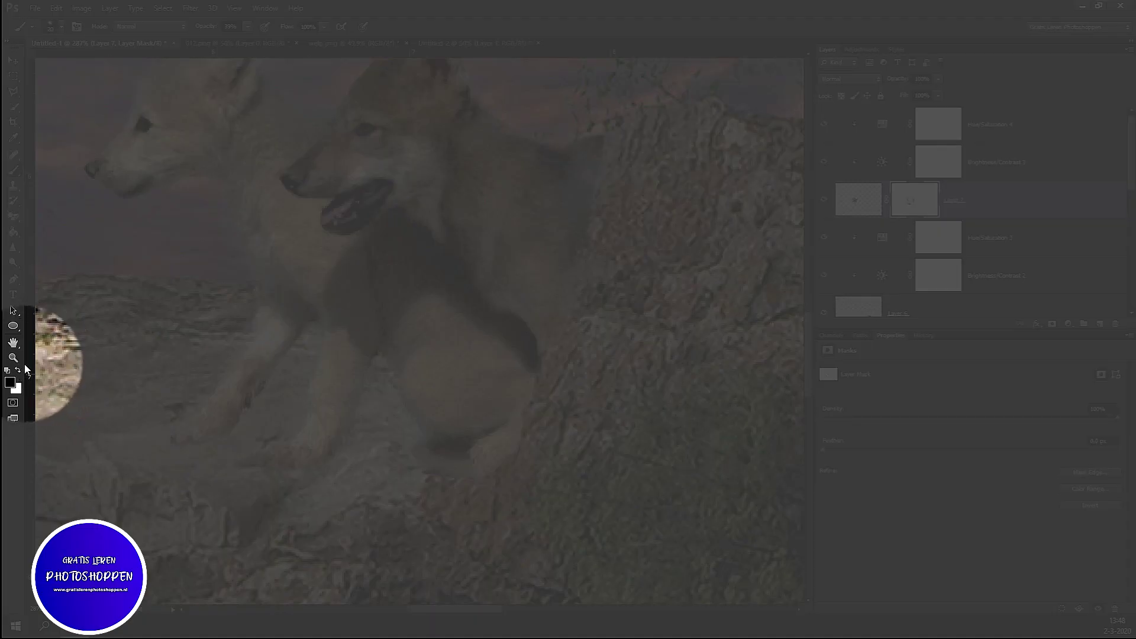
pyautogui.click(20, 370)
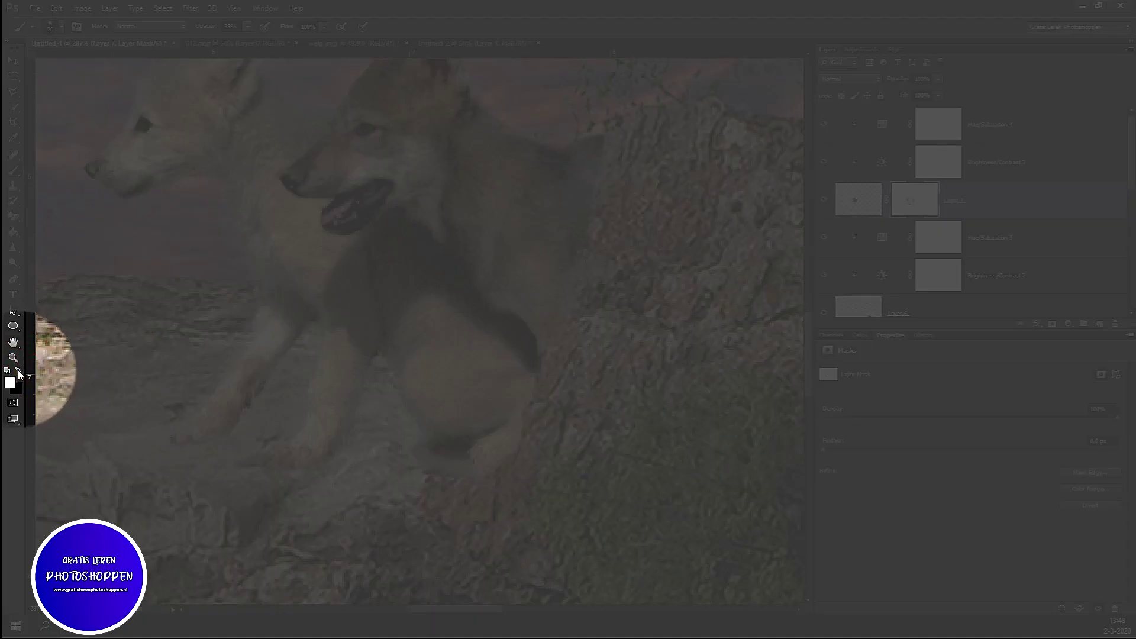
pyautogui.moveTo(575, 160); pyautogui.dragTo(567, 215)
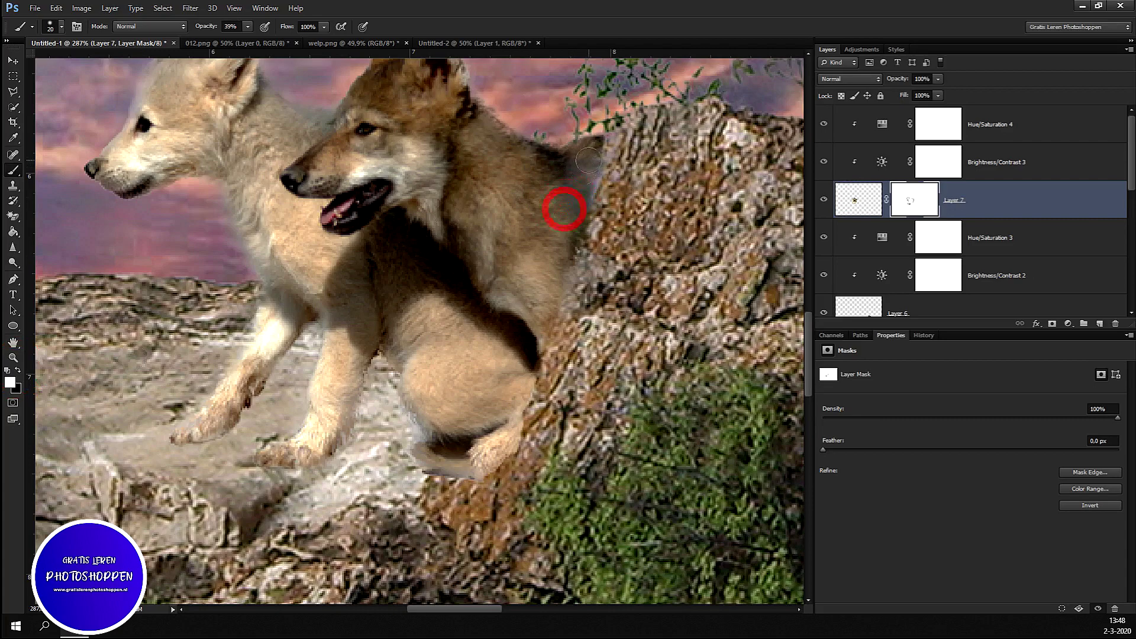
pyautogui.click(539, 261)
pyautogui.scroll(-2, 679, 294)
pyautogui.scroll(-2, 674, 301)
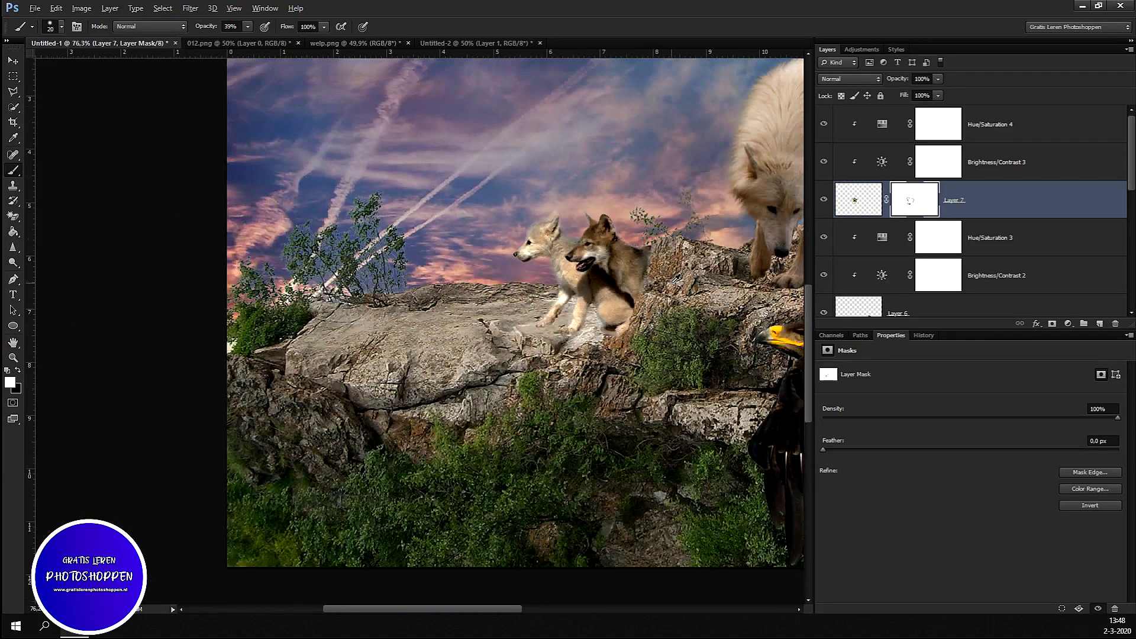
pyautogui.scroll(-2, 669, 307)
pyautogui.scroll(1, 395, 423)
pyautogui.scroll(1, 395, 423)
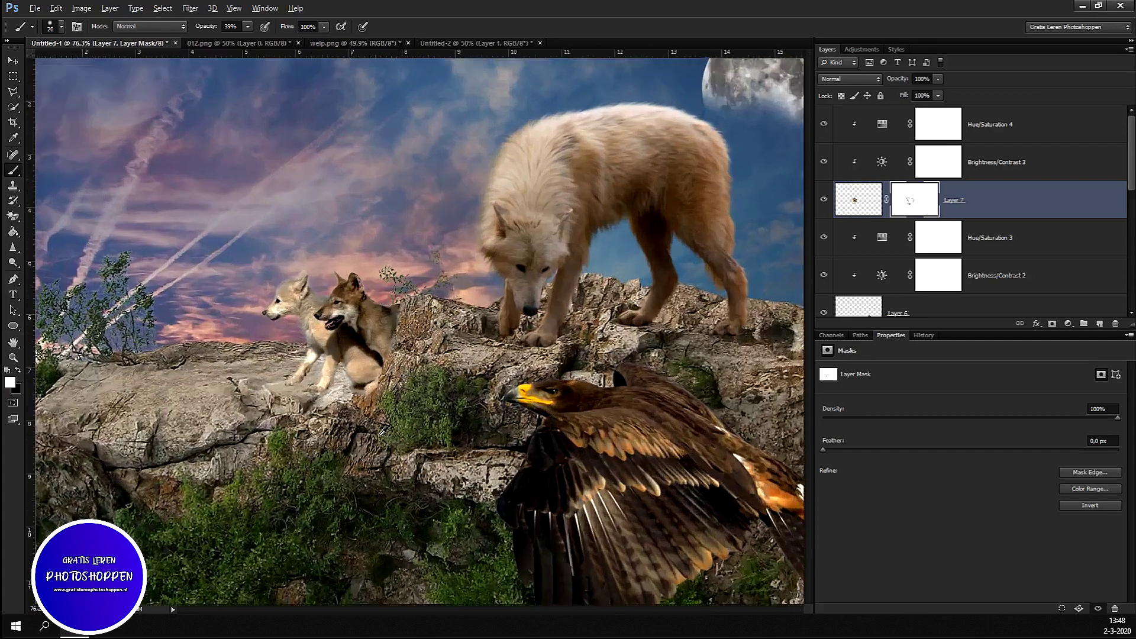
pyautogui.scroll(1, 395, 423)
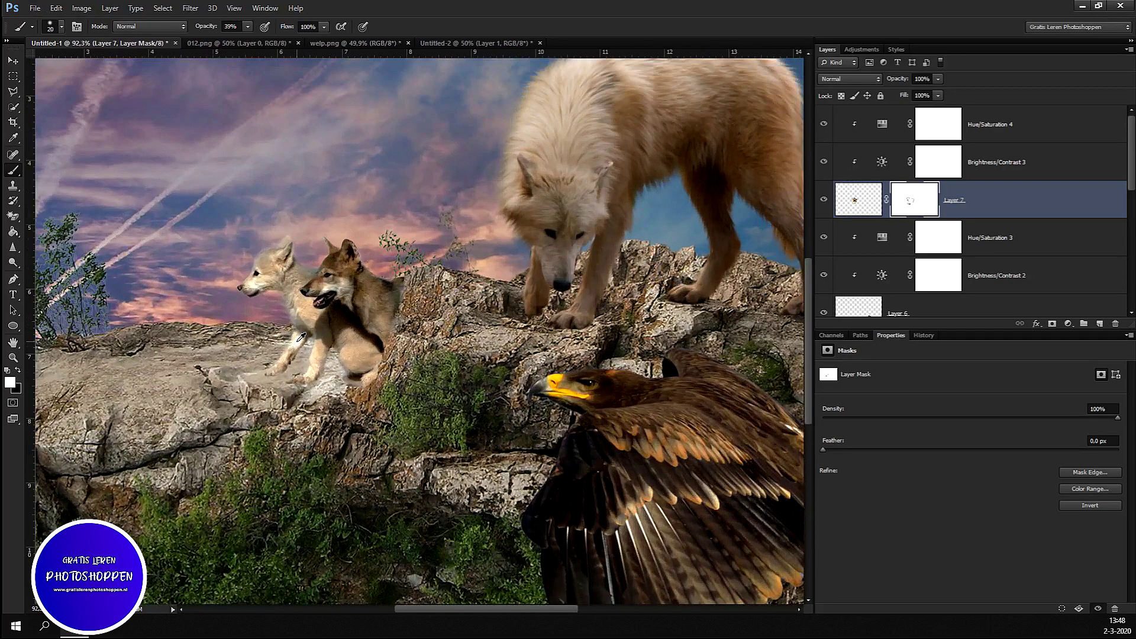
pyautogui.scroll(-2, 306, 343)
pyautogui.press('alt')
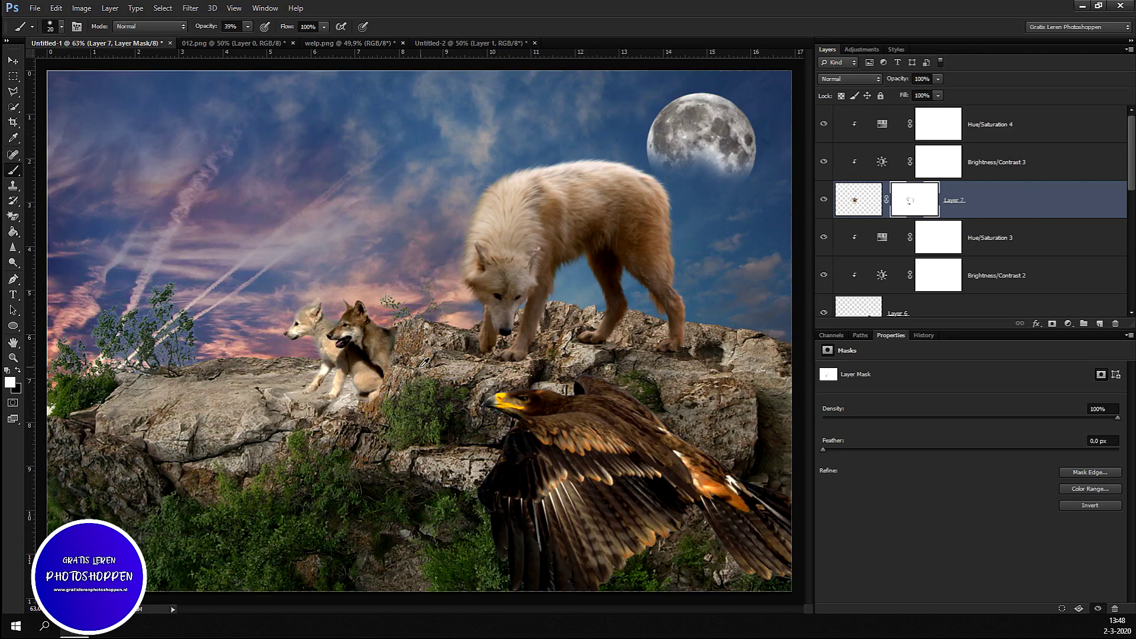
# Move the eagle on Layer 6 up and right on the rocks.
pyautogui.scroll(-2, 424, 362)
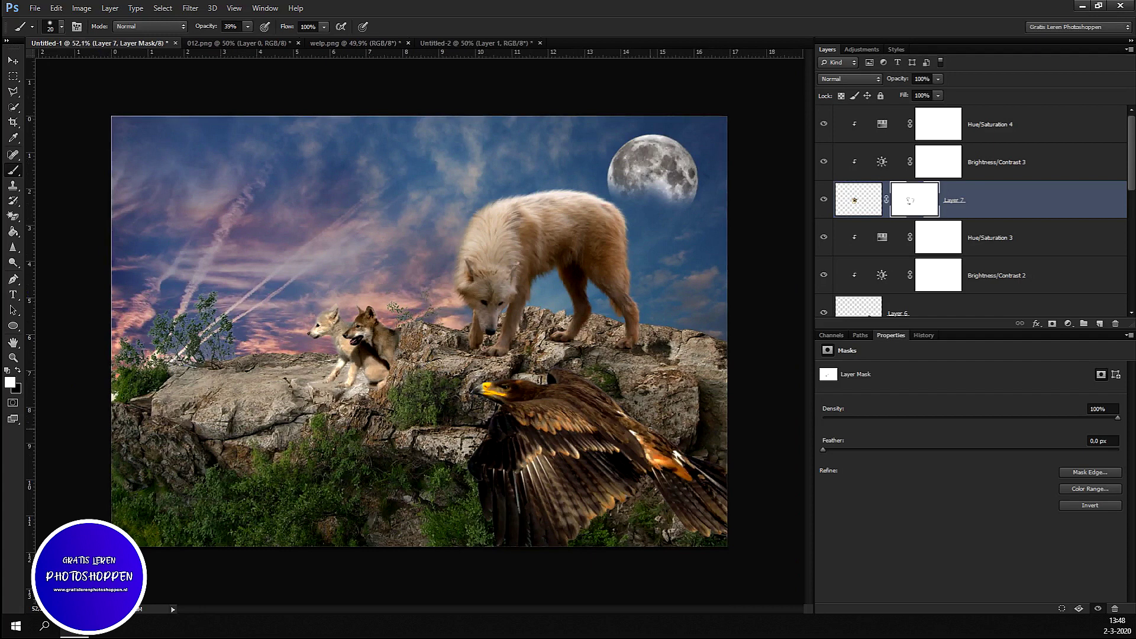
pyautogui.click(1006, 125)
pyautogui.scroll(-3, 1011, 185)
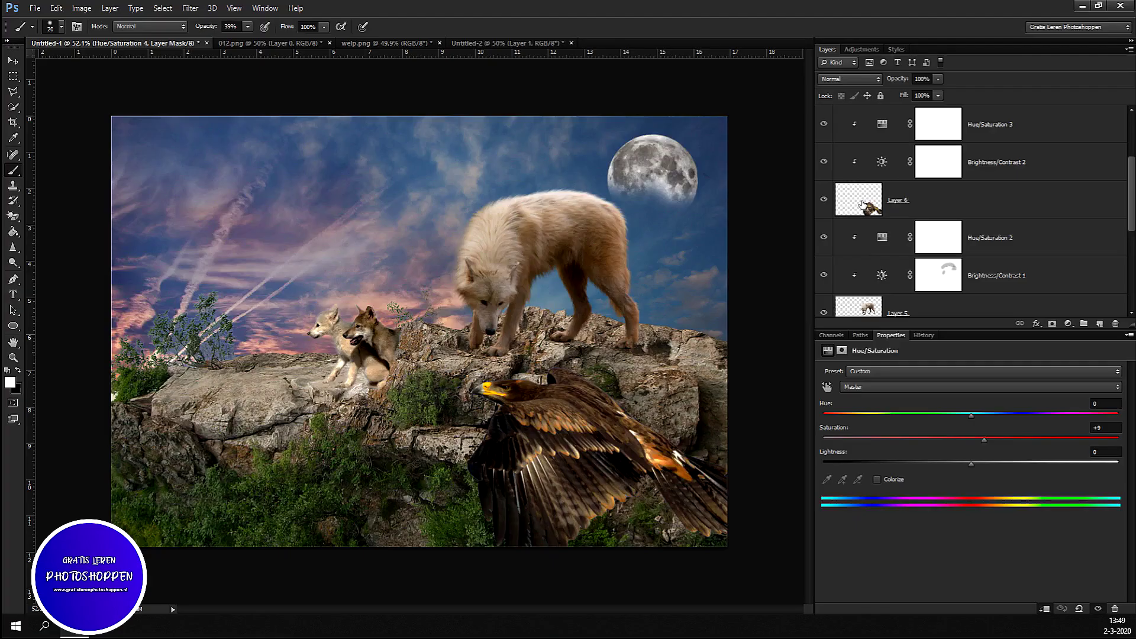
pyautogui.click(862, 205)
pyautogui.click(12, 60)
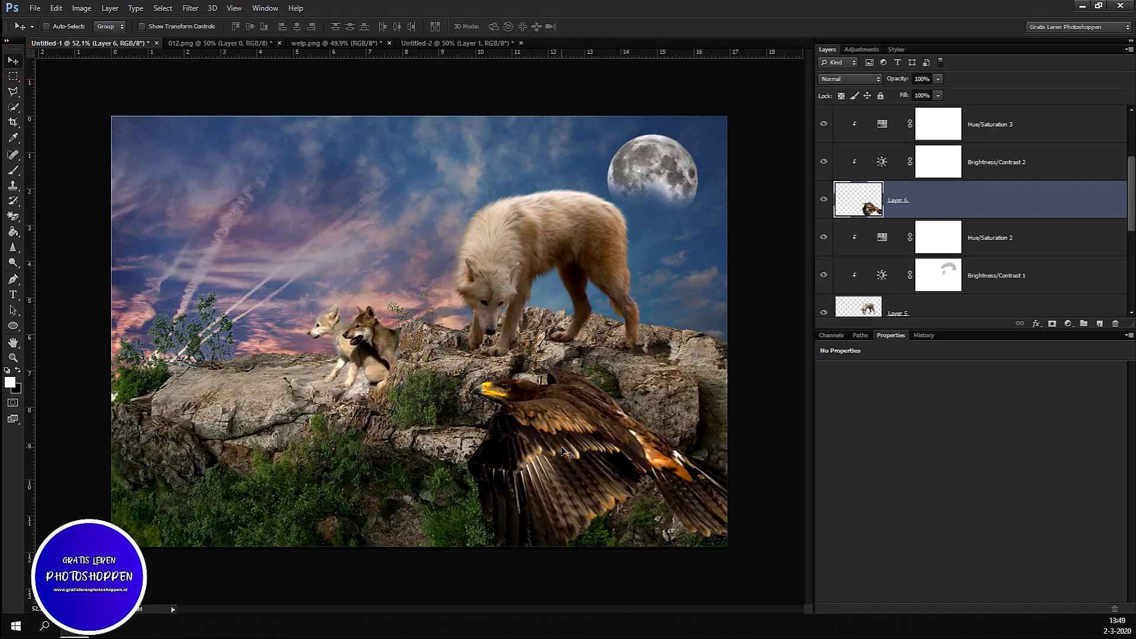
pyautogui.moveTo(561, 450); pyautogui.dragTo(589, 428)
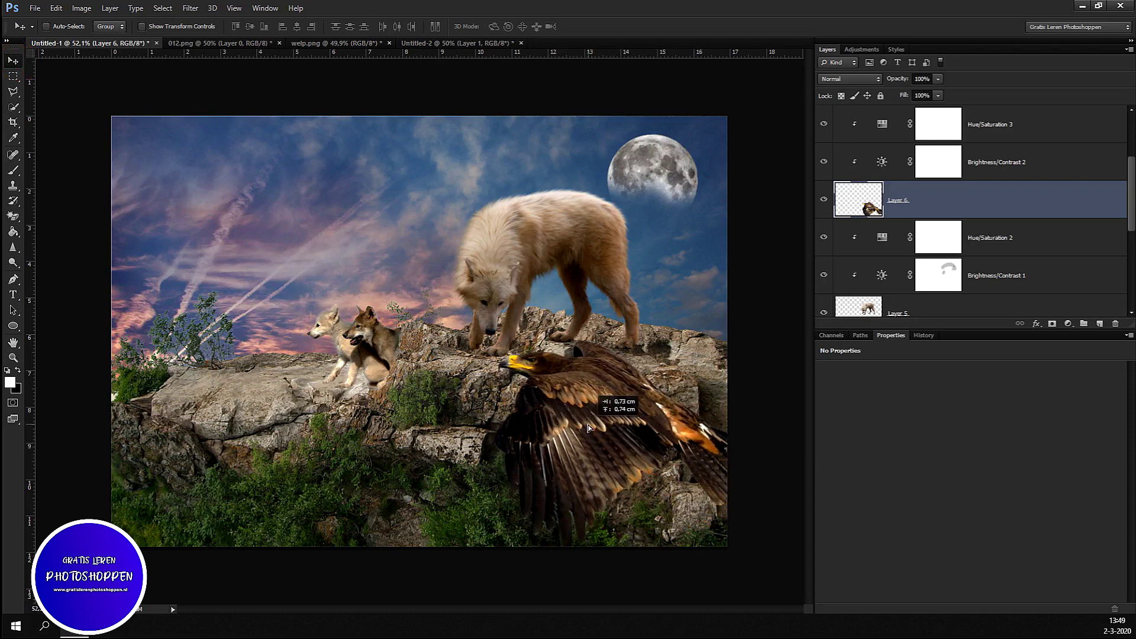
pyautogui.moveTo(589, 427); pyautogui.dragTo(589, 428)
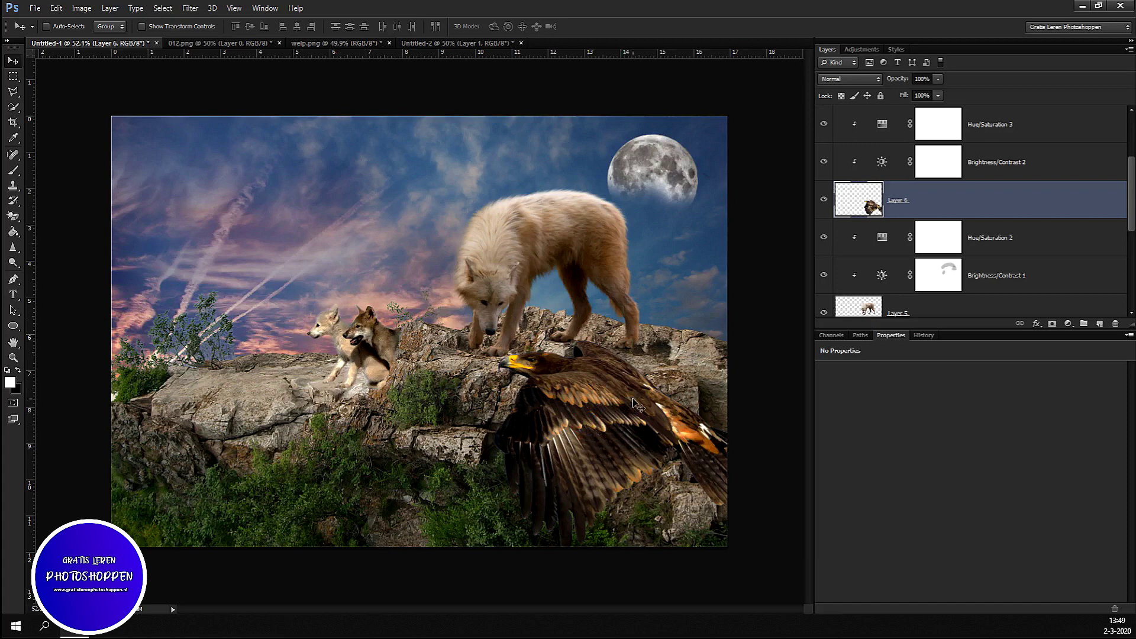
pyautogui.scroll(2, 425, 388)
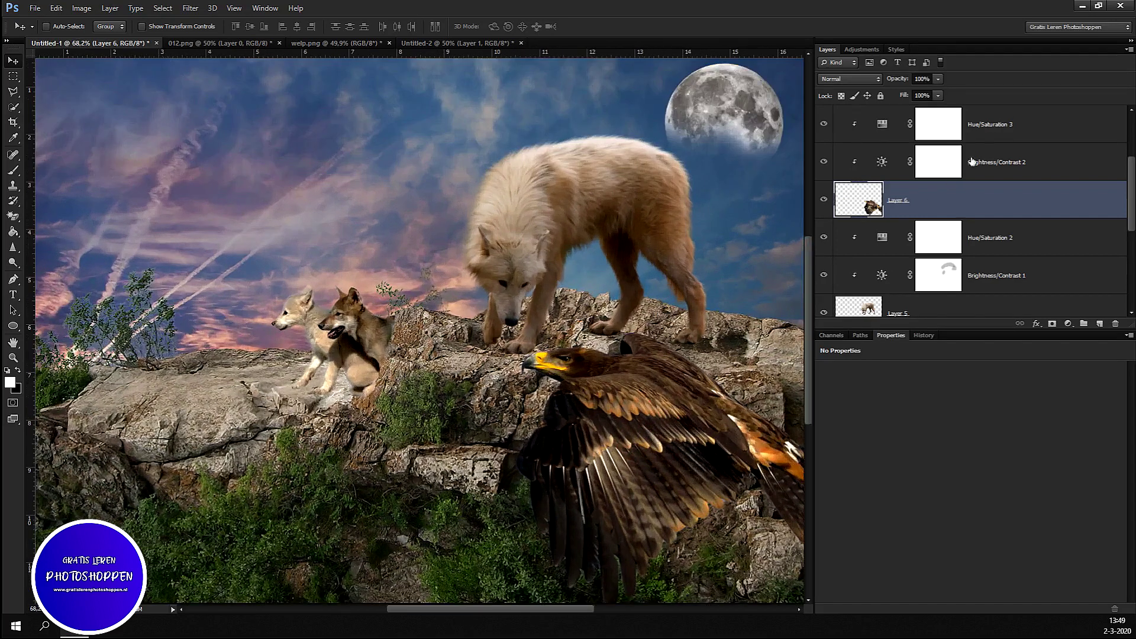
# Set Brightness/Contrast 3 to brightness -82 and contrast 29 to darken the pups.
pyautogui.scroll(3, 982, 162)
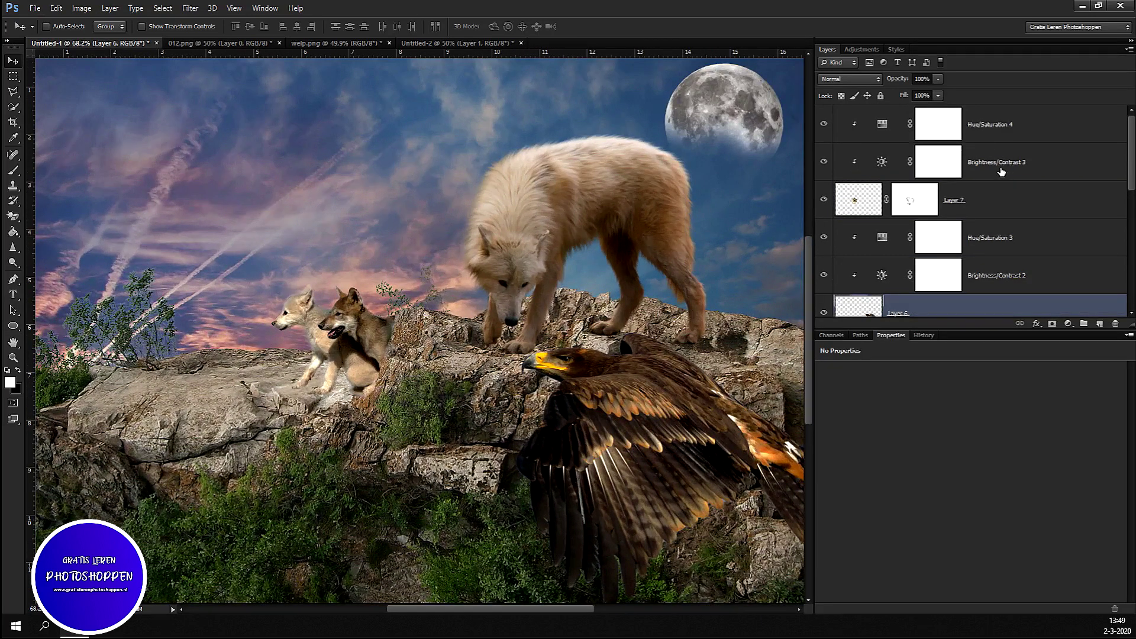
pyautogui.click(913, 162)
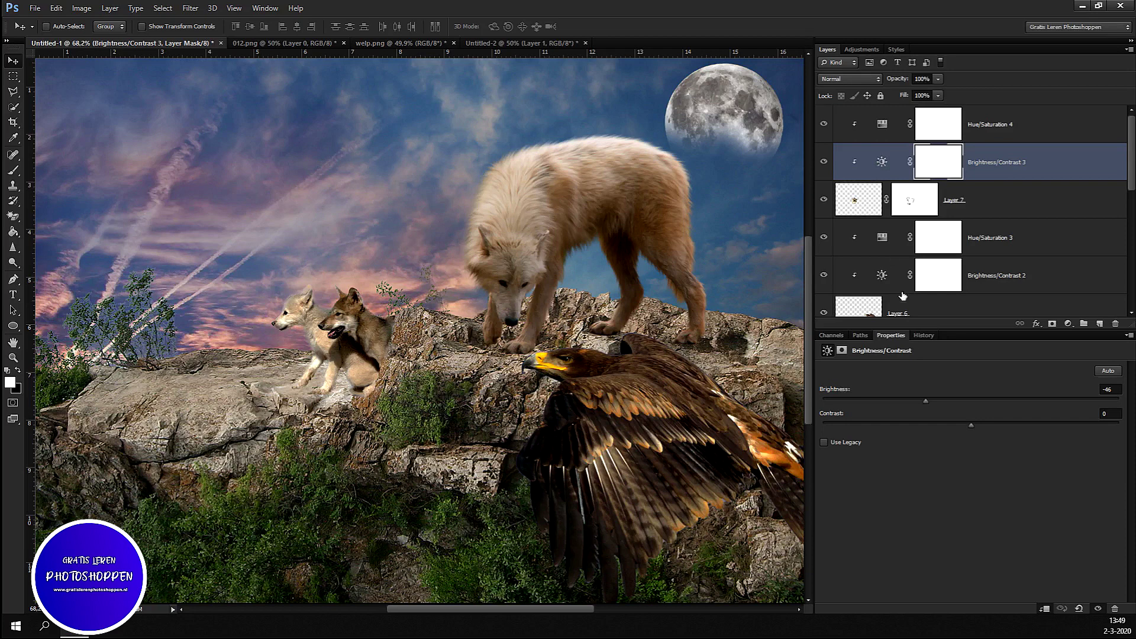
pyautogui.moveTo(910, 407)
pyautogui.mouseDown()
pyautogui.moveTo(869, 434)
pyautogui.moveTo(885, 434)
pyautogui.mouseUp()
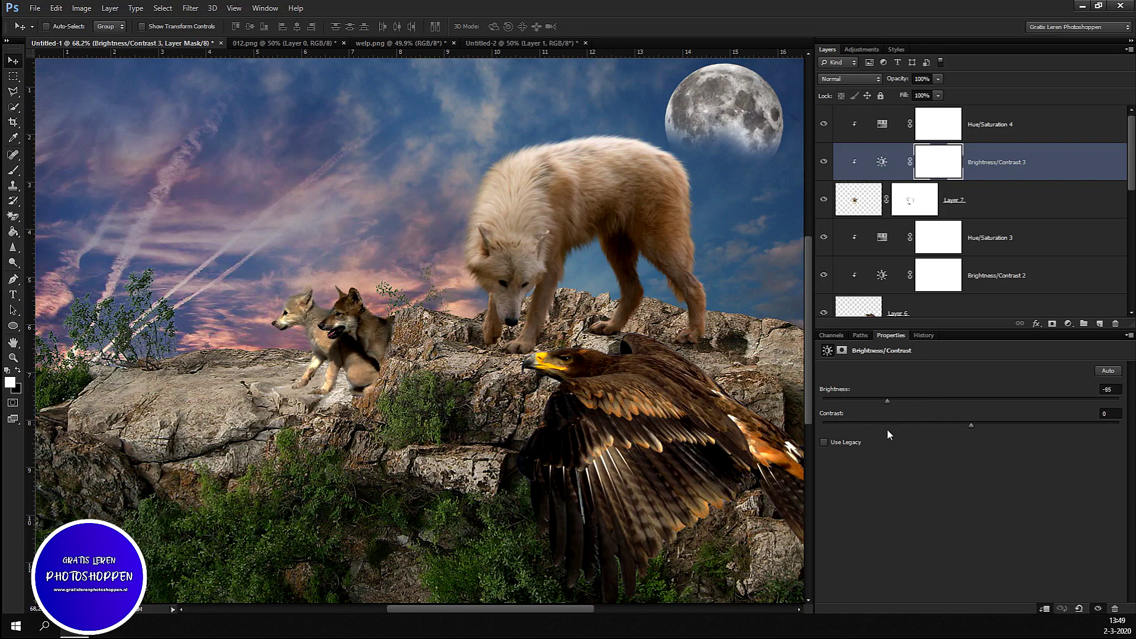
pyautogui.moveTo(970, 427); pyautogui.dragTo(1035, 424)
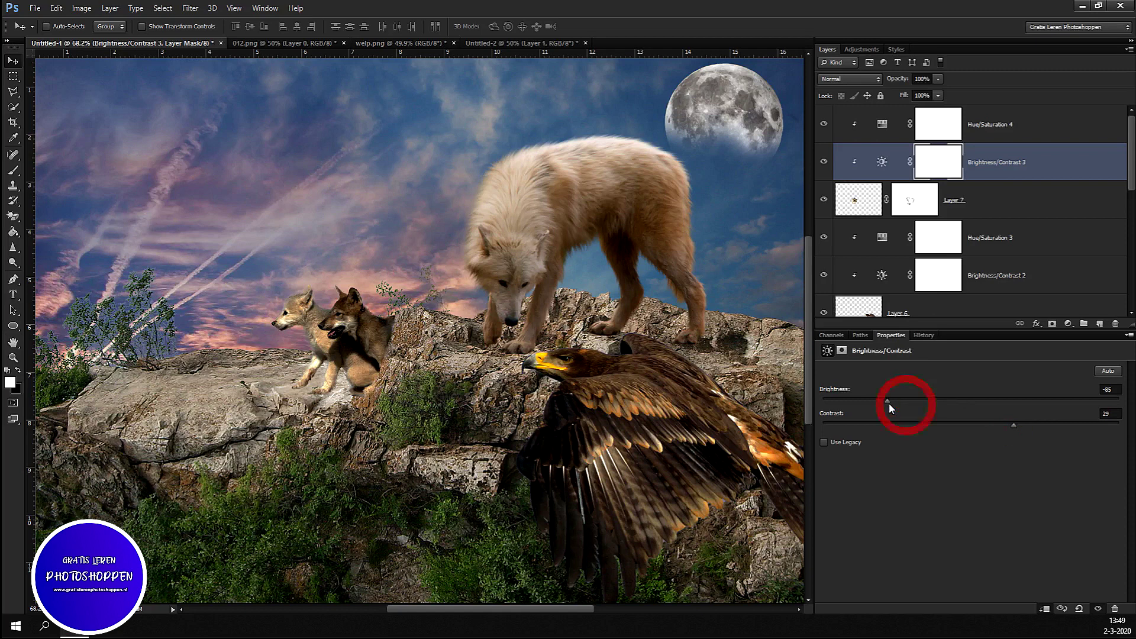
pyautogui.moveTo(889, 403); pyautogui.dragTo(890, 407)
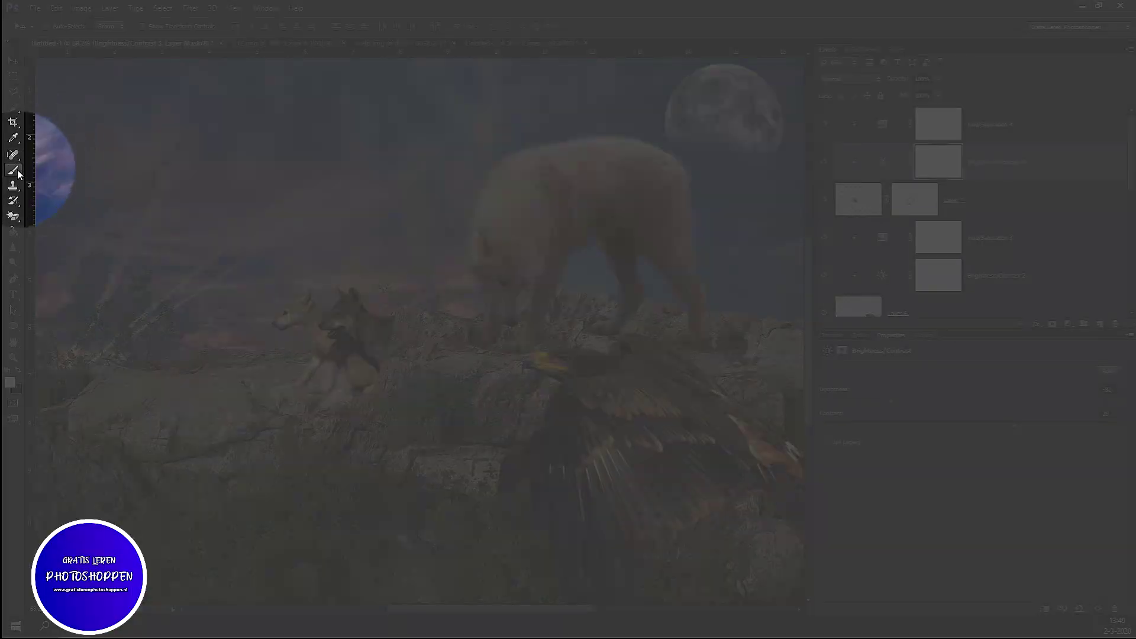
# Paint black on its mask to brighten the pups' heads and chests.
pyautogui.rightClick(13, 170)
pyautogui.click(64, 165)
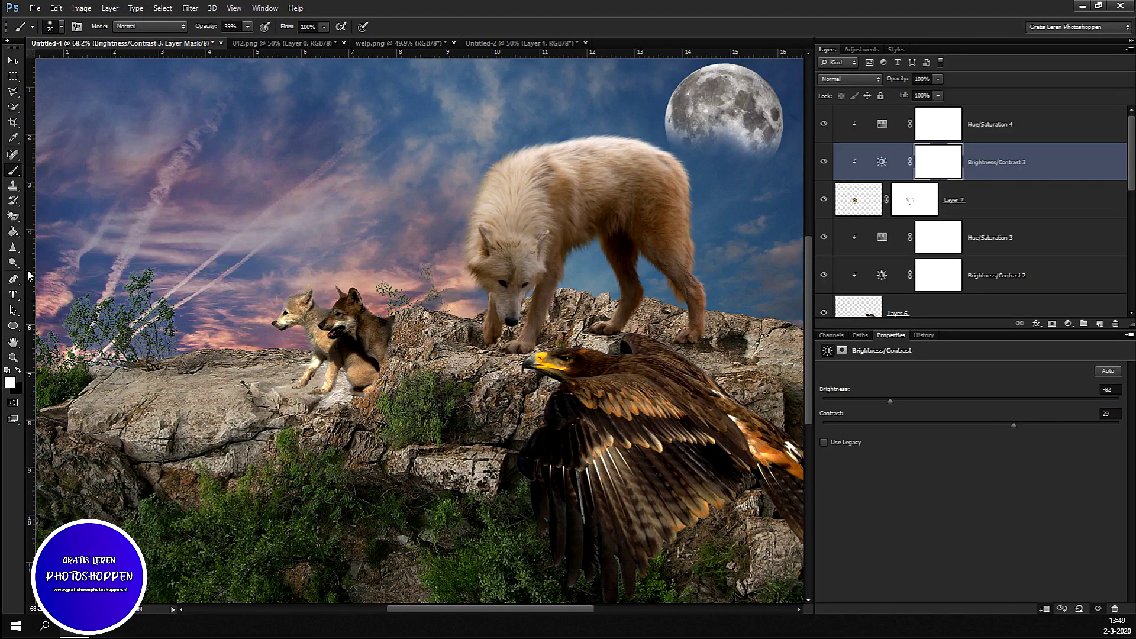
pyautogui.click(18, 370)
pyautogui.moveTo(298, 306); pyautogui.dragTo(279, 318)
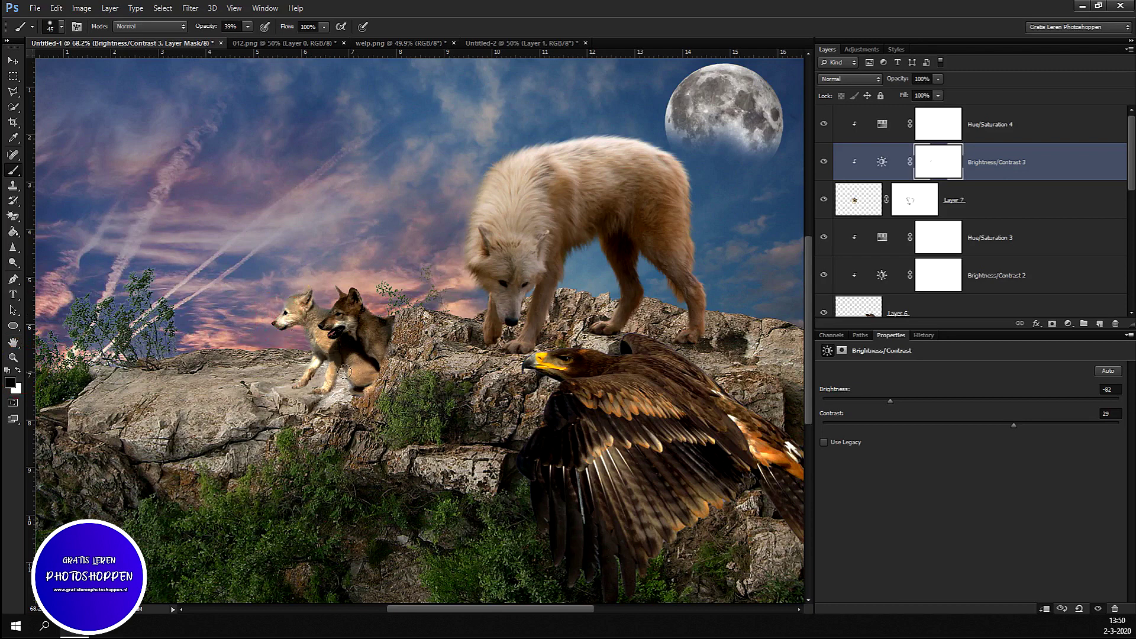
pyautogui.moveTo(345, 312); pyautogui.dragTo(370, 335)
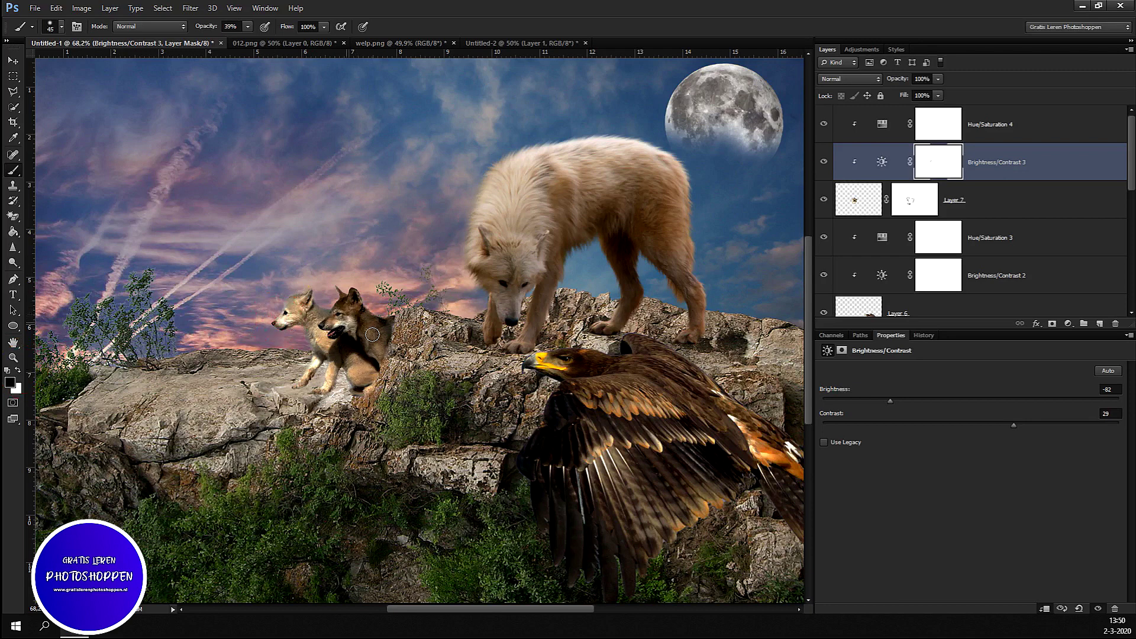
pyautogui.scroll(1, 373, 406)
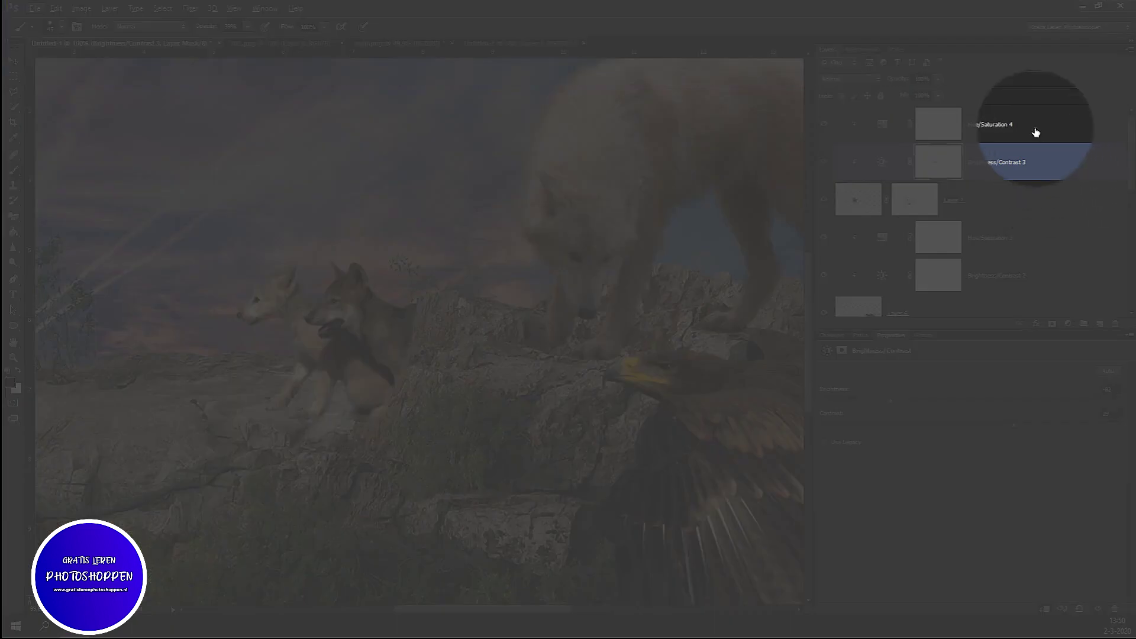
# Add a new top layer and paint soft black 45 px shadows under the pups.
pyautogui.click(1036, 126)
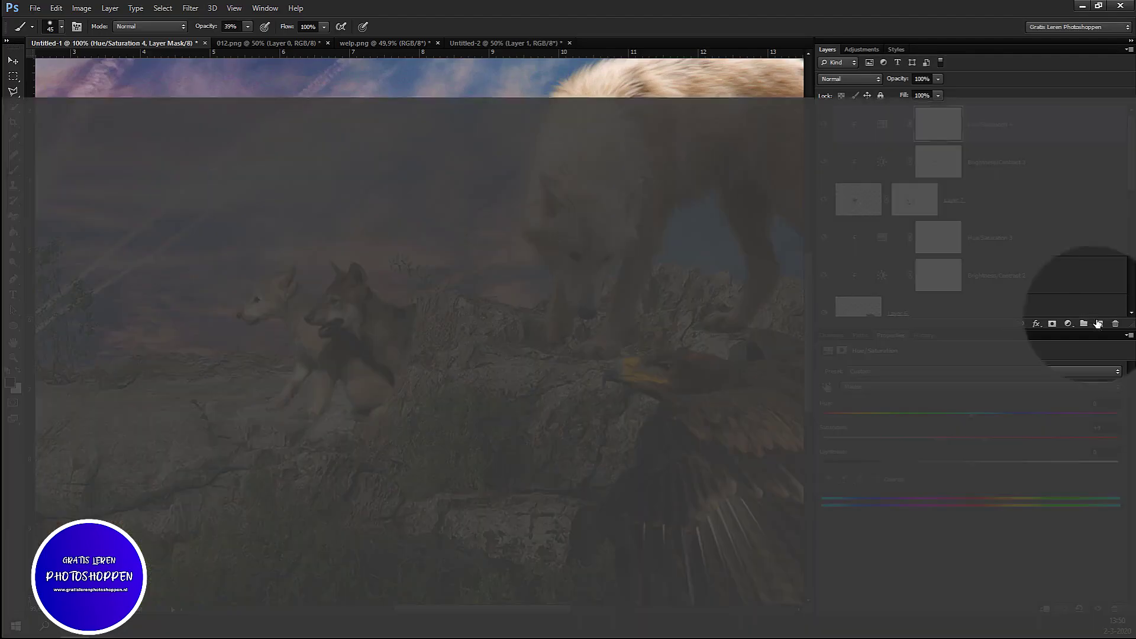
pyautogui.click(1098, 324)
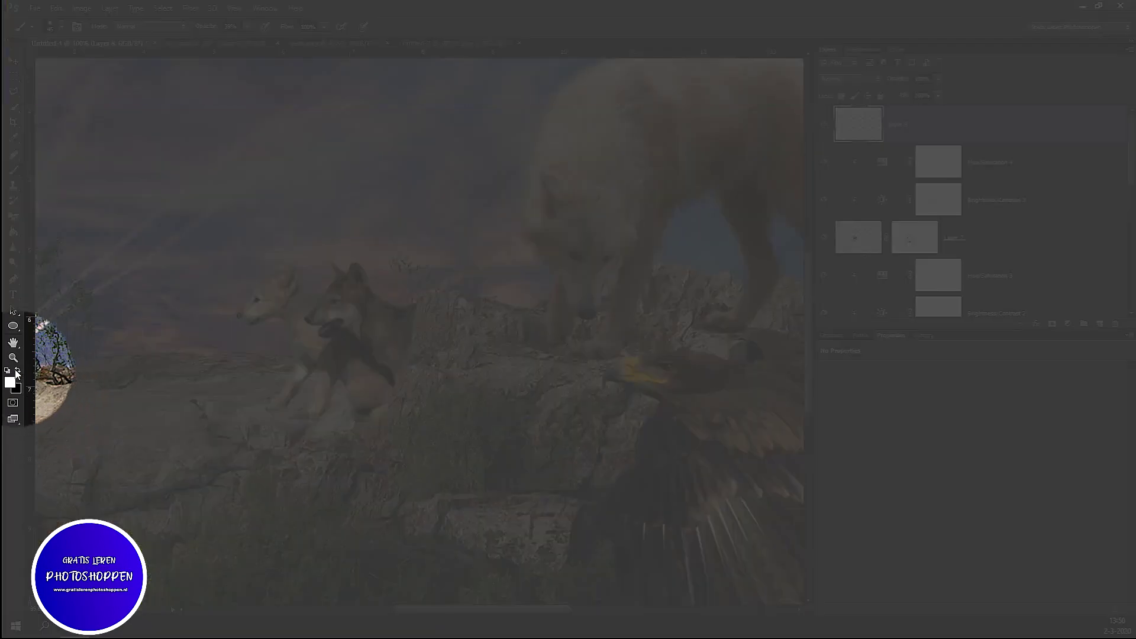
pyautogui.click(18, 370)
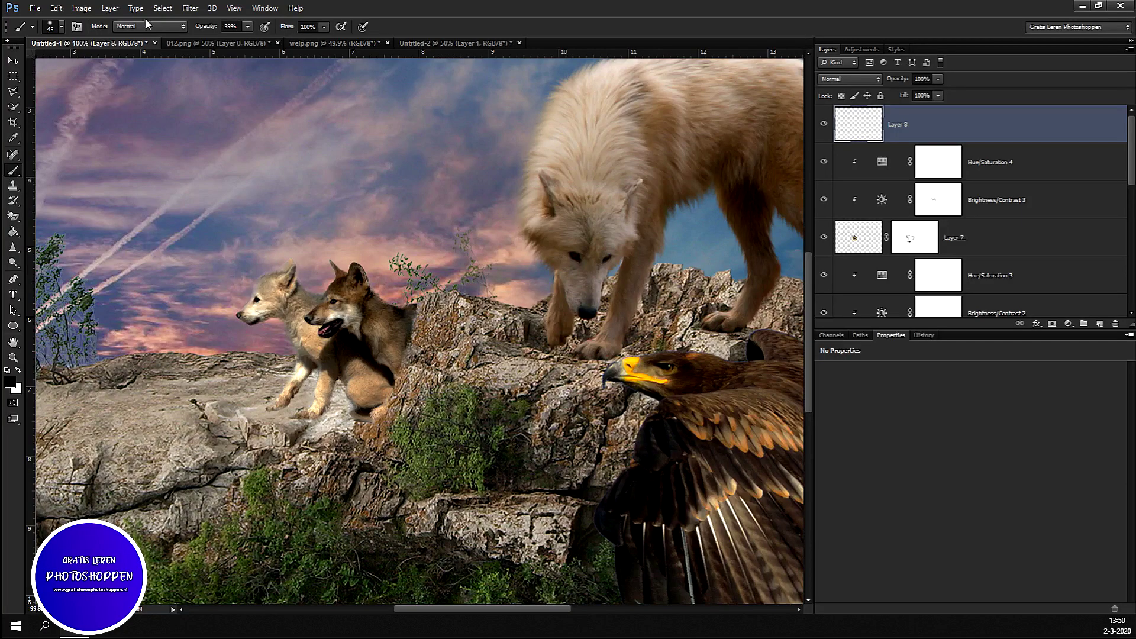
pyautogui.click(62, 27)
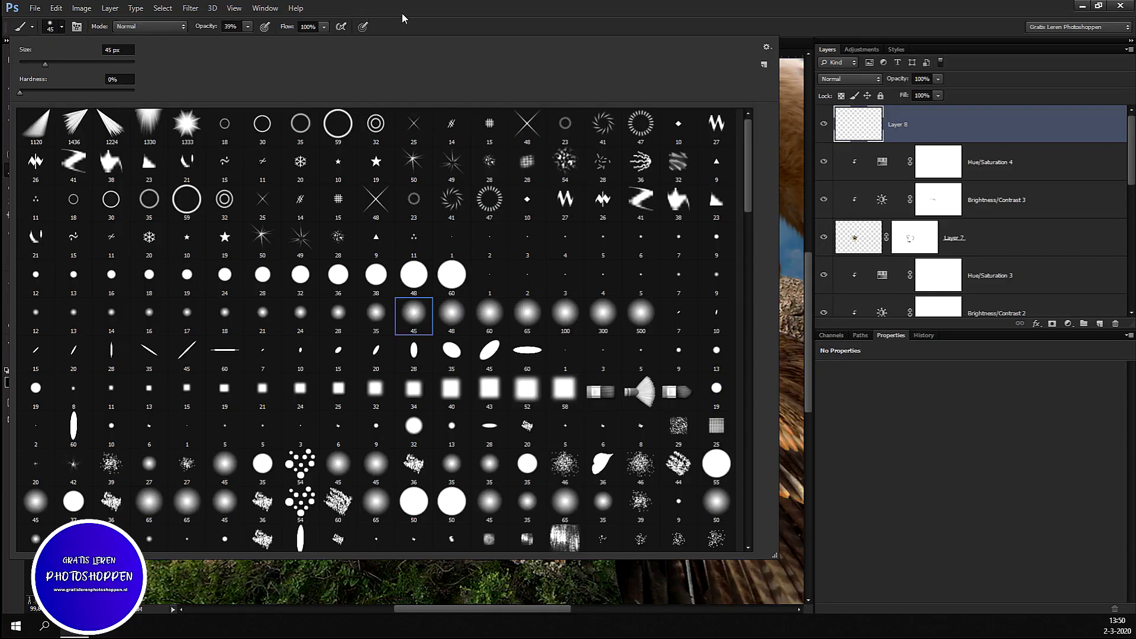
pyautogui.doubleClick(413, 312)
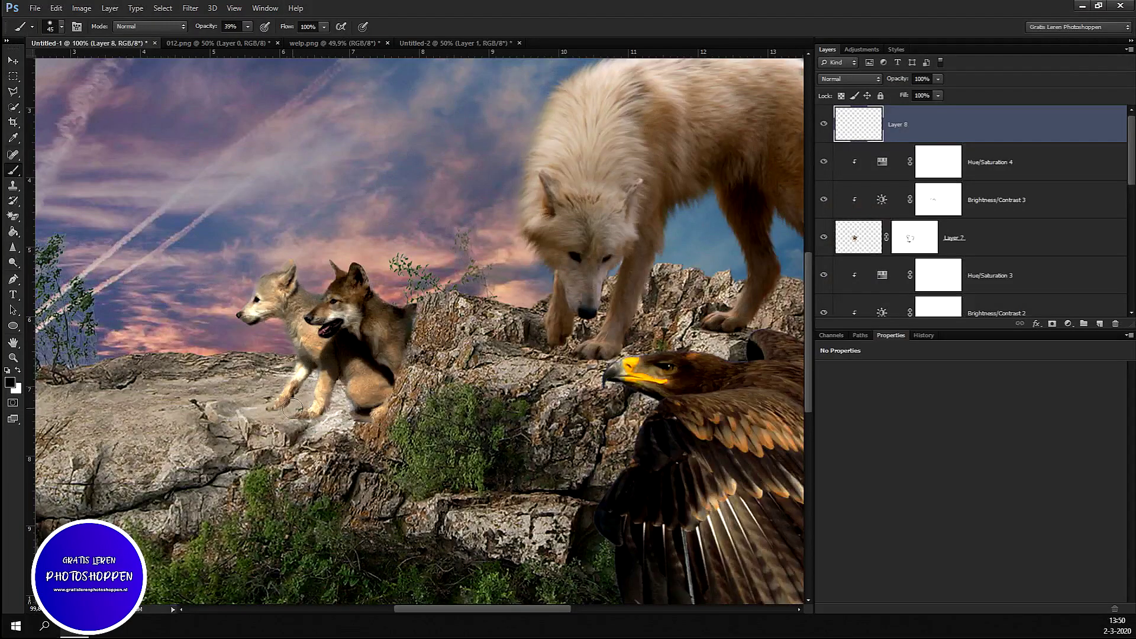
pyautogui.moveTo(280, 412)
pyautogui.mouseDown()
pyautogui.moveTo(336, 396)
pyautogui.moveTo(345, 422)
pyautogui.mouseUp()
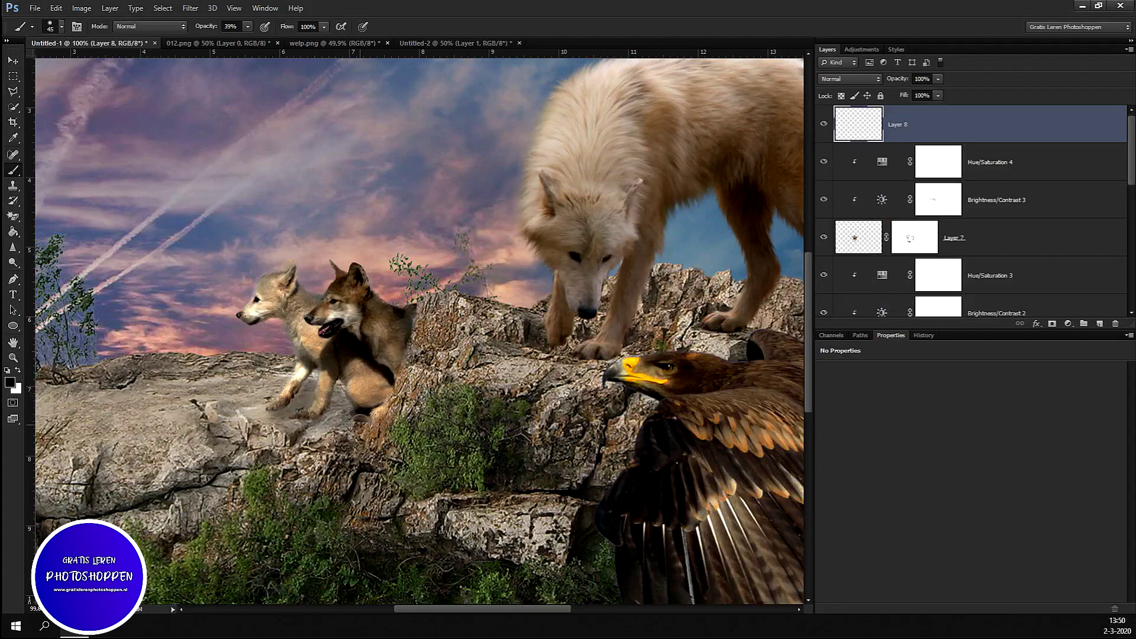
pyautogui.moveTo(337, 399)
pyautogui.mouseDown()
pyautogui.moveTo(270, 395)
pyautogui.moveTo(282, 415)
pyautogui.mouseUp()
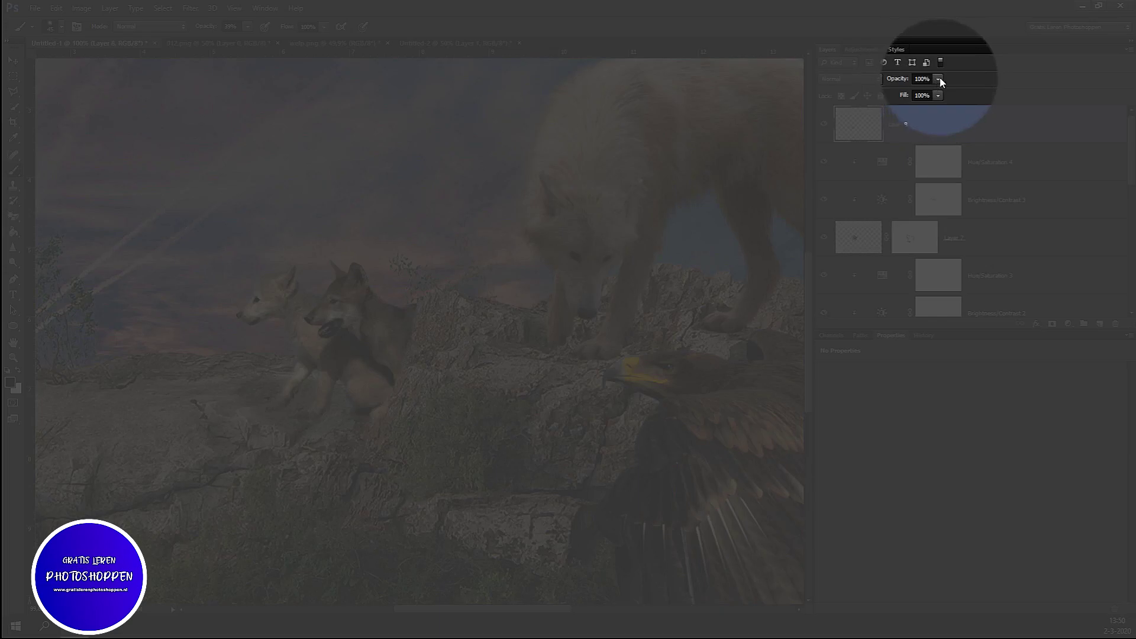
# Lower the shadow layer's opacity to 79%.
pyautogui.click(937, 79)
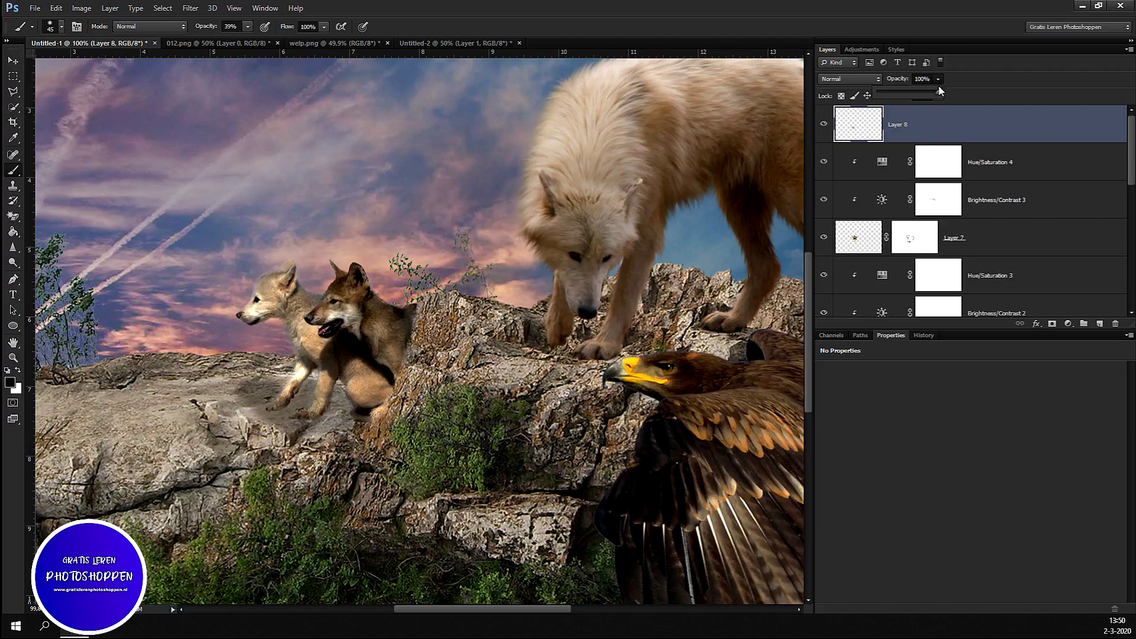
pyautogui.moveTo(935, 95)
pyautogui.mouseDown()
pyautogui.moveTo(917, 121)
pyautogui.moveTo(927, 117)
pyautogui.mouseUp()
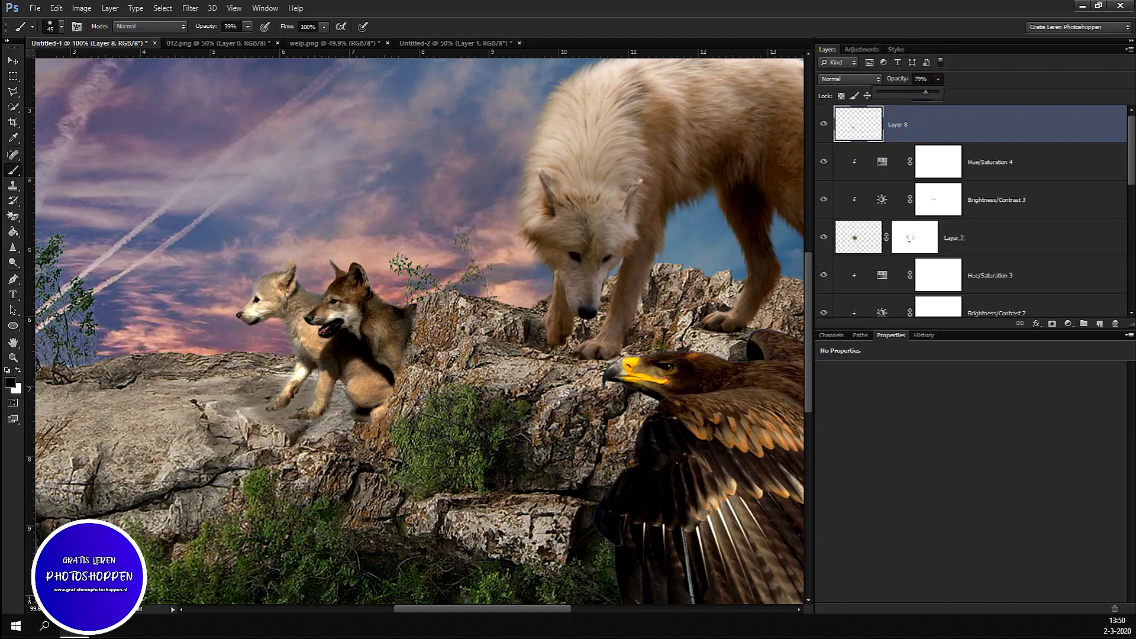
pyautogui.scroll(-3, 483, 346)
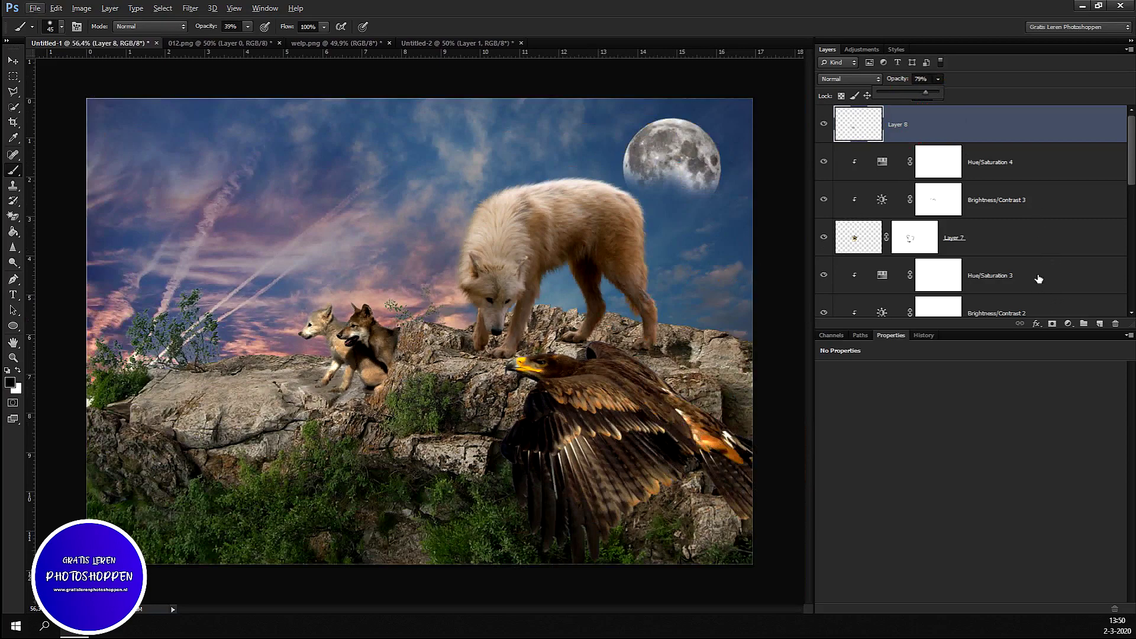
pyautogui.scroll(-2, 1040, 280)
pyautogui.scroll(-2, 1022, 267)
pyautogui.scroll(-1, 1020, 270)
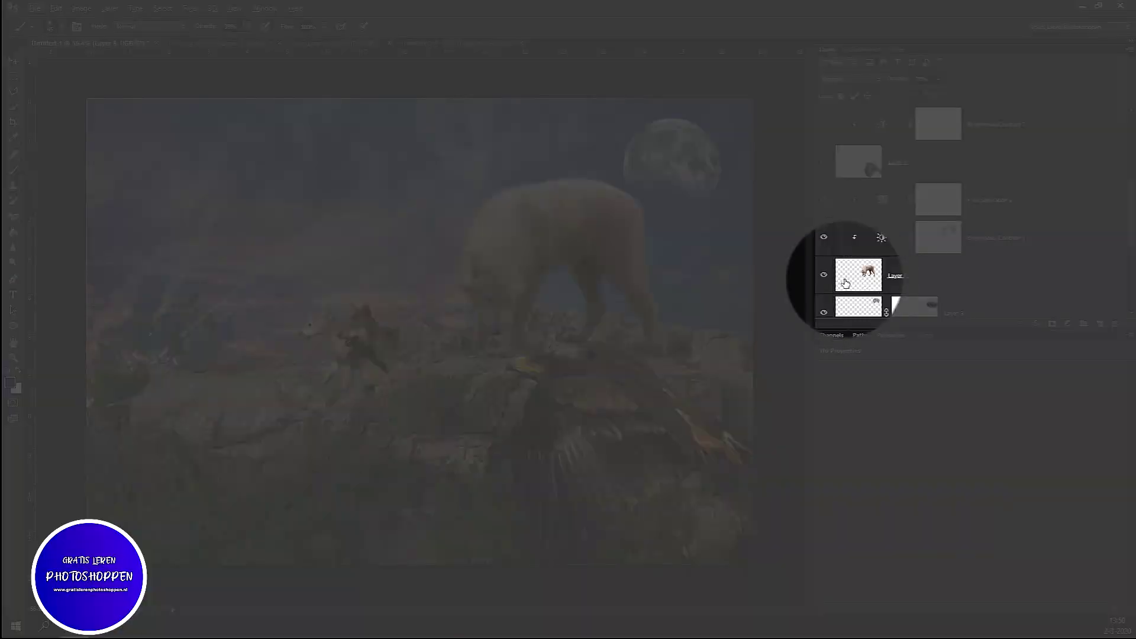
# Add Layer 9 above Hue/Saturation 2 and paint faint shadows on the rocks by the eagle's beak.
pyautogui.click(863, 288)
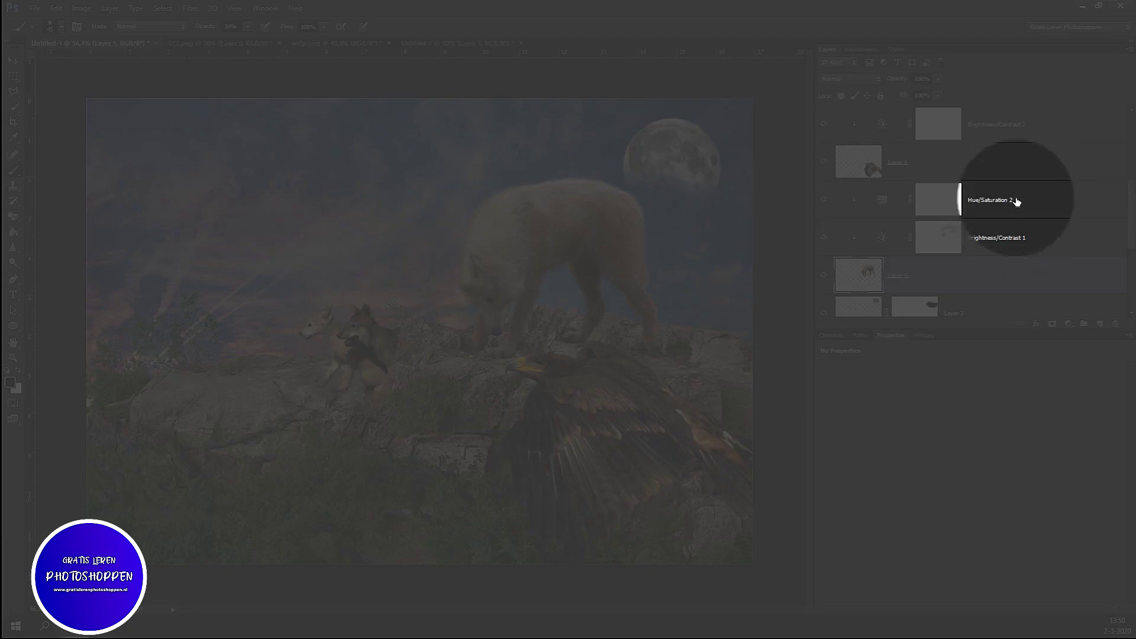
pyautogui.click(1013, 201)
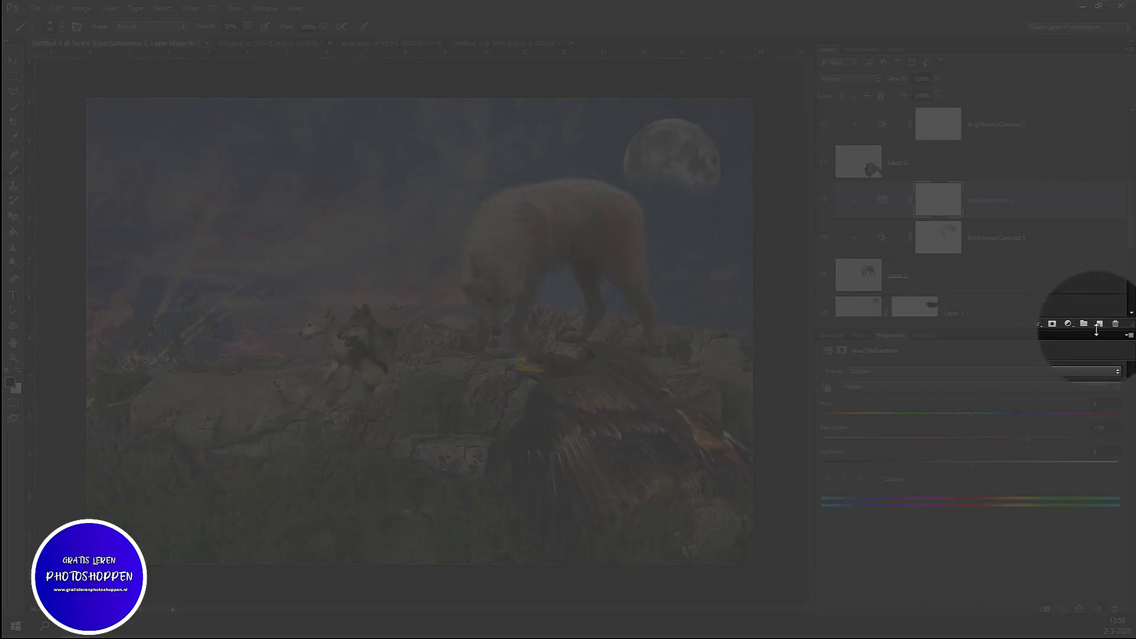
pyautogui.click(1098, 324)
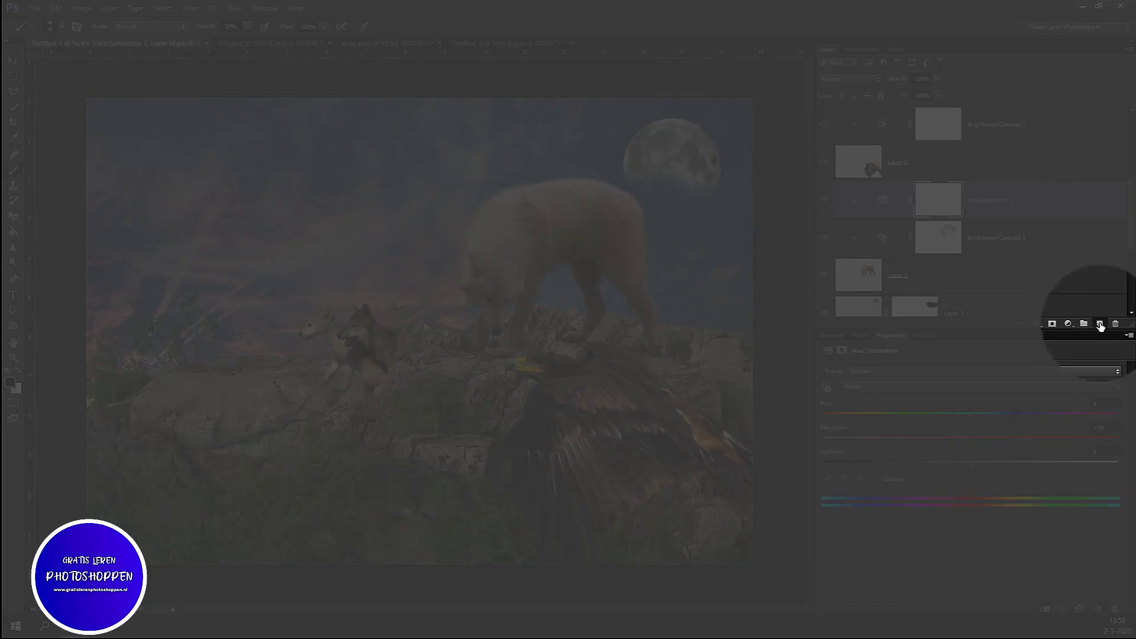
pyautogui.moveTo(477, 357)
pyautogui.mouseDown()
pyautogui.moveTo(505, 357)
pyautogui.moveTo(450, 348)
pyautogui.moveTo(568, 344)
pyautogui.moveTo(539, 343)
pyautogui.moveTo(560, 325)
pyautogui.moveTo(657, 355)
pyautogui.mouseUp()
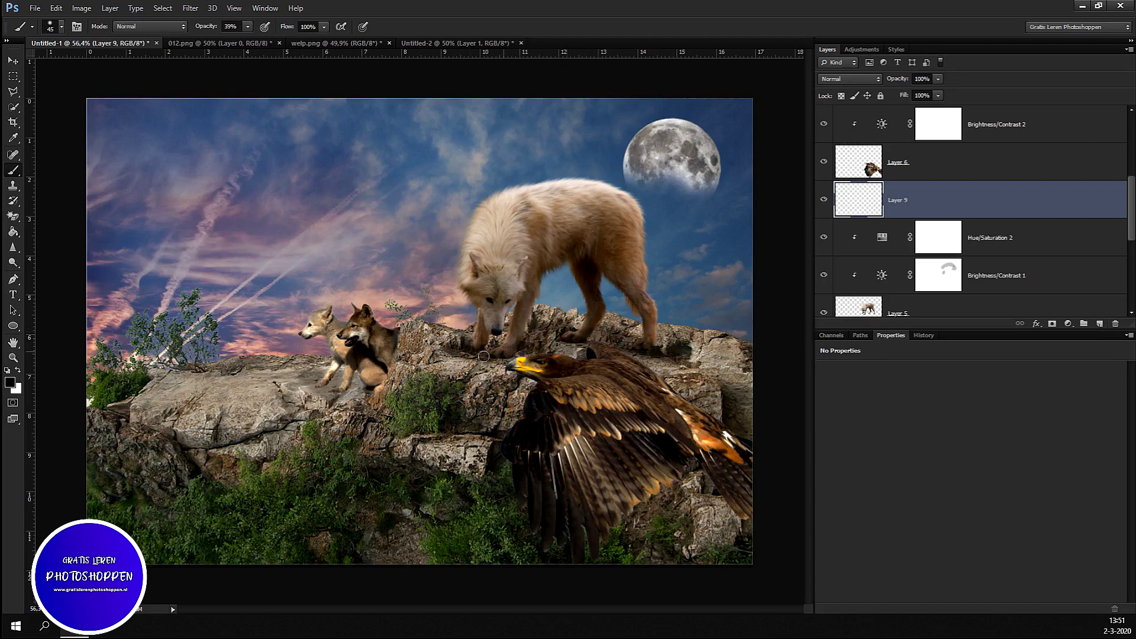
pyautogui.moveTo(492, 369); pyautogui.dragTo(488, 380)
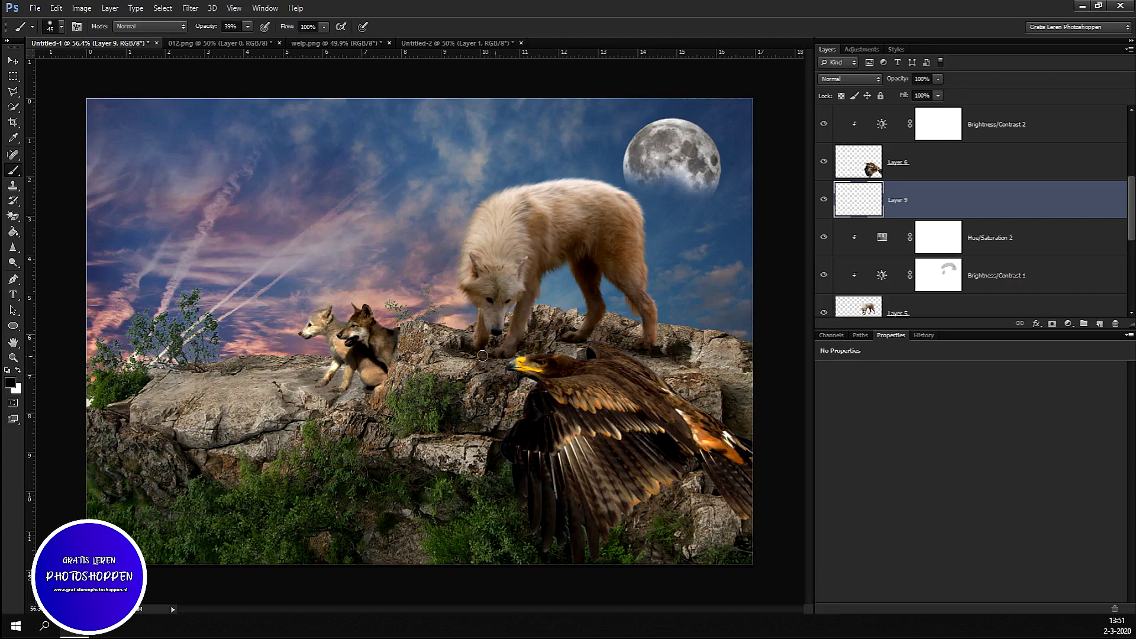
pyautogui.moveTo(466, 350); pyautogui.dragTo(700, 367)
pyautogui.hotkey('ctrl', '-')
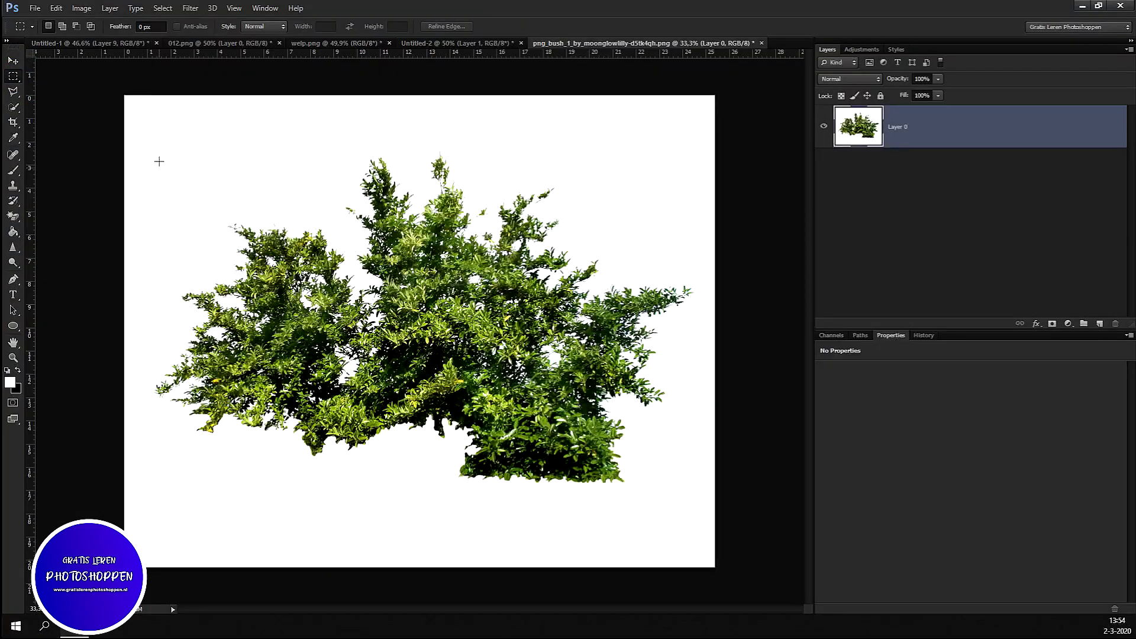
# Cut the bush from its image and paste it into the wolf composite above Layer 8.
pyautogui.moveTo(111, 87); pyautogui.dragTo(791, 493)
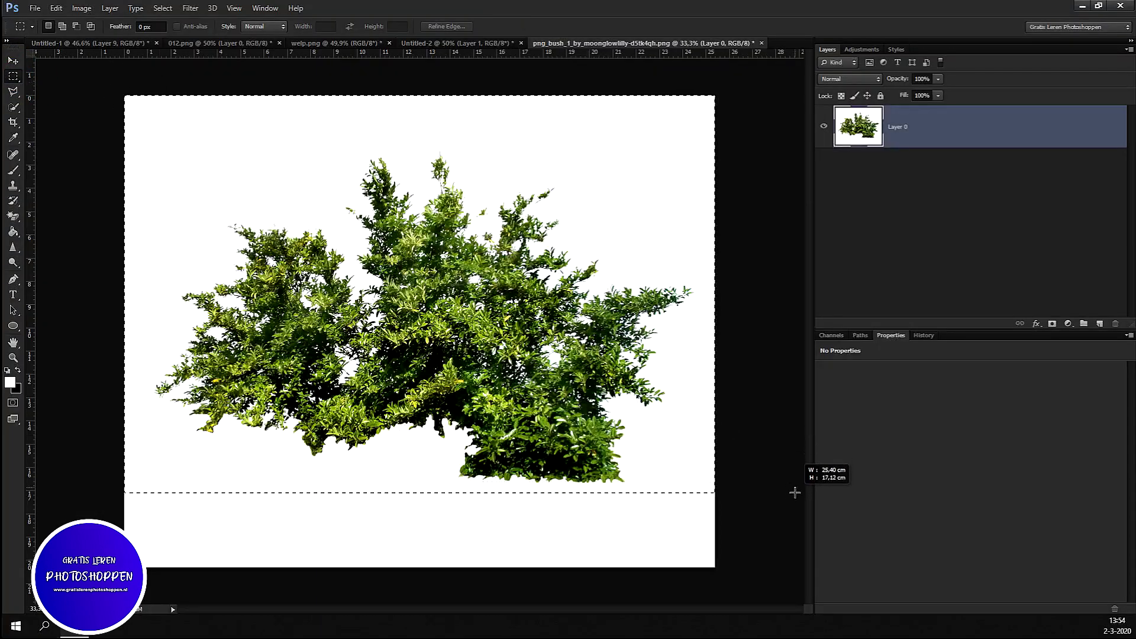
pyautogui.hotkey('ctrl', 'x')
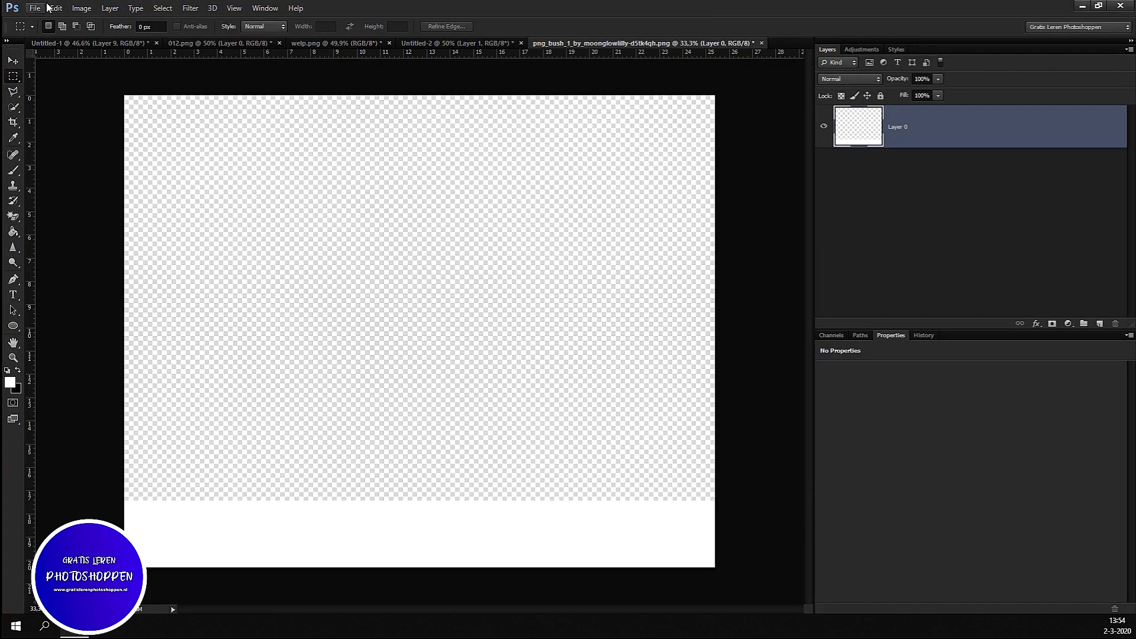
pyautogui.click(87, 43)
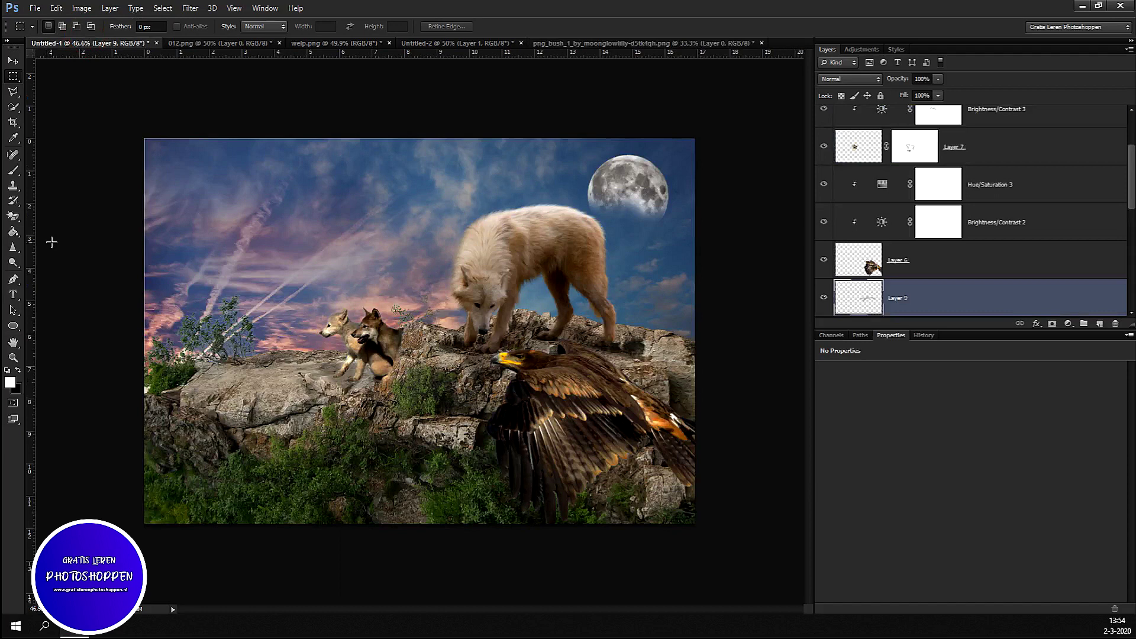
pyautogui.scroll(3, 1016, 141)
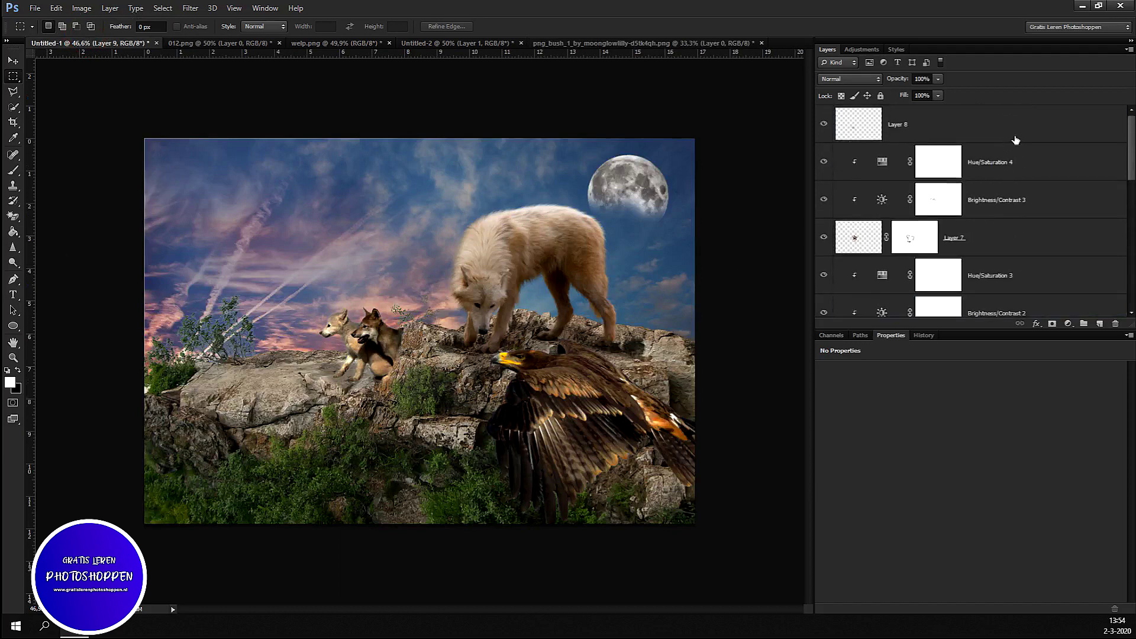
pyautogui.click(1016, 139)
pyautogui.hotkey('ctrl', 'v')
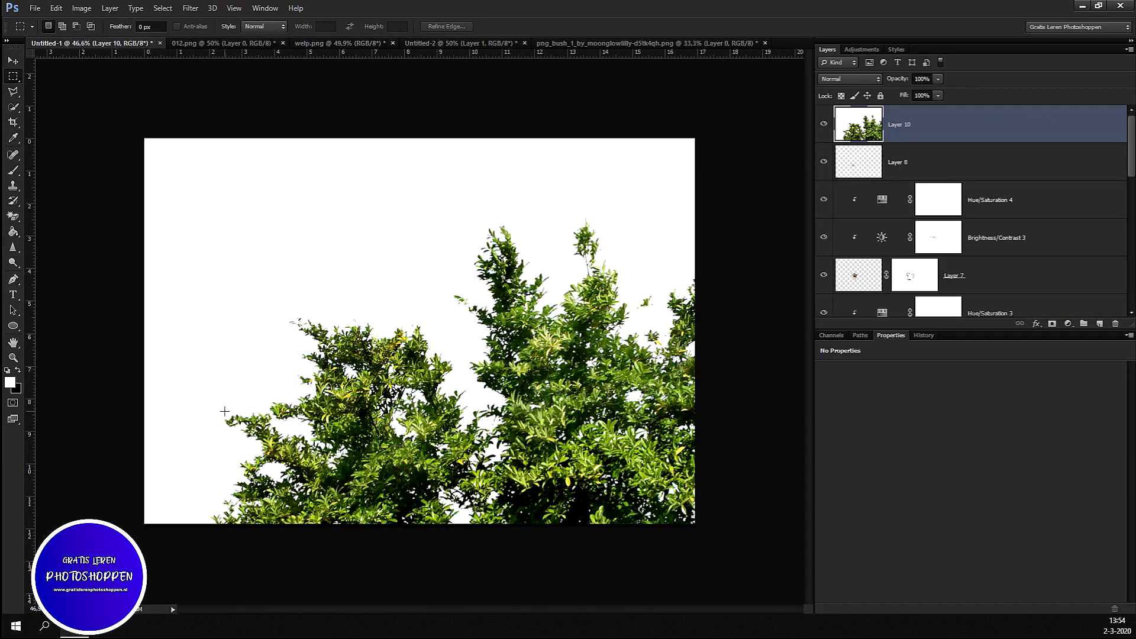
# Scale the bush down to about a quarter size and move it onto the rocks.
pyautogui.hotkey('ctrl', 't')
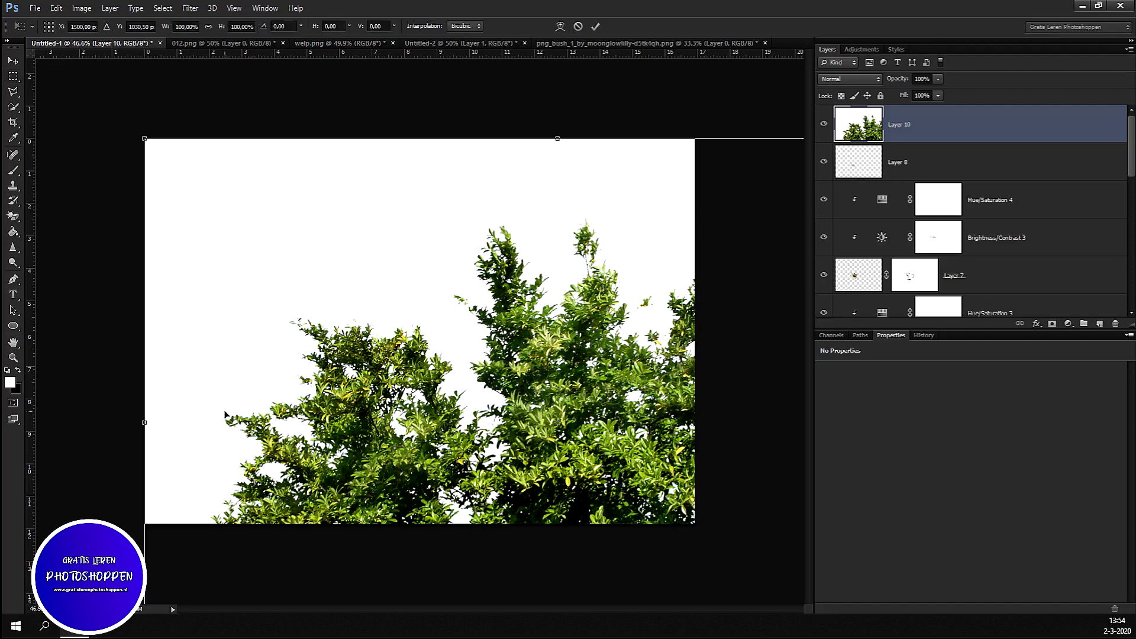
pyautogui.moveTo(141, 135); pyautogui.dragTo(550, 414)
pyautogui.moveTo(583, 458)
pyautogui.mouseDown()
pyautogui.moveTo(437, 424)
pyautogui.moveTo(234, 281)
pyautogui.mouseUp()
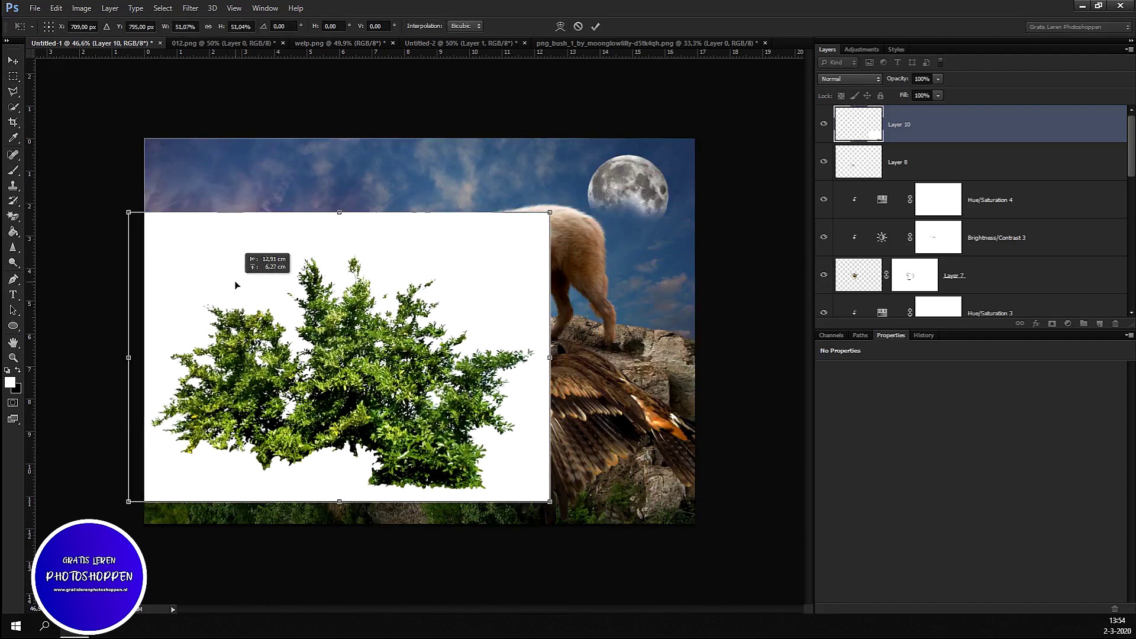
pyautogui.moveTo(556, 213); pyautogui.dragTo(320, 373)
pyautogui.moveTo(279, 448); pyautogui.dragTo(385, 378)
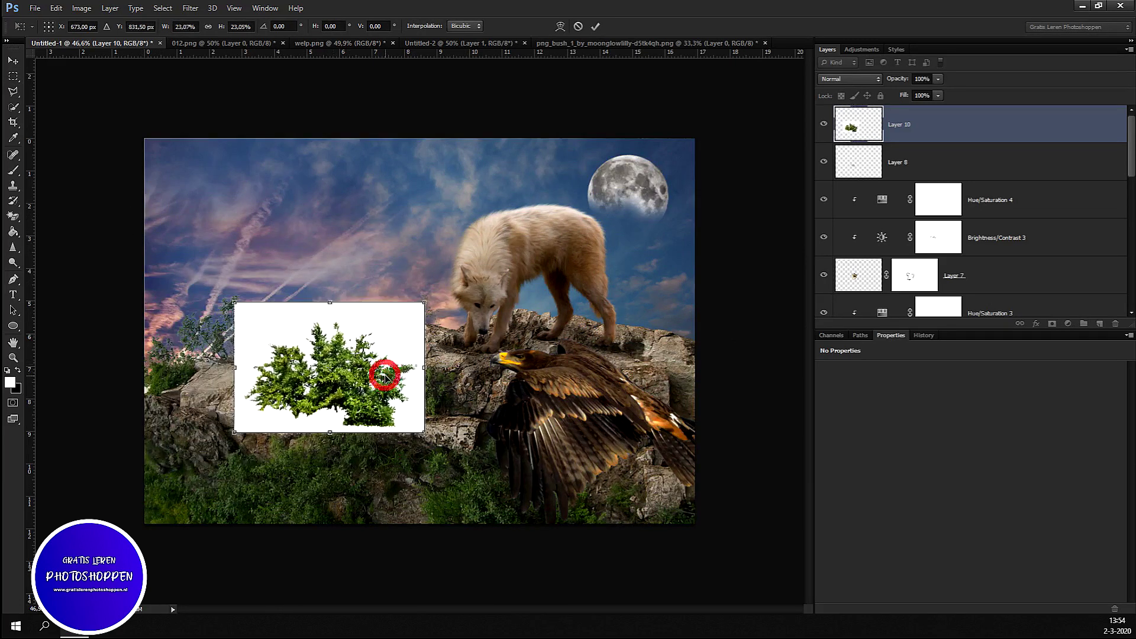
pyautogui.press('Return')
# Set the bush layer's blend mode to Multiply and move it toward the pups.
pyautogui.press('m')
pyautogui.scroll(5, 369, 385)
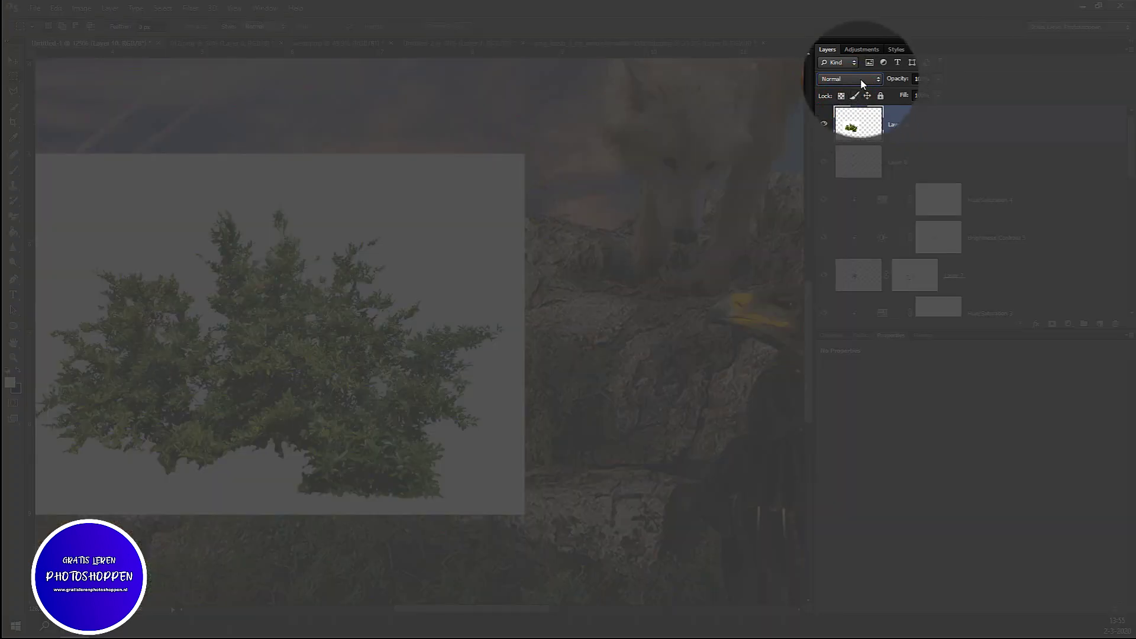
pyautogui.click(860, 78)
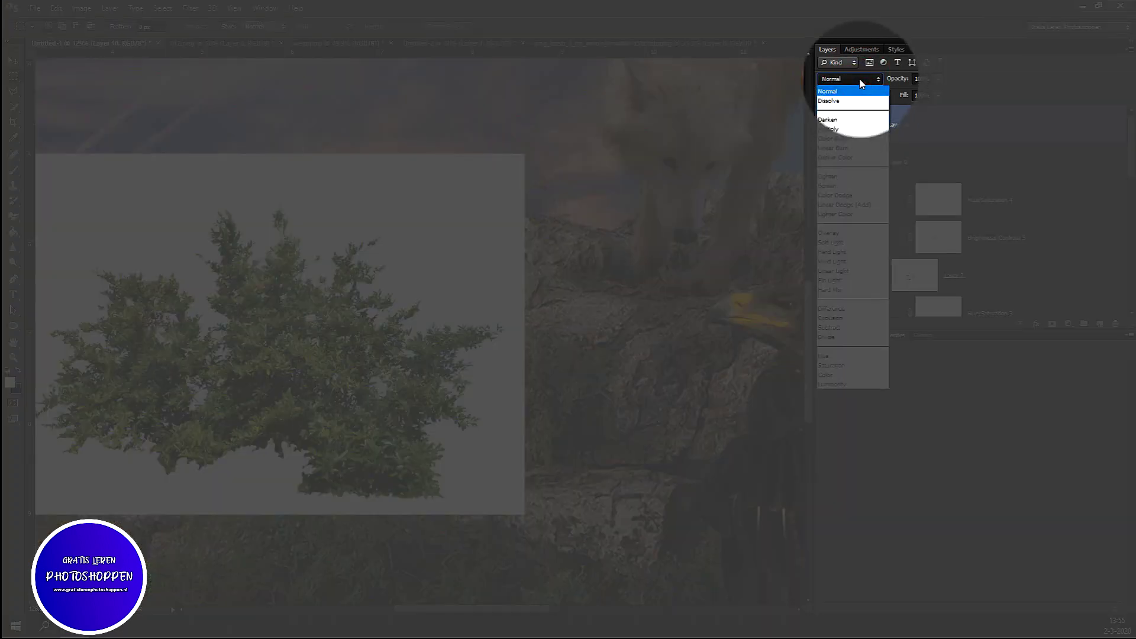
pyautogui.click(849, 130)
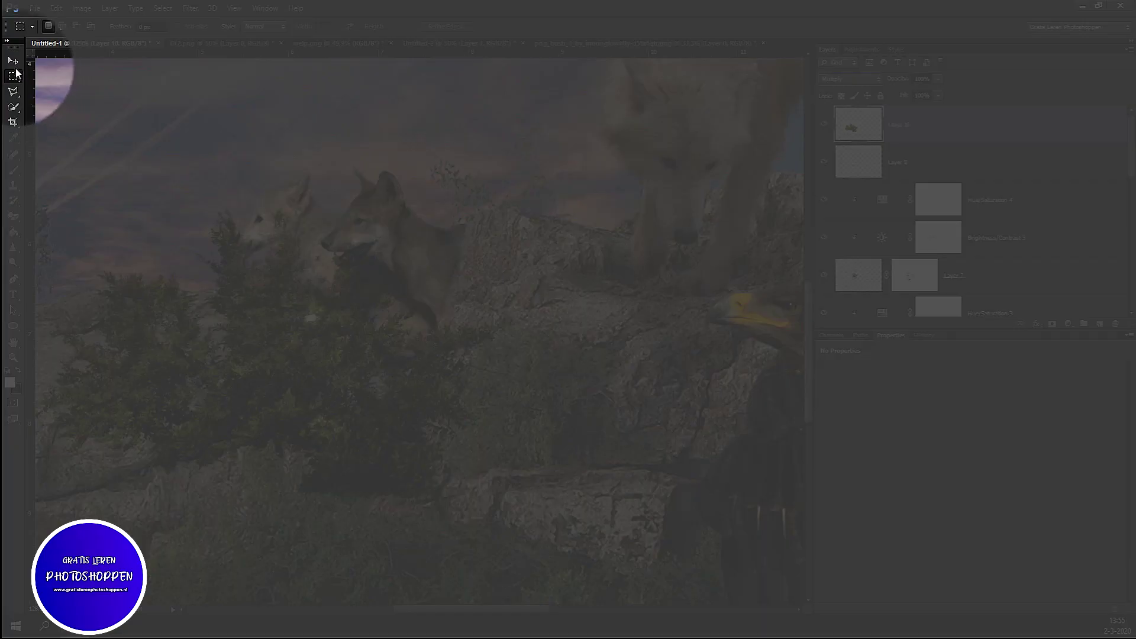
pyautogui.click(13, 60)
pyautogui.moveTo(271, 327); pyautogui.dragTo(332, 263)
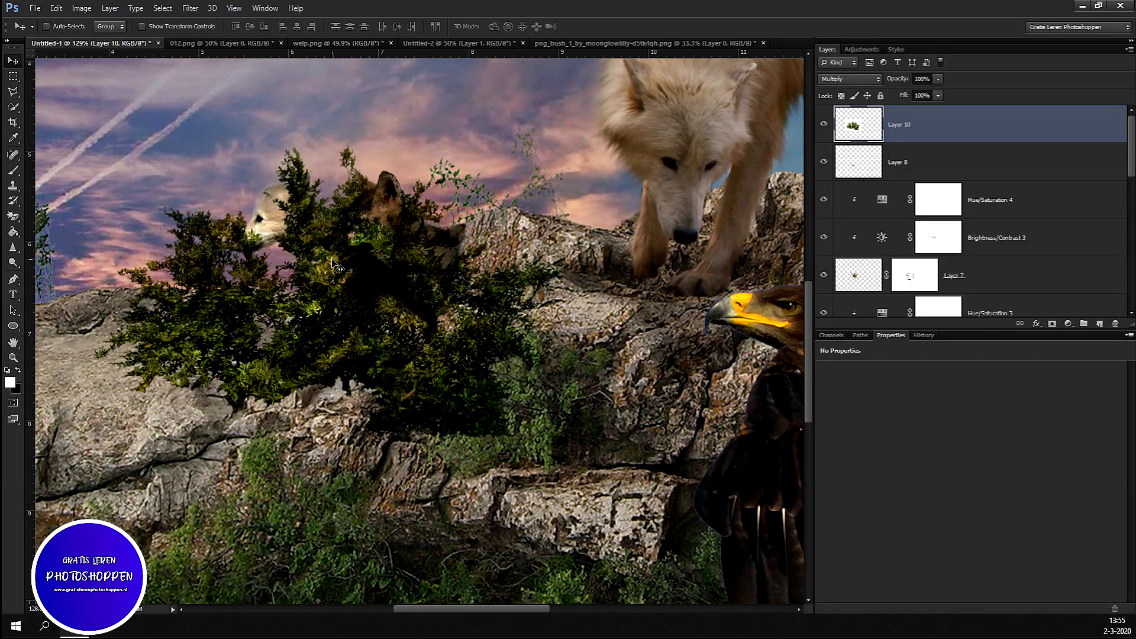
# Resize the bush to about 60% and place it in front of the pups.
pyautogui.hotkey('ctrl', 't')
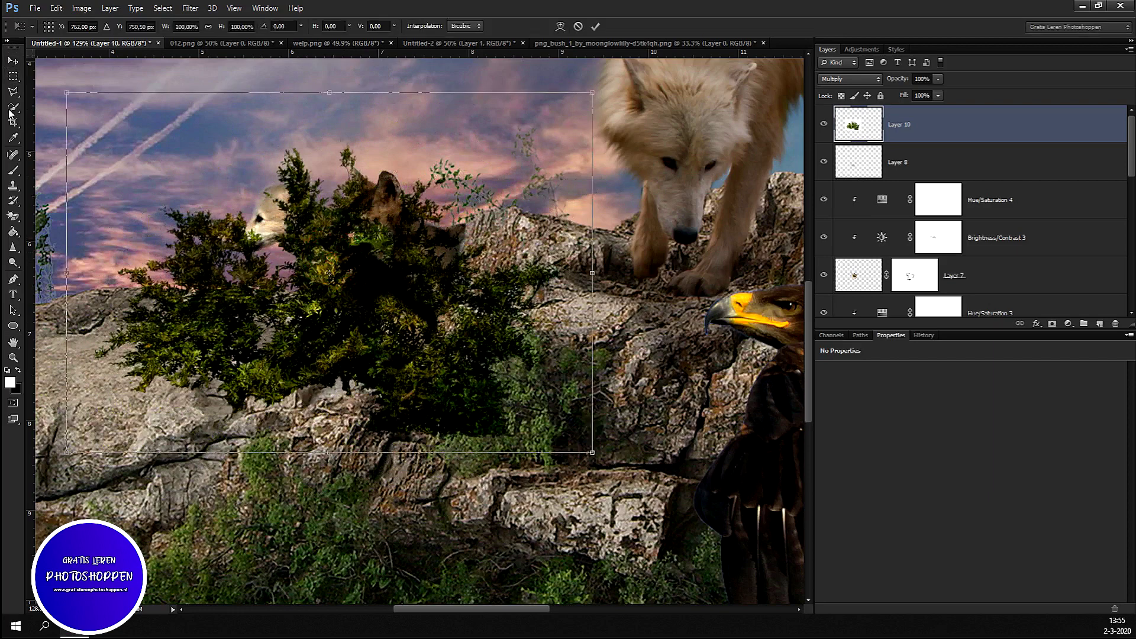
pyautogui.moveTo(67, 94); pyautogui.dragTo(279, 238)
pyautogui.moveTo(416, 370); pyautogui.dragTo(344, 371)
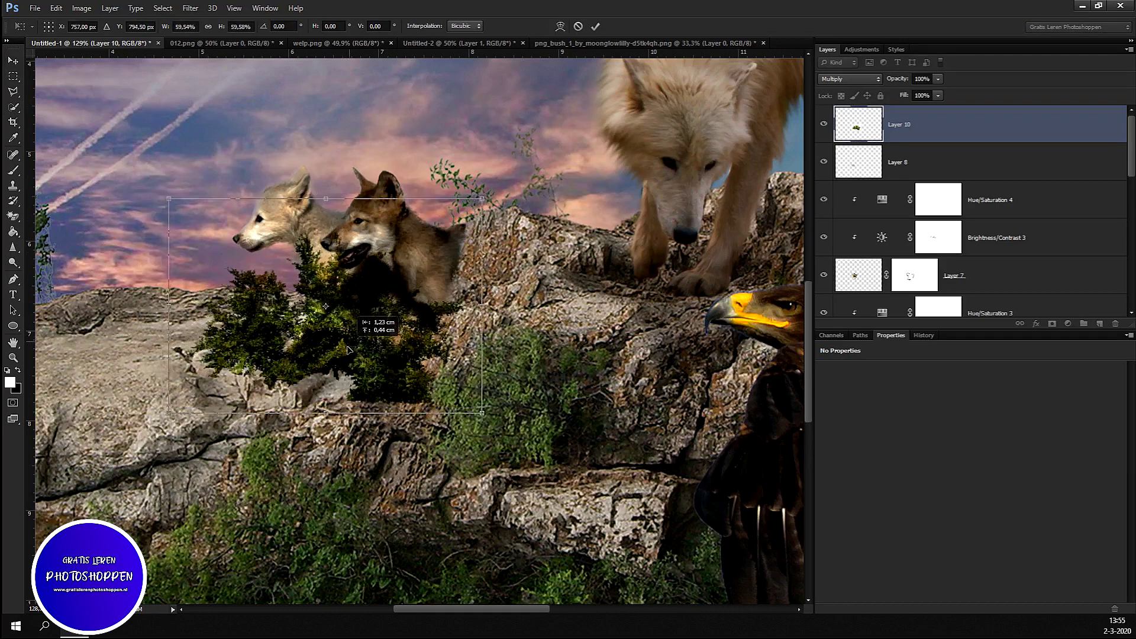
pyautogui.moveTo(345, 371); pyautogui.dragTo(345, 371)
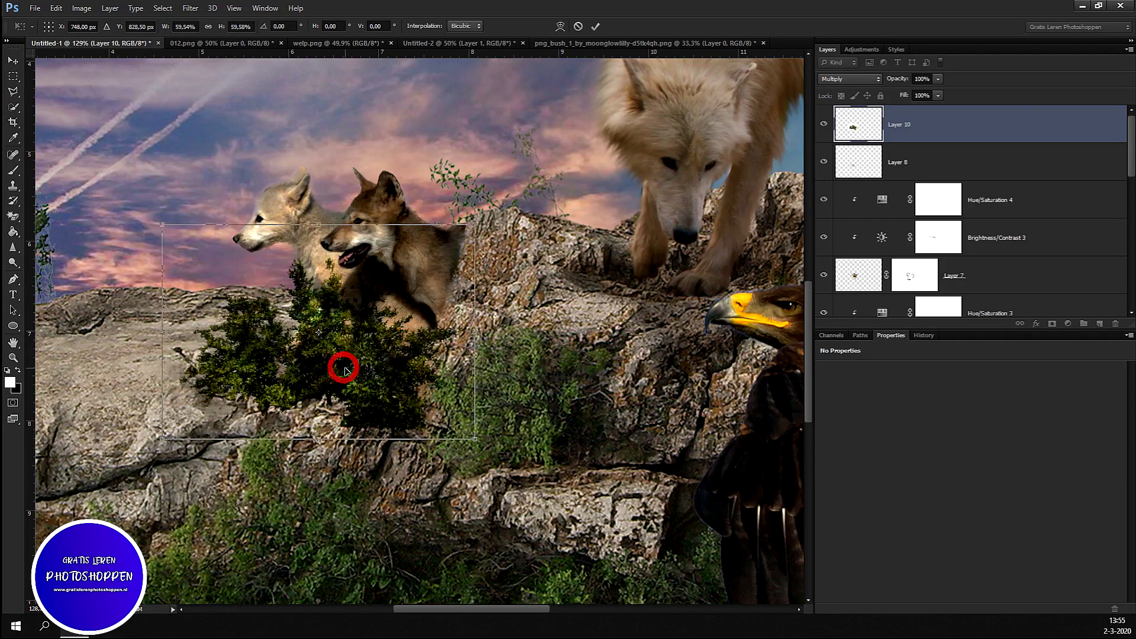
pyautogui.press('Return')
pyautogui.hotkey('ctrl', '0')
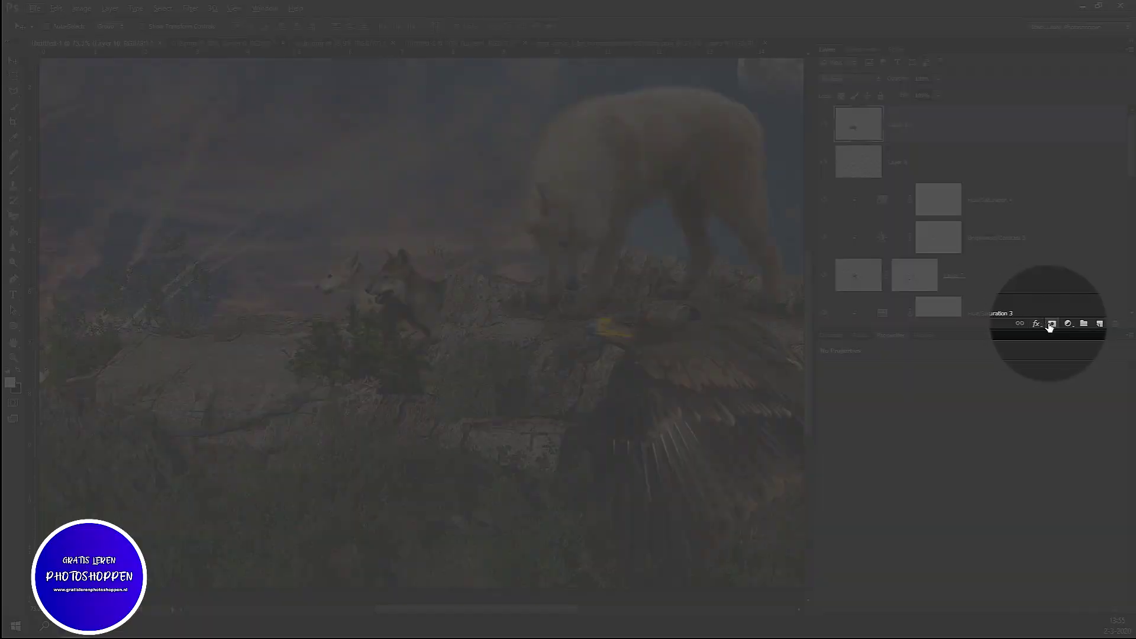
# Add a layer mask to the bush and paint black along its lower edge to reveal the rock.
pyautogui.click(1036, 324)
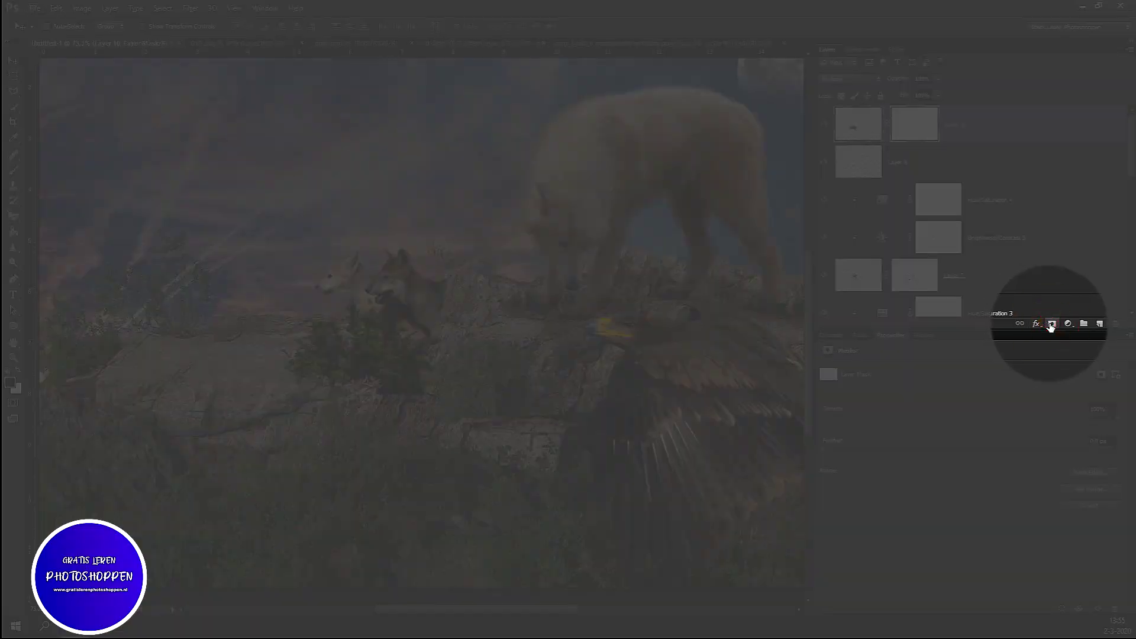
pyautogui.scroll(1, 371, 397)
pyautogui.scroll(1, 371, 395)
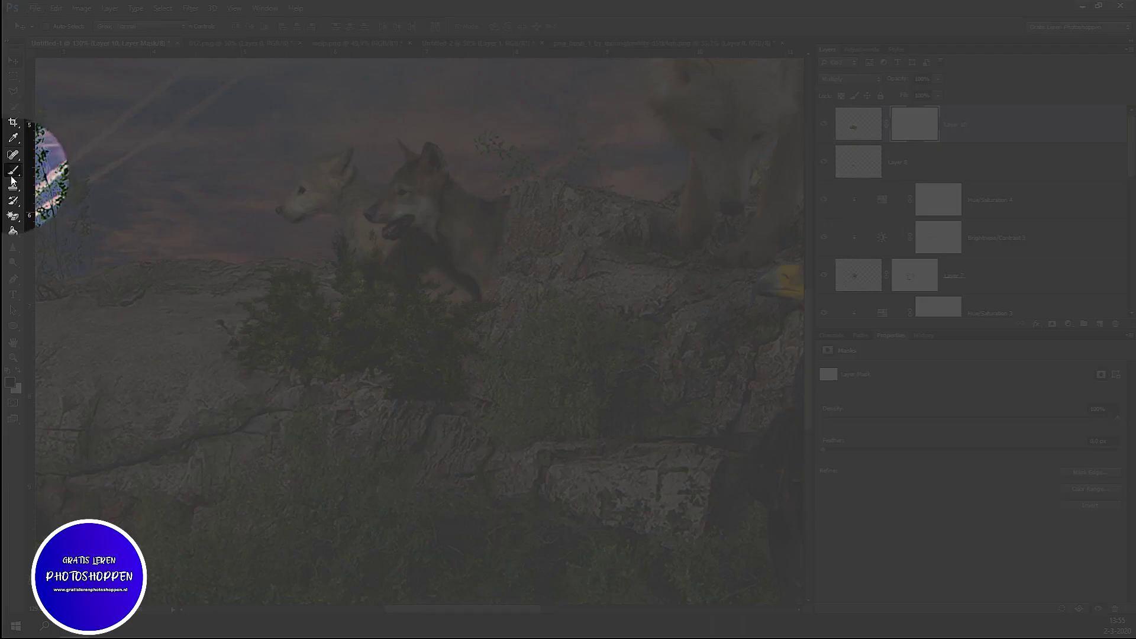
pyautogui.click(12, 173)
pyautogui.click(44, 169)
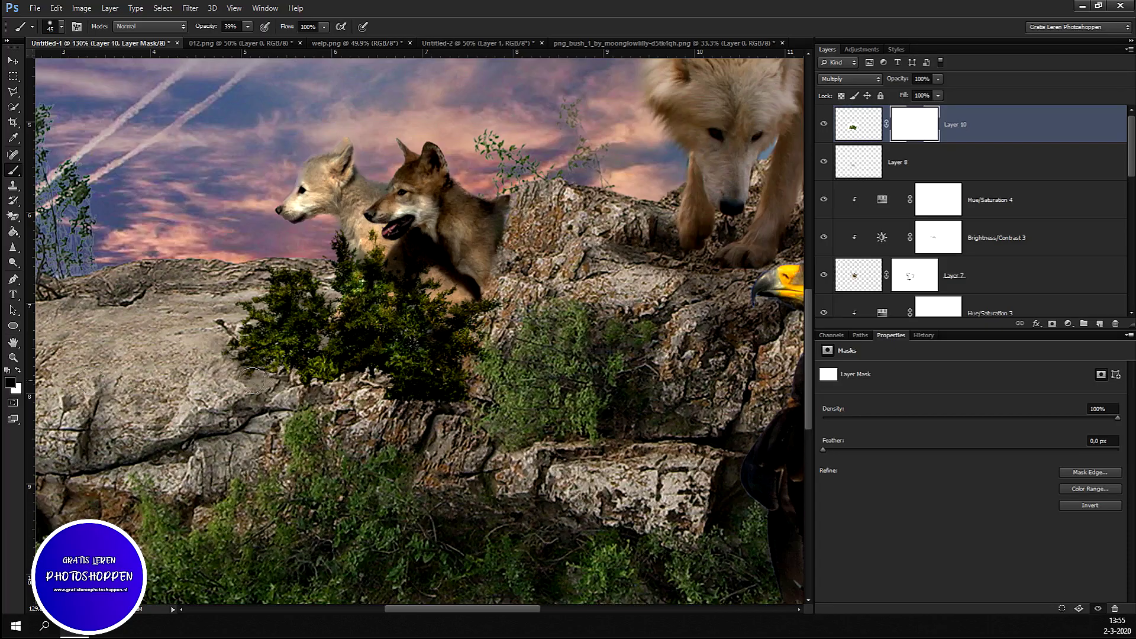
pyautogui.moveTo(251, 381); pyautogui.dragTo(345, 388)
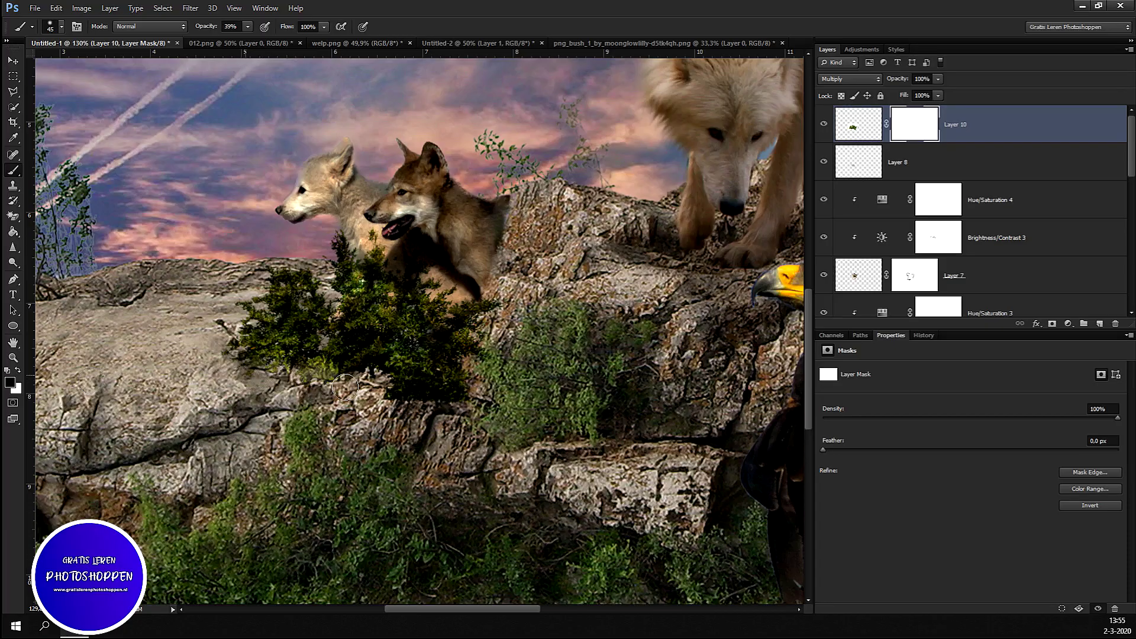
pyautogui.moveTo(241, 375)
pyautogui.mouseDown()
pyautogui.moveTo(456, 405)
pyautogui.moveTo(313, 376)
pyautogui.moveTo(355, 379)
pyautogui.moveTo(236, 370)
pyautogui.mouseUp()
pyautogui.moveTo(306, 372)
pyautogui.mouseDown()
pyautogui.moveTo(414, 397)
pyautogui.moveTo(374, 376)
pyautogui.moveTo(210, 358)
pyautogui.moveTo(404, 405)
pyautogui.moveTo(468, 386)
pyautogui.mouseUp()
pyautogui.hotkey('ctrl', '0')
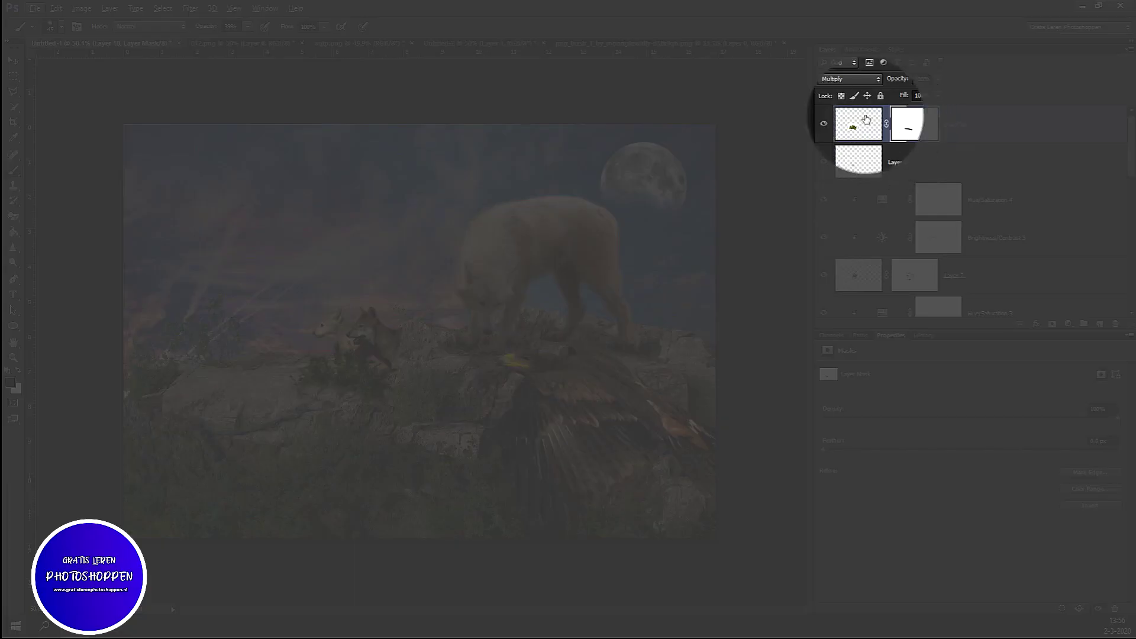
pyautogui.click(858, 124)
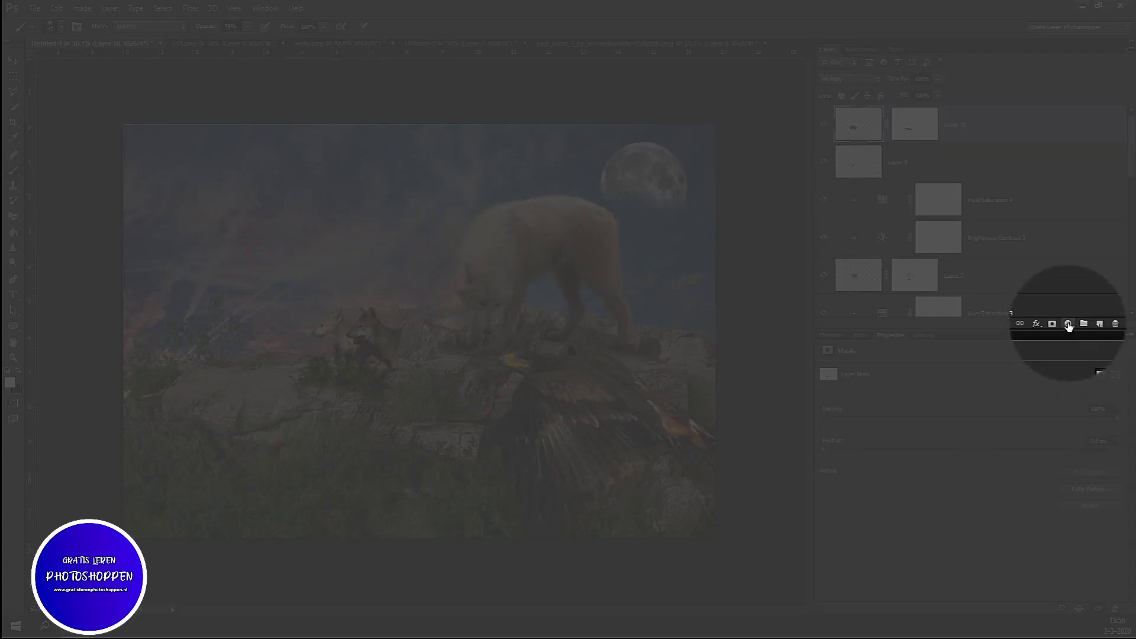
pyautogui.click(1068, 325)
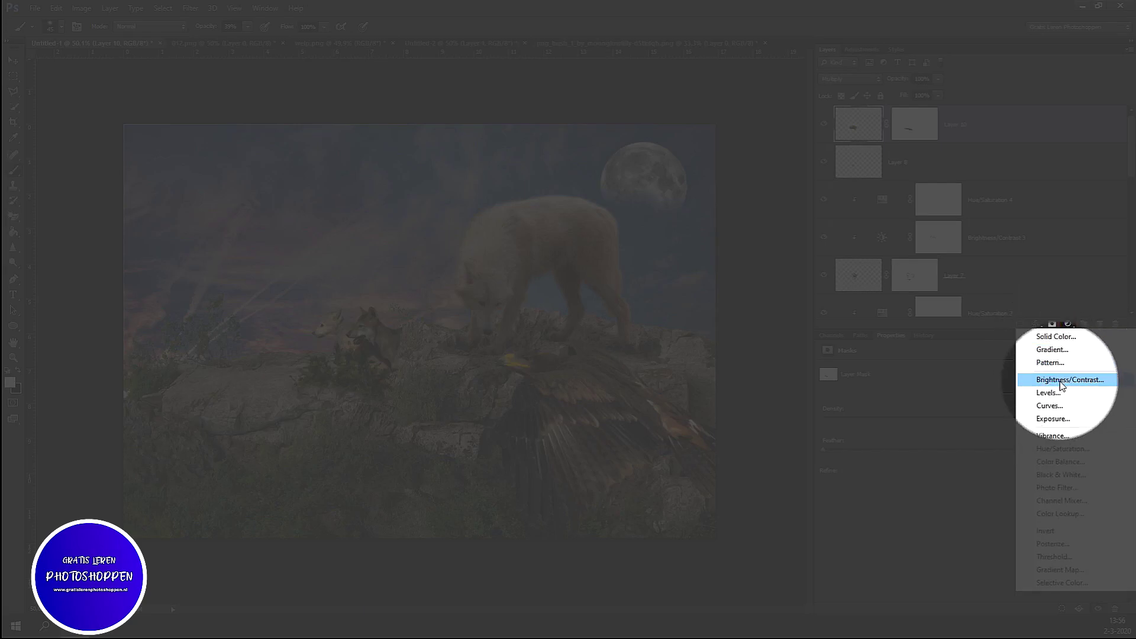
pyautogui.click(1061, 379)
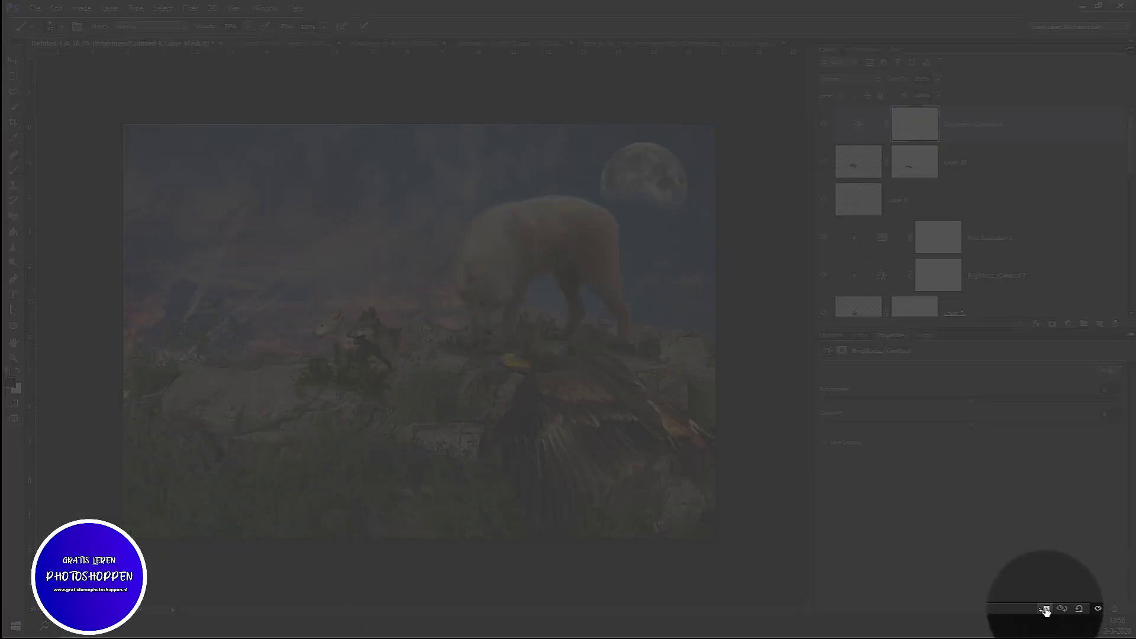
pyautogui.click(1044, 608)
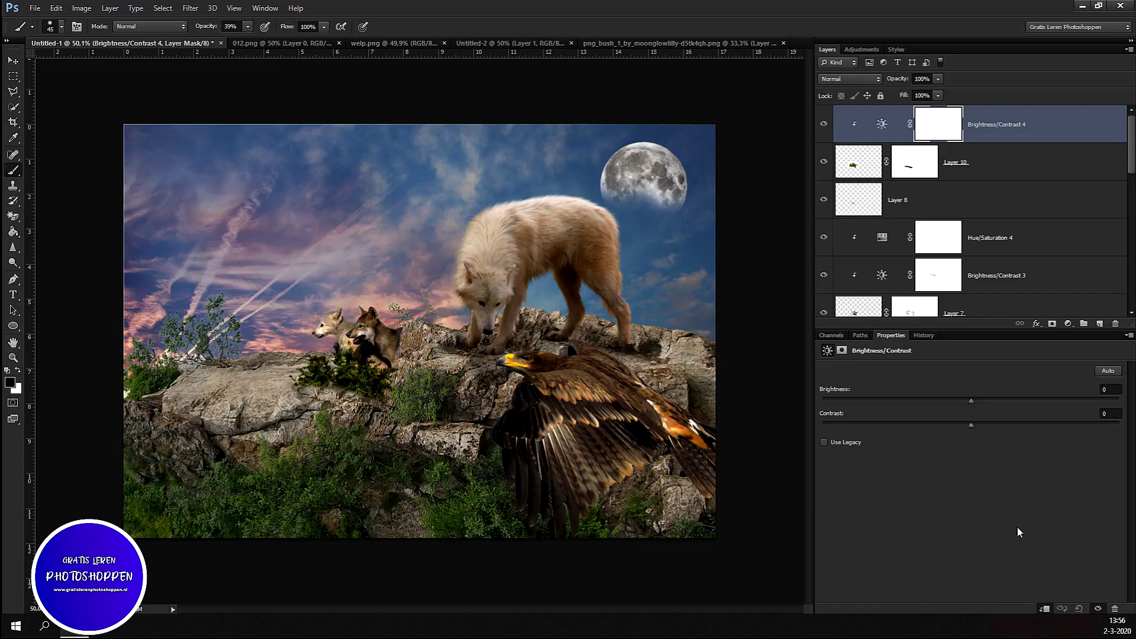
pyautogui.moveTo(984, 400); pyautogui.dragTo(1043, 415)
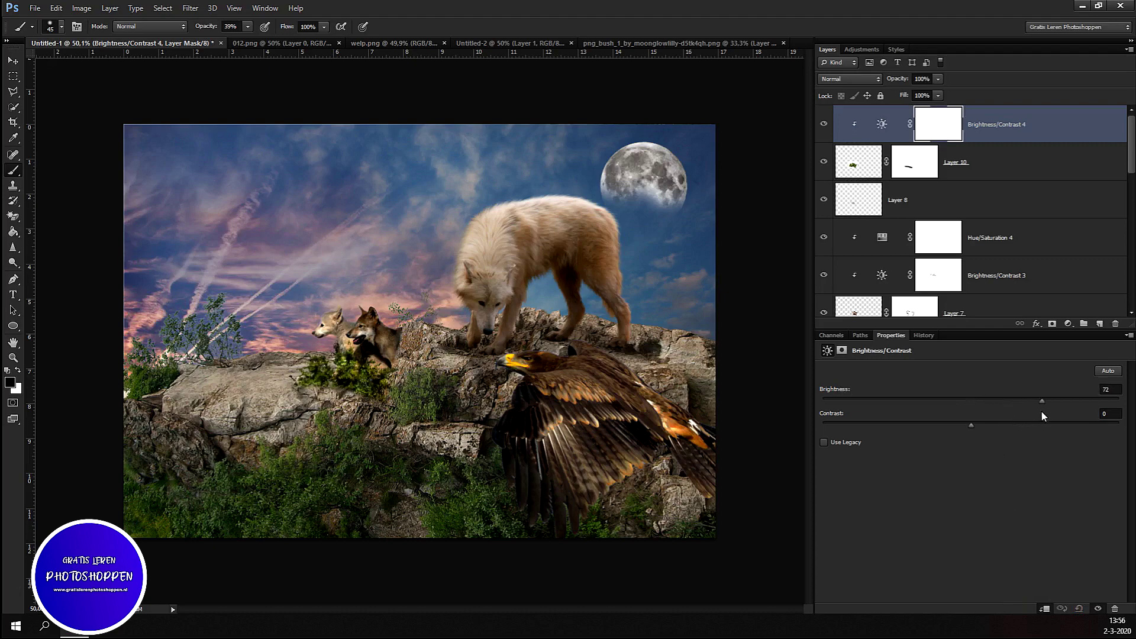
pyautogui.click(974, 426)
pyautogui.moveTo(890, 439); pyautogui.dragTo(986, 438)
pyautogui.scroll(2, 380, 409)
pyautogui.scroll(2, 380, 409)
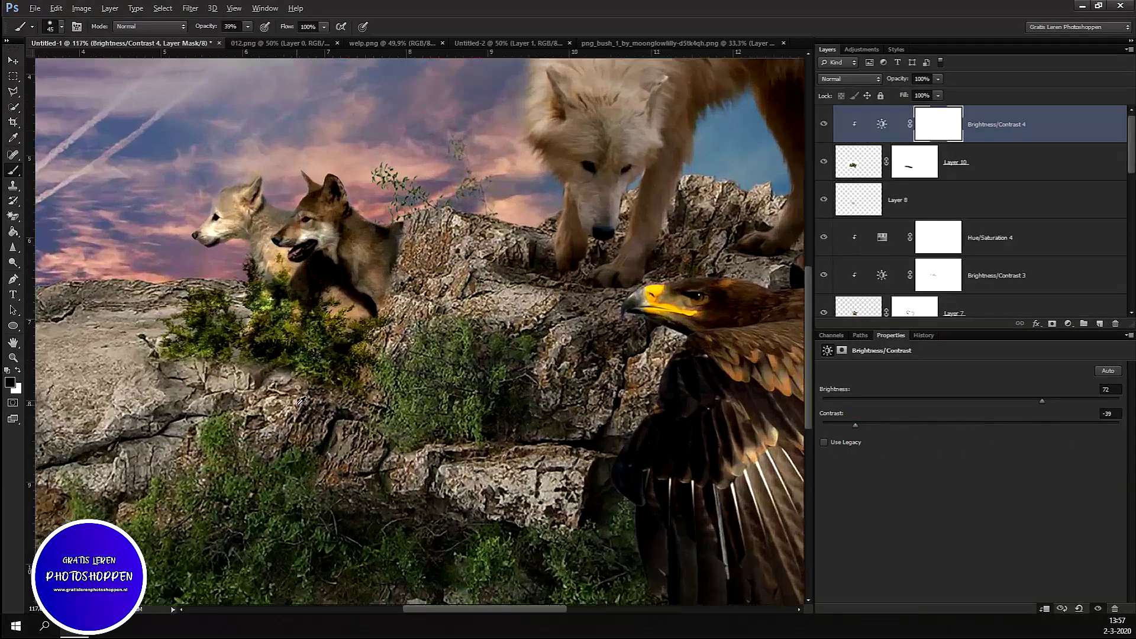
pyautogui.scroll(2, 379, 409)
pyautogui.scroll(1, 301, 401)
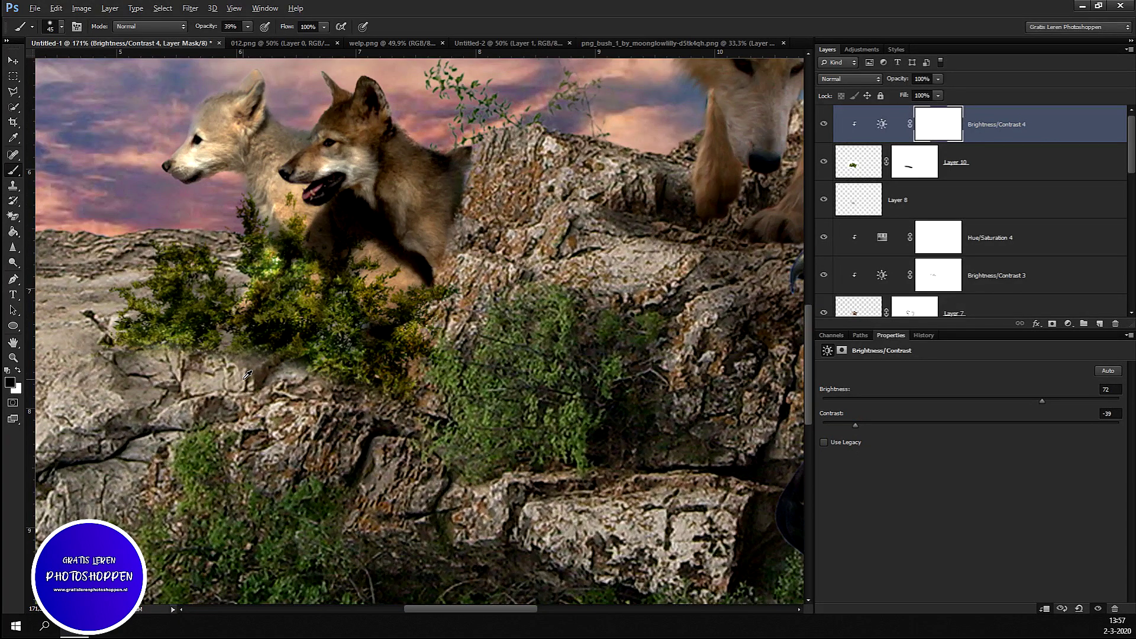
pyautogui.scroll(-4, 247, 374)
pyautogui.scroll(-3, 485, 381)
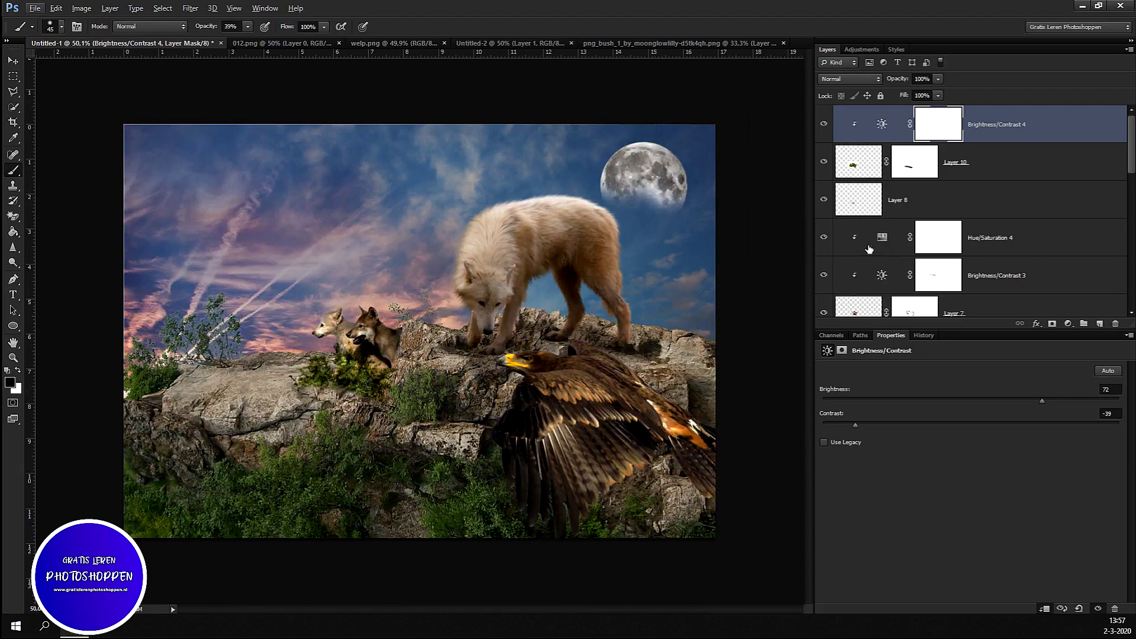
pyautogui.scroll(-1, 868, 249)
pyautogui.scroll(-1, 878, 255)
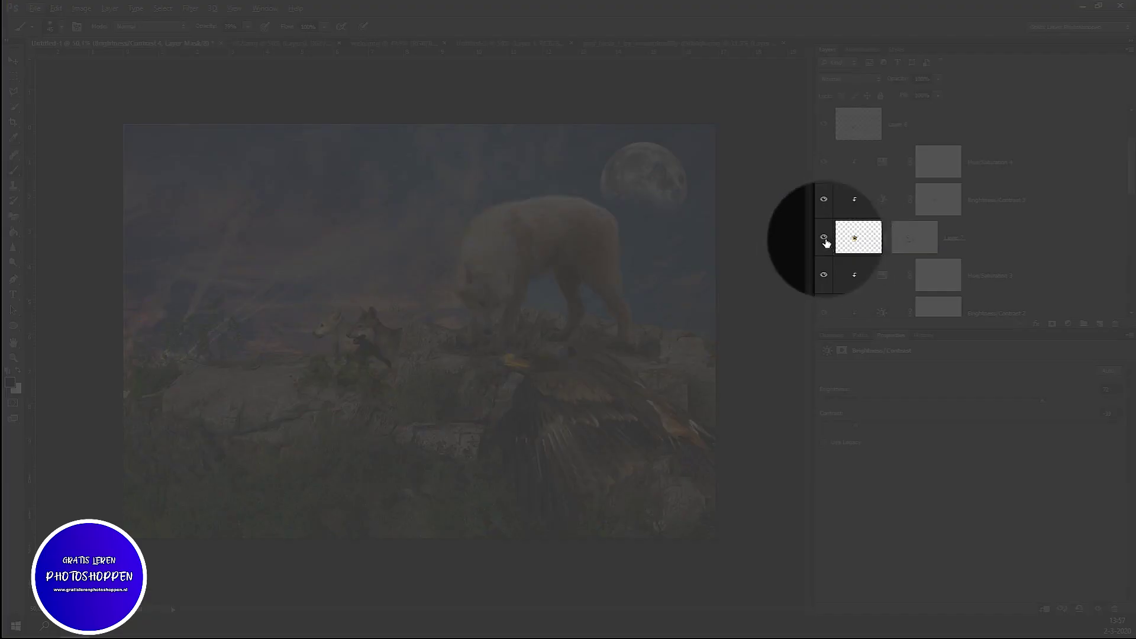
# Darken the bush foliage beside the pups on Layer 7 with the Burn Tool.
pyautogui.click(824, 237)
pyautogui.click(824, 237)
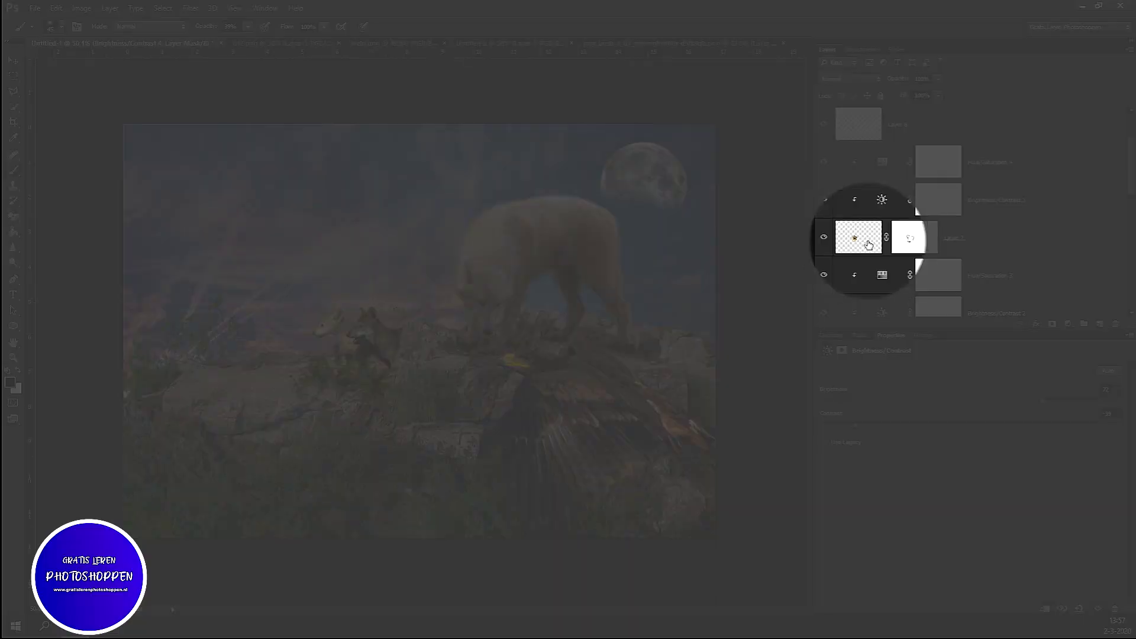
pyautogui.click(867, 244)
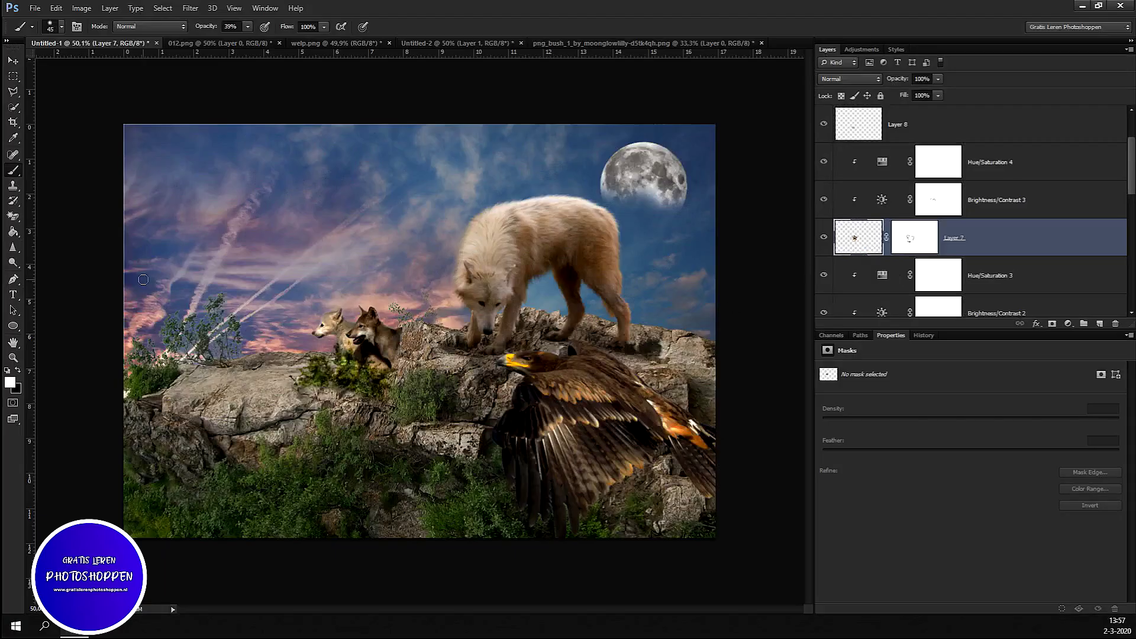
pyautogui.click(17, 264)
pyautogui.click(62, 271)
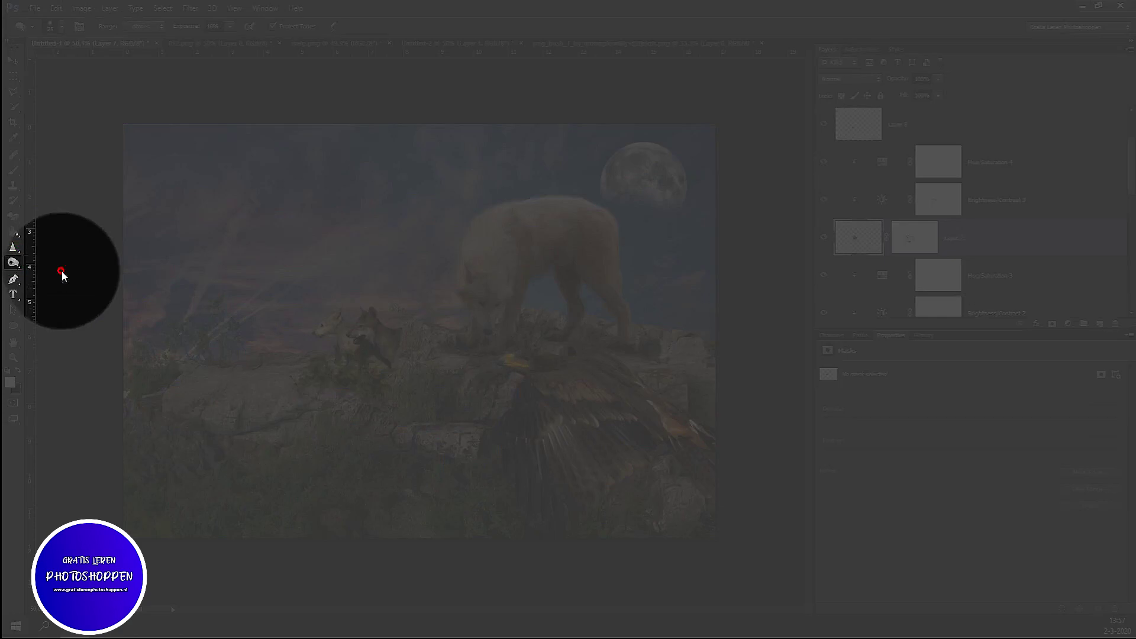
pyautogui.scroll(2, 358, 406)
pyautogui.scroll(2, 349, 399)
pyautogui.scroll(2, 331, 393)
pyautogui.moveTo(325, 384); pyautogui.dragTo(336, 331)
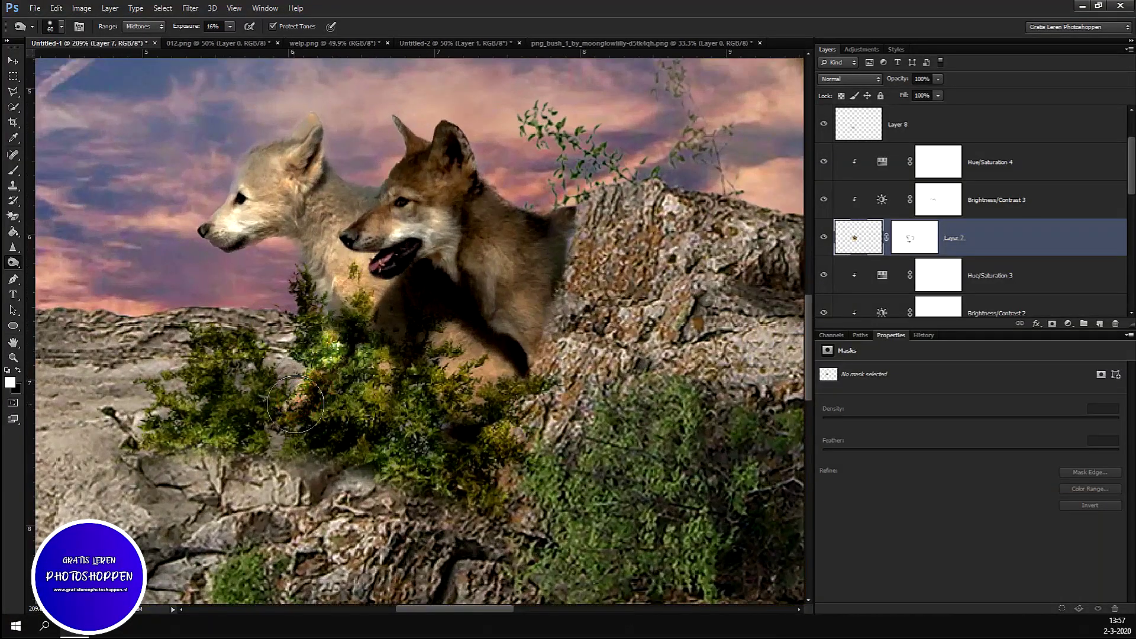
pyautogui.moveTo(337, 330); pyautogui.dragTo(296, 408)
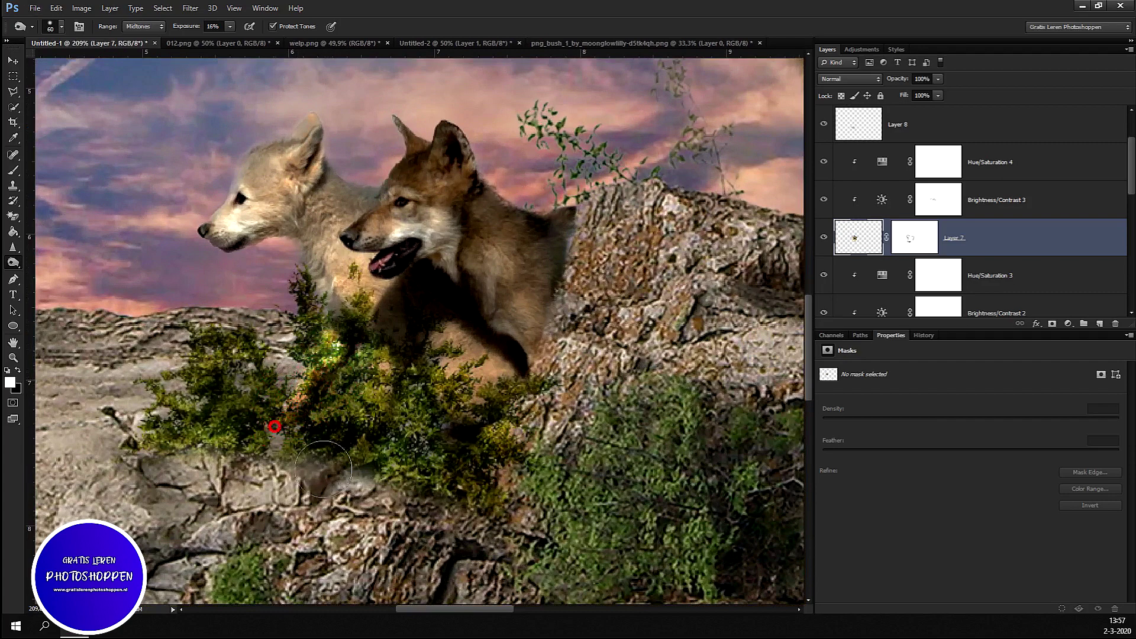
# Burn the light pup's eye, cheek, nose and muzzle.
pyautogui.scroll(-2, 343, 367)
pyautogui.scroll(1, 348, 358)
pyautogui.click(287, 256)
pyautogui.click(315, 254)
pyautogui.click(252, 287)
pyautogui.moveTo(252, 287); pyautogui.dragTo(266, 270)
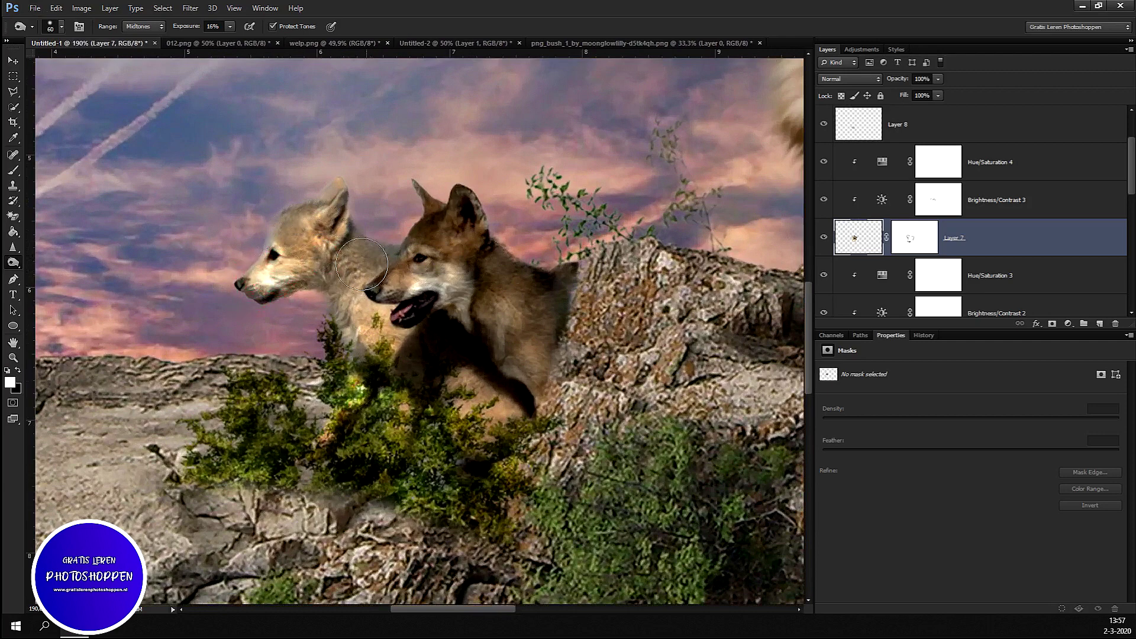
pyautogui.scroll(-10, 379, 279)
pyautogui.scroll(5, 602, 397)
pyautogui.scroll(-2, 909, 263)
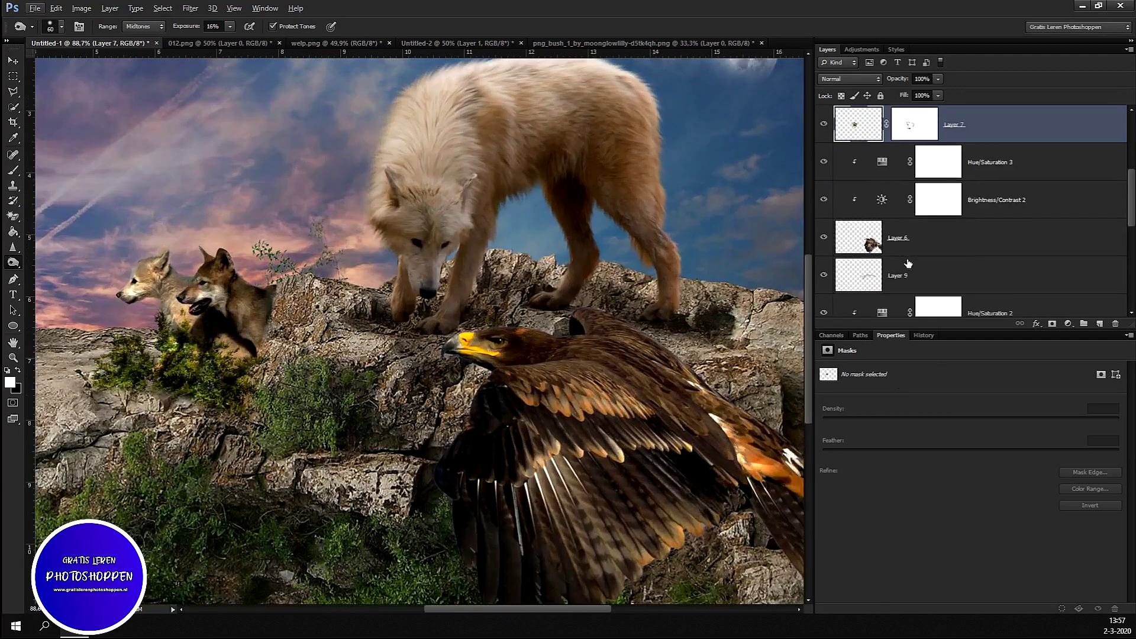
pyautogui.scroll(-2, 908, 263)
pyautogui.scroll(-2, 908, 263)
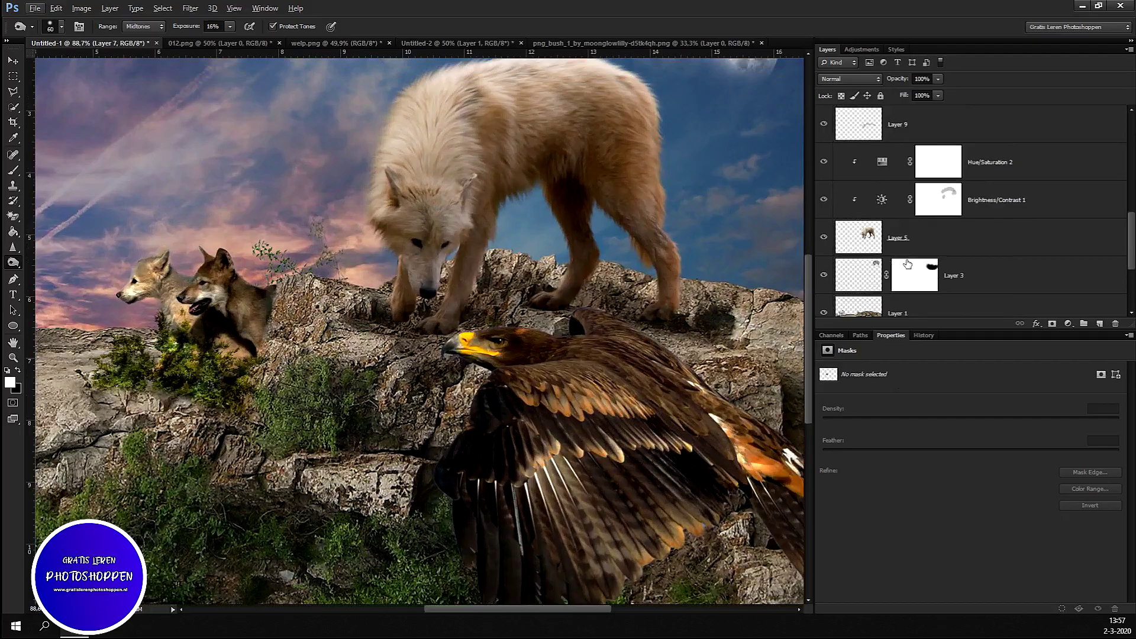
# Darken the big wolf's back on Layer 5 with the Burn Tool.
pyautogui.click(873, 244)
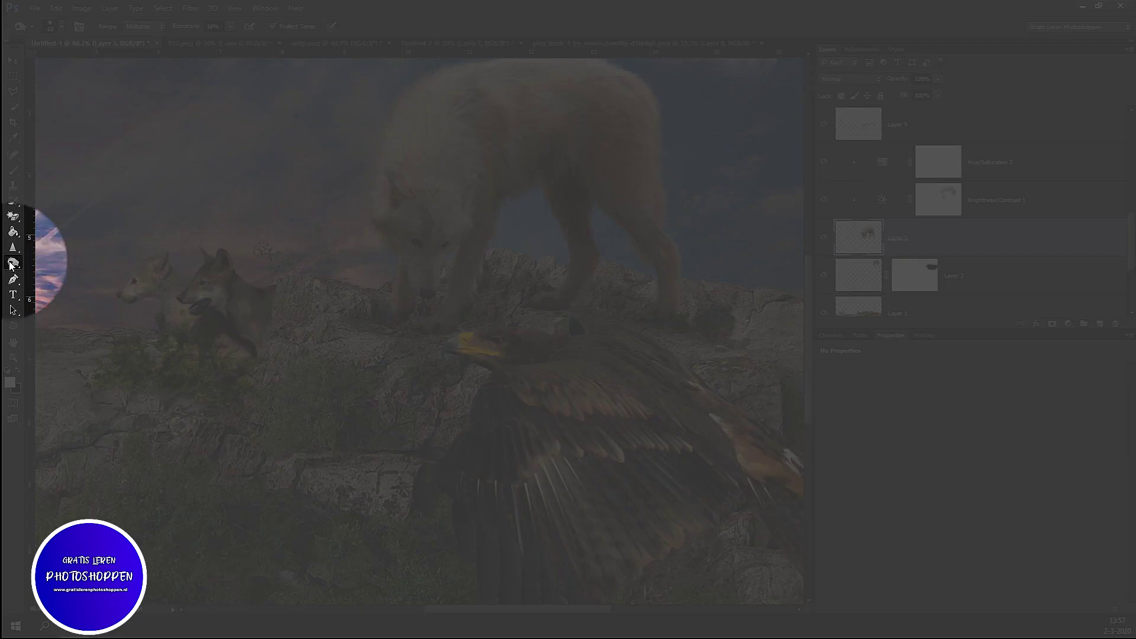
pyautogui.rightClick(13, 262)
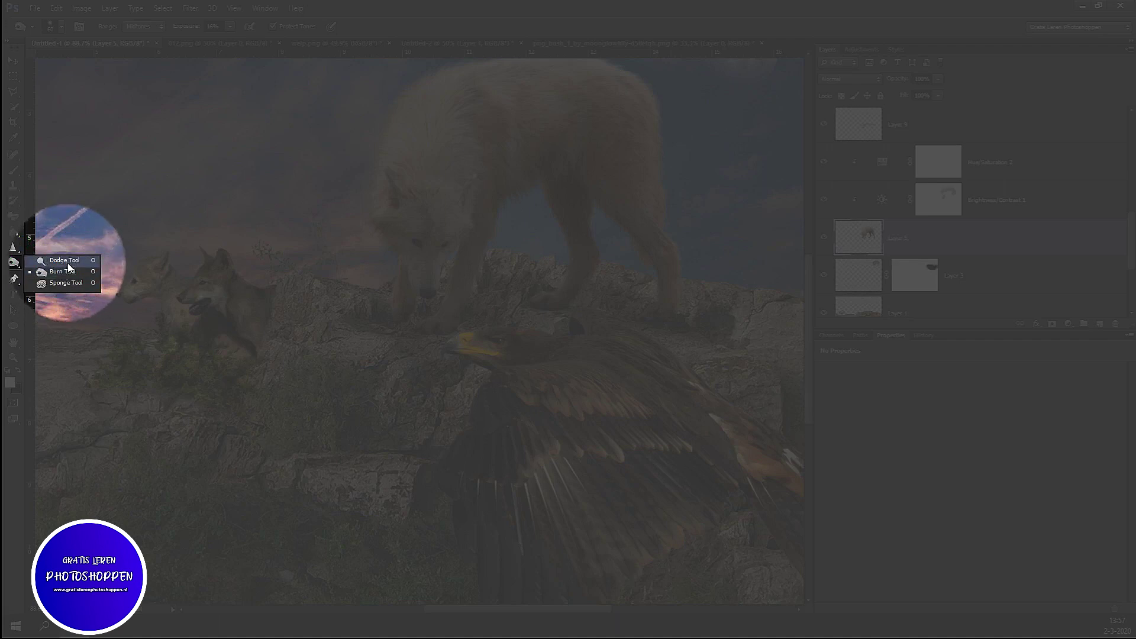
pyautogui.click(69, 268)
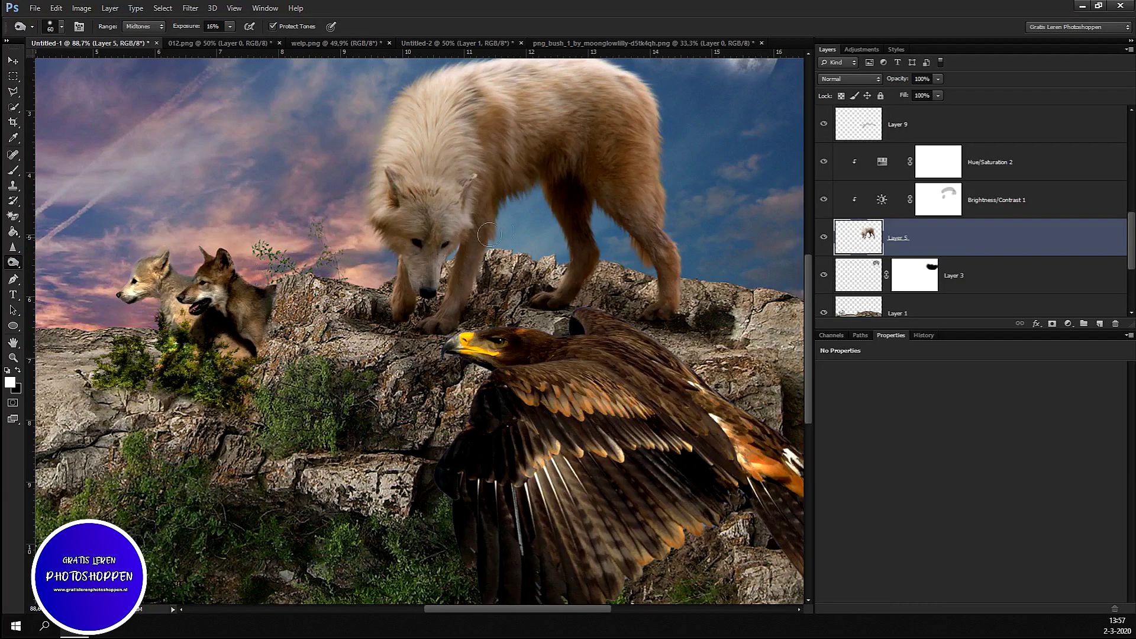
pyautogui.click(491, 194)
pyautogui.click(579, 146)
pyautogui.click(627, 130)
pyautogui.click(575, 130)
# Burn the wolf's hind legs, muzzle and nose.
pyautogui.click(623, 219)
pyautogui.click(675, 190)
pyautogui.click(659, 208)
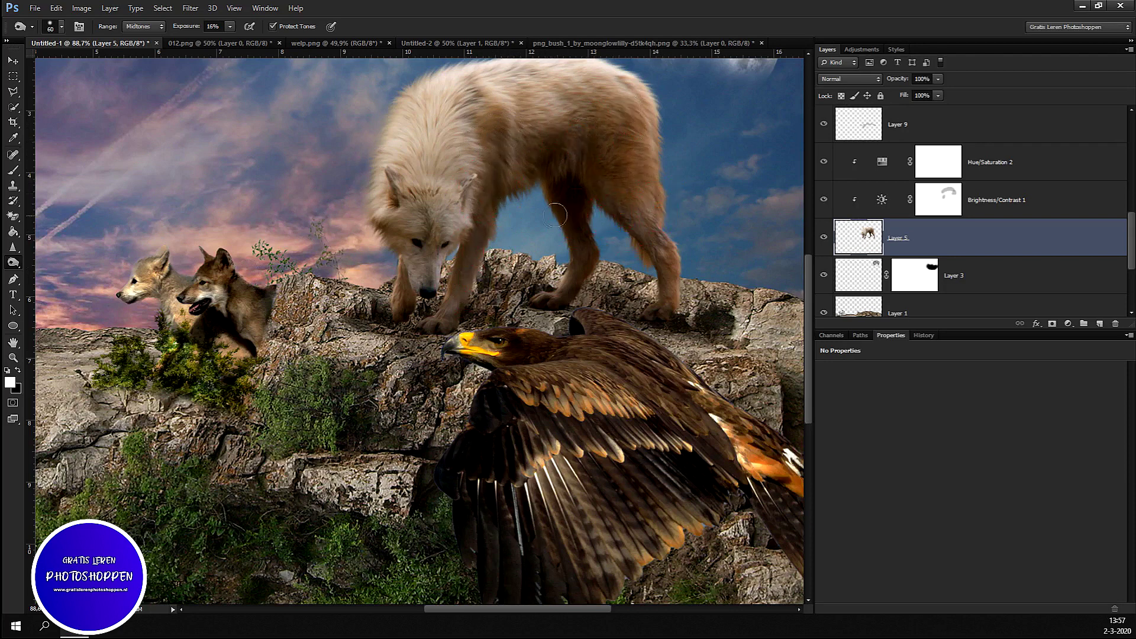
pyautogui.click(437, 254)
pyautogui.click(431, 274)
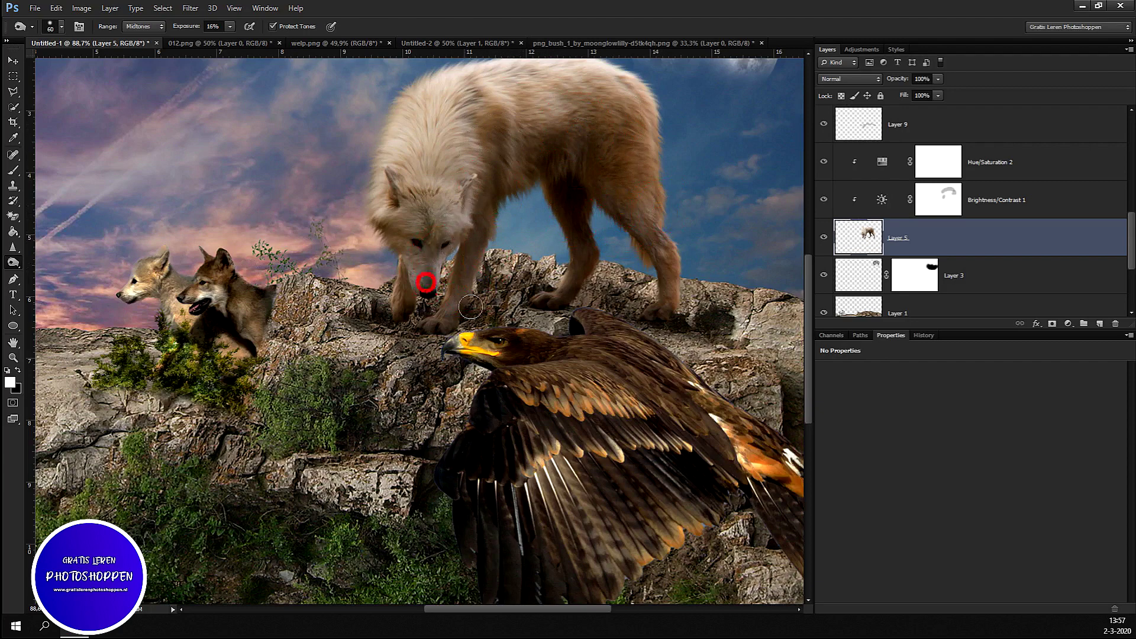
pyautogui.click(430, 295)
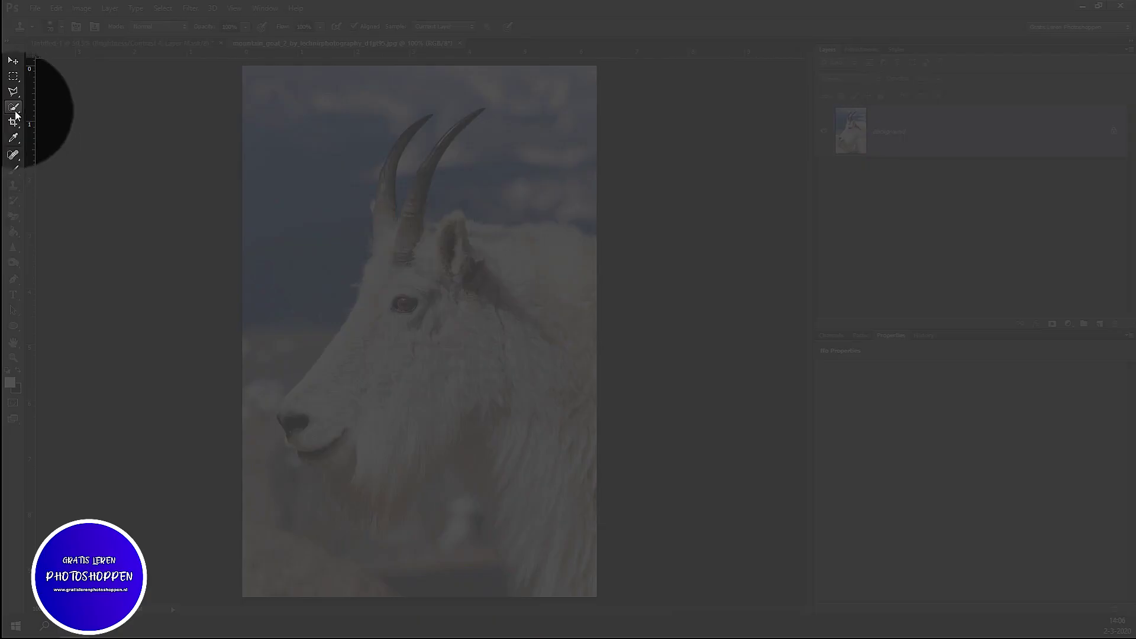
# Quick-select the goat's muzzle, chin and beard.
pyautogui.rightClick(13, 108)
pyautogui.click(47, 107)
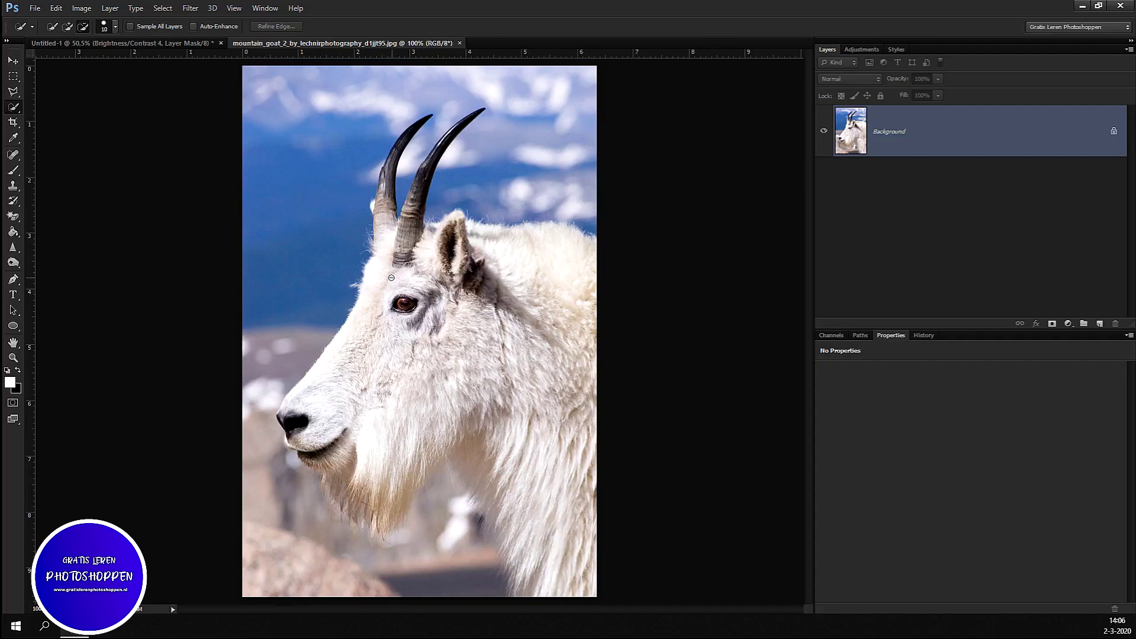
pyautogui.moveTo(368, 339); pyautogui.dragTo(302, 413)
pyautogui.moveTo(302, 413); pyautogui.dragTo(316, 434)
pyautogui.scroll(3, 257, 536)
pyautogui.scroll(3, 257, 536)
pyautogui.scroll(3, 257, 536)
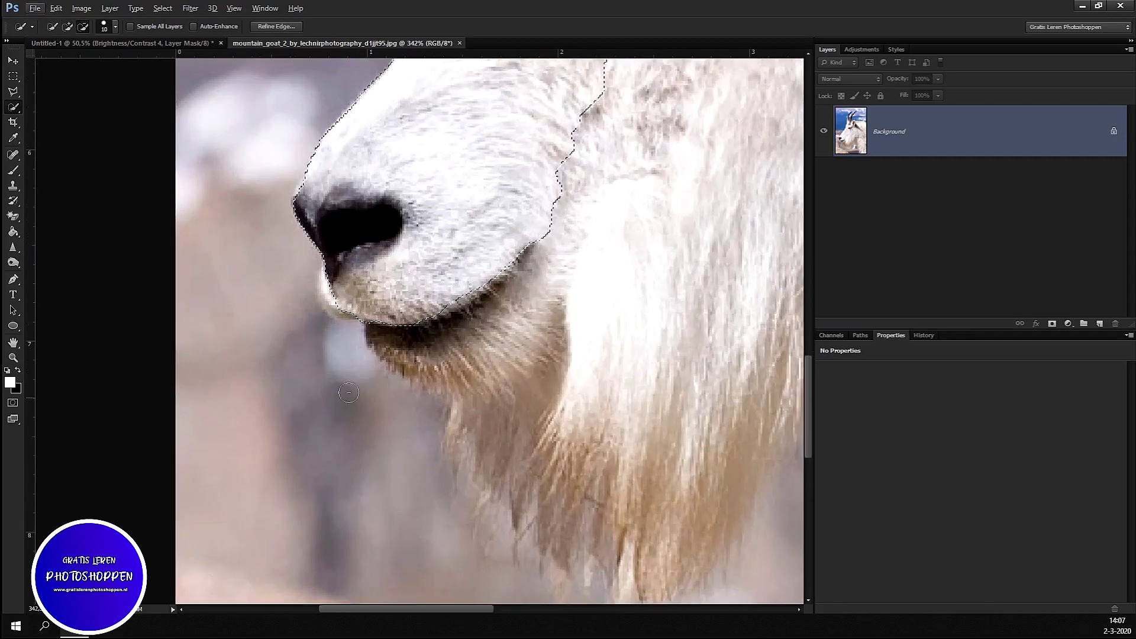
pyautogui.moveTo(342, 262); pyautogui.dragTo(352, 308)
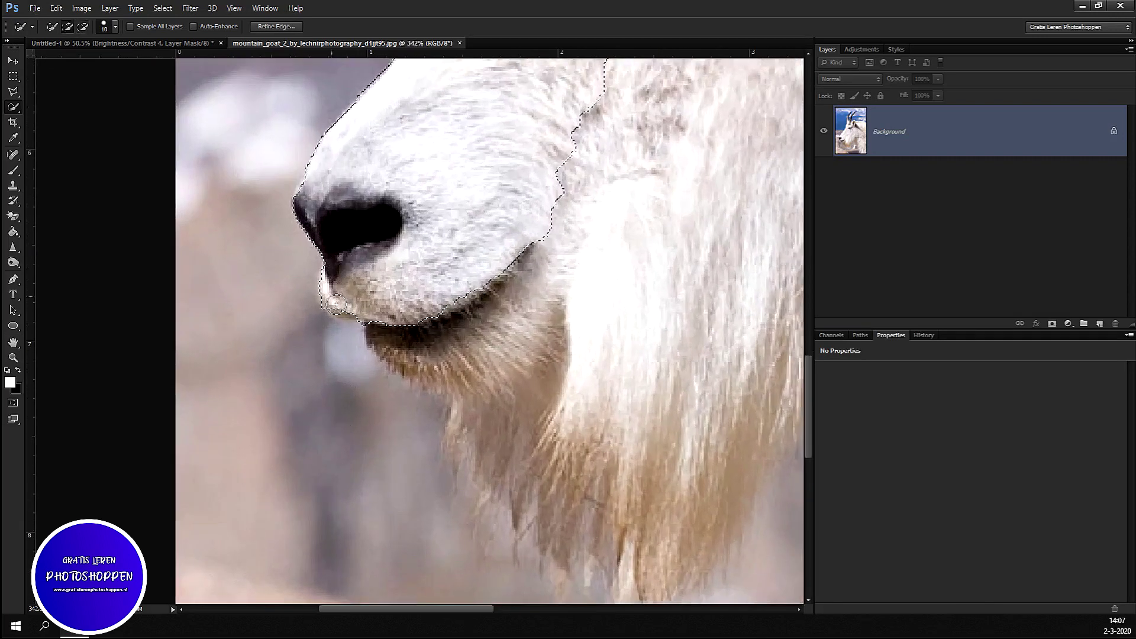
pyautogui.moveTo(351, 307)
pyautogui.mouseDown()
pyautogui.moveTo(474, 395)
pyautogui.moveTo(473, 432)
pyautogui.moveTo(545, 520)
pyautogui.moveTo(657, 550)
pyautogui.moveTo(522, 490)
pyautogui.mouseUp()
pyautogui.moveTo(459, 434)
pyautogui.mouseDown()
pyautogui.moveTo(487, 497)
pyautogui.moveTo(365, 382)
pyautogui.mouseUp()
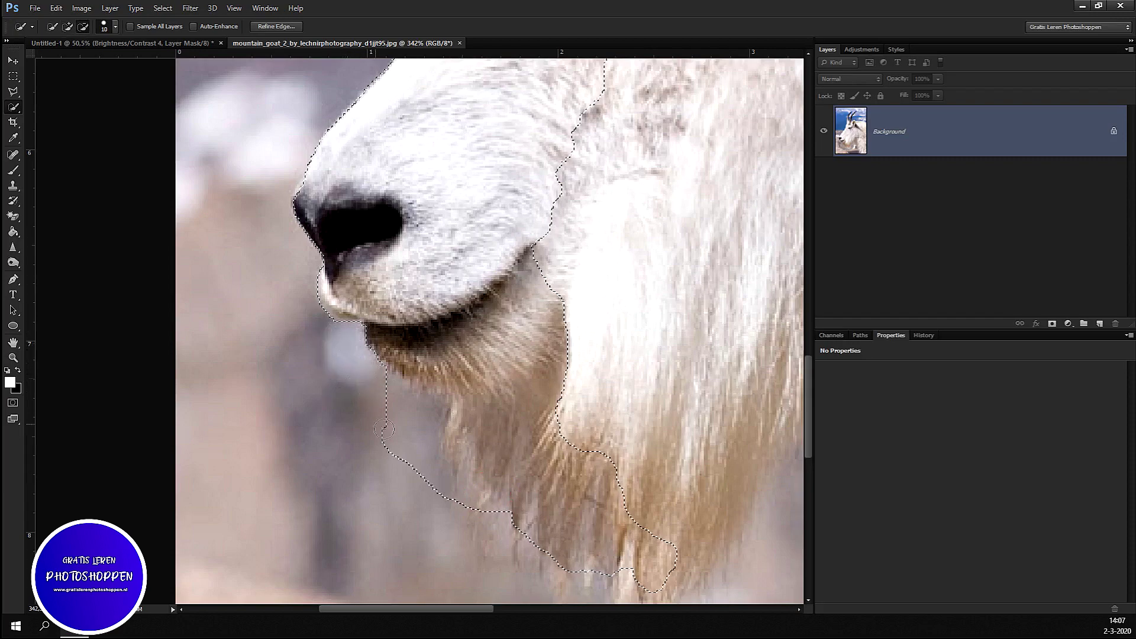
pyautogui.keyDown('alt'); pyautogui.click(420, 460); pyautogui.keyUp('alt')
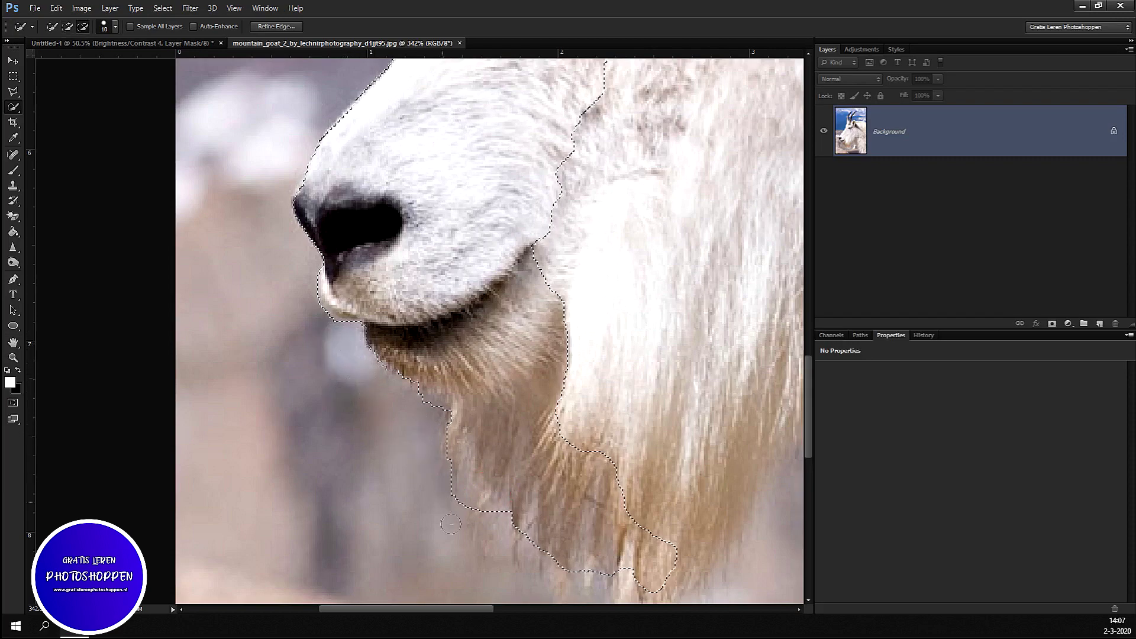
pyautogui.scroll(-3, 637, 486)
pyautogui.scroll(-3, 638, 486)
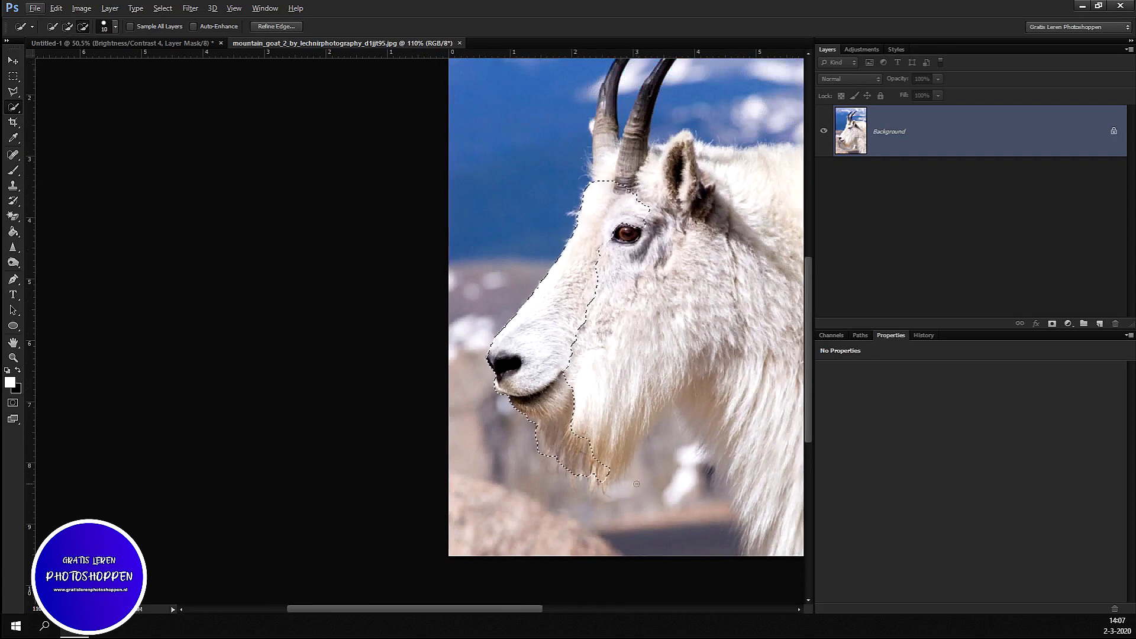
# Add the goat's face, forehead, ear and both horns to the selection.
pyautogui.moveTo(648, 248); pyautogui.dragTo(651, 401)
pyautogui.moveTo(712, 313); pyautogui.dragTo(619, 161)
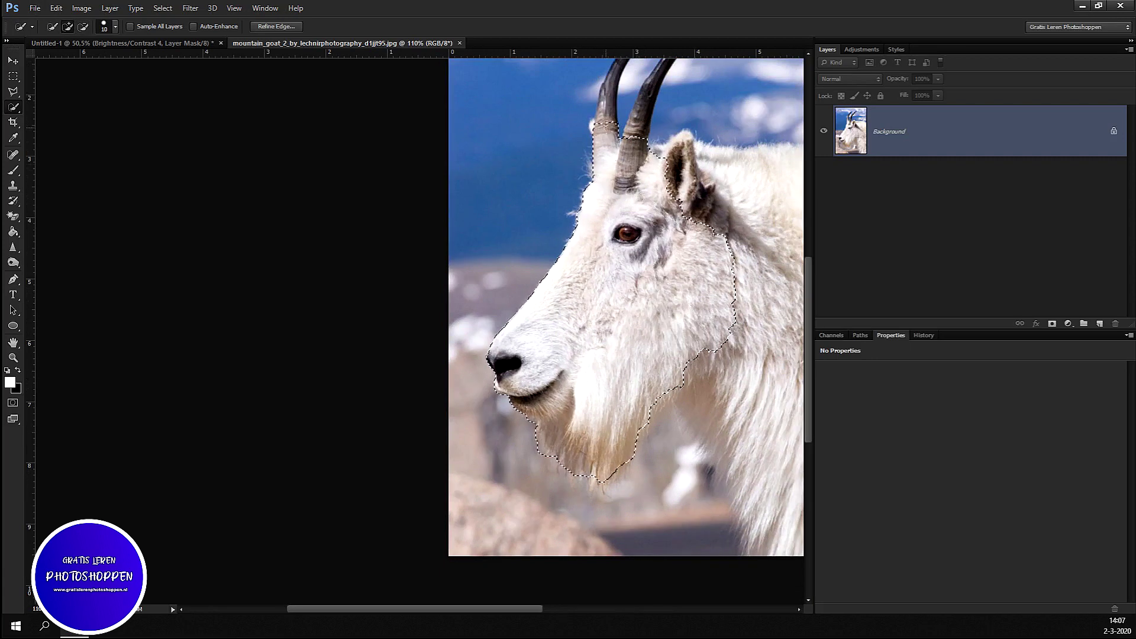
pyautogui.moveTo(605, 127); pyautogui.dragTo(613, 65)
pyautogui.scroll(3, 685, 190)
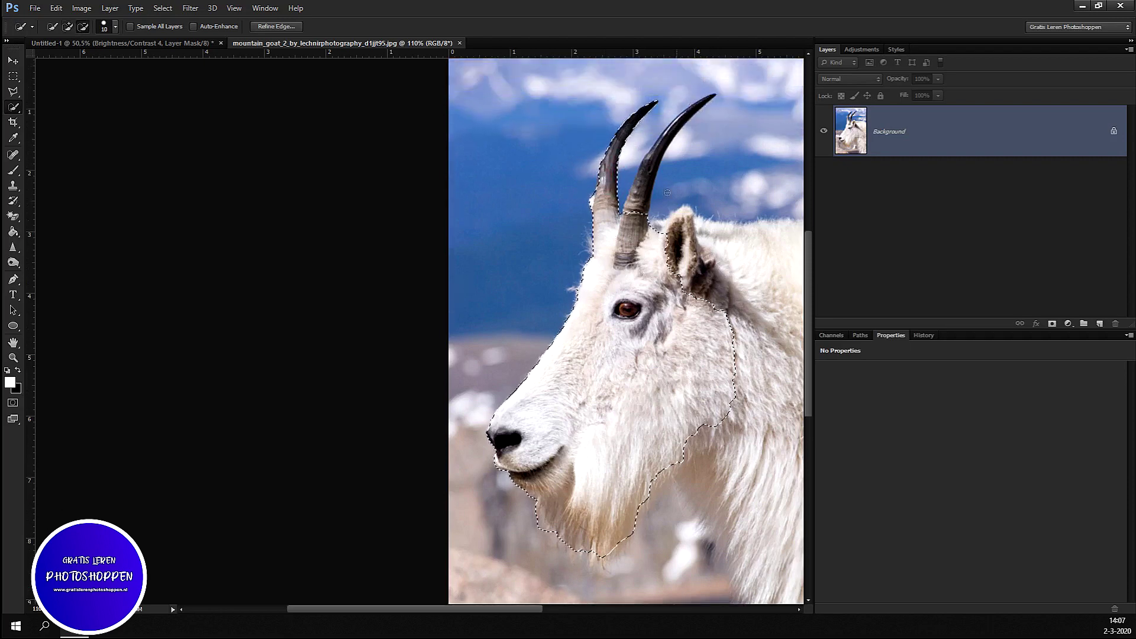
pyautogui.moveTo(698, 112); pyautogui.dragTo(623, 197)
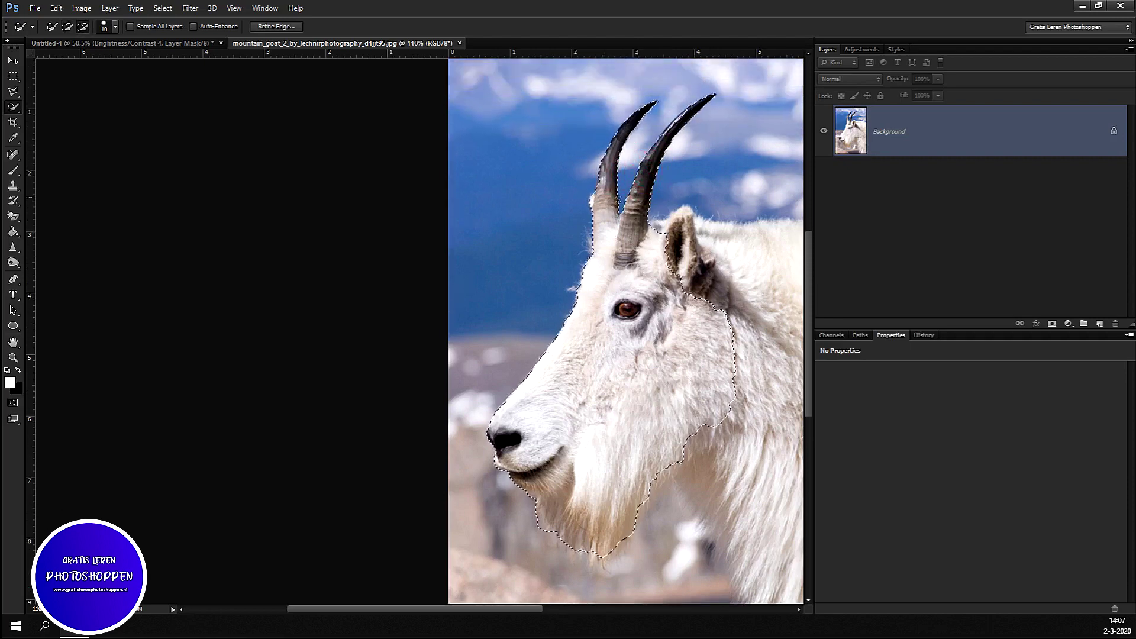
pyautogui.scroll(-3, 642, 311)
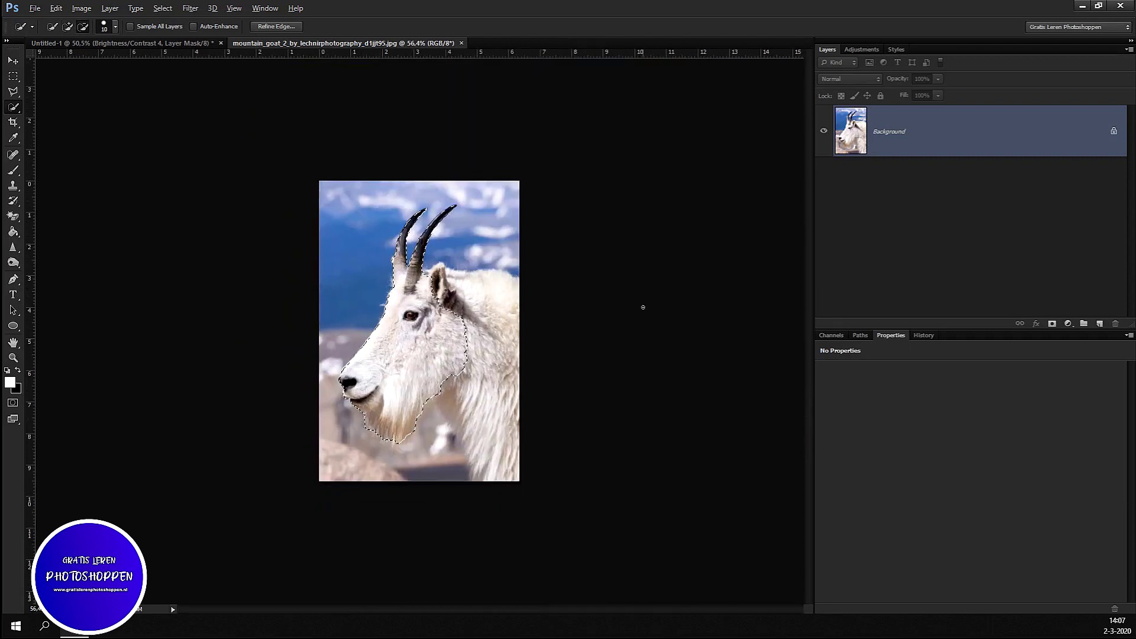
pyautogui.scroll(3, 643, 311)
pyautogui.scroll(1, 629, 314)
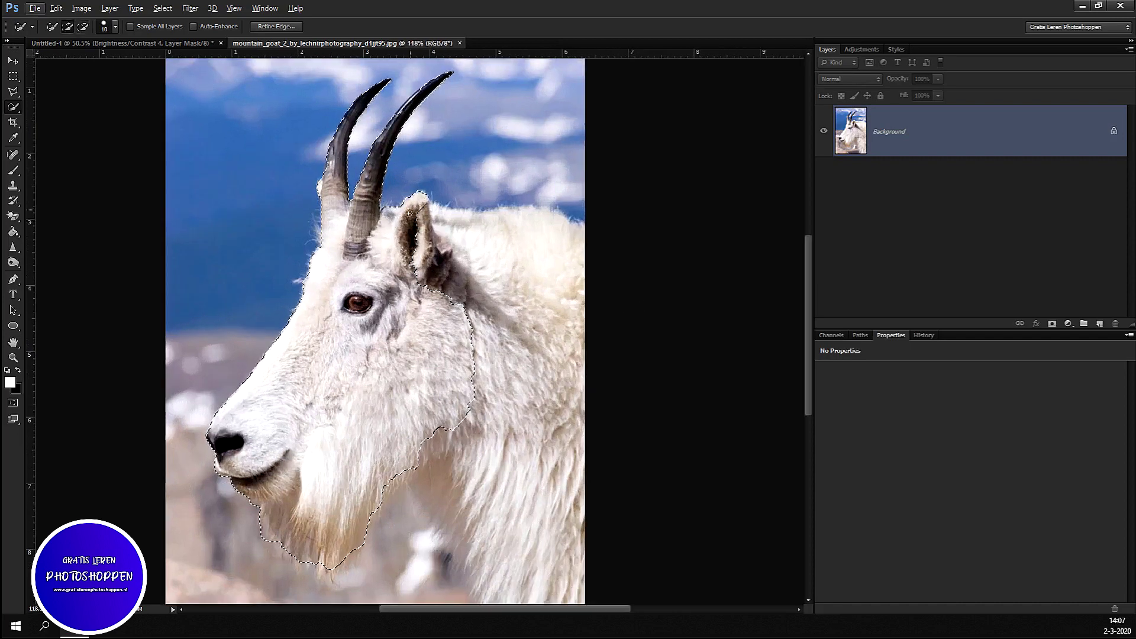
# Add the neck and chest fur down to the photo bottom, then open Refine Edge.
pyautogui.moveTo(460, 218); pyautogui.dragTo(546, 230)
pyautogui.moveTo(580, 309); pyautogui.dragTo(522, 434)
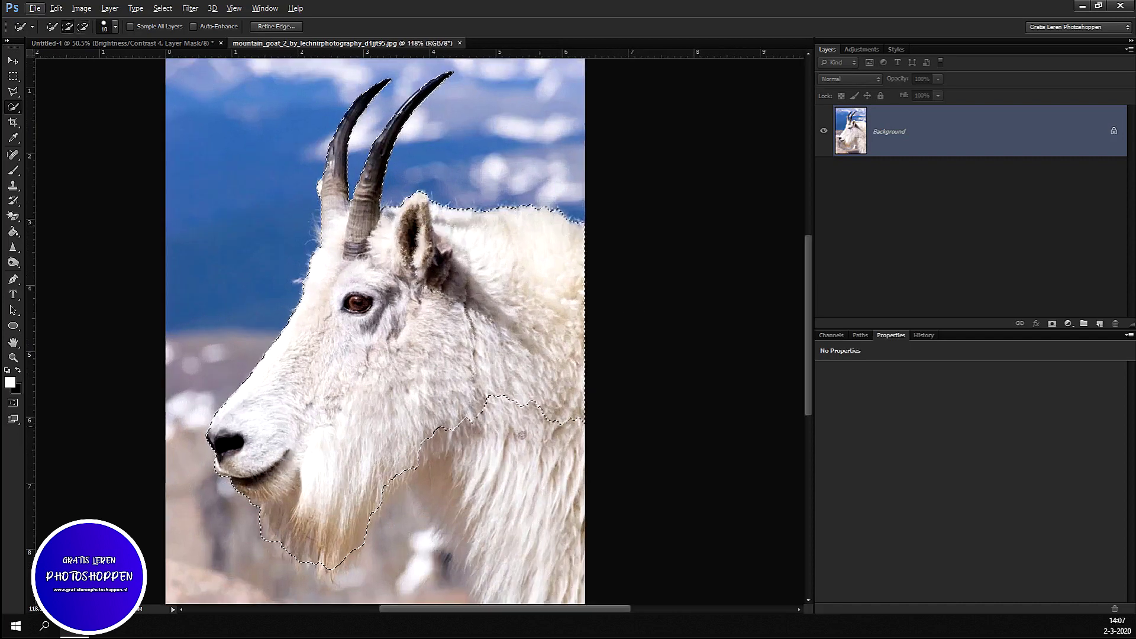
pyautogui.moveTo(449, 465)
pyautogui.mouseDown()
pyautogui.moveTo(408, 543)
pyautogui.moveTo(450, 557)
pyautogui.mouseUp()
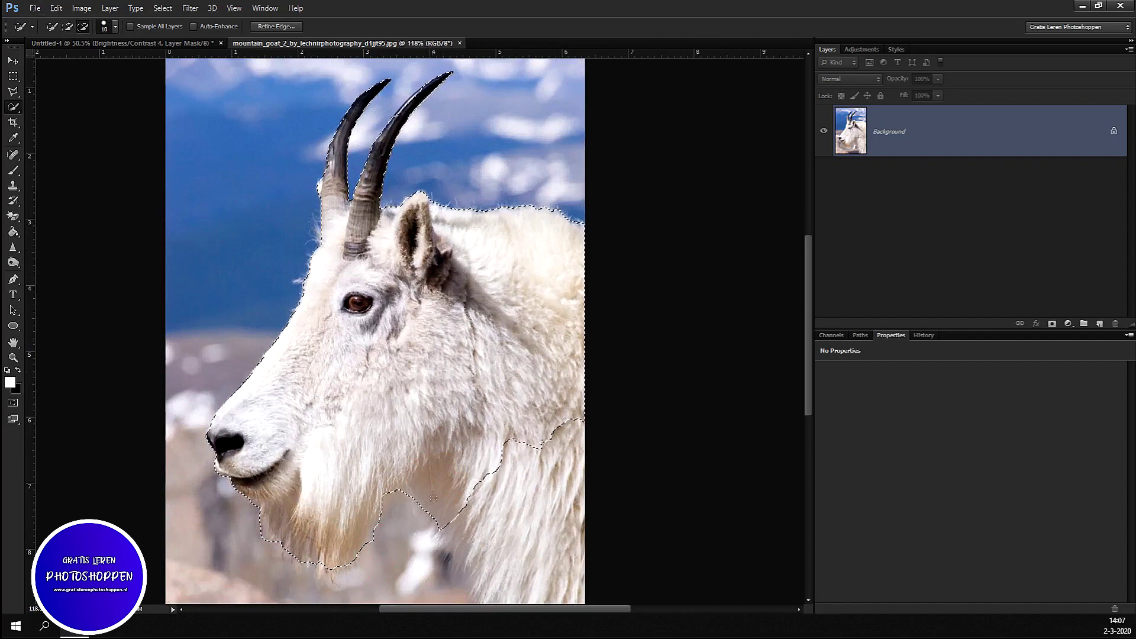
pyautogui.click(580, 489)
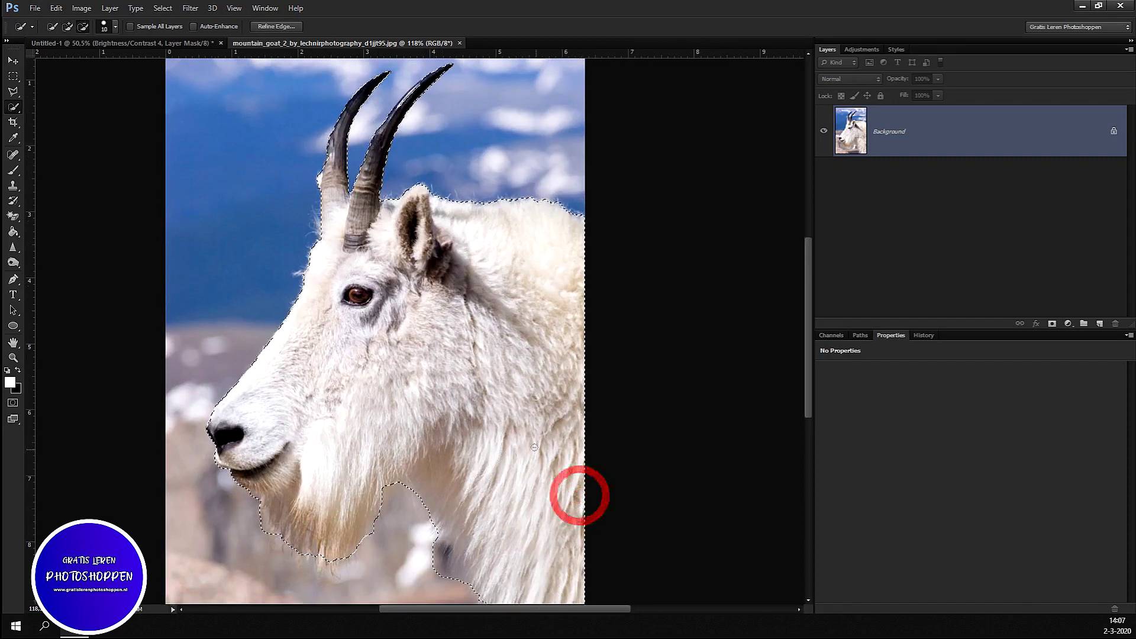
pyautogui.scroll(-3, 532, 441)
pyautogui.click(442, 484)
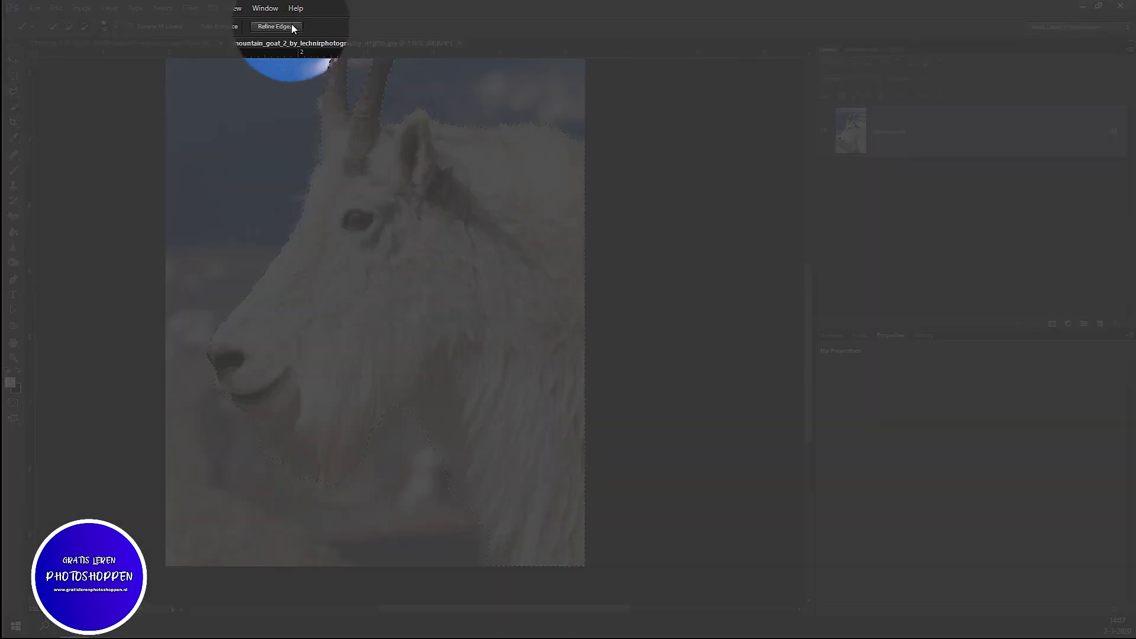
pyautogui.click(283, 27)
# Refine the goat's edge from neck to beard, horn to nose, and along the back, then apply.
pyautogui.moveTo(466, 511)
pyautogui.mouseDown()
pyautogui.moveTo(342, 451)
pyautogui.moveTo(319, 470)
pyautogui.moveTo(278, 458)
pyautogui.moveTo(249, 423)
pyautogui.moveTo(239, 353)
pyautogui.mouseUp()
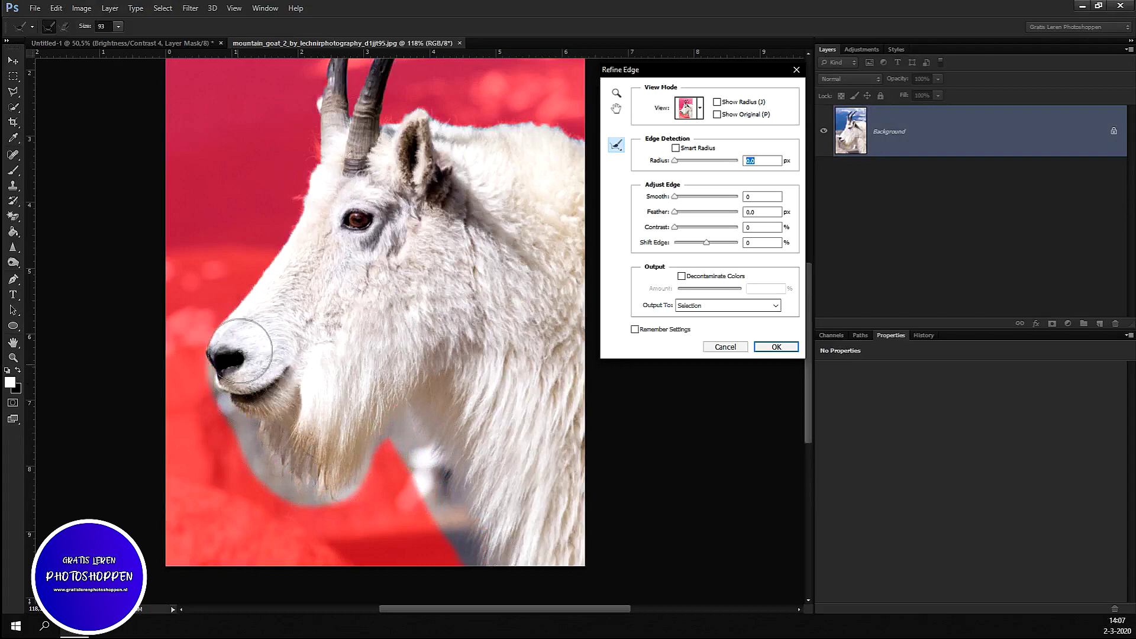
pyautogui.scroll(2, 557, 339)
pyautogui.scroll(2, 557, 340)
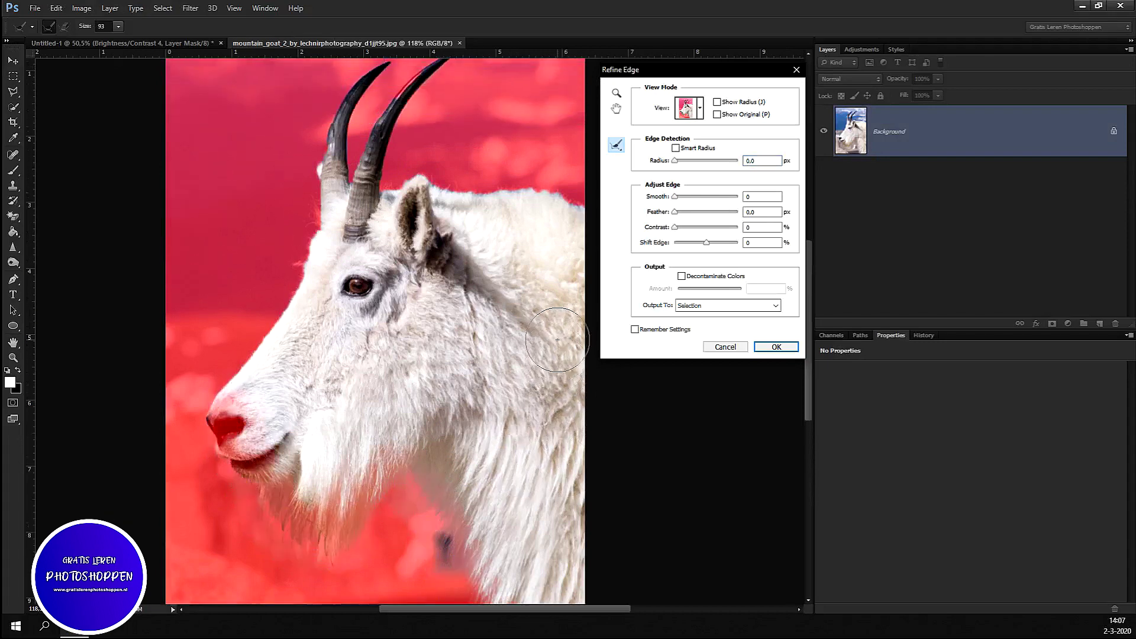
pyautogui.moveTo(334, 215)
pyautogui.mouseDown()
pyautogui.moveTo(304, 266)
pyautogui.moveTo(284, 349)
pyautogui.mouseUp()
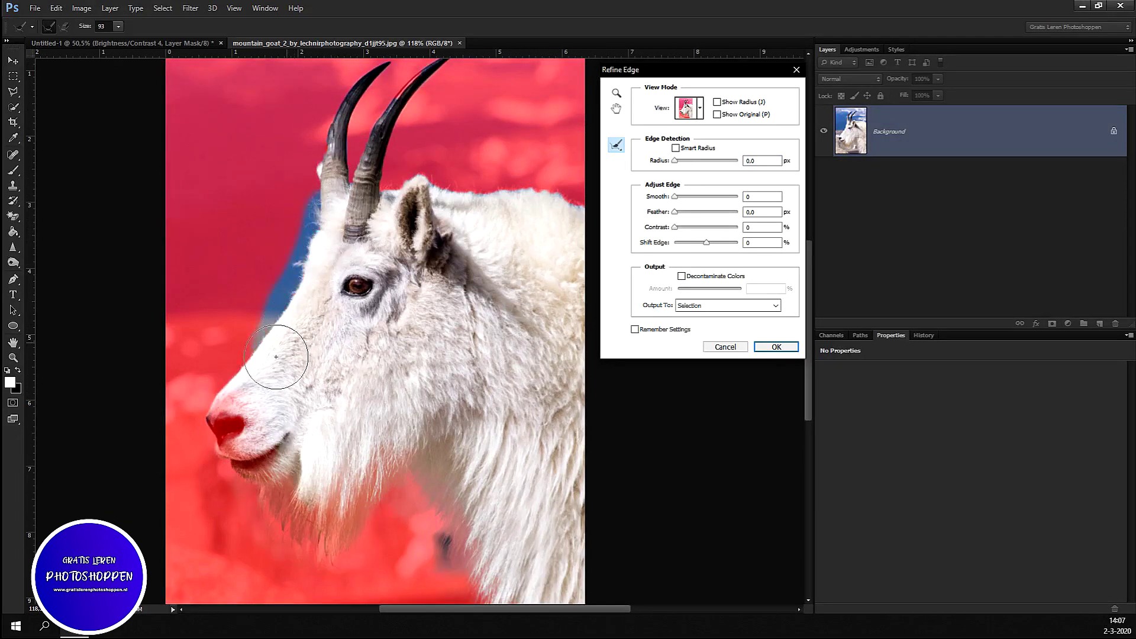
pyautogui.scroll(3, 503, 270)
pyautogui.moveTo(439, 238); pyautogui.dragTo(586, 251)
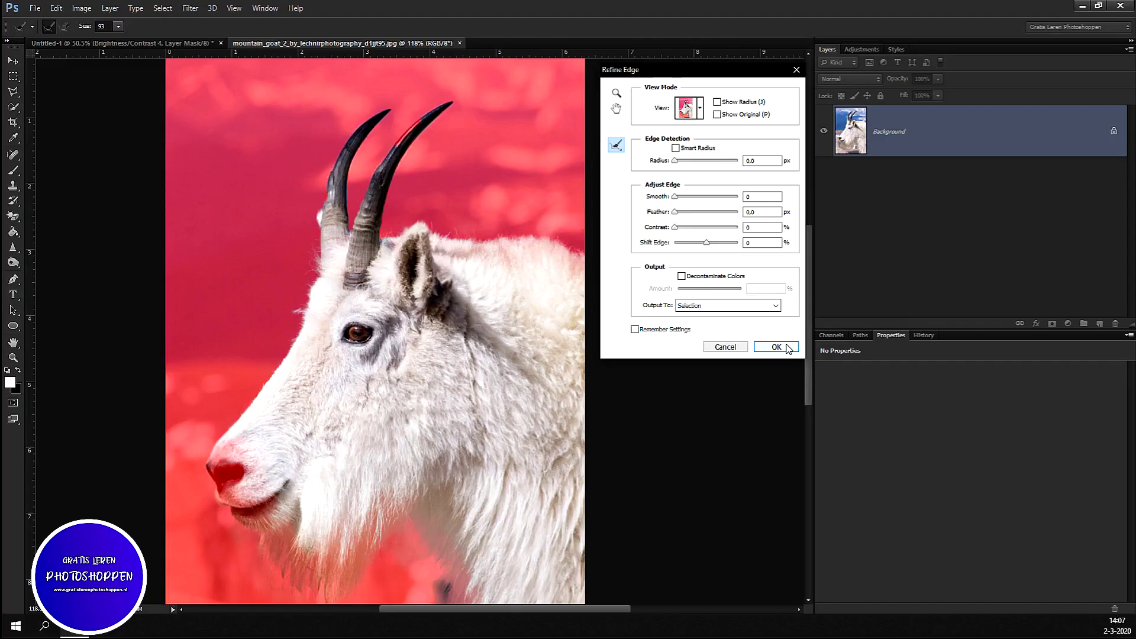
pyautogui.click(776, 346)
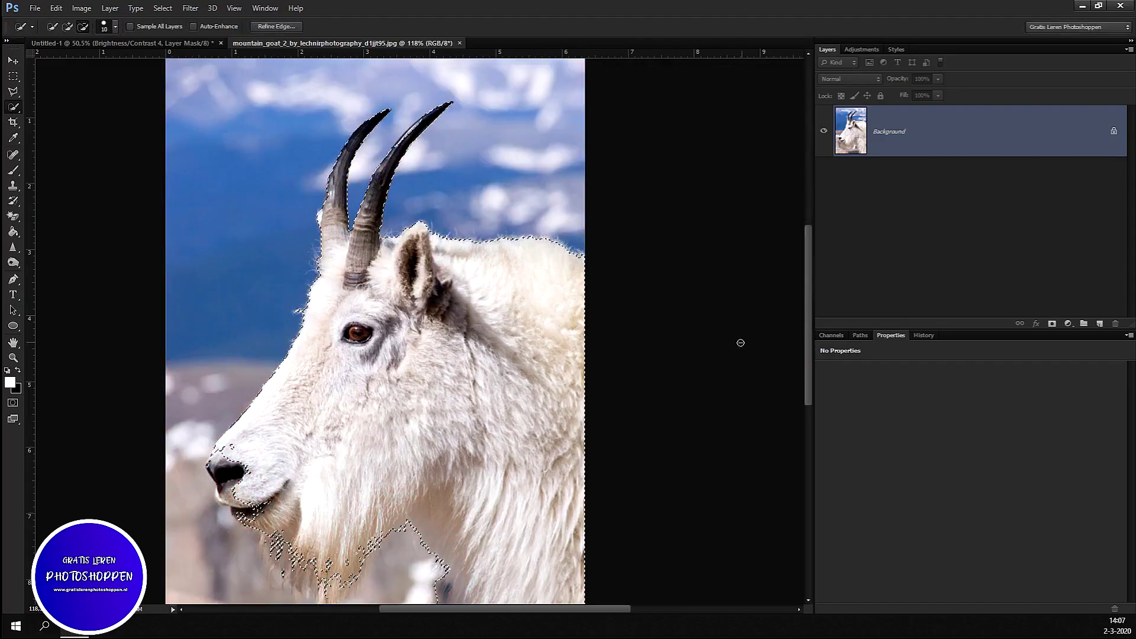
# Touch up the goat selection at the nose tip and around the beard.
pyautogui.scroll(-5, 473, 343)
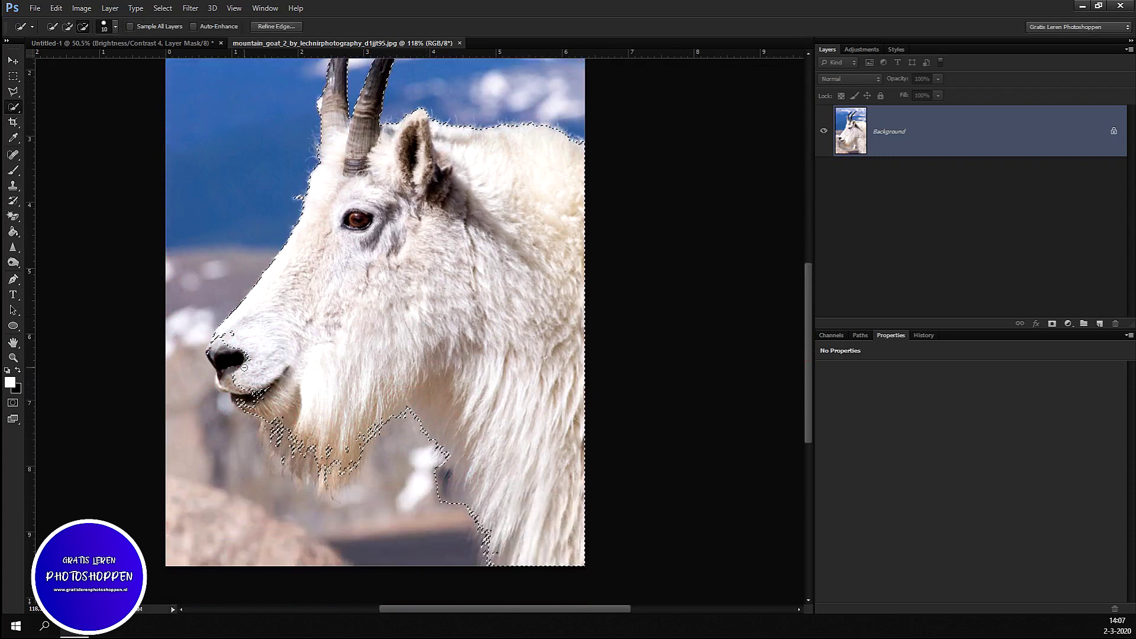
pyautogui.moveTo(244, 367); pyautogui.dragTo(222, 369)
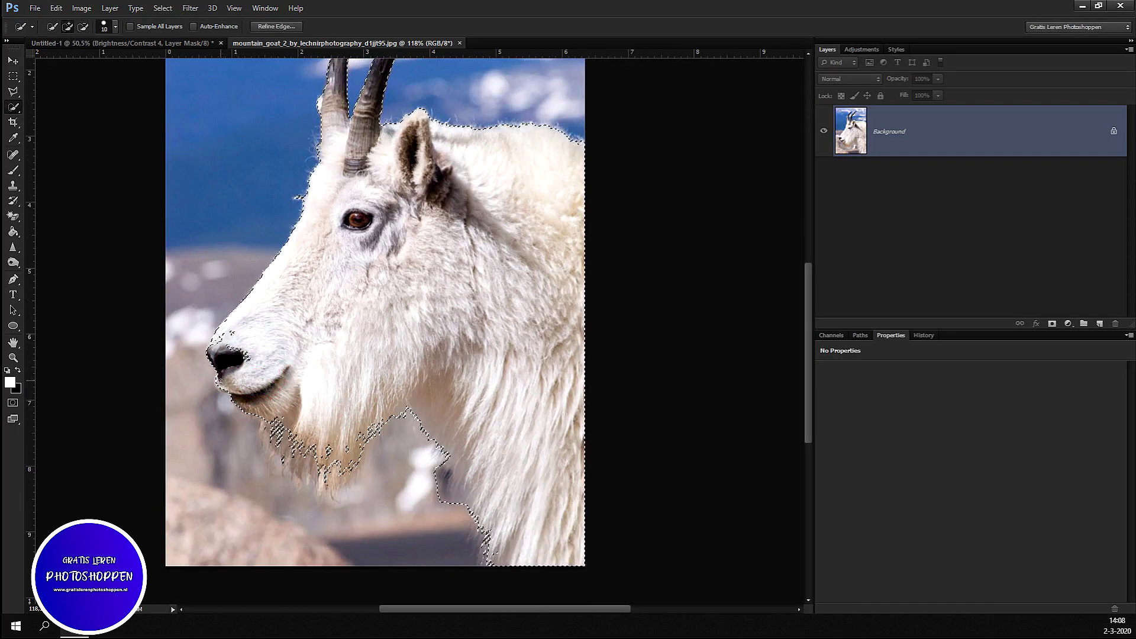
pyautogui.click(219, 347)
pyautogui.scroll(-1, 225, 349)
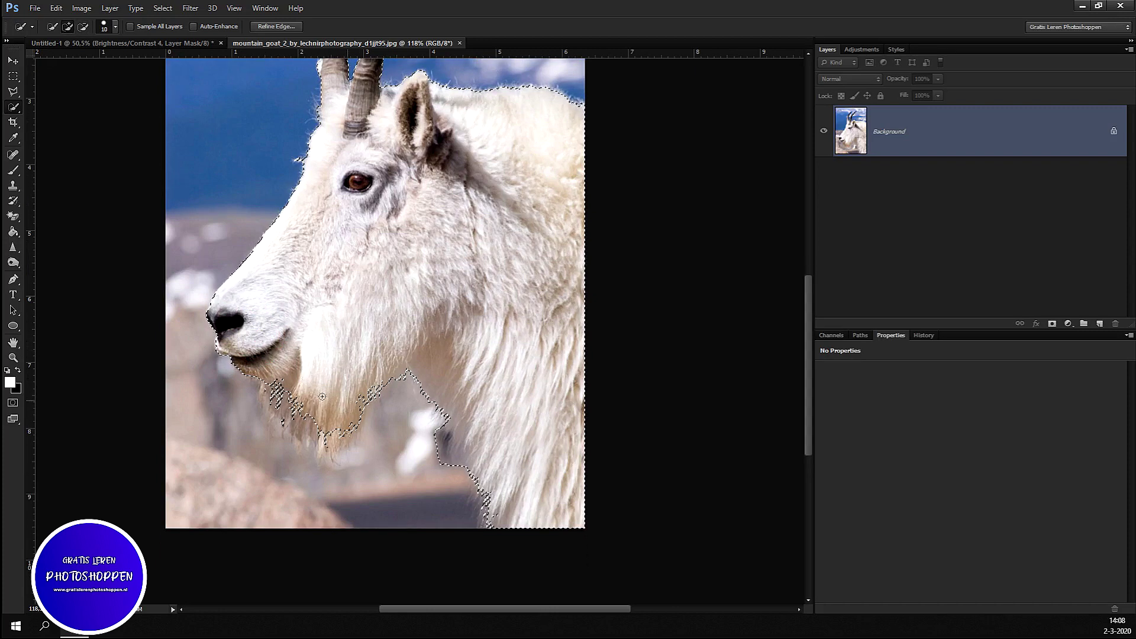
pyautogui.click(294, 400)
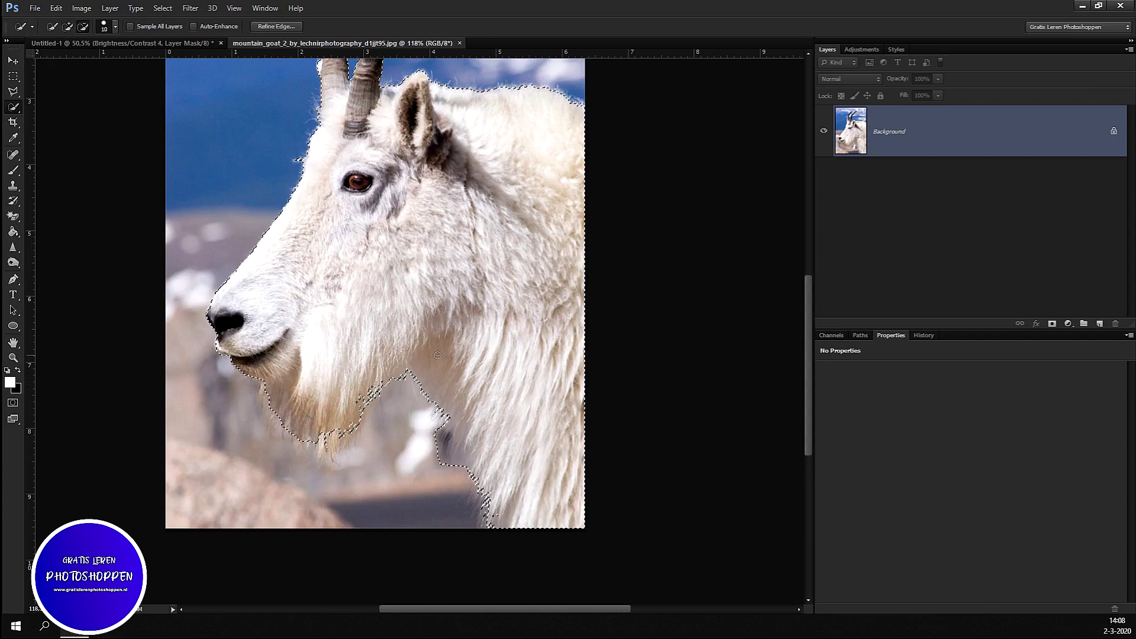
# Zoom in on the horns and add the right horn to the goat selection.
pyautogui.scroll(1, 518, 362)
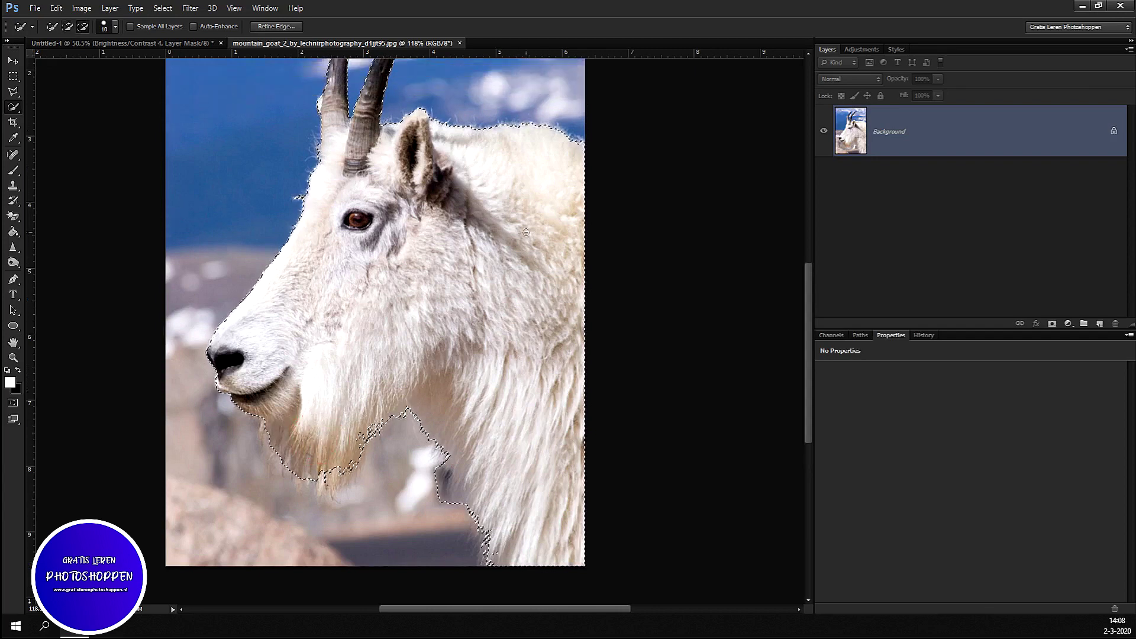
pyautogui.scroll(1, 518, 362)
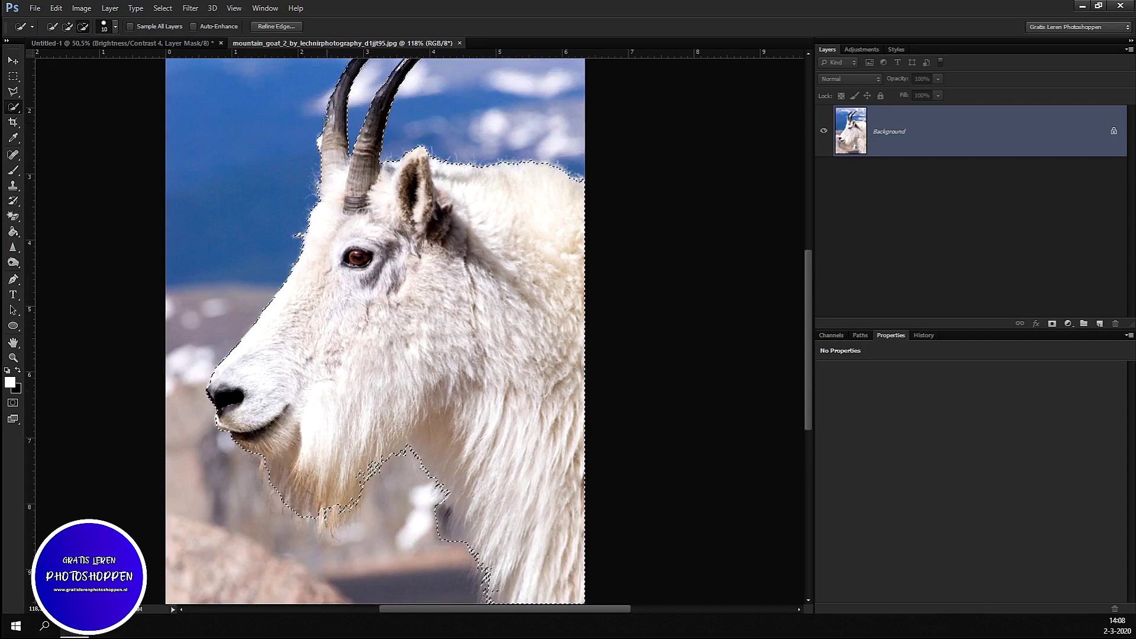
pyautogui.scroll(1, 367, 260)
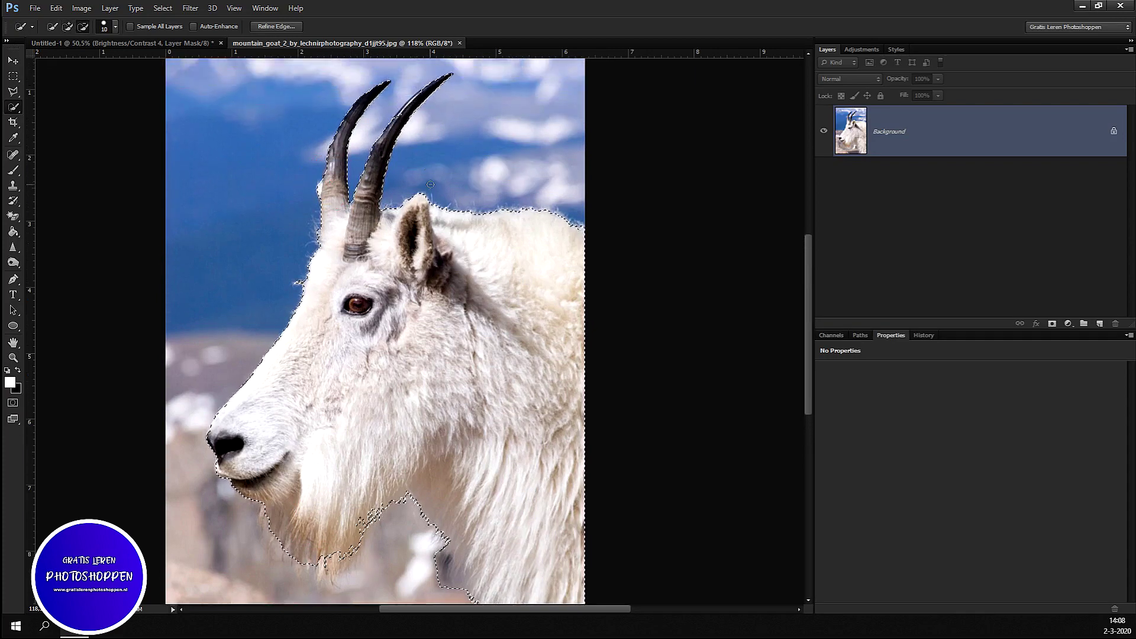
pyautogui.scroll(2, 430, 184)
pyautogui.scroll(2, 430, 184)
pyautogui.scroll(1, 435, 136)
pyautogui.click(437, 123)
pyautogui.click(379, 178)
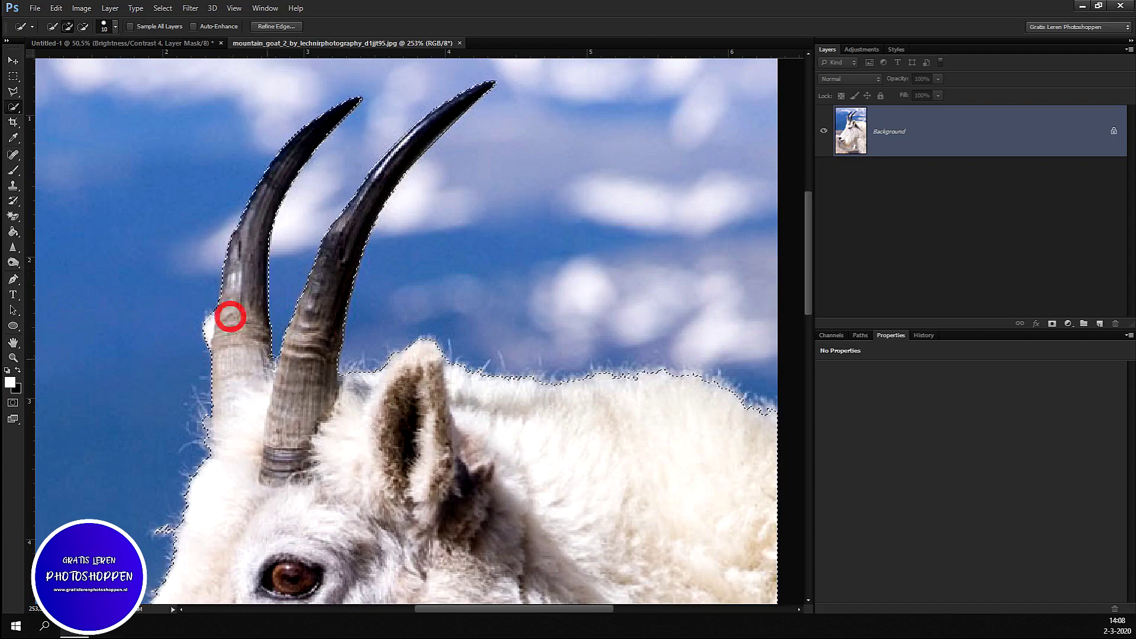
pyautogui.scroll(-3, 392, 380)
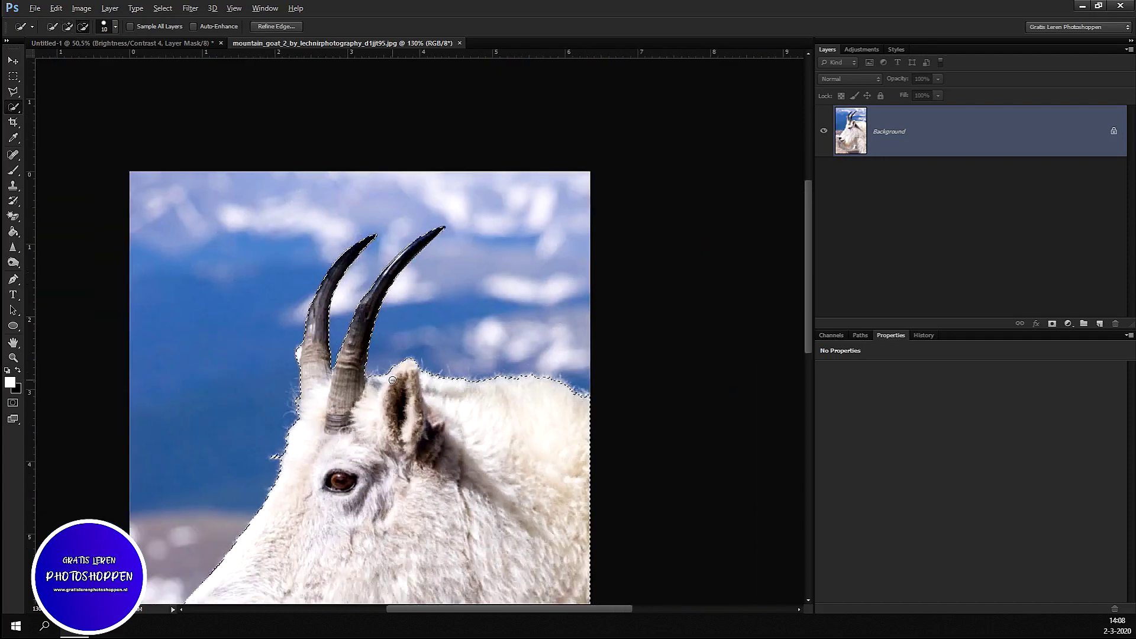
pyautogui.scroll(-2, 392, 380)
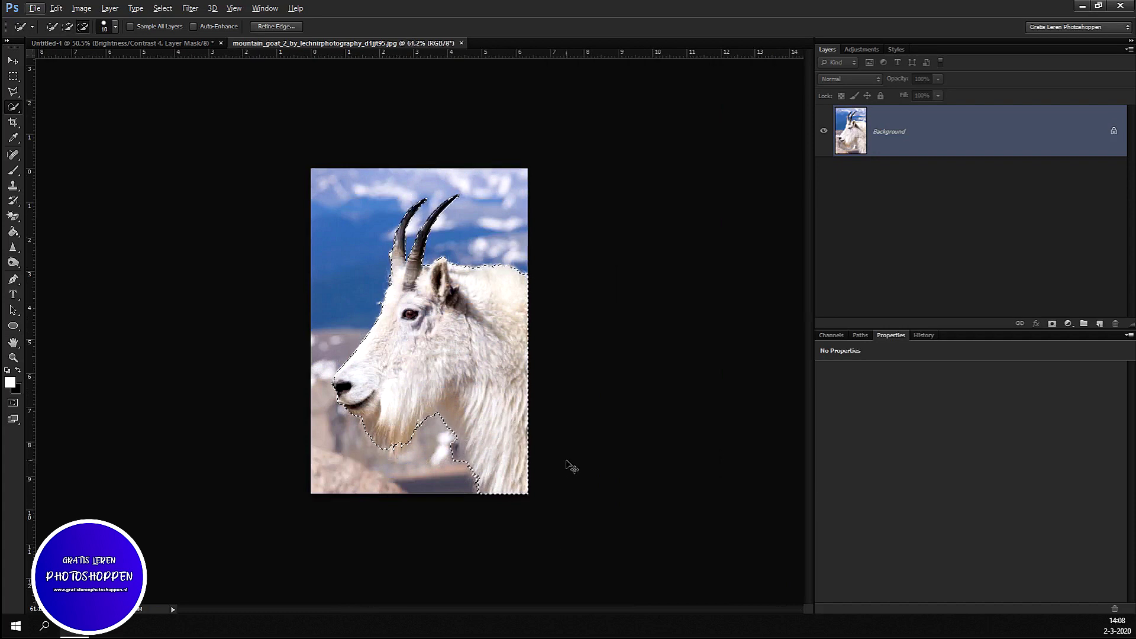
# Copy the goat, close the goat photo without saving, and paste it into the composition.
pyautogui.hotkey('ctrl', 'BackSpace')
pyautogui.hotkey('ctrl', 'd')
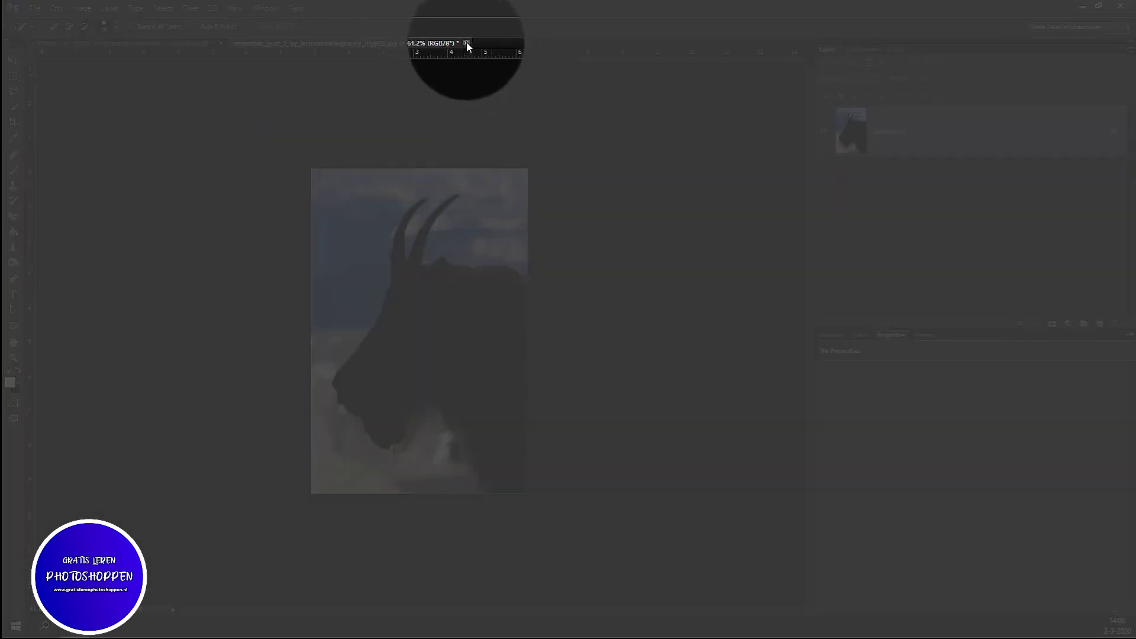
pyautogui.click(466, 43)
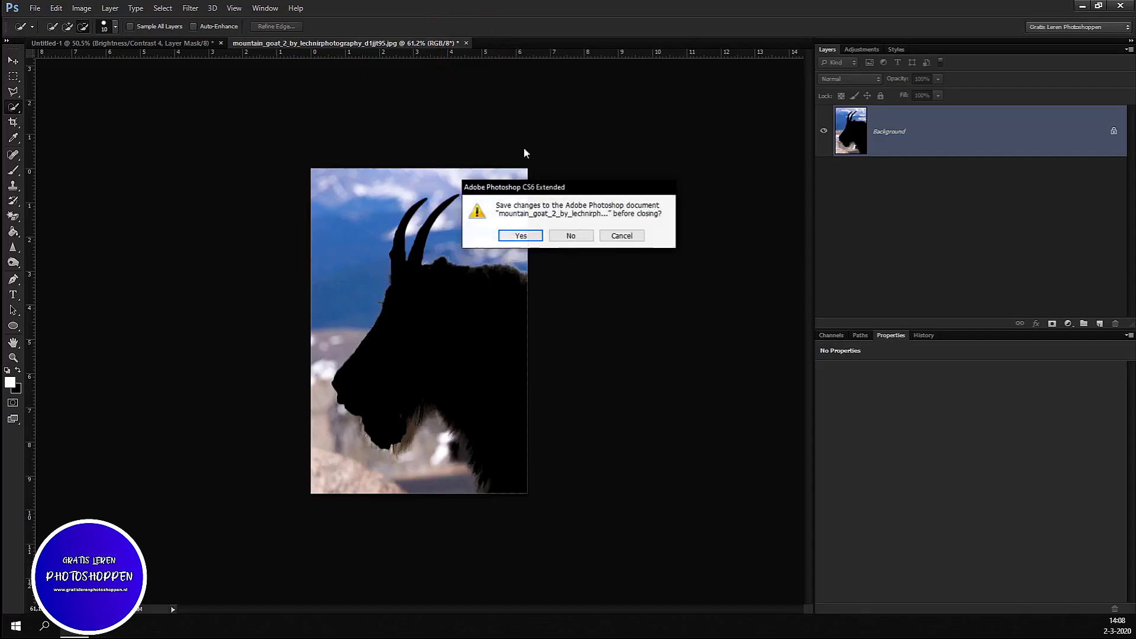
pyautogui.click(570, 235)
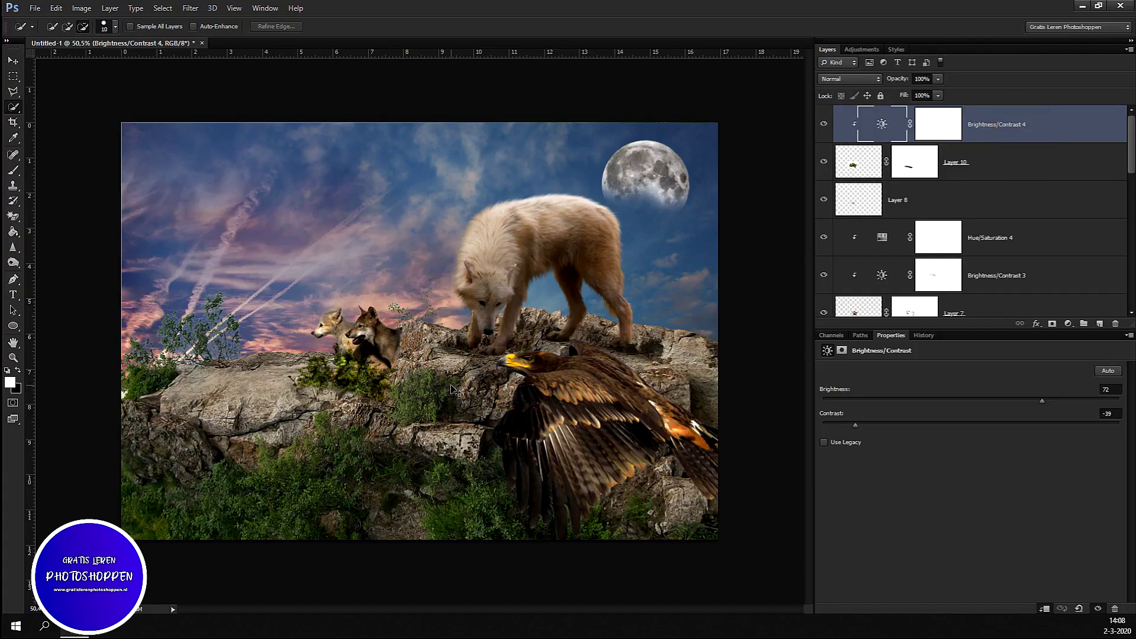
pyautogui.hotkey('ctrl', 'v')
# Flip the pasted goat horizontally, move it to the left edge, and scale it to about 46%.
pyautogui.hotkey('ctrl', 't')
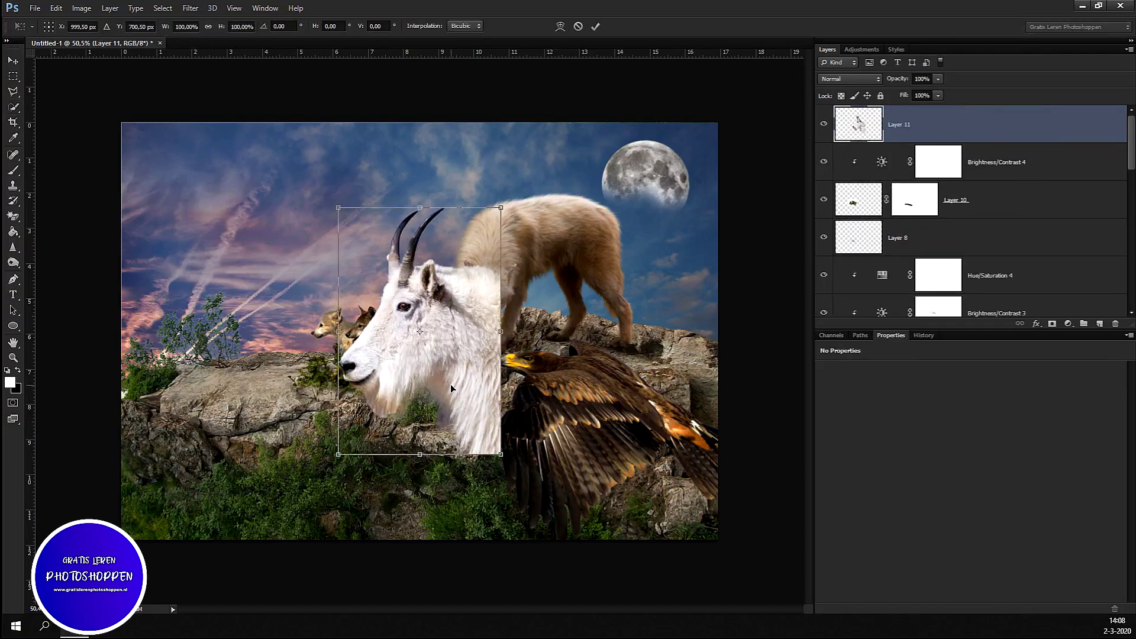
pyautogui.rightClick(428, 349)
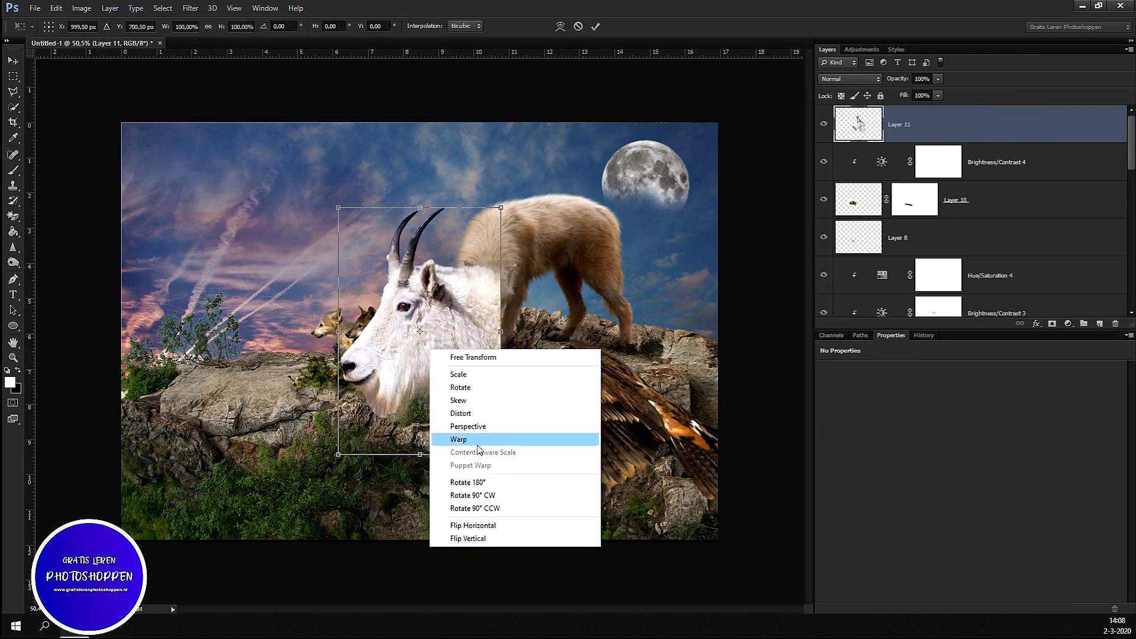
pyautogui.click(477, 524)
pyautogui.moveTo(443, 384); pyautogui.dragTo(208, 351)
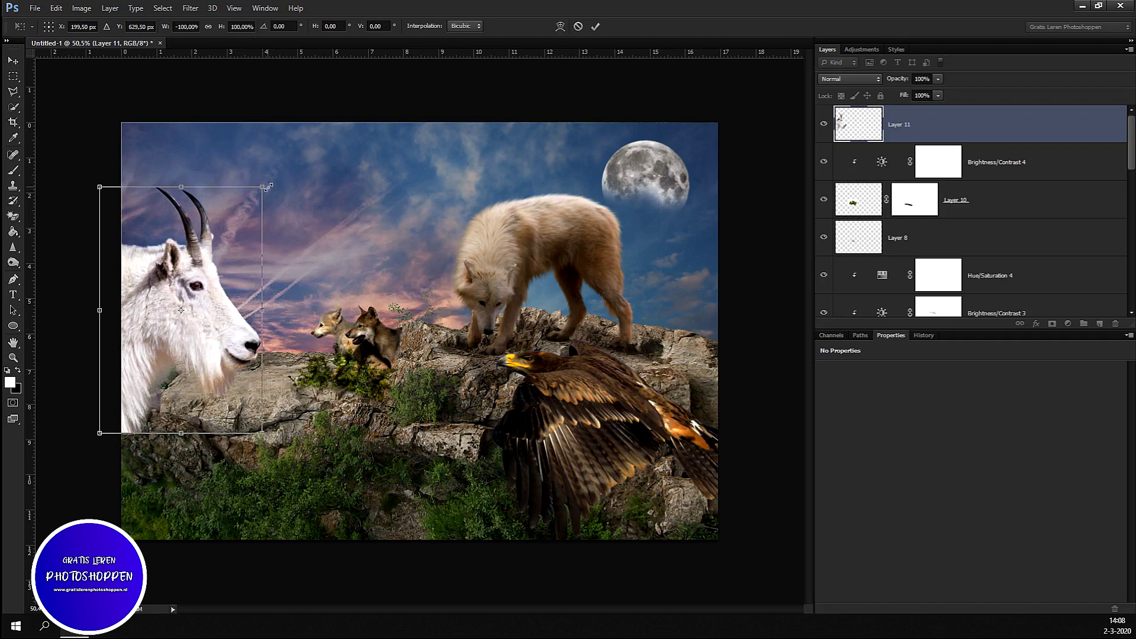
pyautogui.moveTo(264, 187); pyautogui.dragTo(188, 300)
pyautogui.moveTo(174, 345)
pyautogui.mouseDown()
pyautogui.moveTo(188, 289)
pyautogui.moveTo(201, 333)
pyautogui.moveTo(181, 336)
pyautogui.mouseUp()
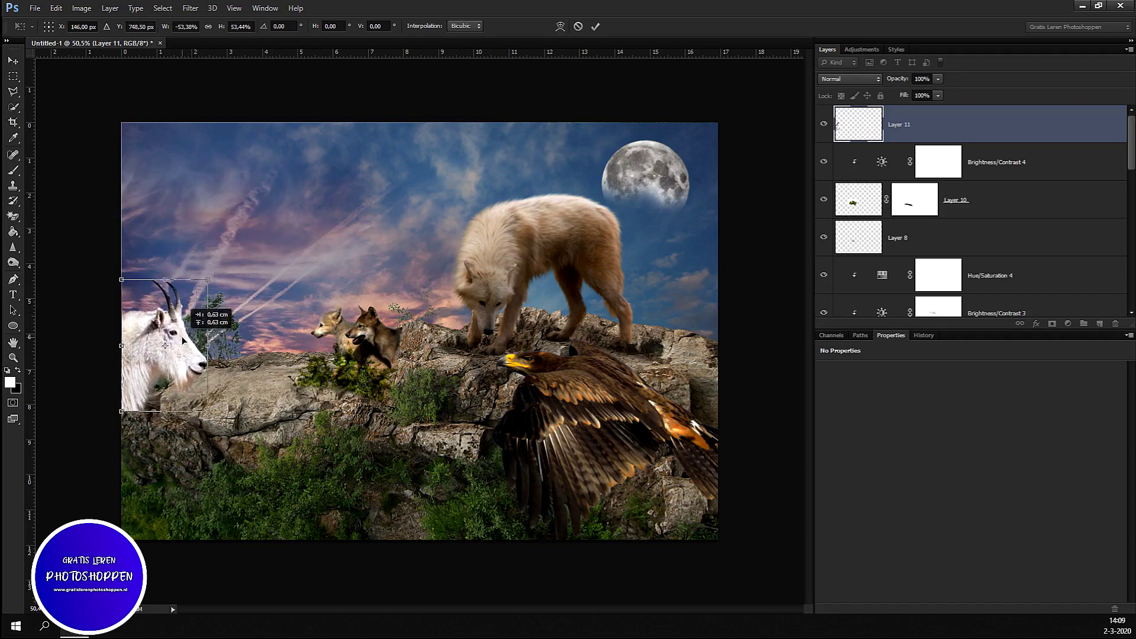
pyautogui.moveTo(182, 336); pyautogui.dragTo(182, 336)
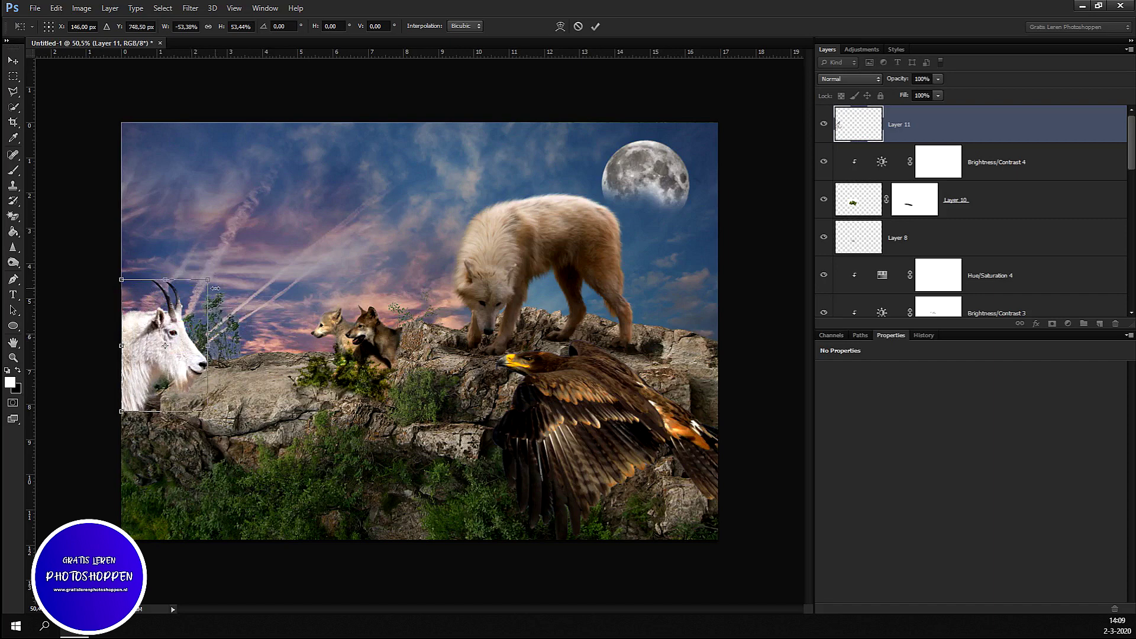
pyautogui.moveTo(211, 280); pyautogui.dragTo(196, 298)
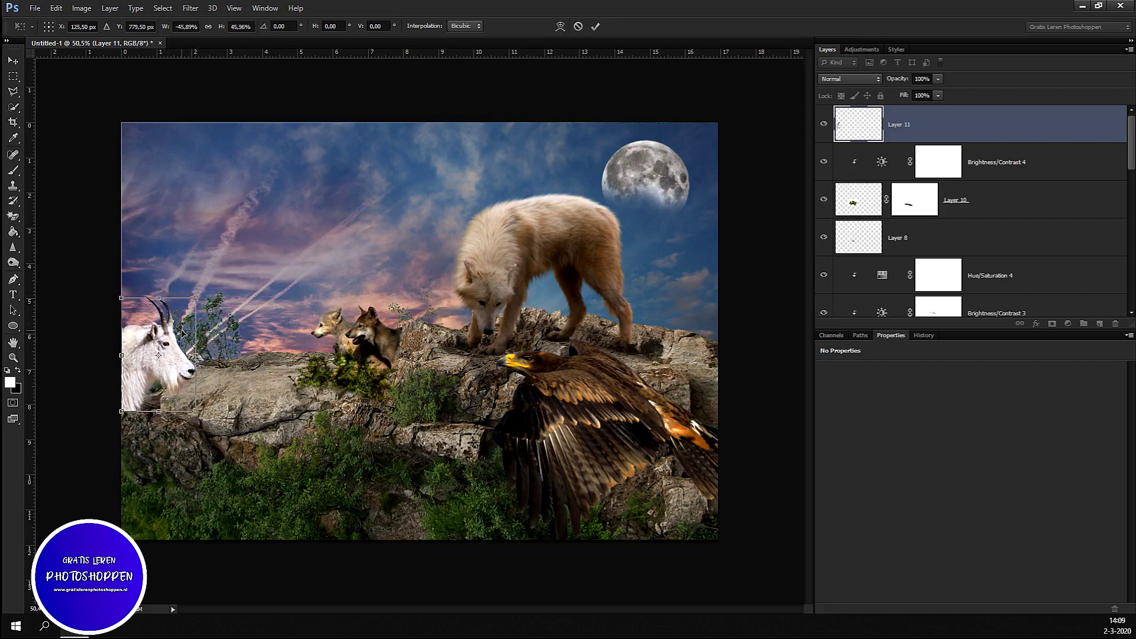
pyautogui.press('Return')
pyautogui.press('w')
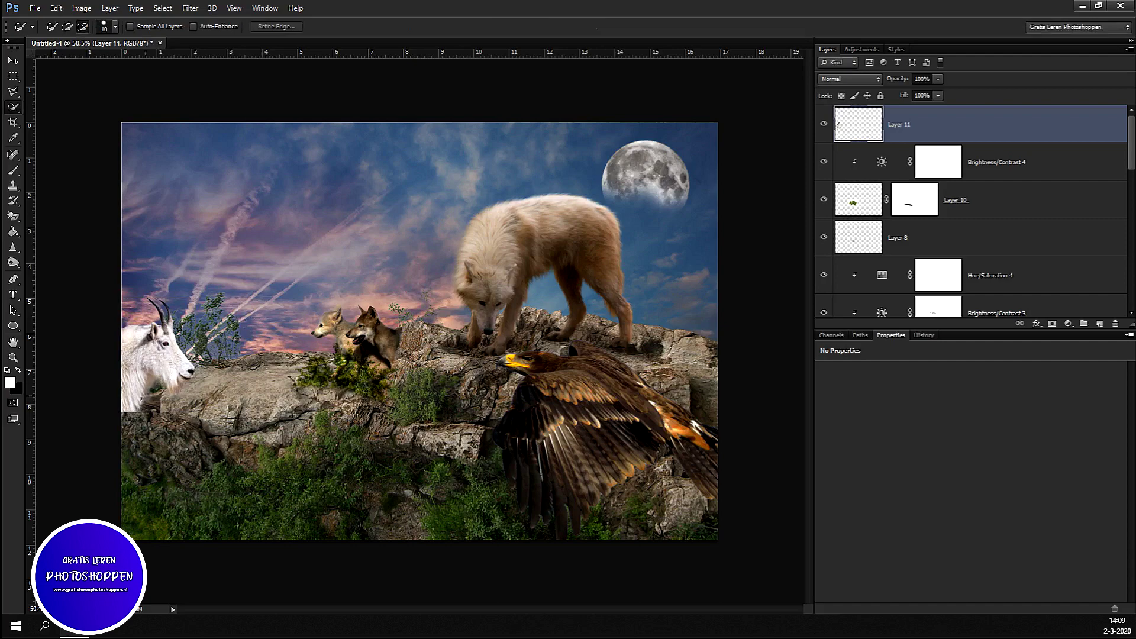
# Add a layer mask to the goat layer and lower its opacity for checking.
pyautogui.scroll(5, 205, 414)
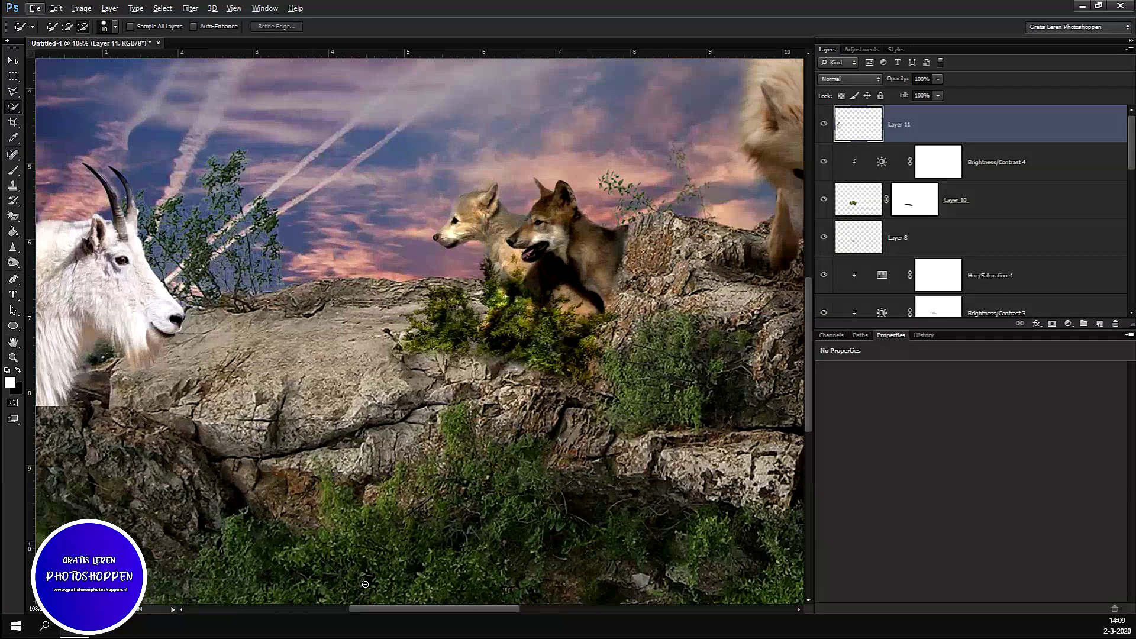
pyautogui.moveTo(414, 612); pyautogui.dragTo(375, 609)
pyautogui.scroll(3, 225, 300)
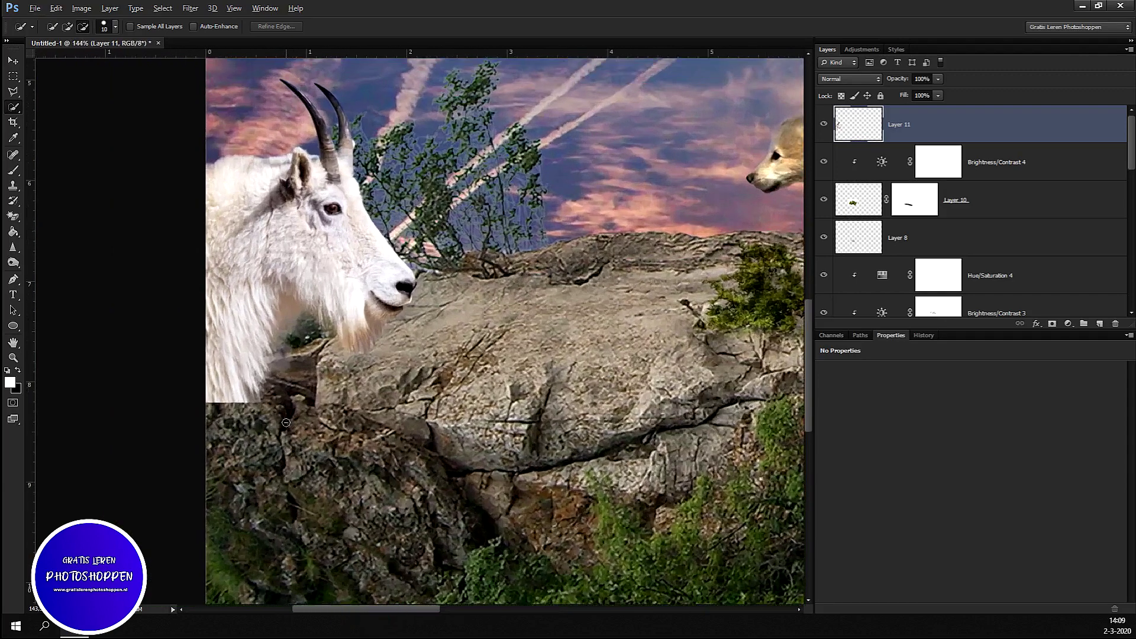
pyautogui.scroll(1, 225, 300)
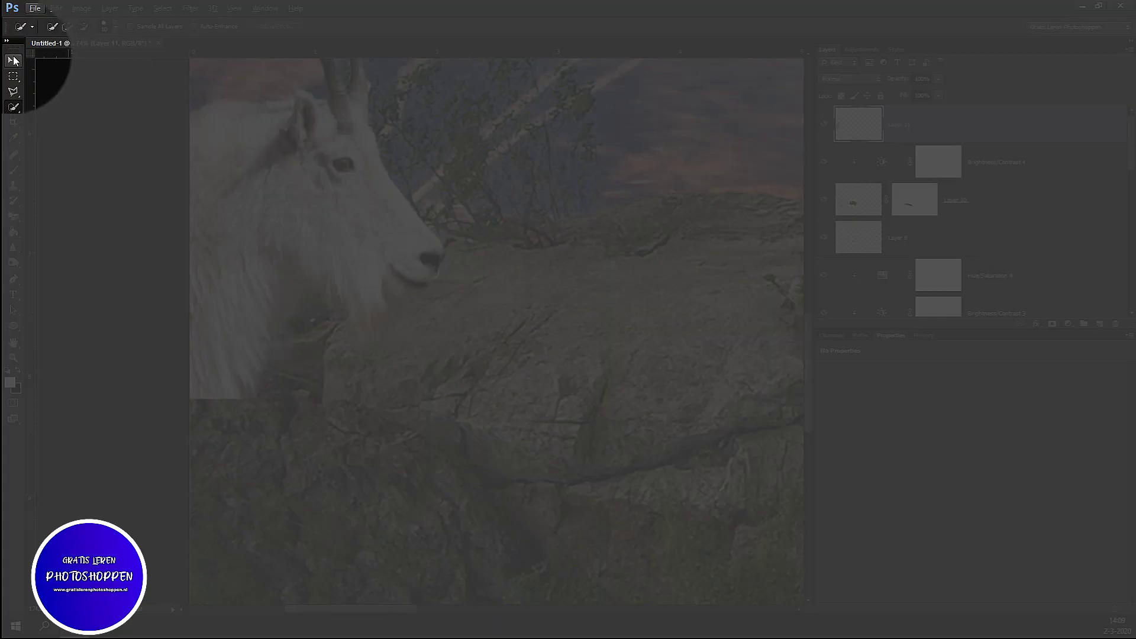
pyautogui.click(13, 60)
pyautogui.moveTo(240, 220)
pyautogui.mouseDown()
pyautogui.moveTo(291, 164)
pyautogui.moveTo(265, 201)
pyautogui.moveTo(231, 212)
pyautogui.mouseUp()
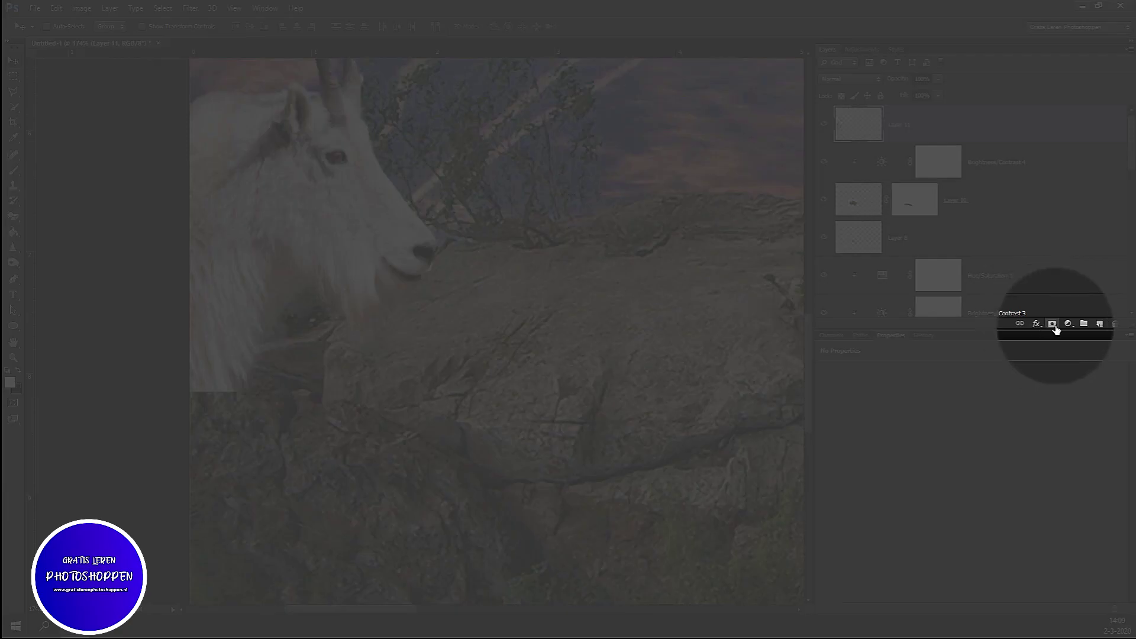
pyautogui.click(1053, 325)
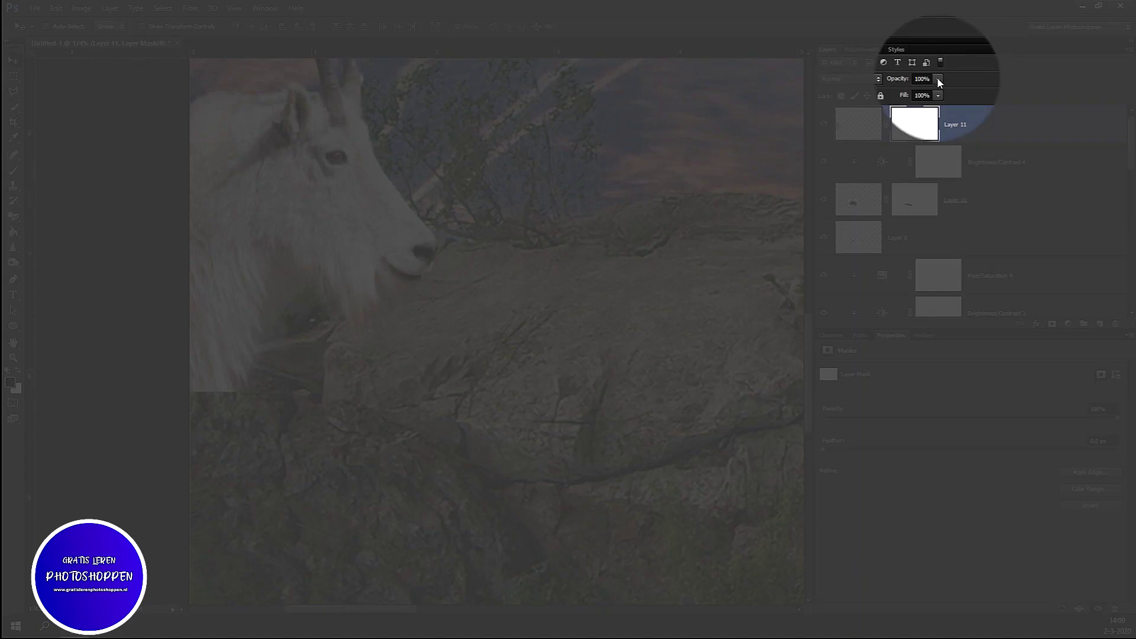
pyautogui.click(937, 79)
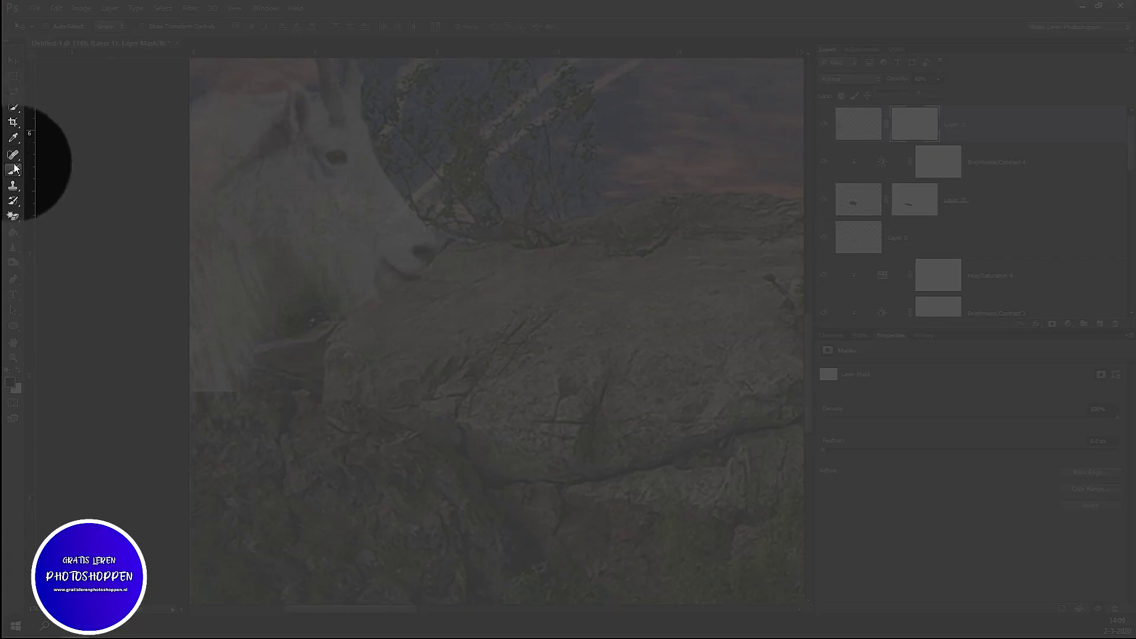
# Paint the mask with a soft round 38 px brush to fade the goat's lower fur into the rock.
pyautogui.rightClick(13, 170)
pyautogui.click(70, 170)
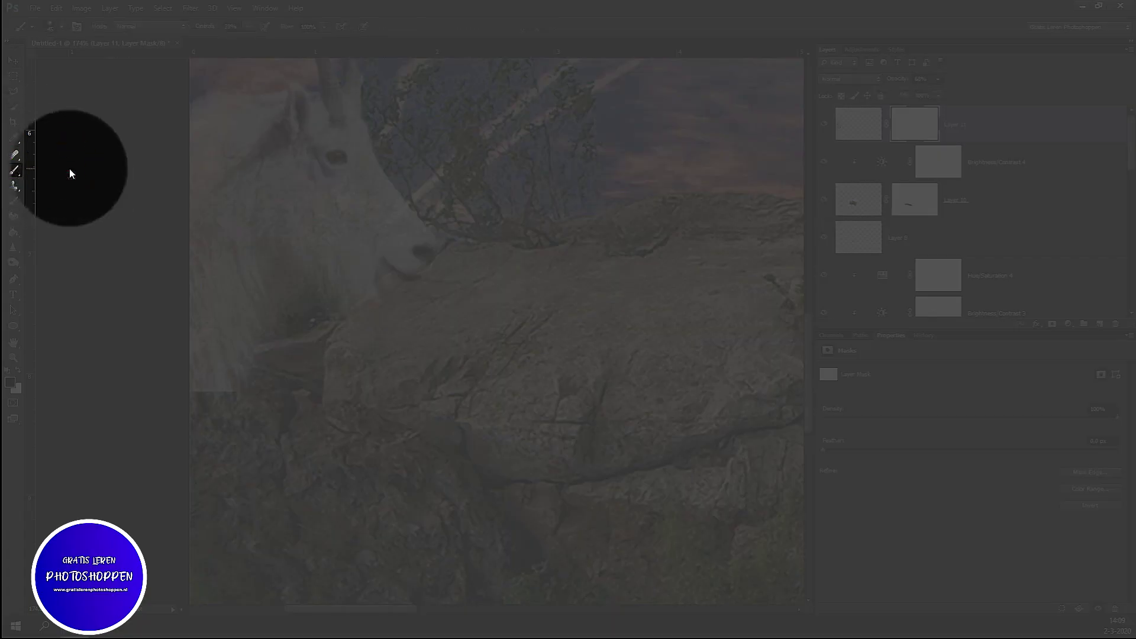
pyautogui.click(8, 370)
pyautogui.moveTo(219, 397)
pyautogui.mouseDown()
pyautogui.moveTo(183, 393)
pyautogui.moveTo(249, 400)
pyautogui.moveTo(178, 385)
pyautogui.moveTo(185, 406)
pyautogui.mouseUp()
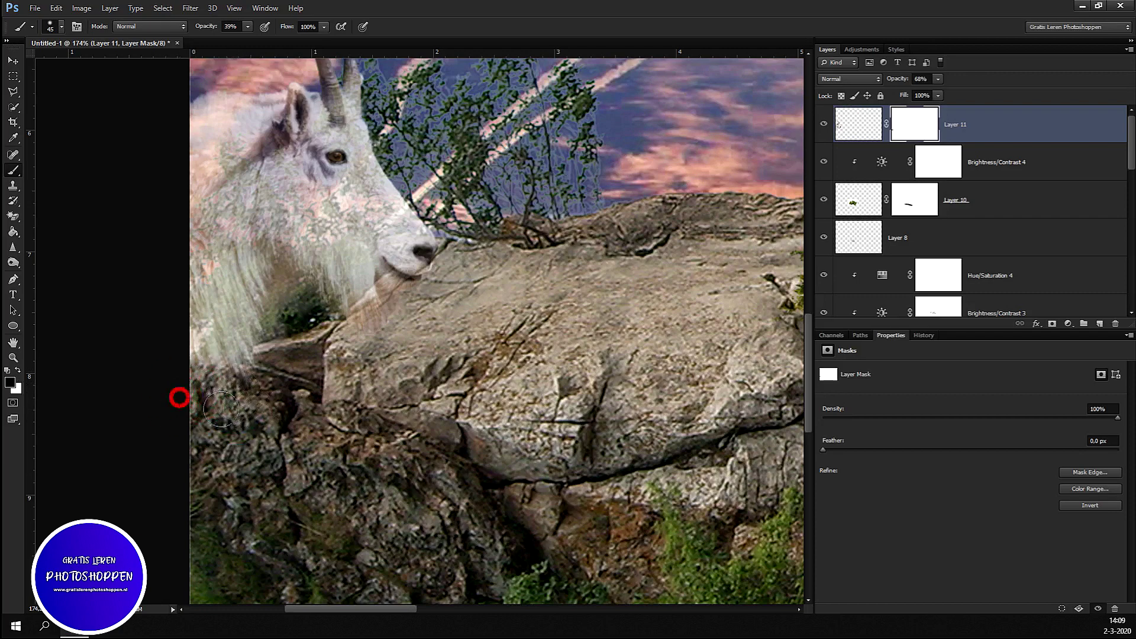
pyautogui.moveTo(165, 380); pyautogui.dragTo(176, 389)
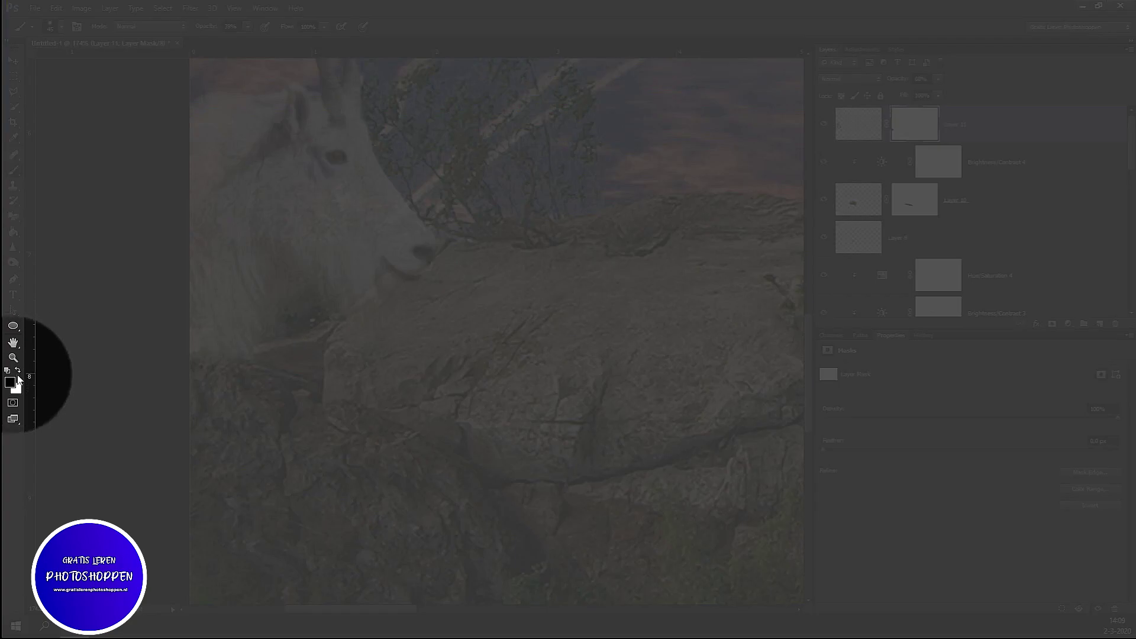
pyautogui.click(17, 370)
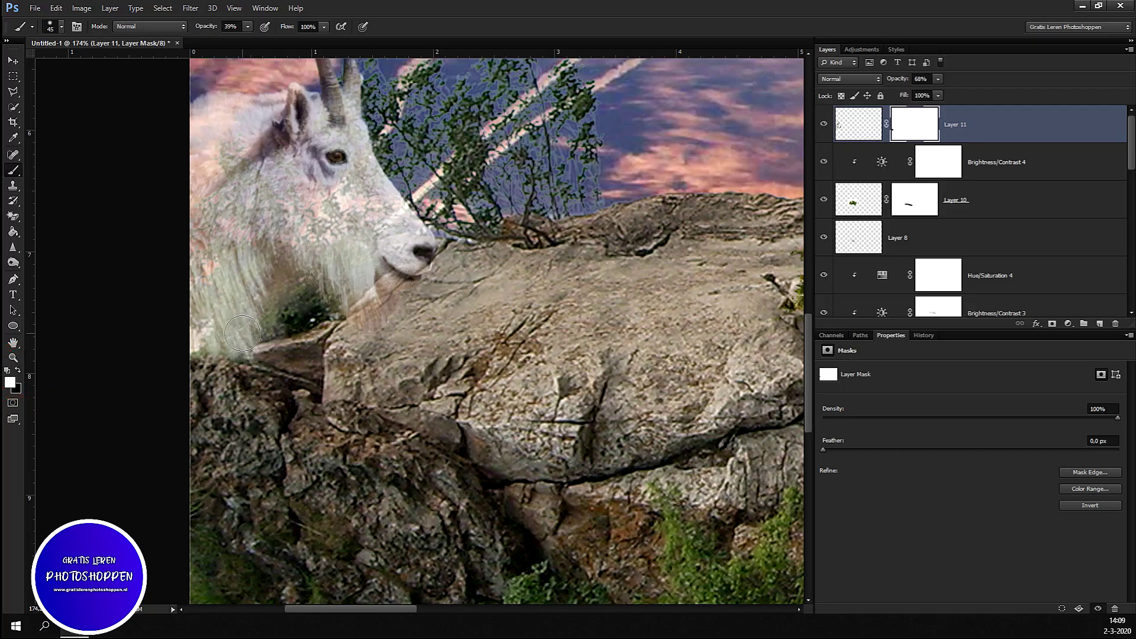
pyautogui.click(247, 341)
pyautogui.click(52, 27)
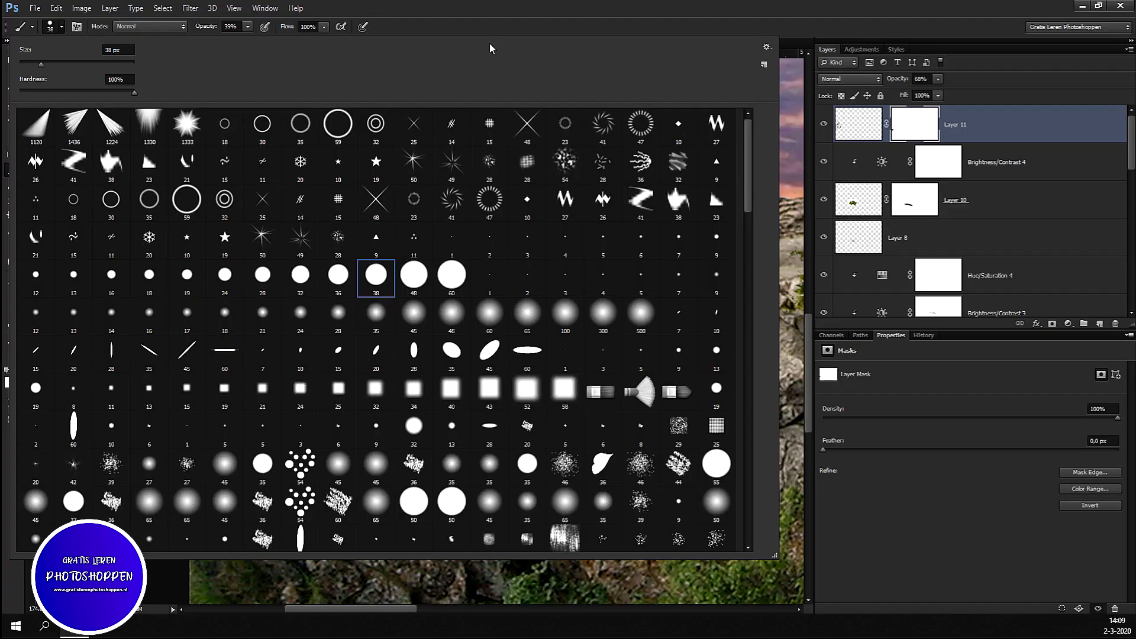
pyautogui.click(494, 28)
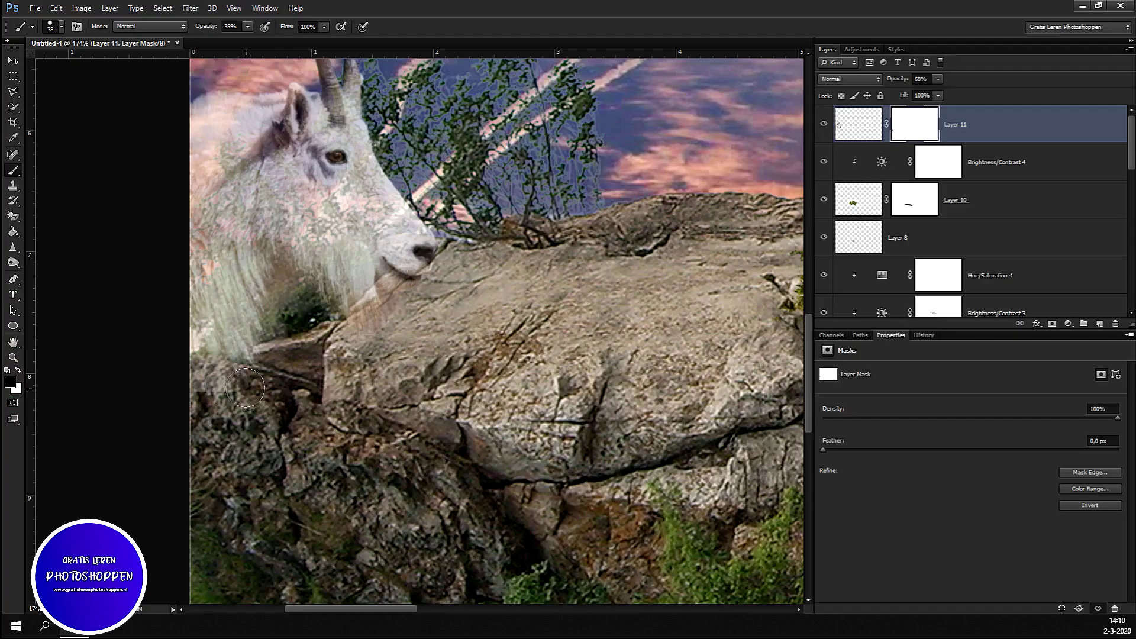
pyautogui.moveTo(245, 391); pyautogui.dragTo(181, 382)
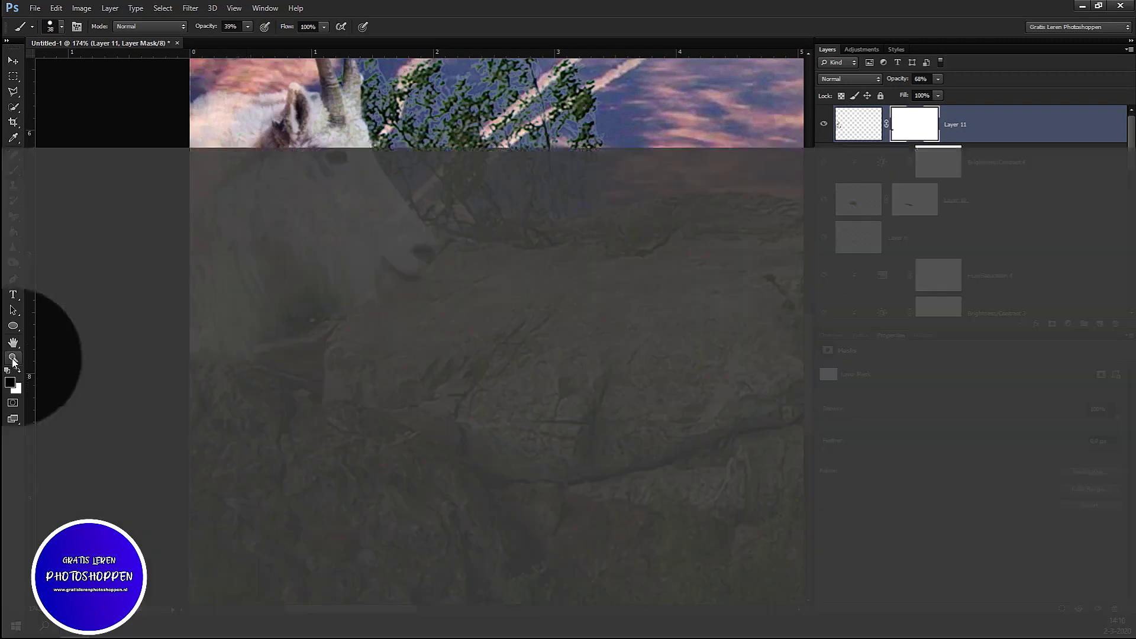
# Swap the painting colours back and restore the goat layer to 100% opacity.
pyautogui.click(17, 370)
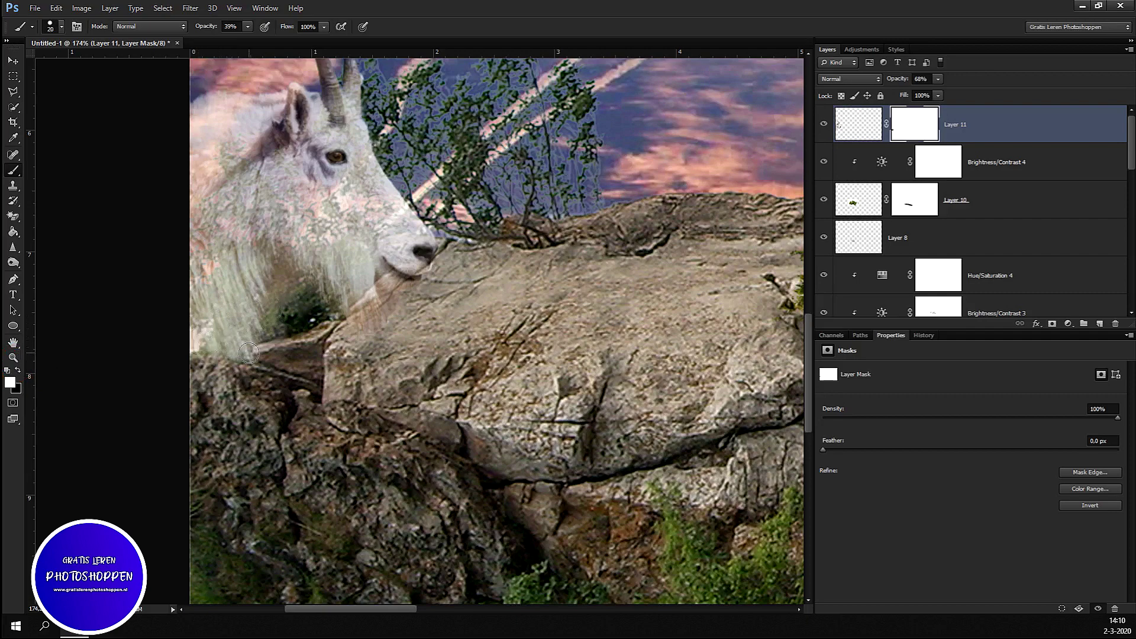
pyautogui.scroll(-3, 256, 317)
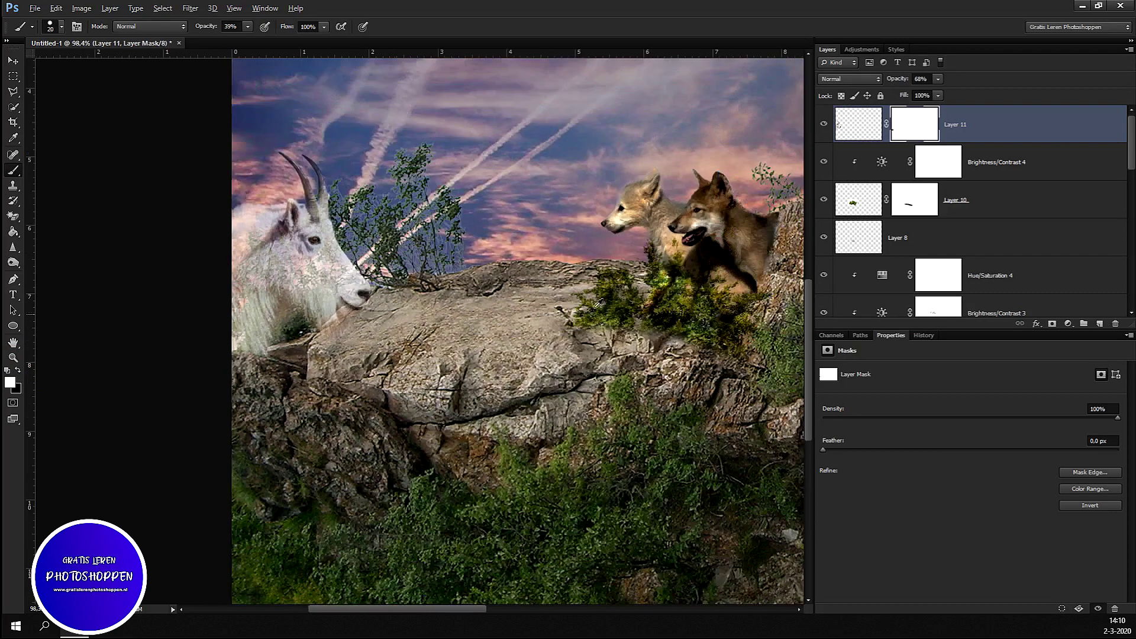
pyautogui.click(938, 78)
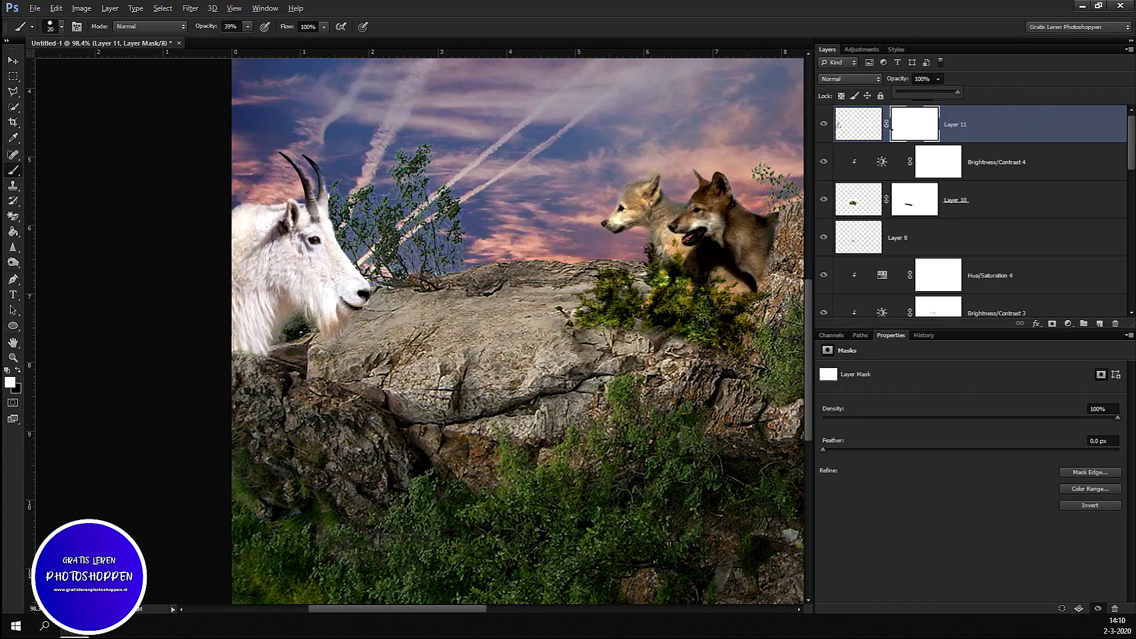
pyautogui.scroll(-3, 571, 357)
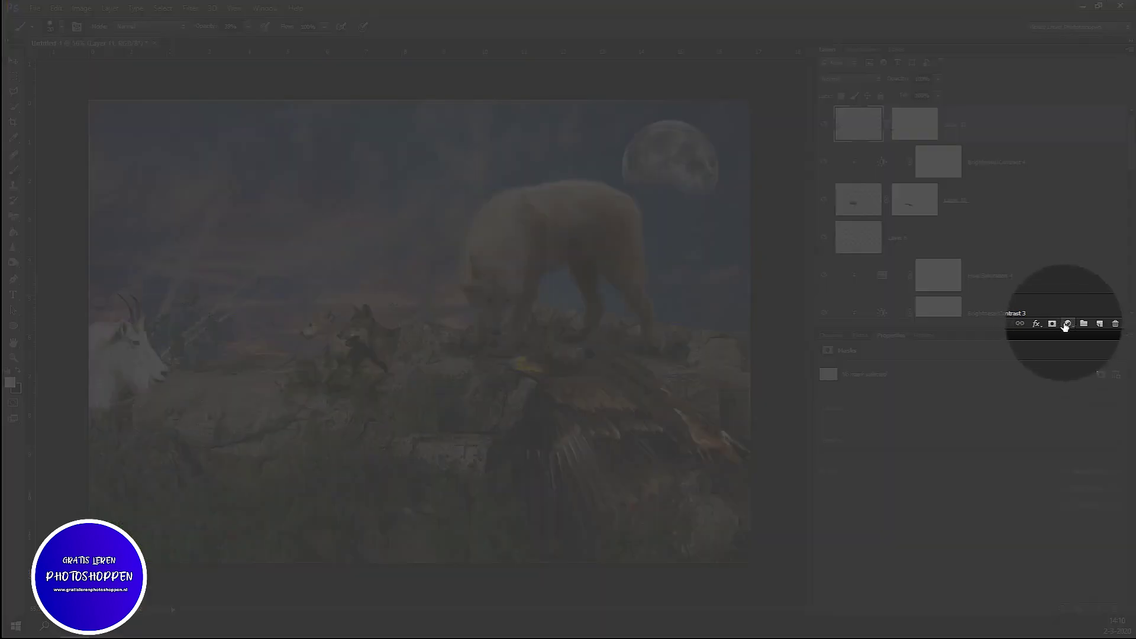
# Clip a Brightness/Contrast layer to the goat with lower brightness and slightly more contrast, then add Hue/Saturation.
pyautogui.click(1068, 324)
pyautogui.click(1069, 379)
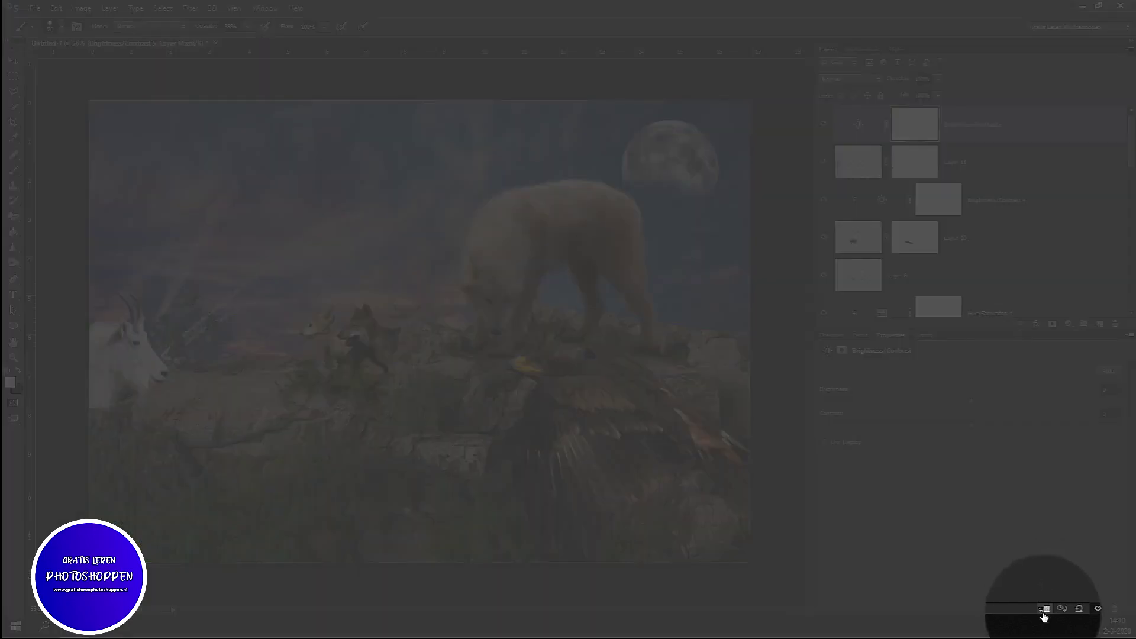
pyautogui.click(1045, 608)
pyautogui.moveTo(971, 401)
pyautogui.mouseDown()
pyautogui.moveTo(906, 402)
pyautogui.moveTo(884, 447)
pyautogui.mouseUp()
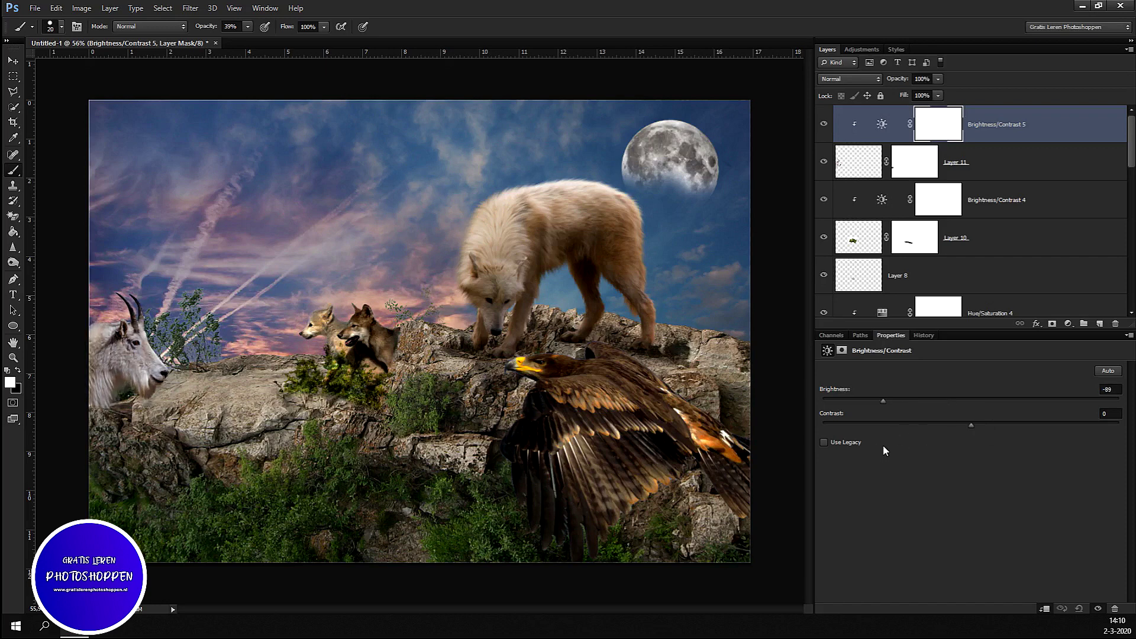
pyautogui.moveTo(972, 425); pyautogui.dragTo(984, 424)
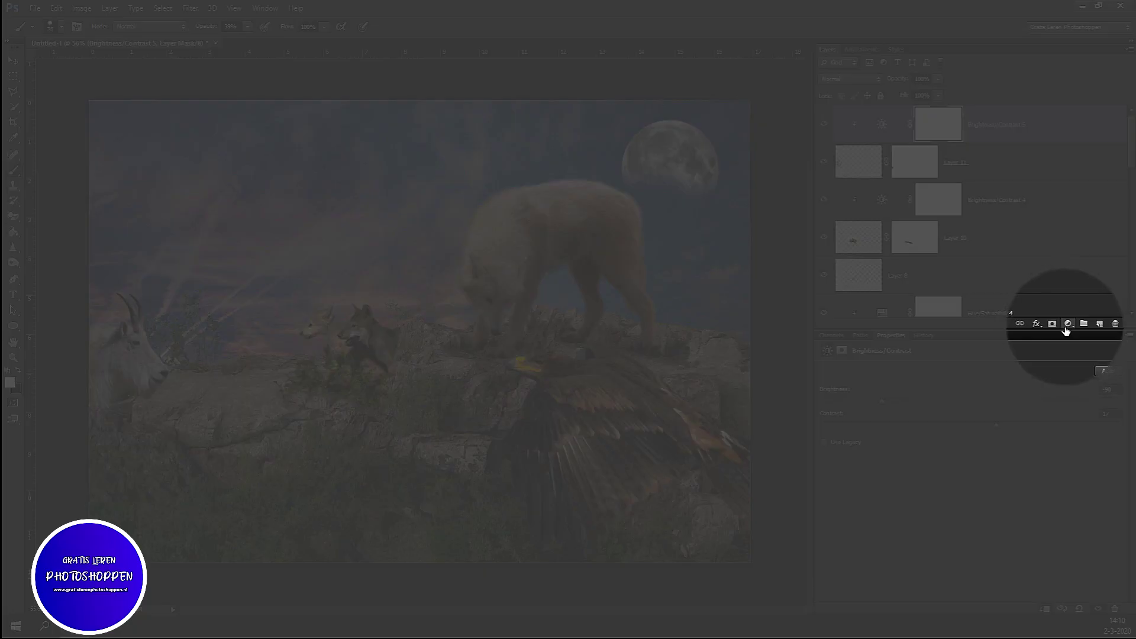
pyautogui.click(1068, 324)
pyautogui.click(1070, 449)
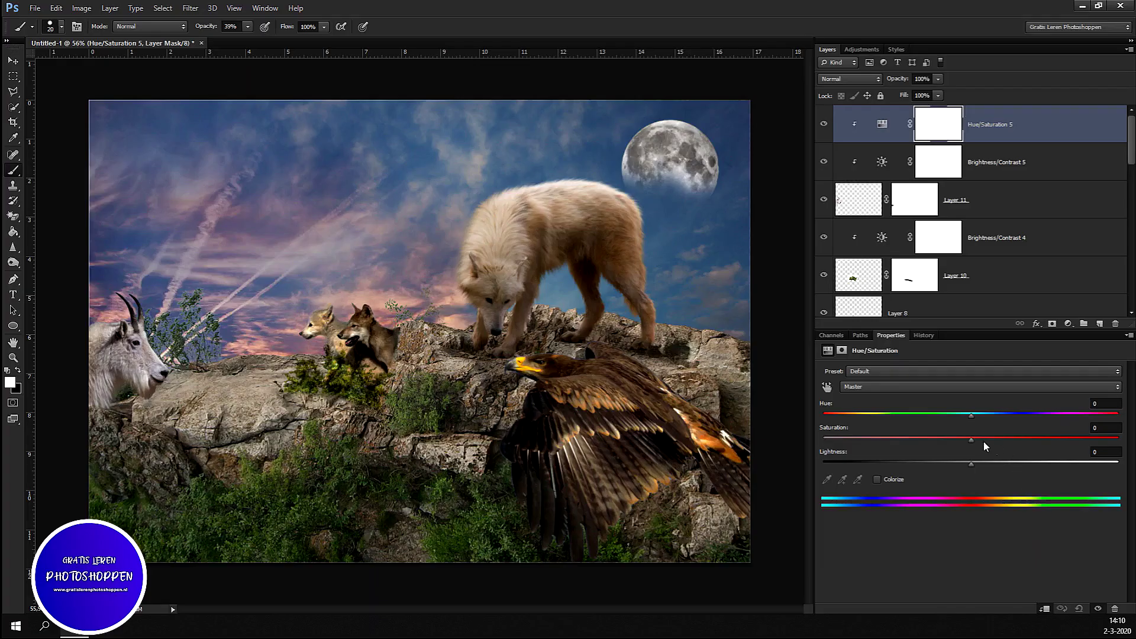
# Raise the goat's clipped Hue/Saturation saturation to +31.
pyautogui.moveTo(972, 440); pyautogui.dragTo(1003, 447)
pyautogui.click(1017, 446)
pyautogui.scroll(-5, 976, 290)
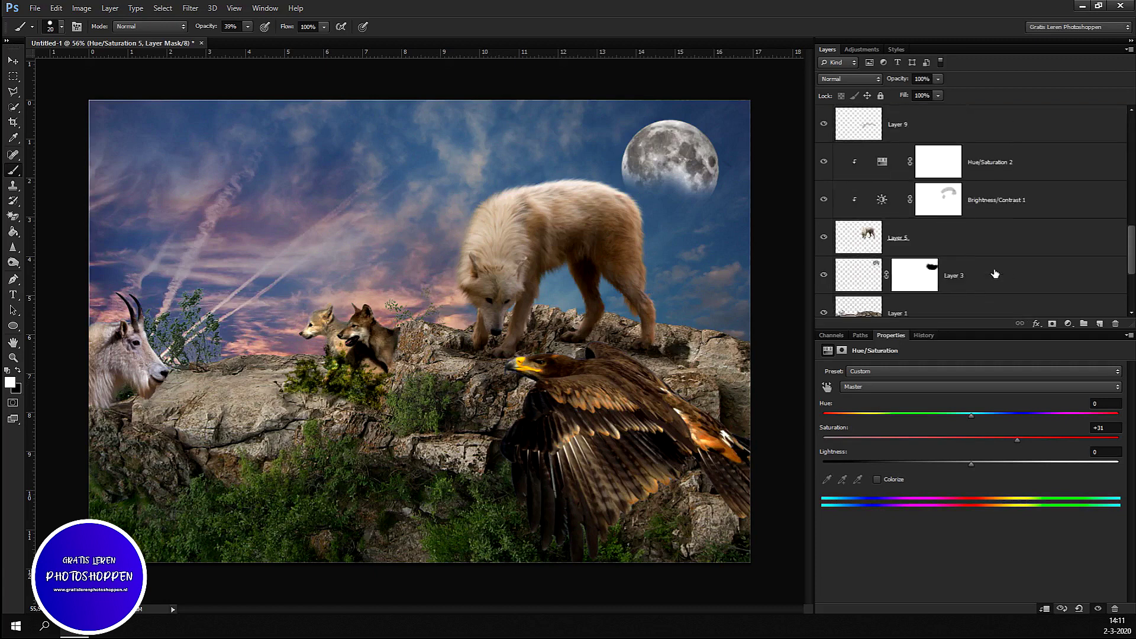
pyautogui.scroll(-3, 996, 273)
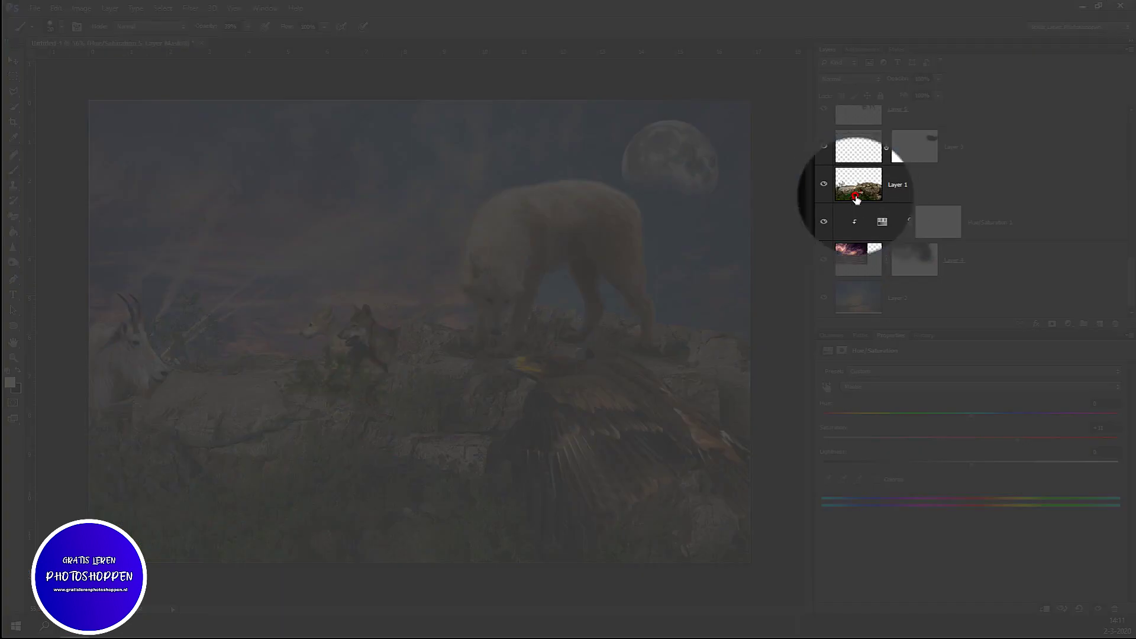
# Select Layer 1 and clip a new Hue/Saturation adjustment to it with saturation +27.
pyautogui.click(856, 198)
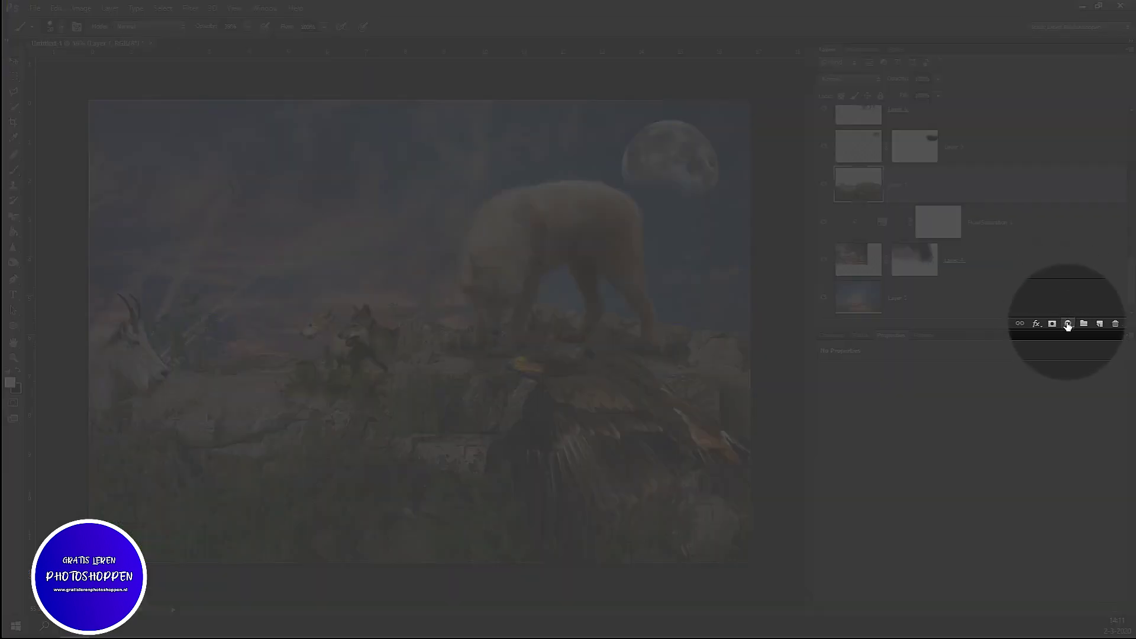
pyautogui.click(1068, 324)
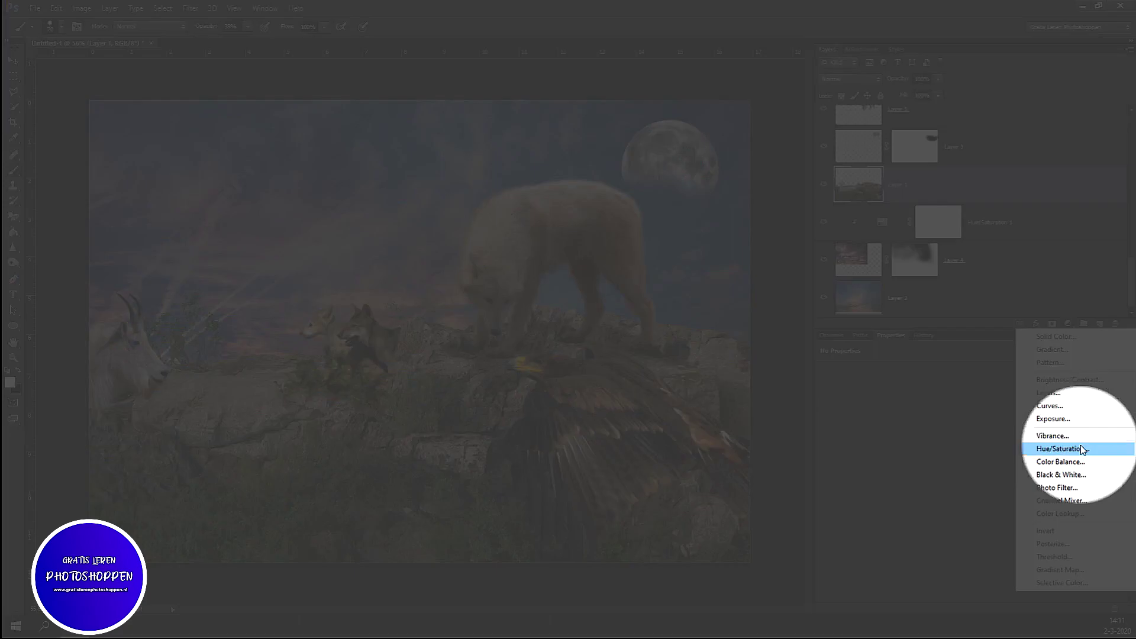
pyautogui.click(1081, 448)
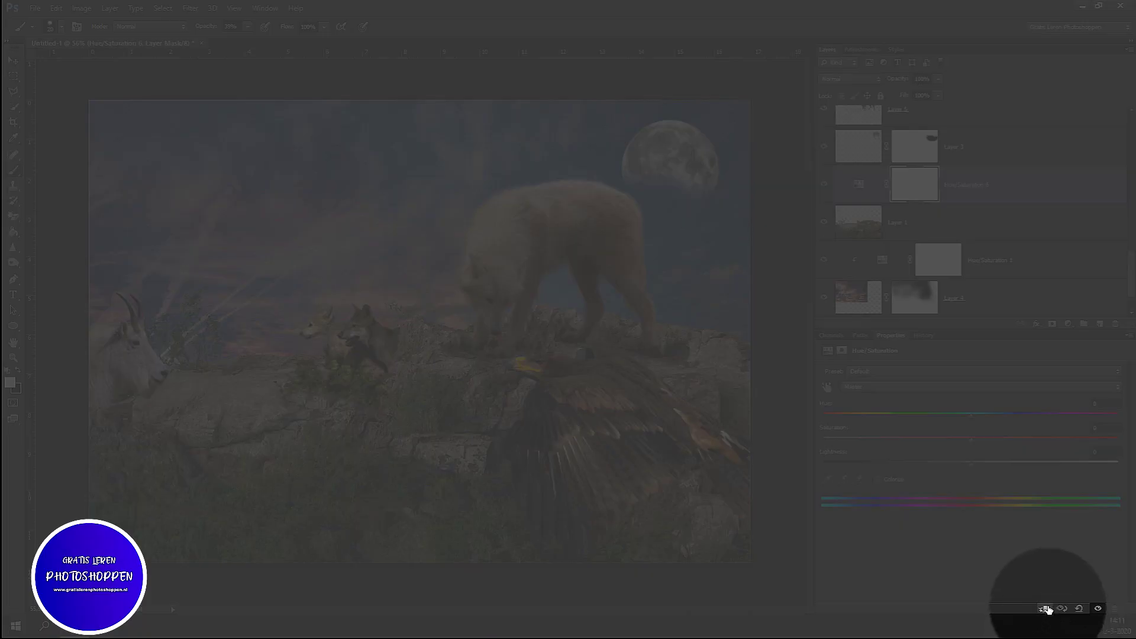
pyautogui.click(1045, 609)
pyautogui.moveTo(970, 440); pyautogui.dragTo(1009, 455)
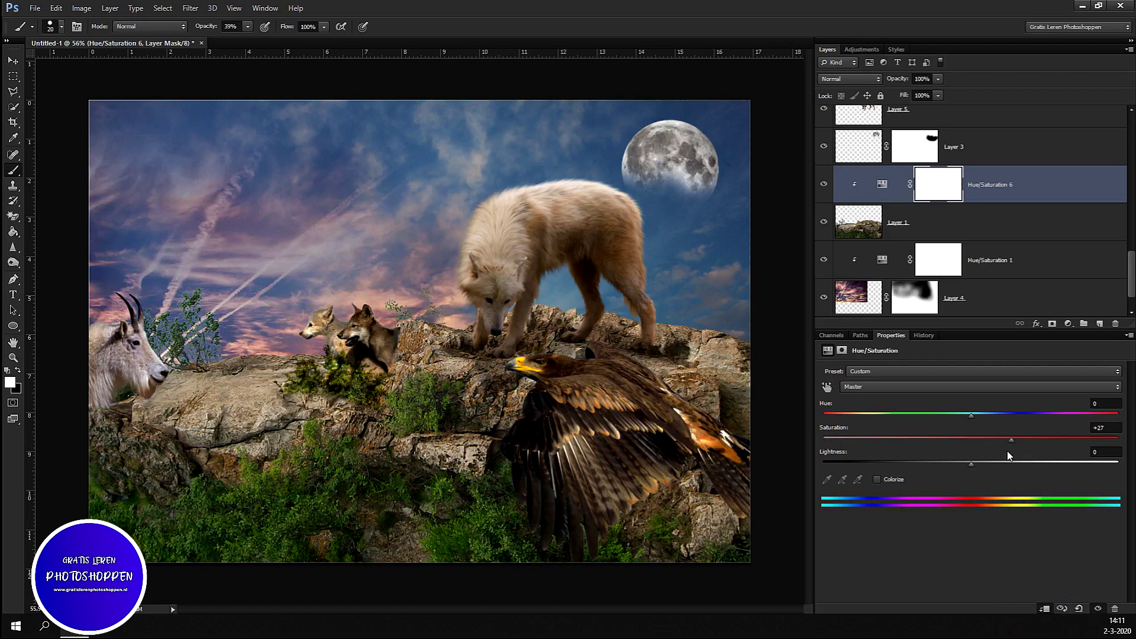